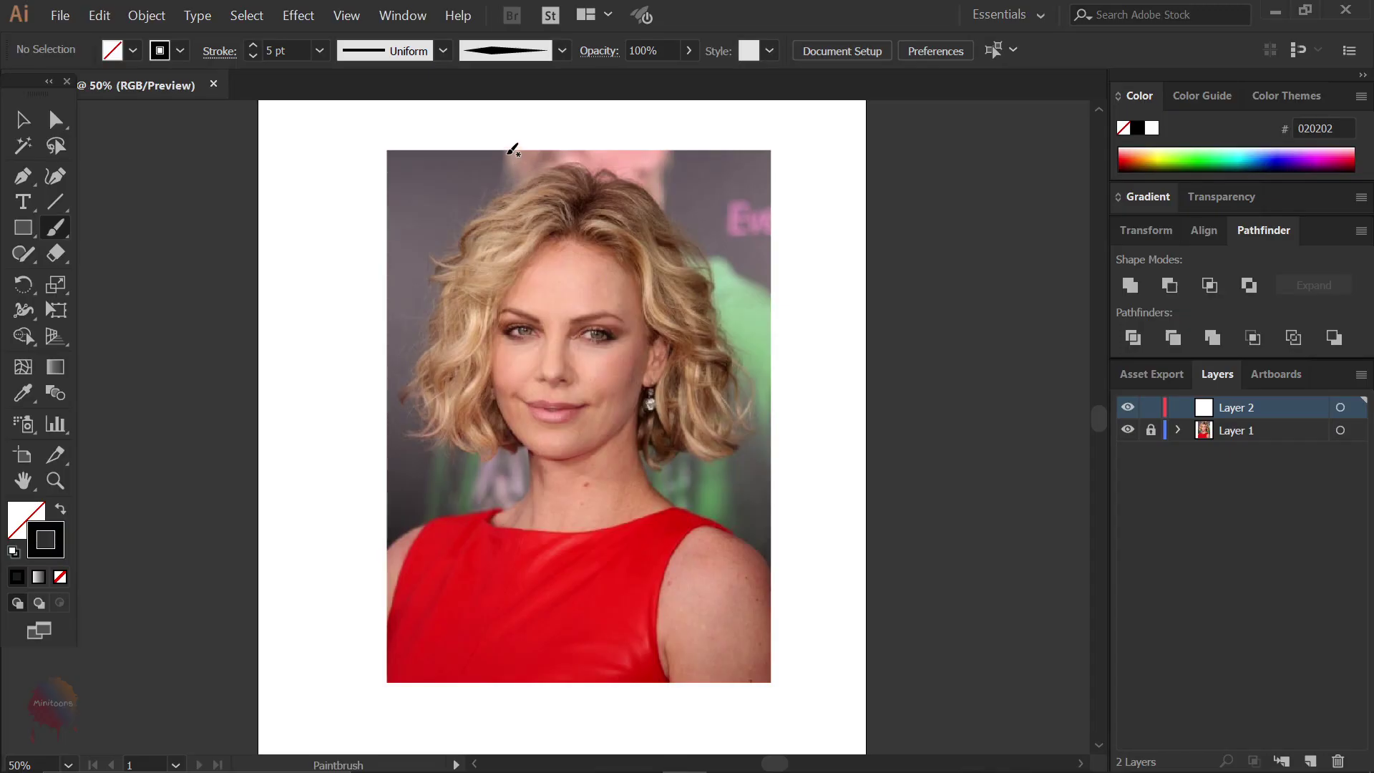
# - Trace the hair crown and left outer edge with tapered 5 pt brush strokes
pyautogui.scroll(3, 518, 148)
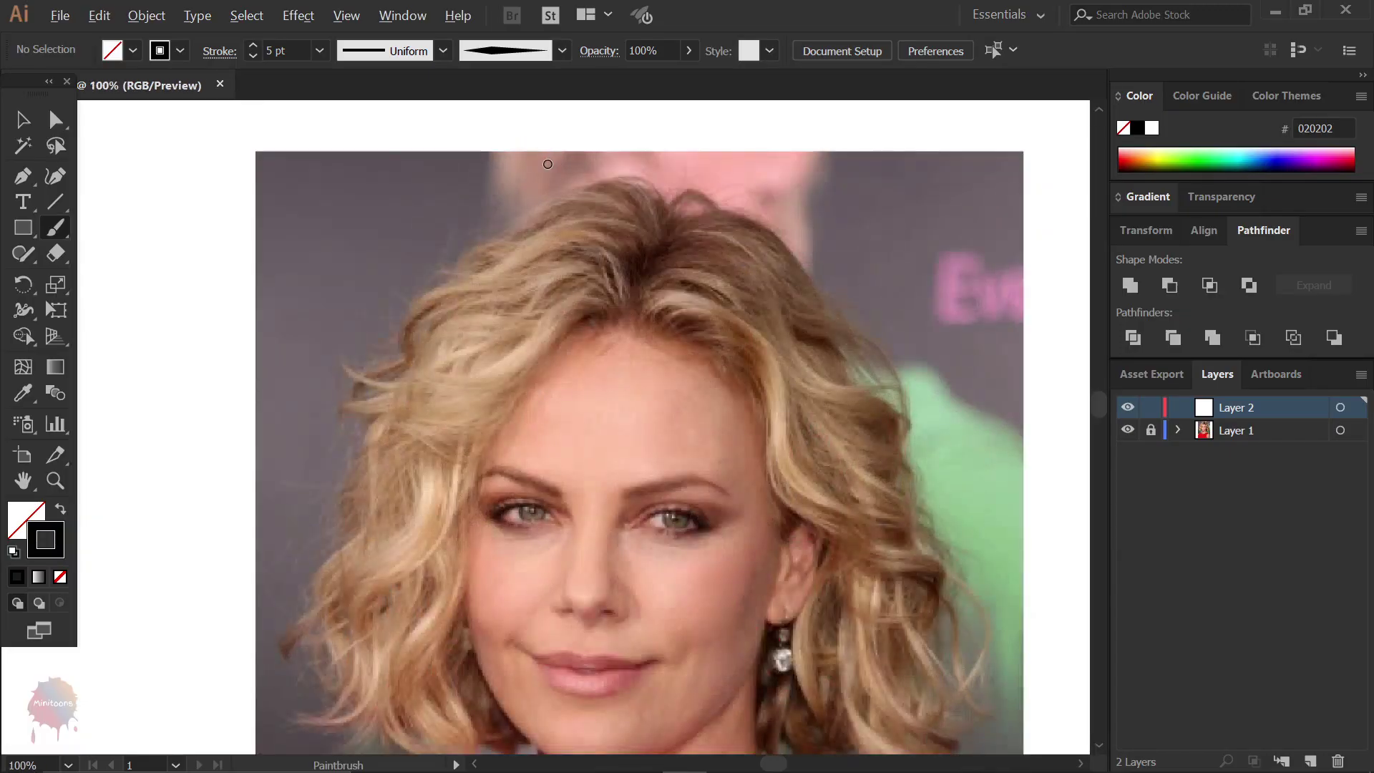
pyautogui.moveTo(722, 272)
pyautogui.mouseDown()
pyautogui.moveTo(619, 224)
pyautogui.moveTo(546, 292)
pyautogui.moveTo(434, 353)
pyautogui.moveTo(415, 413)
pyautogui.mouseUp()
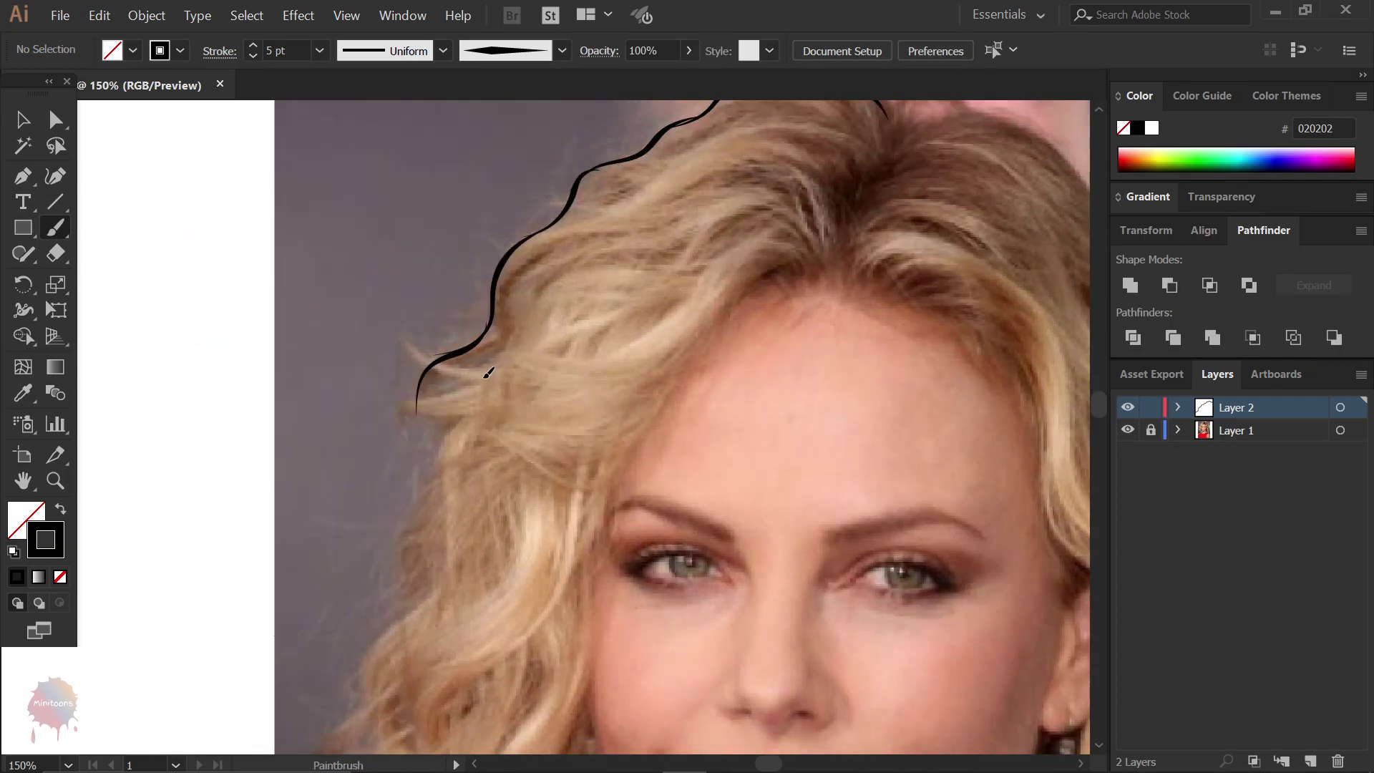
pyautogui.moveTo(405, 349)
pyautogui.mouseDown()
pyautogui.moveTo(488, 373)
pyautogui.moveTo(398, 407)
pyautogui.mouseUp()
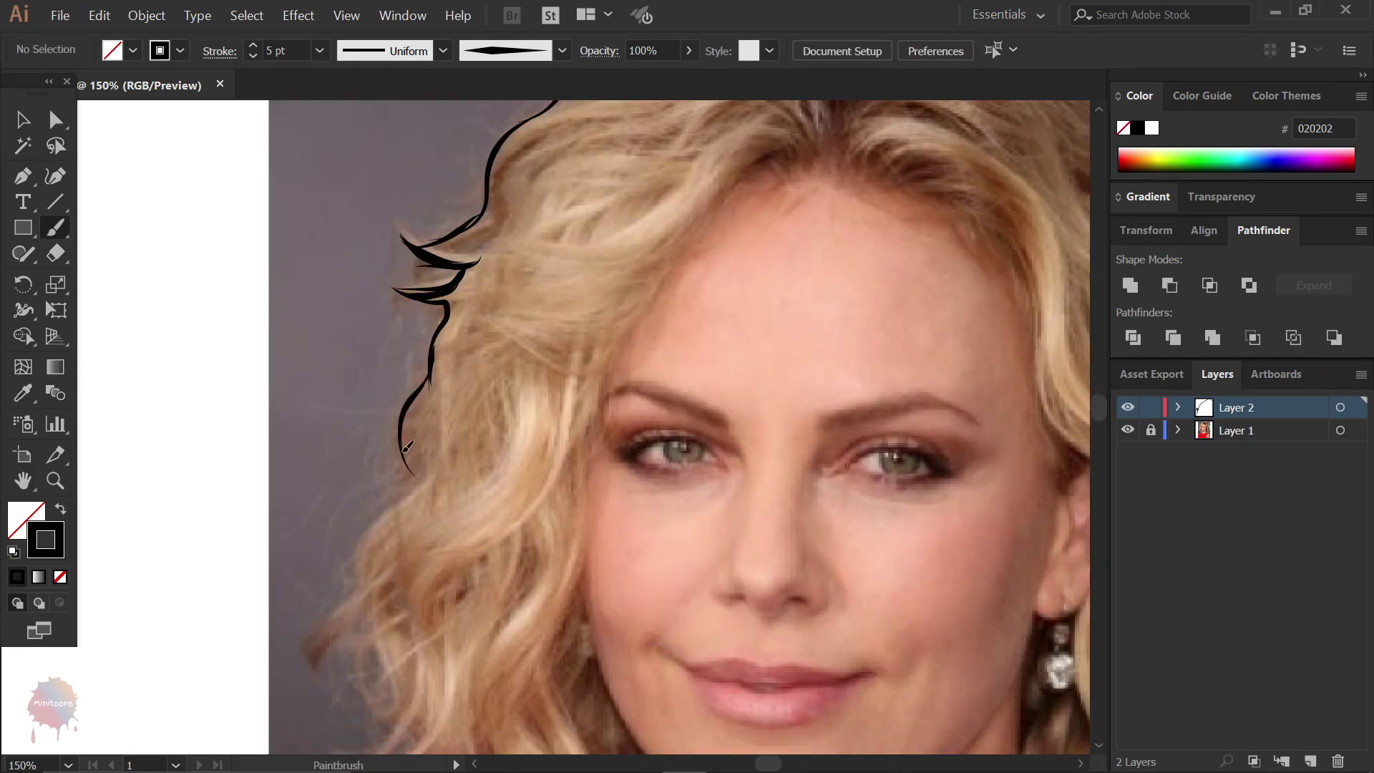
pyautogui.moveTo(432, 372); pyautogui.dragTo(400, 473)
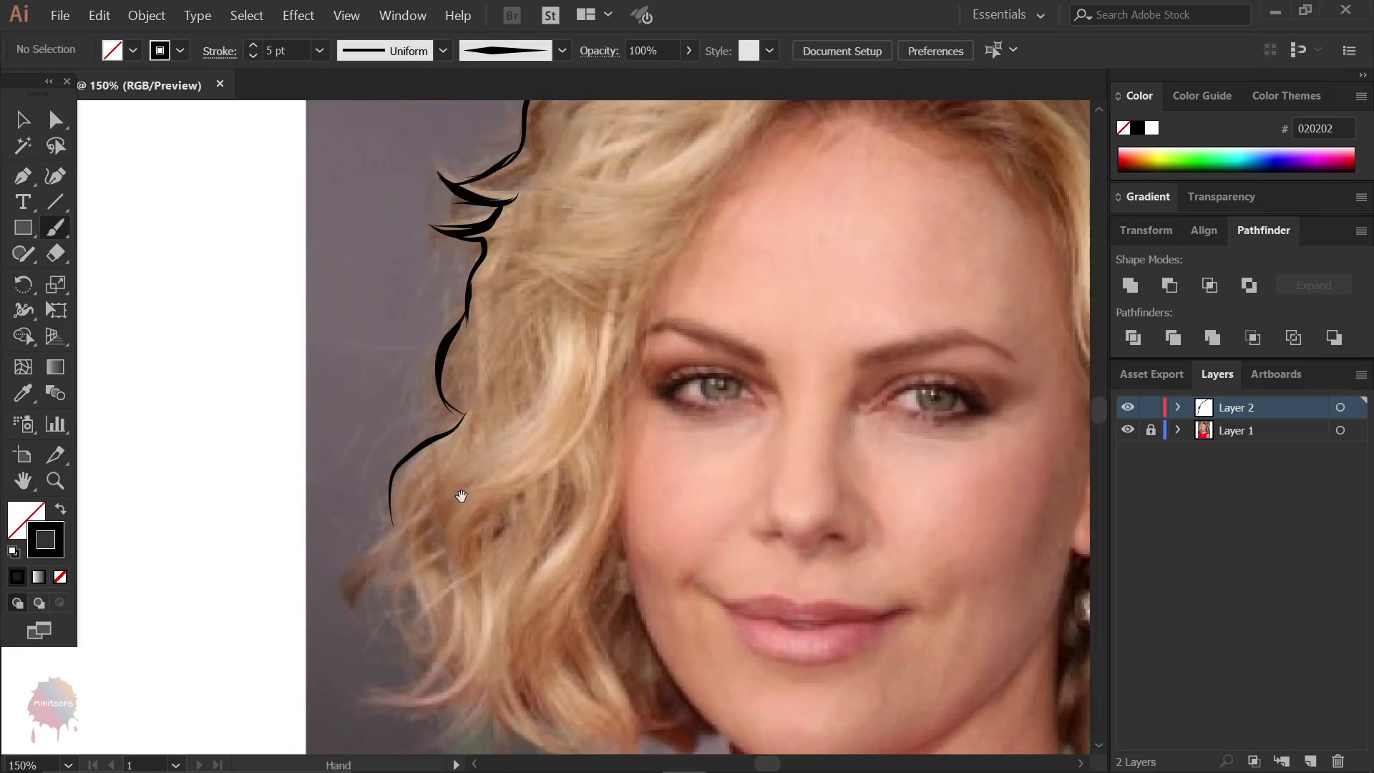
# - Add tapered locks and strands to the lower left curls, including their bottom edge
pyautogui.moveTo(359, 563)
pyautogui.mouseDown()
pyautogui.moveTo(416, 488)
pyautogui.moveTo(430, 603)
pyautogui.mouseUp()
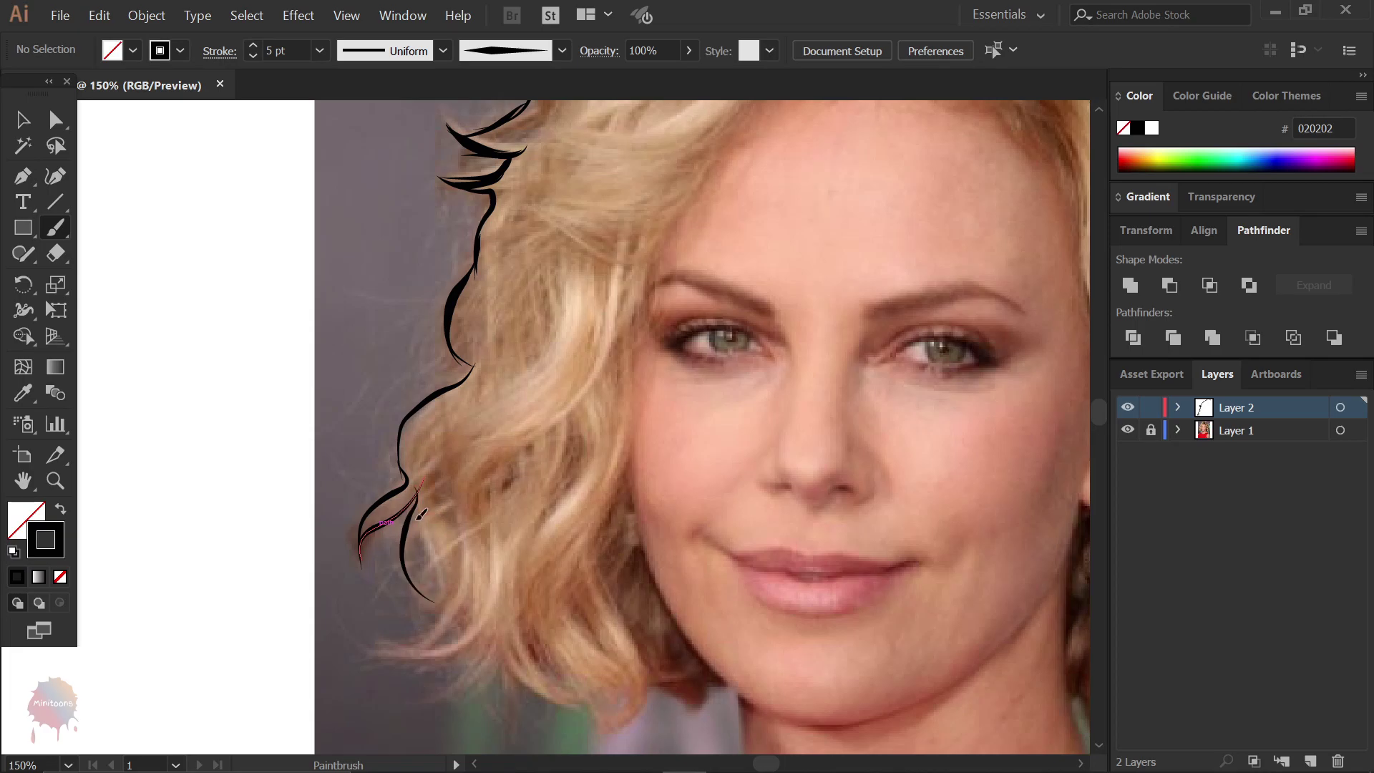
pyautogui.moveTo(460, 546); pyautogui.dragTo(428, 642)
pyautogui.moveTo(476, 593); pyautogui.dragTo(357, 651)
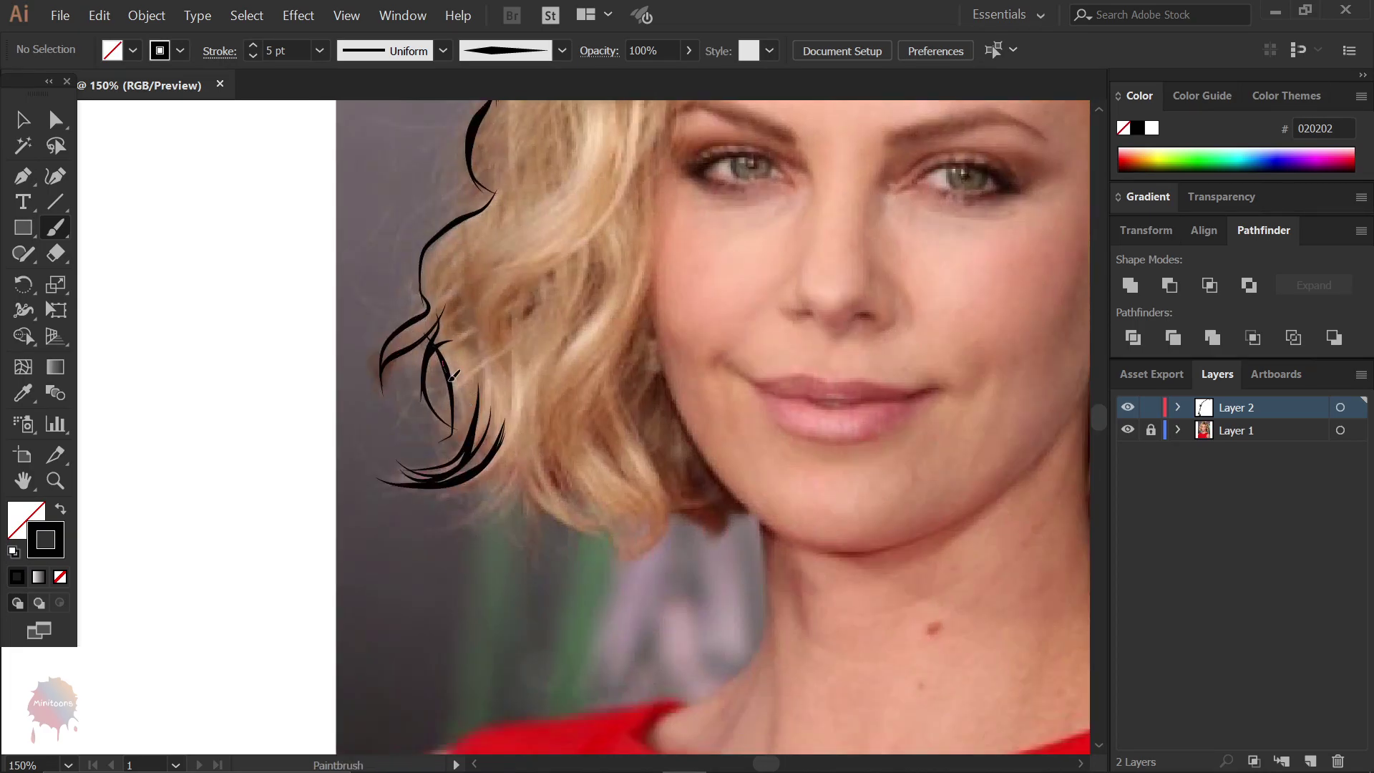
pyautogui.moveTo(447, 371); pyautogui.dragTo(458, 487)
pyautogui.moveTo(503, 424); pyautogui.dragTo(462, 526)
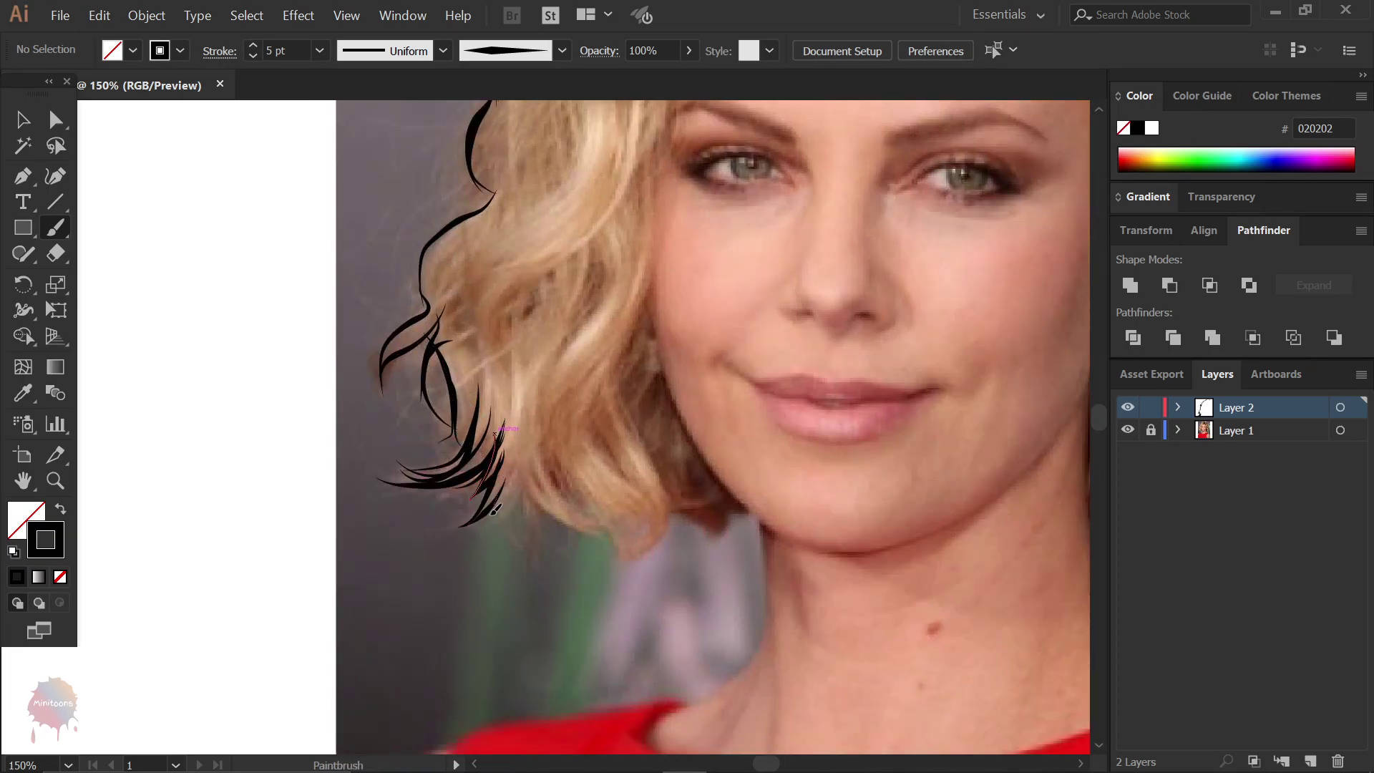
pyautogui.moveTo(515, 468)
pyautogui.mouseDown()
pyautogui.moveTo(478, 526)
pyautogui.moveTo(614, 536)
pyautogui.moveTo(630, 523)
pyautogui.moveTo(655, 390)
pyautogui.mouseUp()
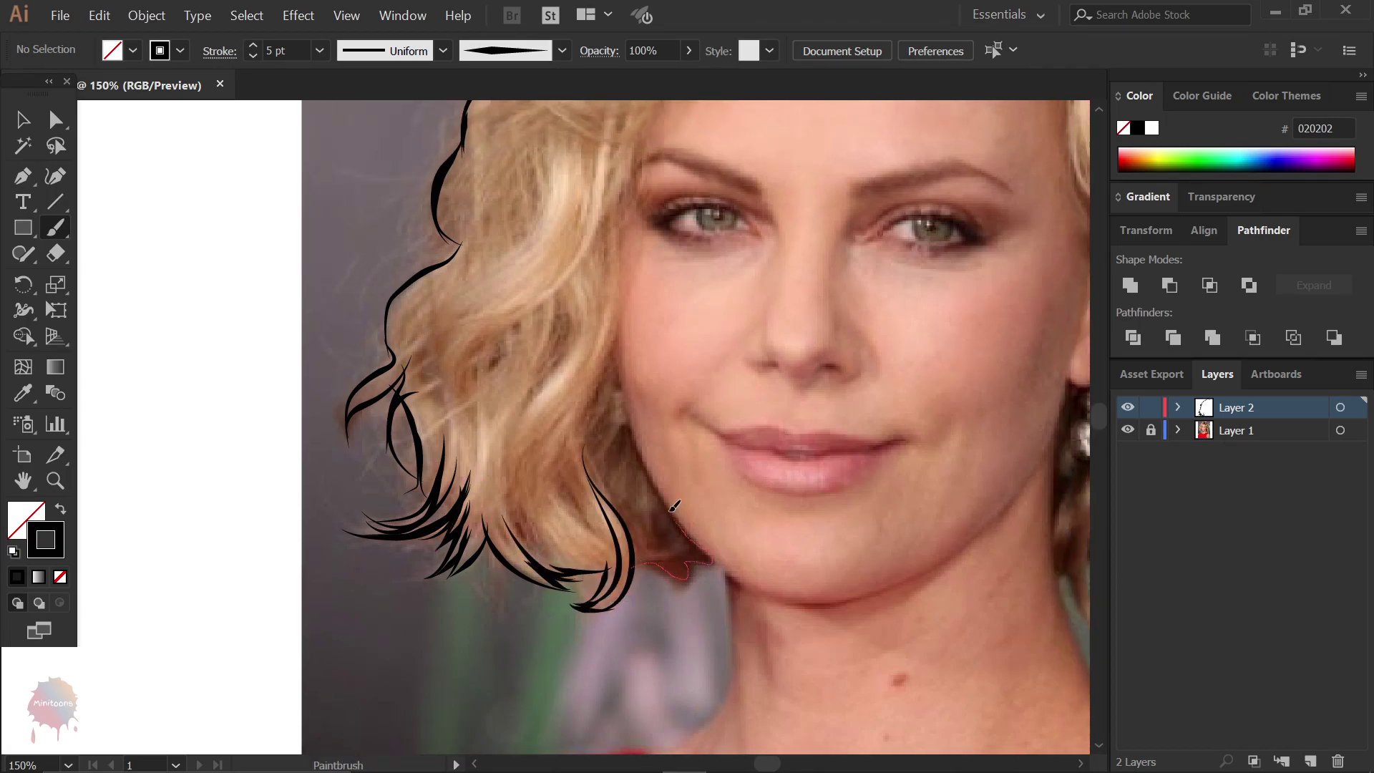
pyautogui.moveTo(674, 506); pyautogui.dragTo(669, 537)
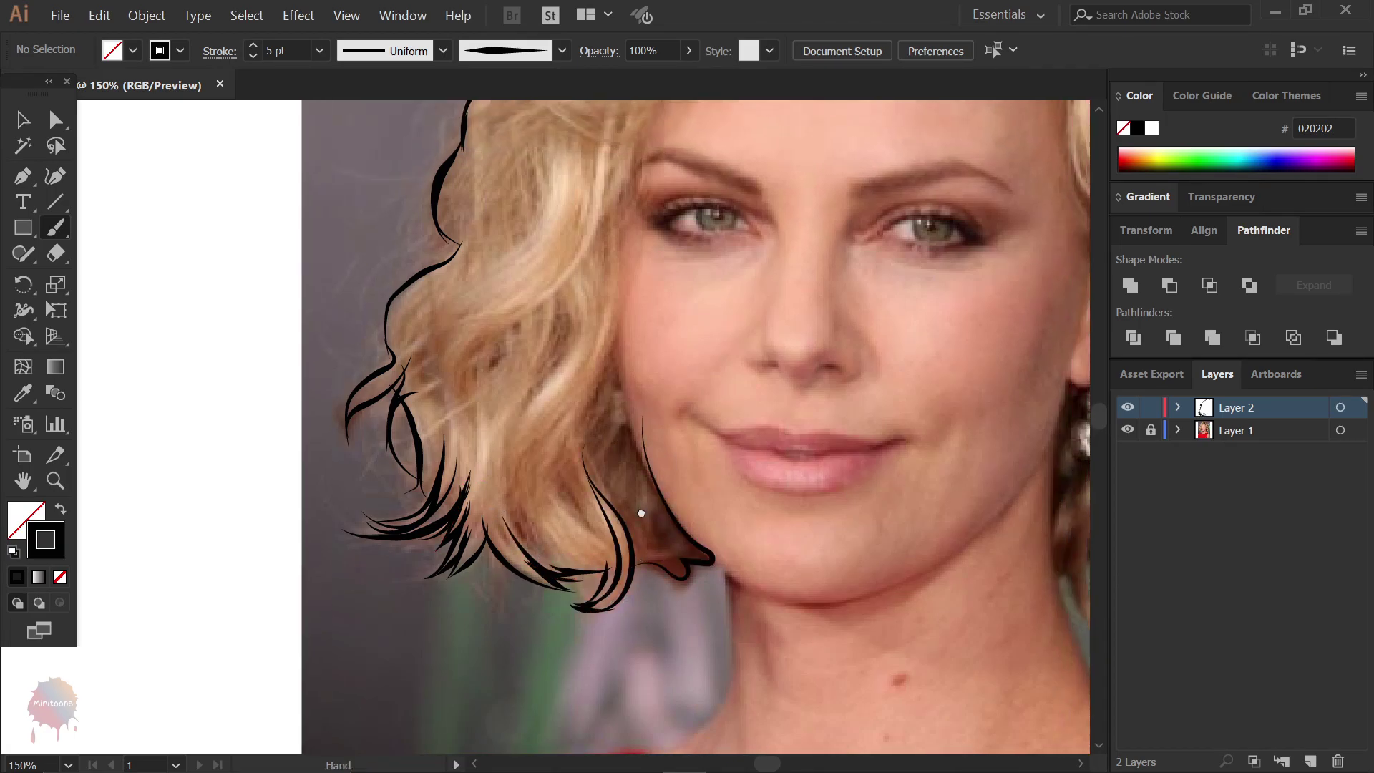
# - Start the left jawline with a tapered stroke
pyautogui.scroll(2, 669, 537)
pyautogui.hotkey('ctrl', 'z')
pyautogui.moveTo(680, 591); pyautogui.dragTo(626, 461)
# - Add a thin stroke above the jaw and trace the hairline from the part down the left
pyautogui.scroll(2, 626, 461)
pyautogui.moveTo(594, 615); pyautogui.dragTo(612, 476)
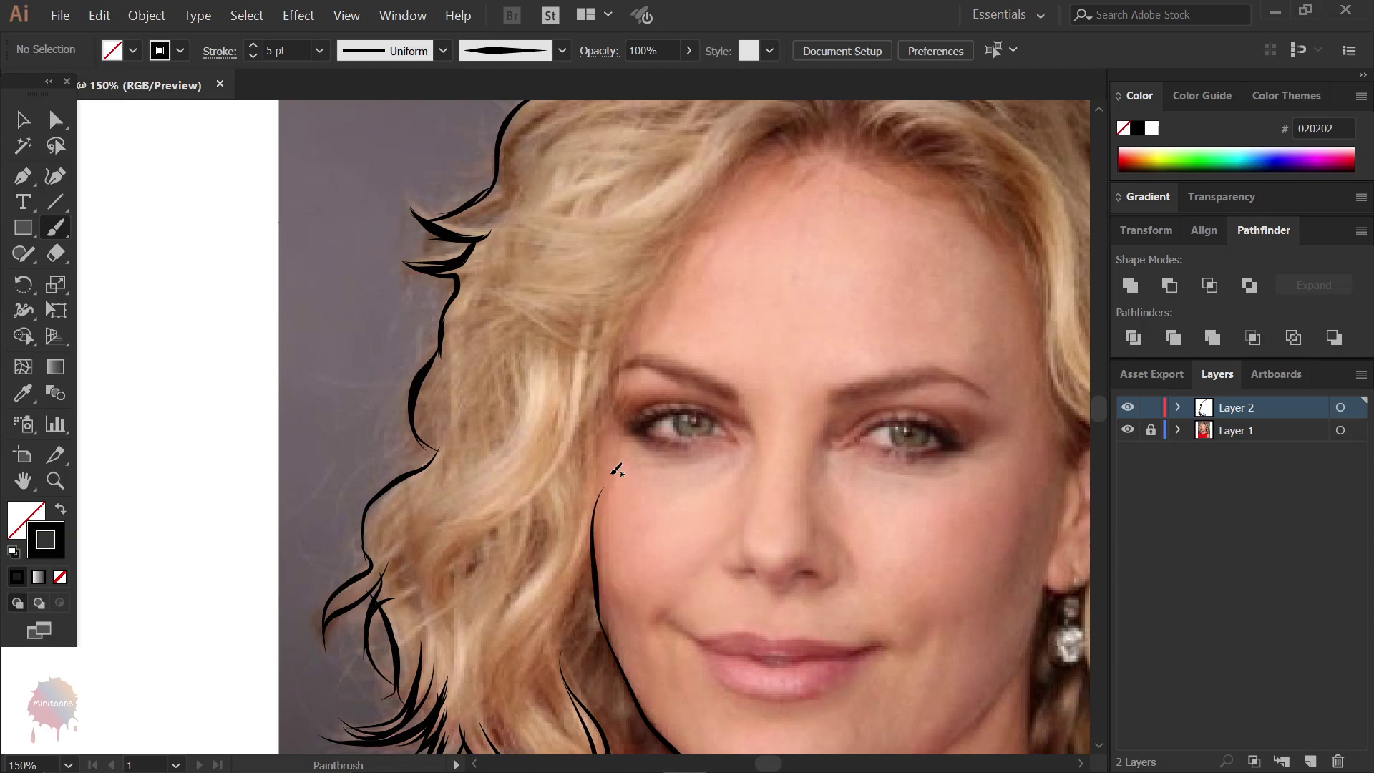
pyautogui.scroll(1, 637, 296)
pyautogui.hotkey('ctrl', '+')
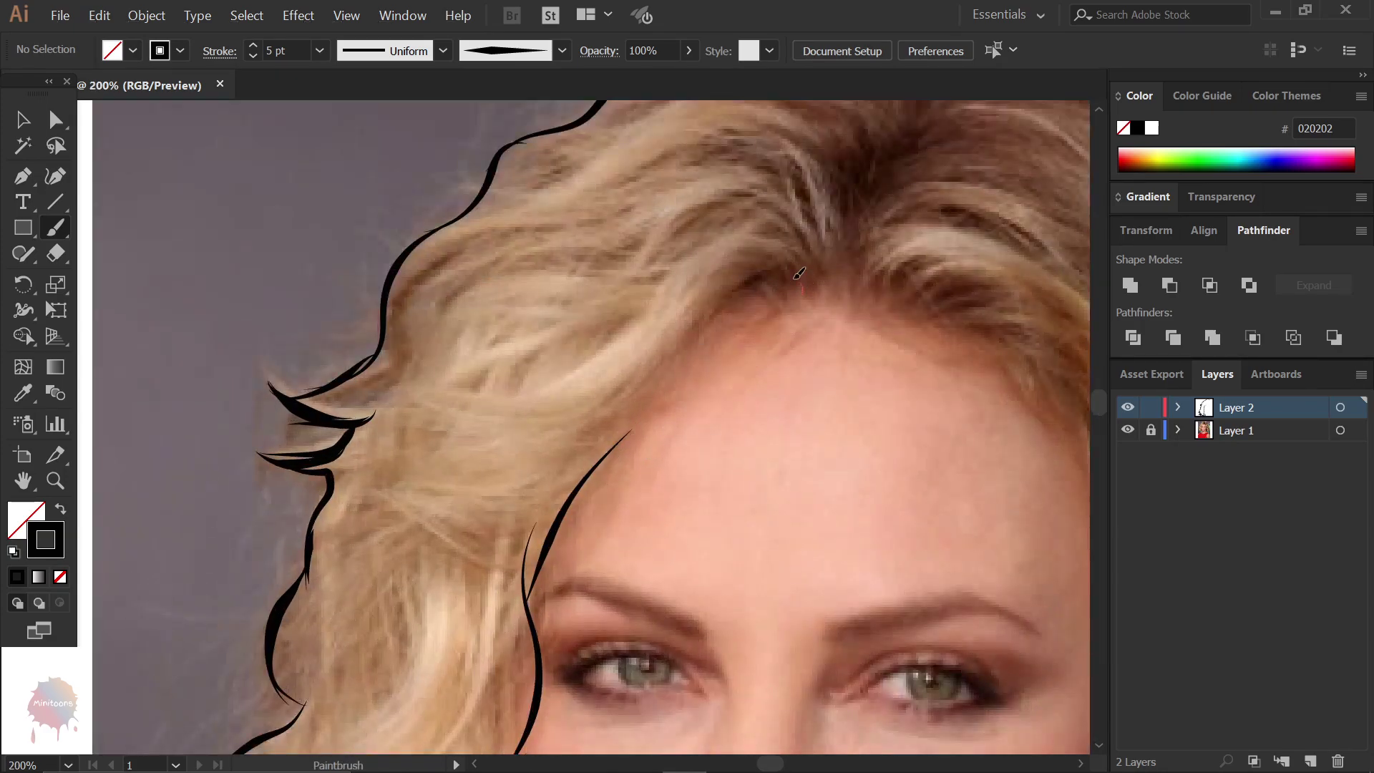
pyautogui.moveTo(799, 273); pyautogui.dragTo(536, 433)
pyautogui.moveTo(666, 361)
pyautogui.mouseDown()
pyautogui.moveTo(533, 452)
pyautogui.moveTo(601, 434)
pyautogui.moveTo(536, 393)
pyautogui.mouseUp()
# - Add curled strands around the part and trace the right hairline down the forehead
pyautogui.scroll(-1, 594, 458)
pyautogui.scroll(1, 593, 429)
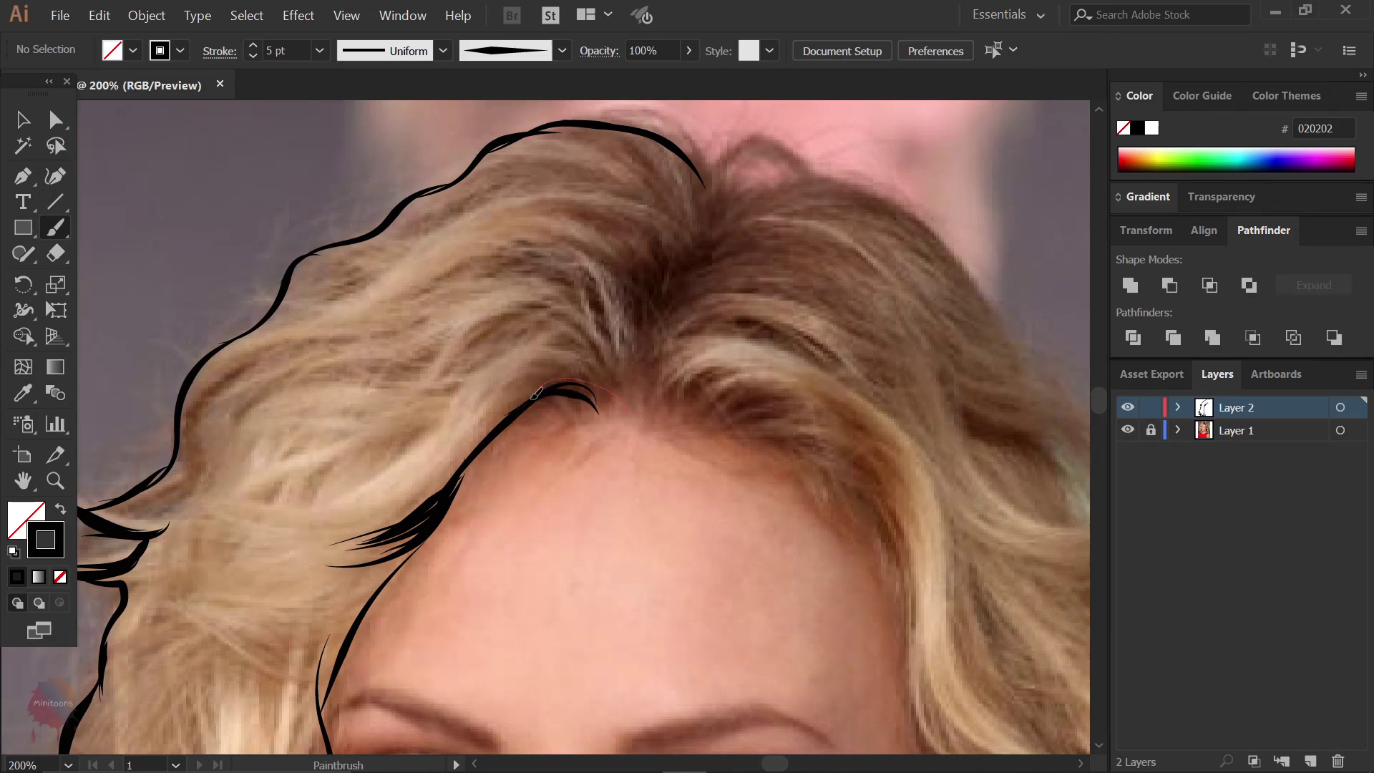
pyautogui.moveTo(630, 408)
pyautogui.mouseDown()
pyautogui.moveTo(533, 344)
pyautogui.moveTo(801, 428)
pyautogui.moveTo(648, 390)
pyautogui.mouseUp()
pyautogui.moveTo(823, 429); pyautogui.dragTo(658, 386)
pyautogui.moveTo(808, 501); pyautogui.dragTo(666, 419)
pyautogui.moveTo(648, 319); pyautogui.dragTo(823, 709)
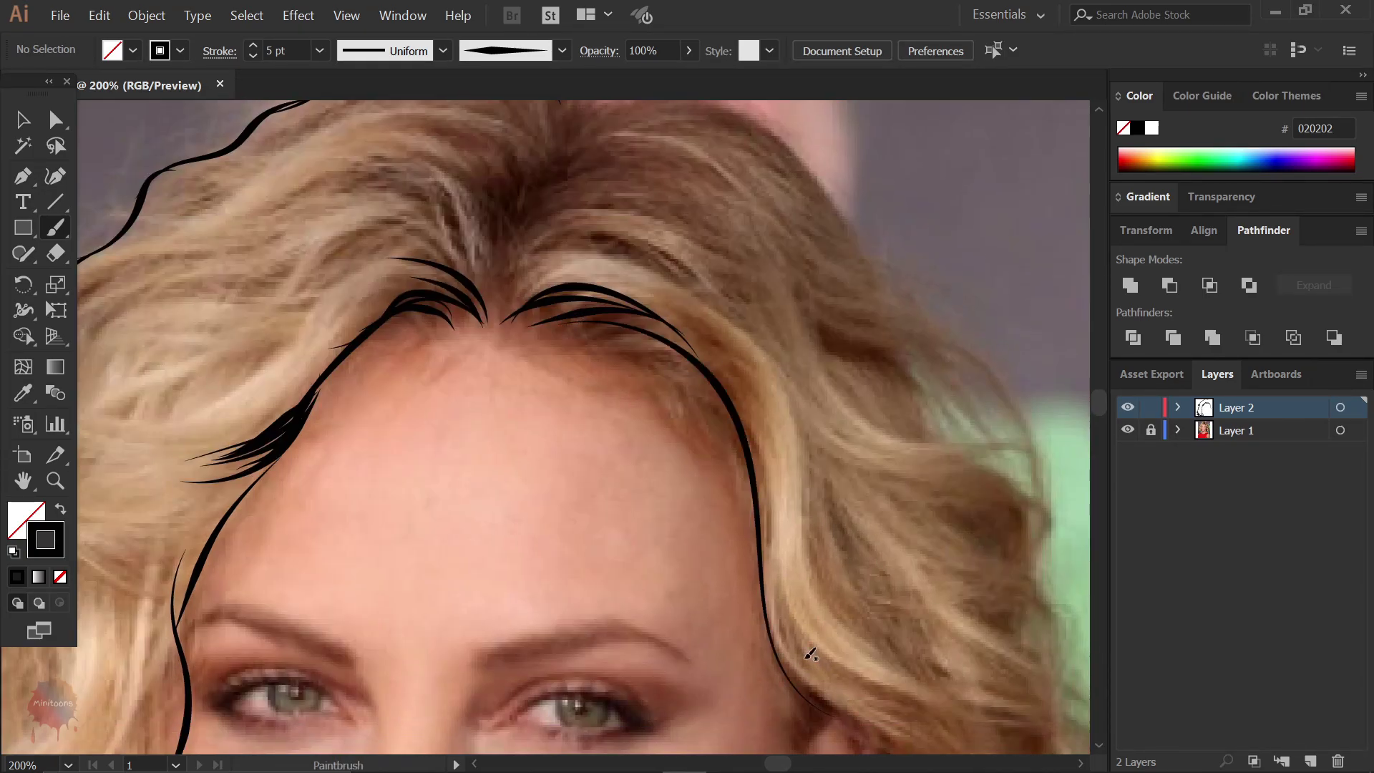
# - Add hair strands beside the ear, under the earring and along the lower hair edge
pyautogui.scroll(-1, 810, 653)
pyautogui.scroll(-2, 715, 443)
pyautogui.moveTo(693, 387)
pyautogui.mouseDown()
pyautogui.moveTo(666, 468)
pyautogui.moveTo(698, 647)
pyautogui.mouseUp()
pyautogui.scroll(-1, 680, 630)
pyautogui.moveTo(654, 458); pyautogui.dragTo(612, 651)
pyautogui.scroll(-1, 616, 644)
pyautogui.moveTo(612, 573)
pyautogui.mouseDown()
pyautogui.moveTo(632, 555)
pyautogui.moveTo(686, 652)
pyautogui.mouseUp()
pyautogui.moveTo(721, 588); pyautogui.dragTo(646, 628)
pyautogui.moveTo(741, 554); pyautogui.dragTo(873, 619)
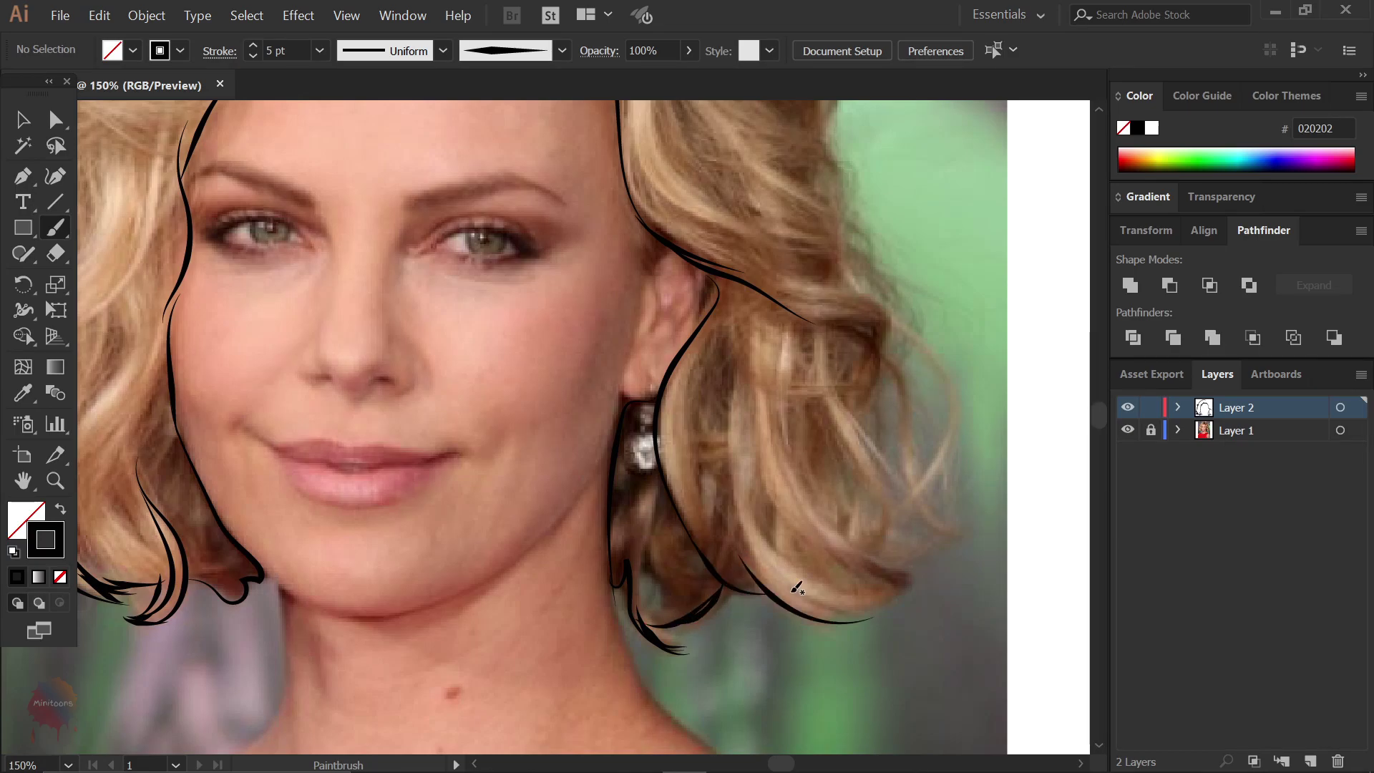
pyautogui.moveTo(796, 586)
pyautogui.mouseDown()
pyautogui.moveTo(893, 611)
pyautogui.moveTo(910, 580)
pyautogui.moveTo(780, 598)
pyautogui.mouseUp()
# - Build up the lower right curls with long strands, undoing two unwanted ones
pyautogui.scroll(1, 916, 601)
pyautogui.moveTo(916, 550)
pyautogui.mouseDown()
pyautogui.moveTo(796, 524)
pyautogui.moveTo(803, 501)
pyautogui.mouseUp()
pyautogui.moveTo(875, 534)
pyautogui.mouseDown()
pyautogui.moveTo(720, 599)
pyautogui.moveTo(749, 435)
pyautogui.moveTo(729, 298)
pyautogui.moveTo(719, 576)
pyautogui.moveTo(633, 315)
pyautogui.mouseUp()
pyautogui.hotkey('ctrl', 'z')
pyautogui.hotkey('ctrl', 'z')
pyautogui.moveTo(813, 562); pyautogui.dragTo(716, 598)
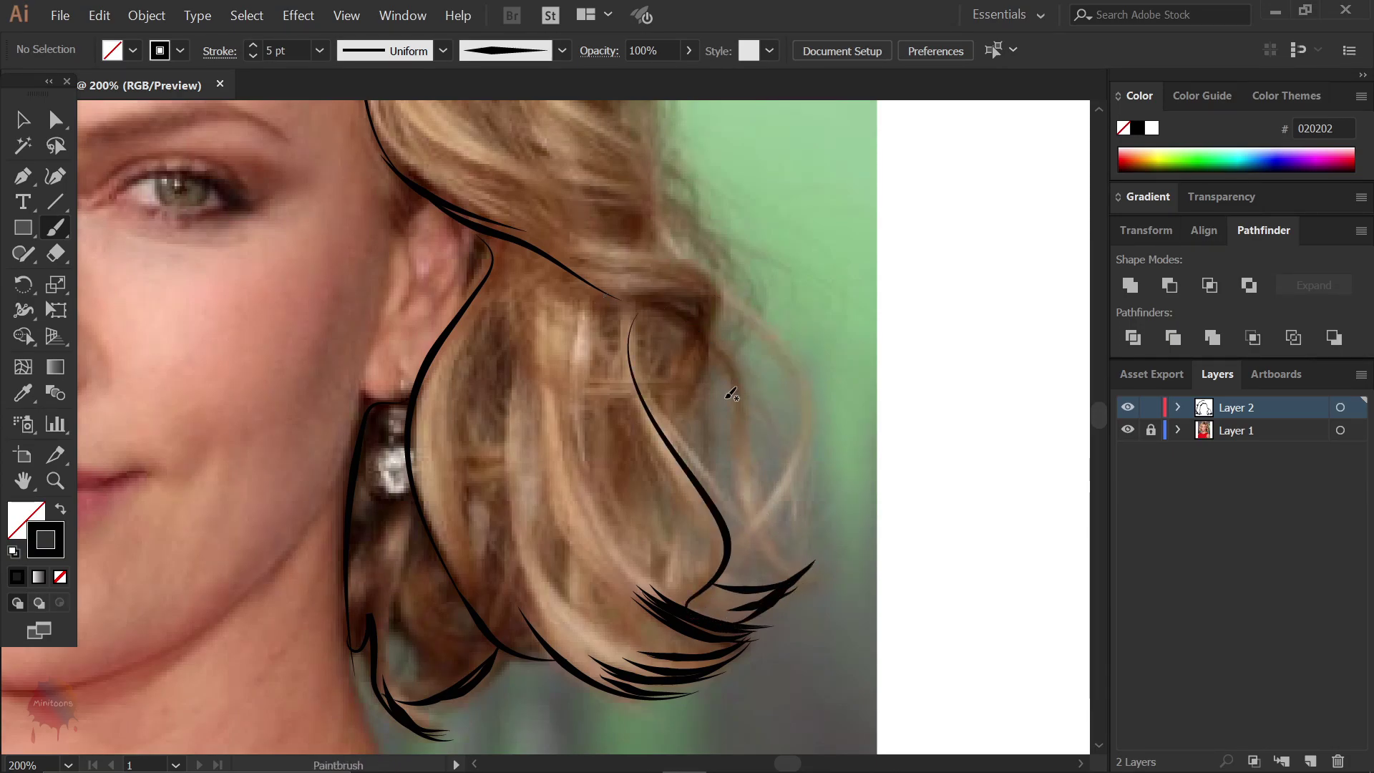
pyautogui.moveTo(757, 522); pyautogui.dragTo(757, 521)
pyautogui.scroll(3, 716, 501)
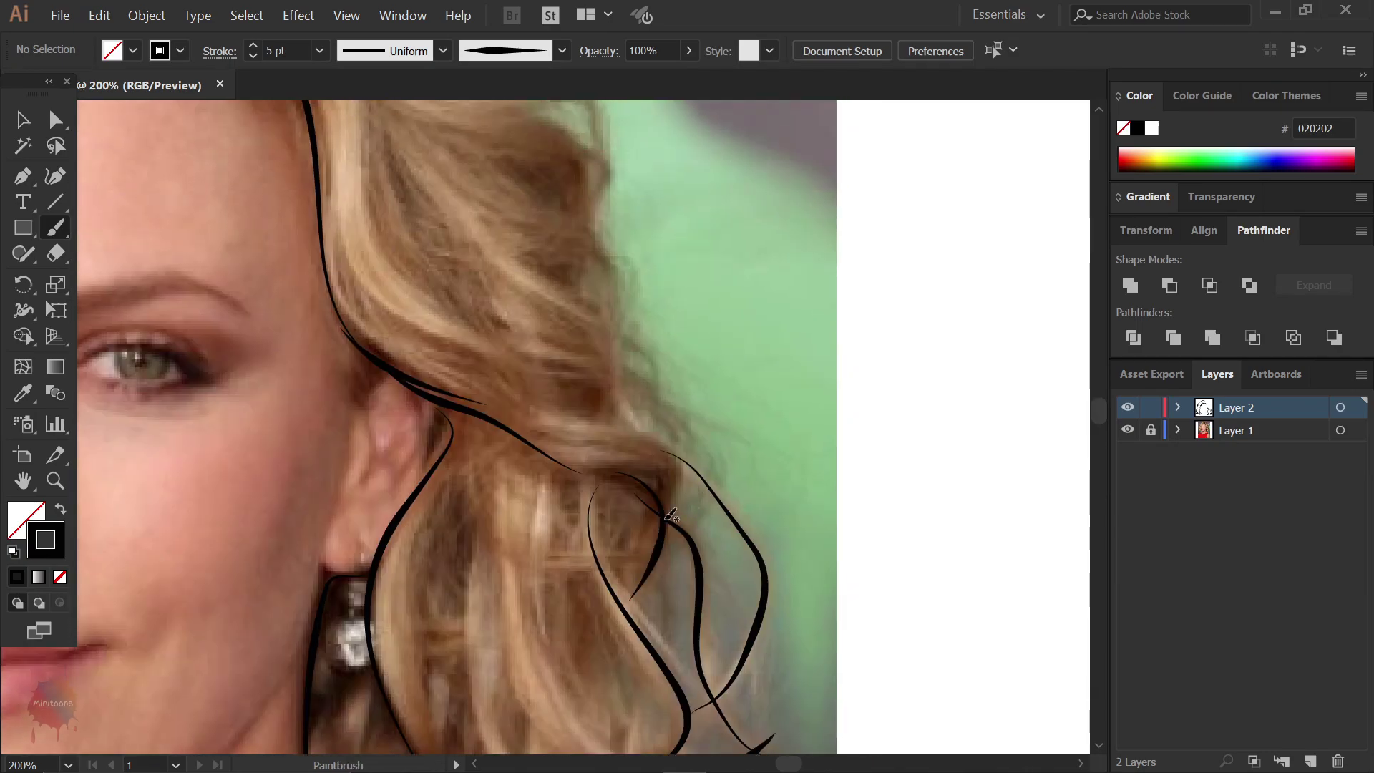
pyautogui.moveTo(629, 597)
pyautogui.mouseDown()
pyautogui.moveTo(597, 429)
pyautogui.moveTo(695, 413)
pyautogui.moveTo(640, 360)
pyautogui.mouseUp()
# - Trace strands along the right hair edge and across the top of the hair
pyautogui.hotkey('ctrl', '-')
pyautogui.scroll(3, 644, 405)
pyautogui.scroll(2, 644, 365)
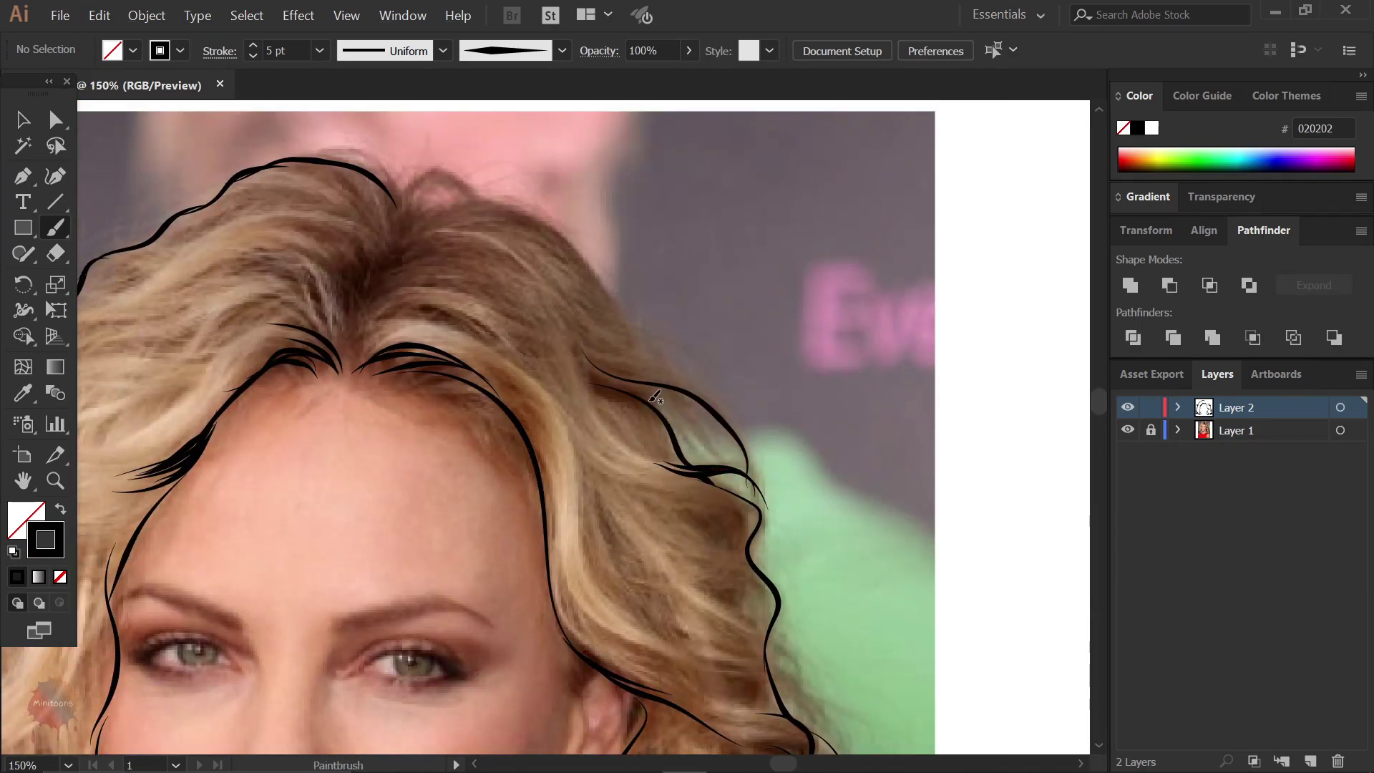
pyautogui.moveTo(728, 465); pyautogui.dragTo(649, 370)
pyautogui.moveTo(727, 424); pyautogui.dragTo(528, 221)
pyautogui.scroll(5, 528, 221)
pyautogui.hscroll(-5, 528, 220)
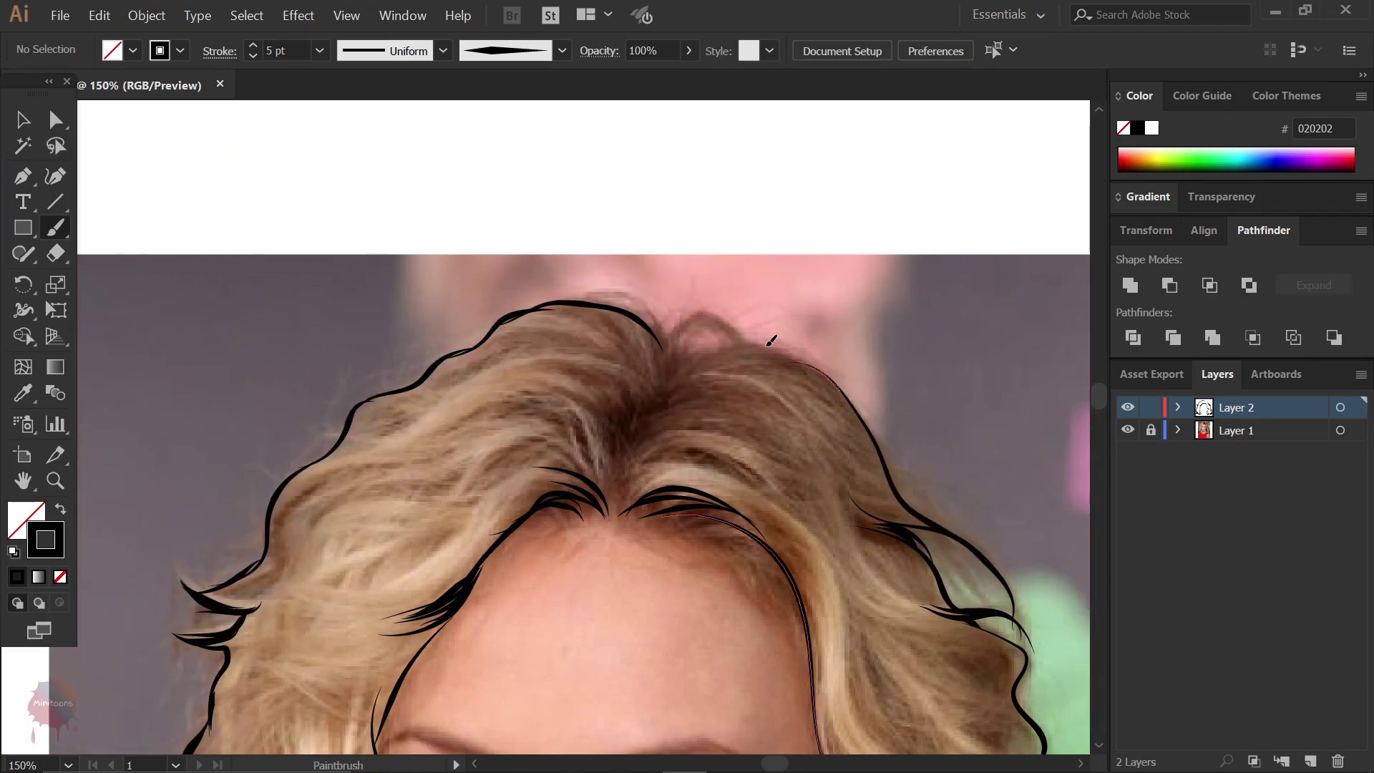
pyautogui.moveTo(839, 388)
pyautogui.mouseDown()
pyautogui.moveTo(661, 350)
pyautogui.moveTo(705, 348)
pyautogui.mouseUp()
pyautogui.hotkey('ctrl', '-')
pyautogui.hotkey('ctrl', '-')
# - Check the line art with the photo hidden, then paint a thin chin-and-jaw stroke up to the ear
pyautogui.click(1128, 430)
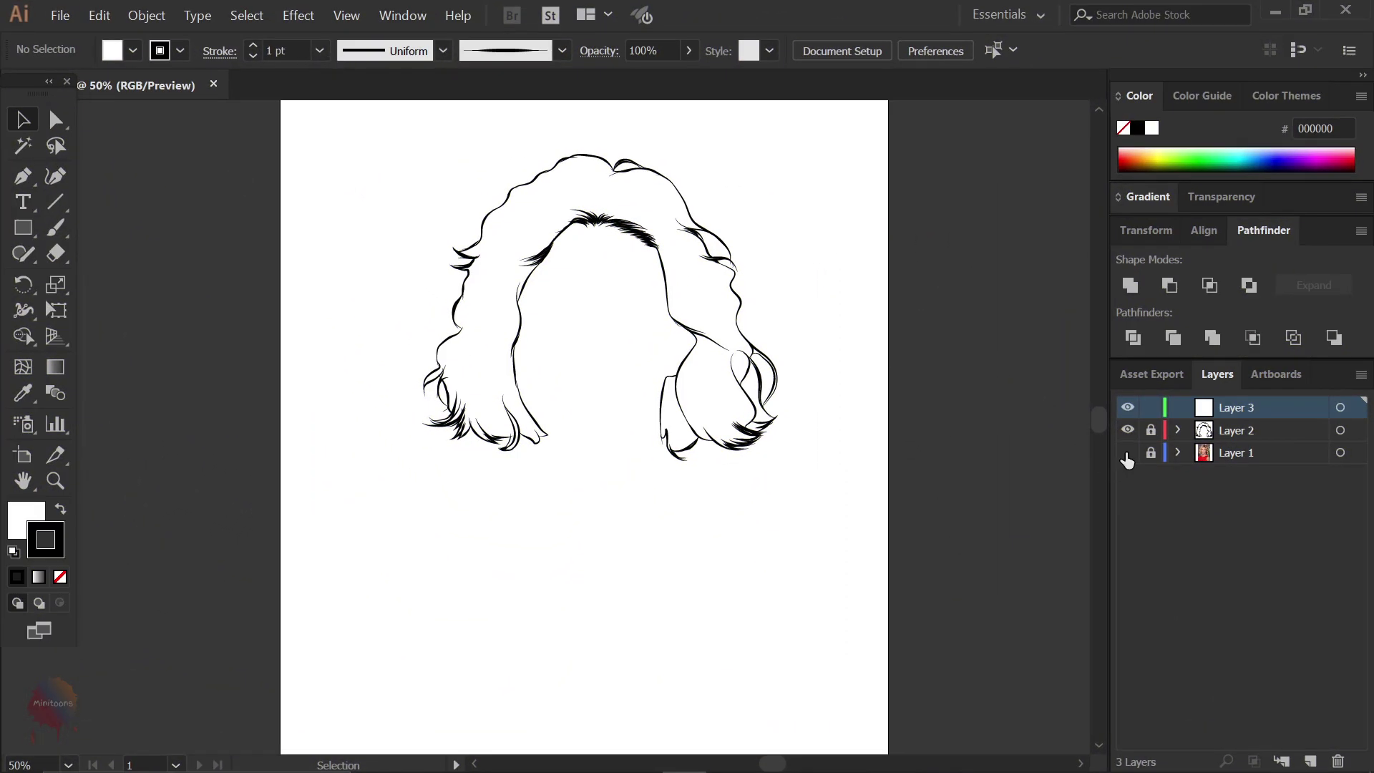
pyautogui.click(1127, 452)
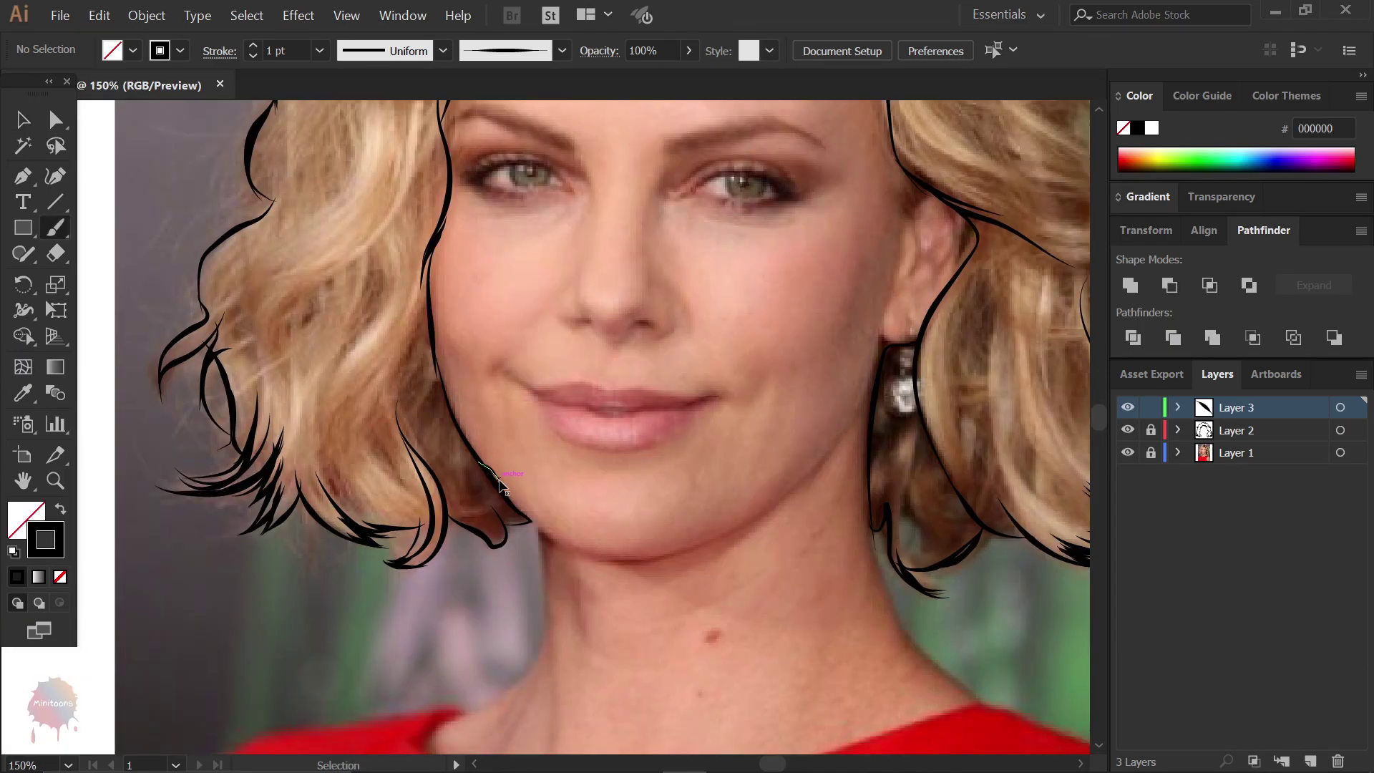
pyautogui.moveTo(500, 485); pyautogui.dragTo(587, 548)
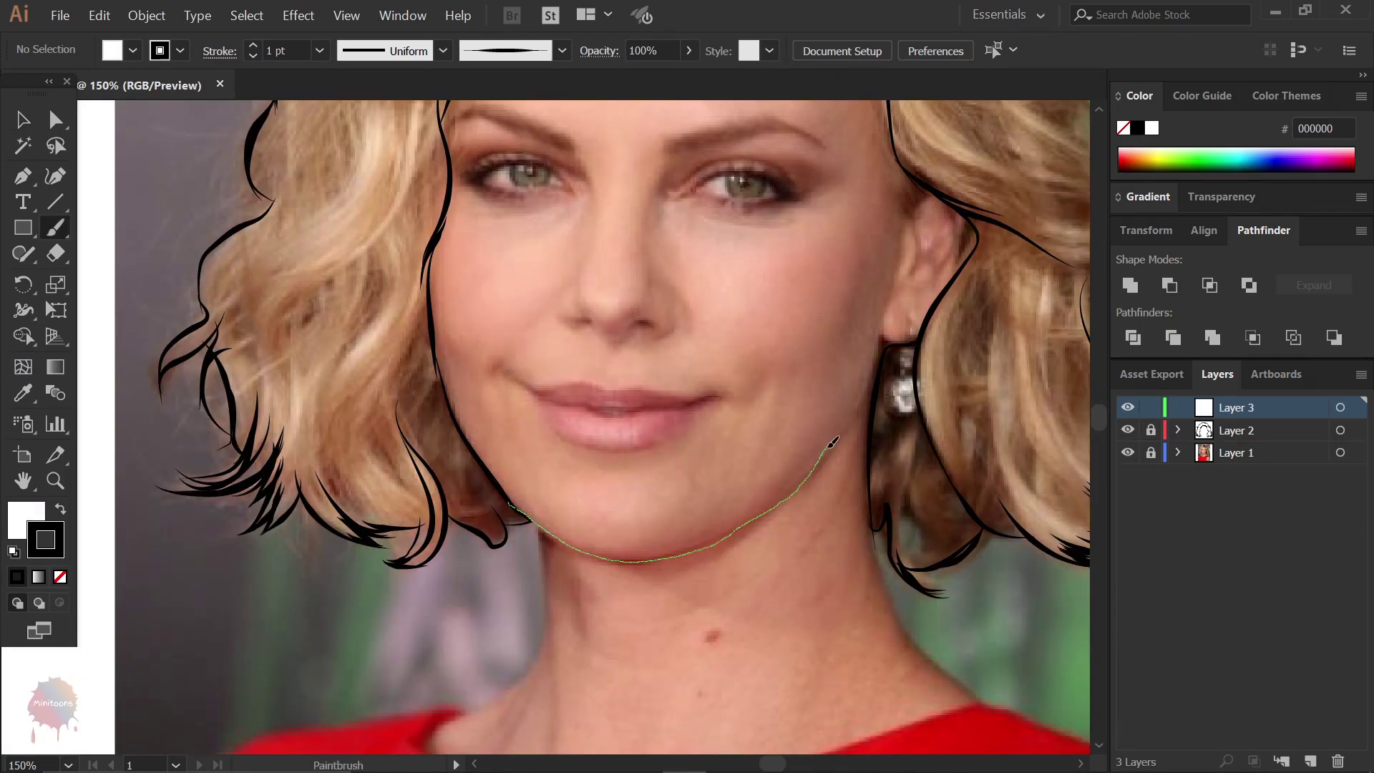
pyautogui.moveTo(832, 444); pyautogui.dragTo(883, 336)
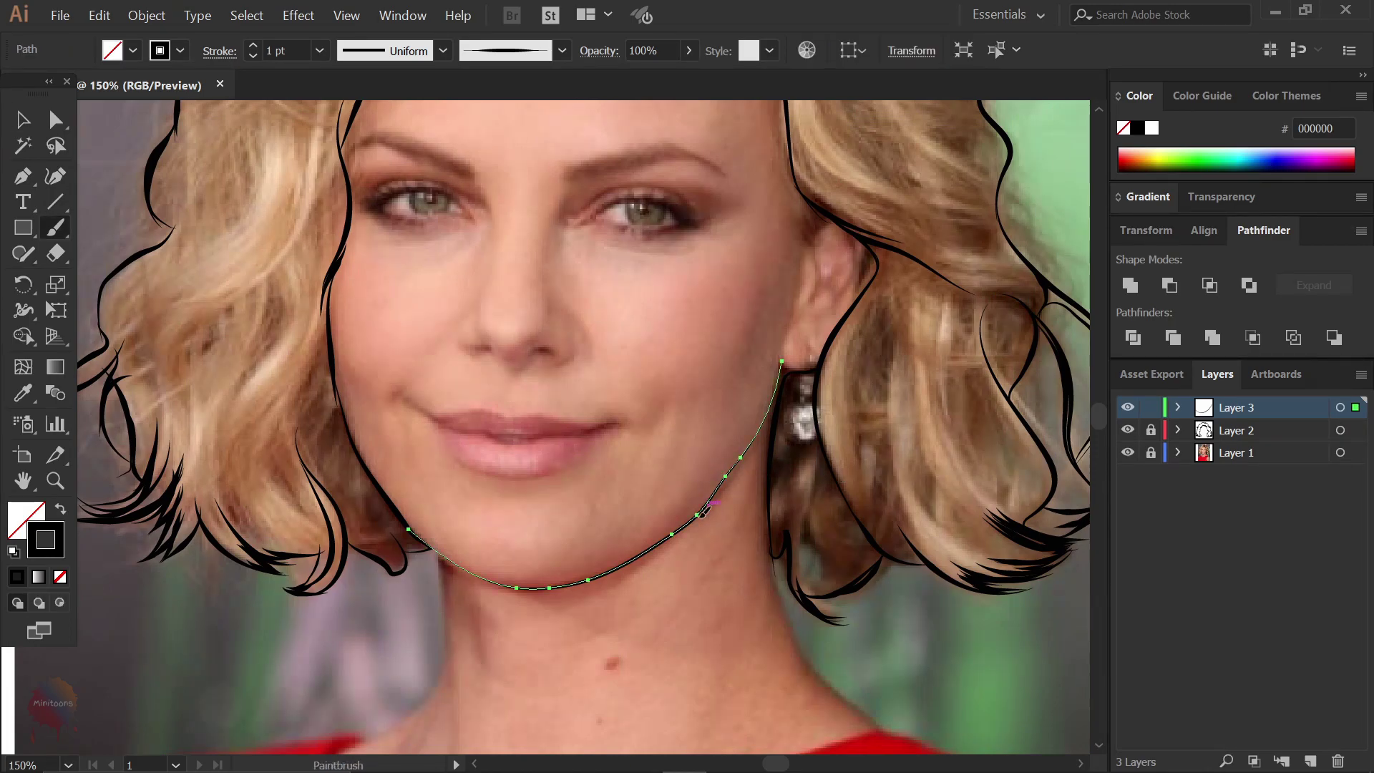
pyautogui.moveTo(717, 491); pyautogui.dragTo(773, 415)
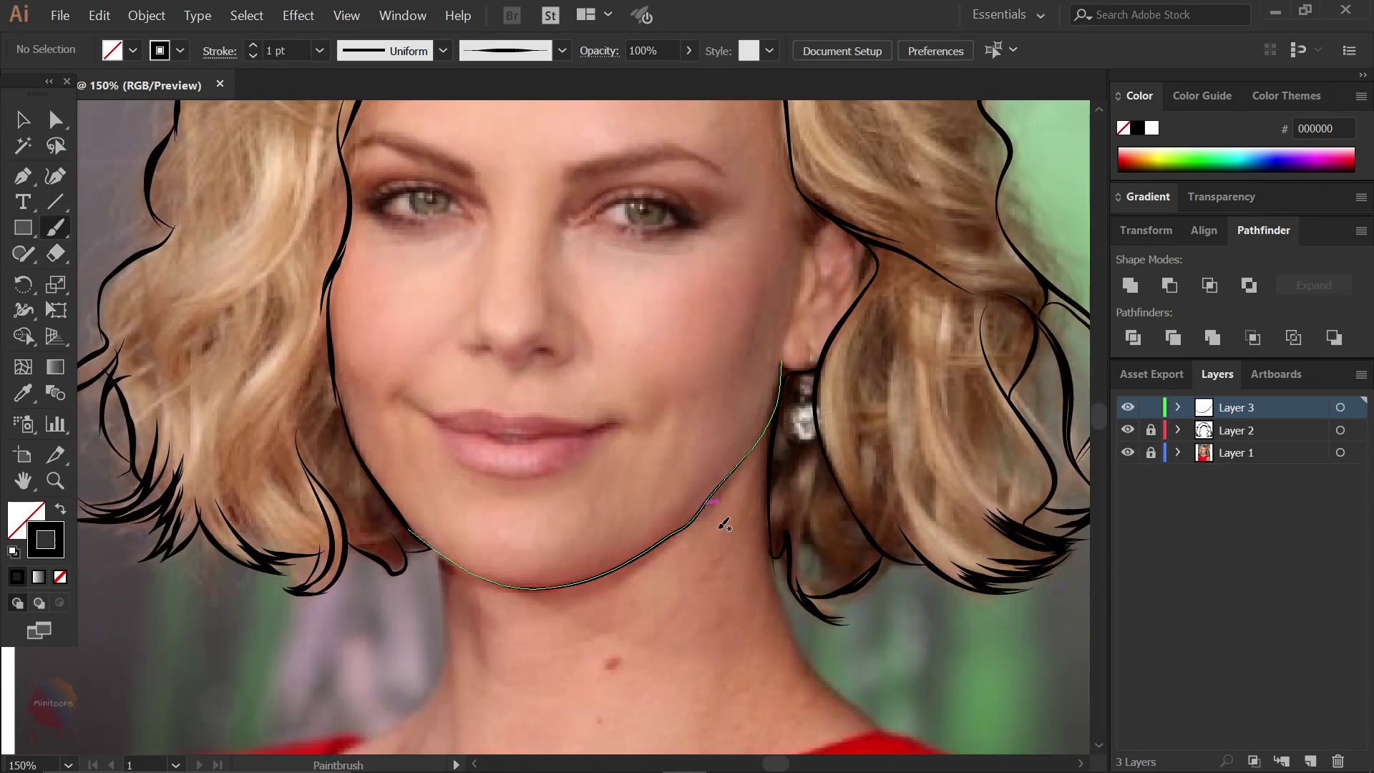
pyautogui.moveTo(673, 534); pyautogui.dragTo(698, 510)
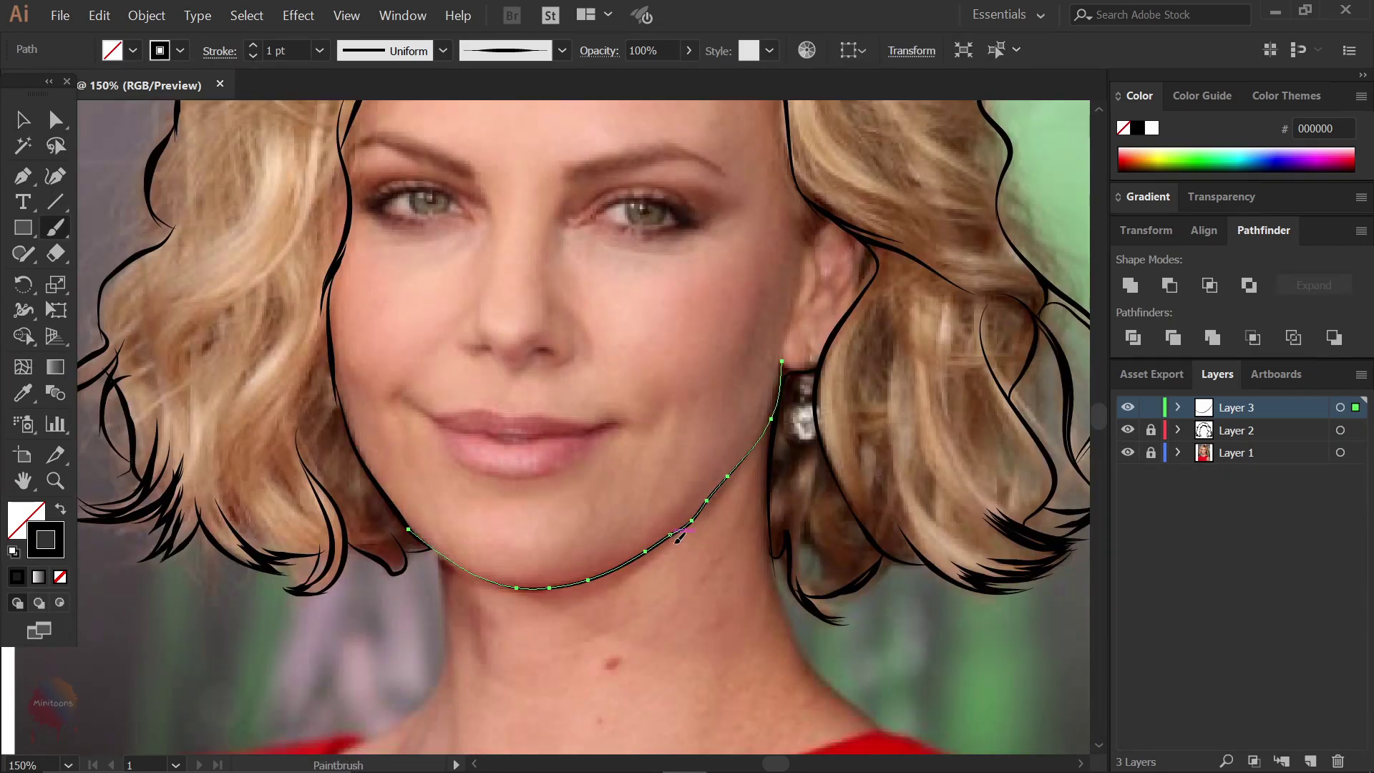
# - Outline the right ear: lobe, two inner curves and upper rim
pyautogui.hotkey('ctrl', '+')
pyautogui.hotkey('ctrl', '+')
pyautogui.hotkey('ctrl', 'shift', 'a')
pyautogui.scroll(5, 659, 553)
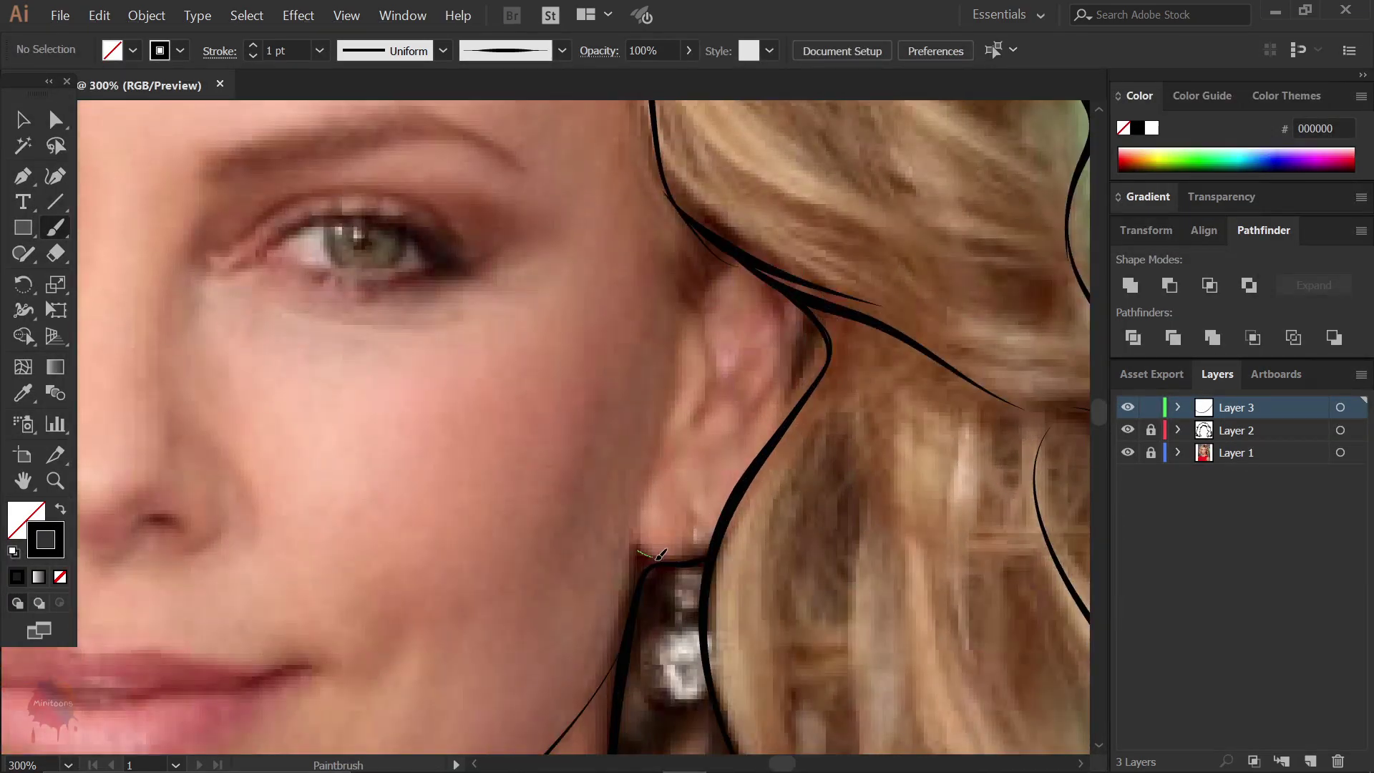
pyautogui.moveTo(660, 554); pyautogui.dragTo(698, 561)
pyautogui.scroll(2, 731, 353)
pyautogui.moveTo(692, 438); pyautogui.dragTo(712, 469)
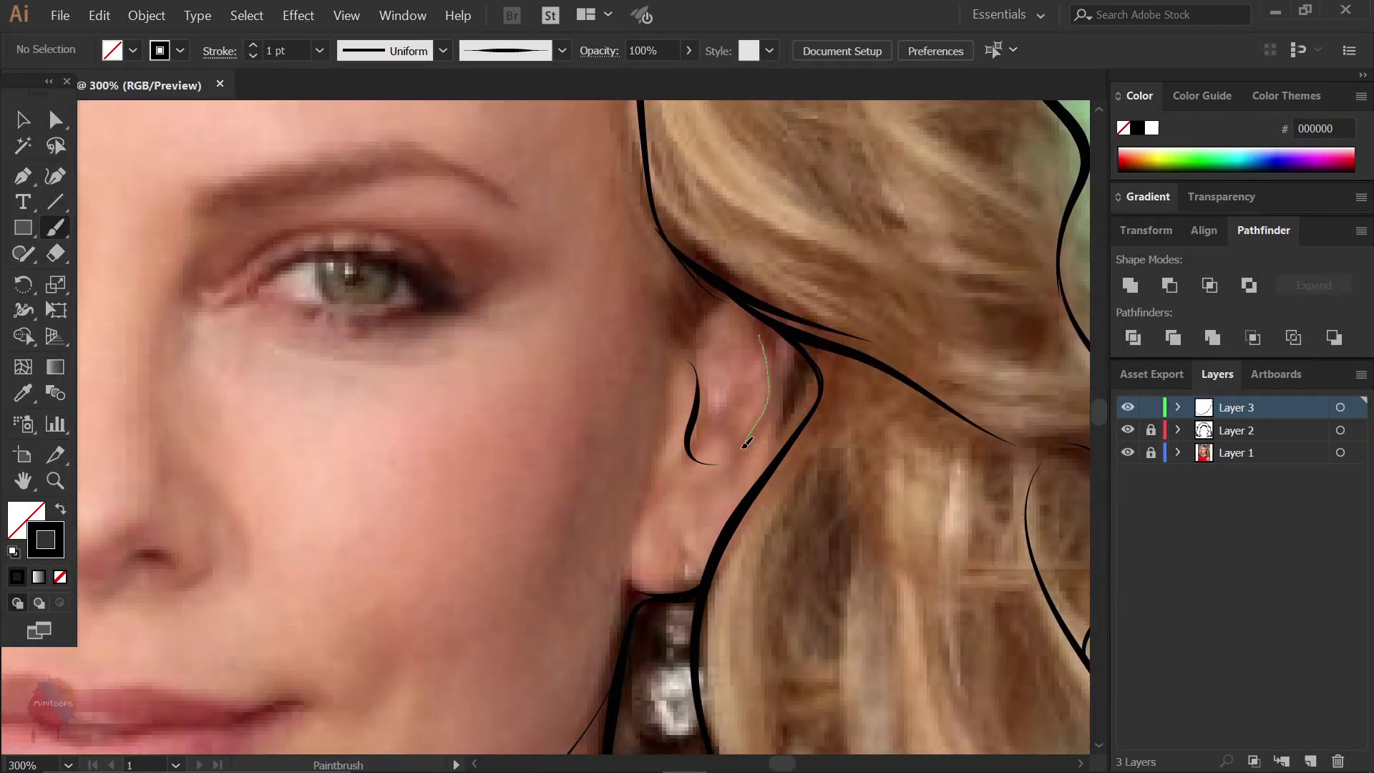
pyautogui.moveTo(758, 338); pyautogui.dragTo(673, 490)
pyautogui.scroll(2, 716, 430)
pyautogui.moveTo(752, 366)
pyautogui.mouseDown()
pyautogui.moveTo(691, 387)
pyautogui.moveTo(742, 389)
pyautogui.mouseUp()
# - Raise the brush to 3 pt and add hair wisps above the ear
pyautogui.hotkey('ctrl', '-')
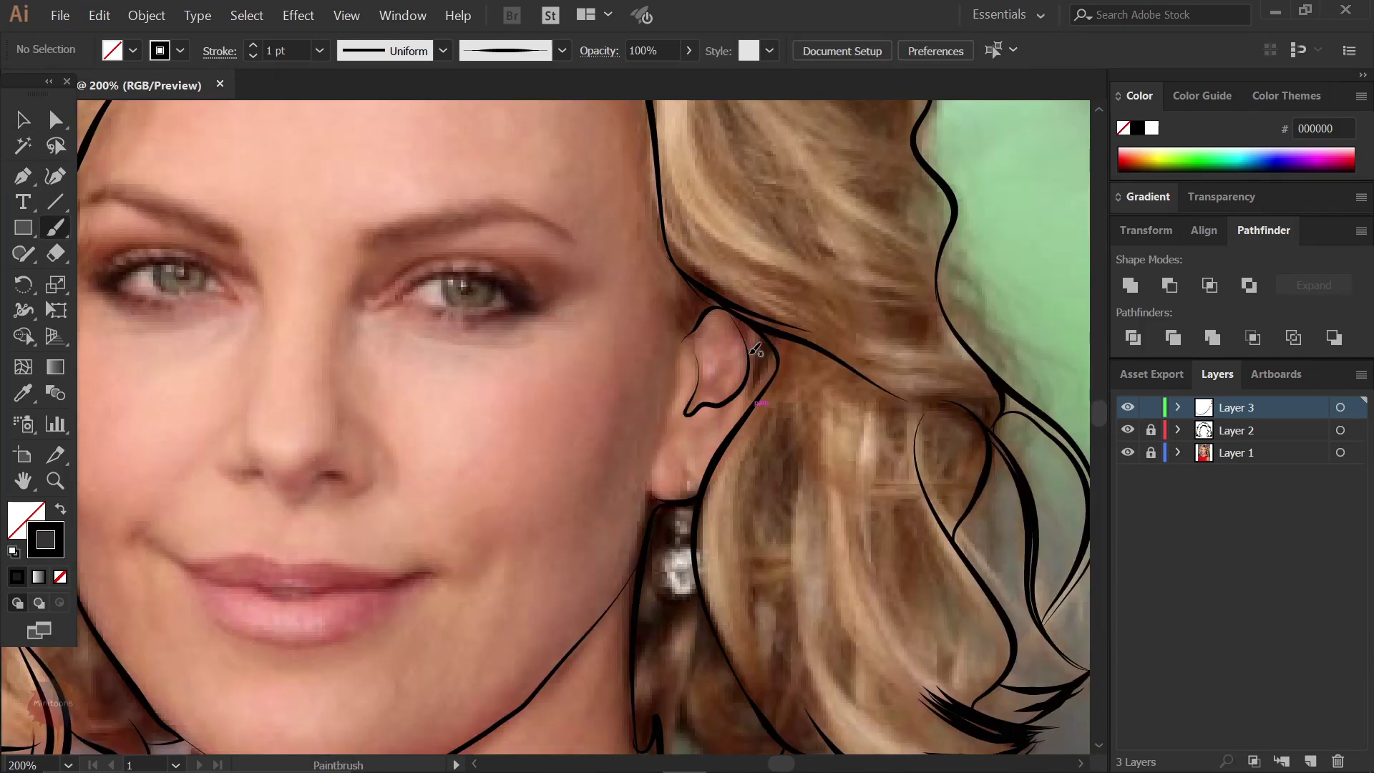
pyautogui.hotkey('ctrl', '+')
pyautogui.scroll(-1, 632, 371)
pyautogui.moveTo(632, 371)
pyautogui.mouseDown()
pyautogui.moveTo(697, 422)
pyautogui.moveTo(687, 433)
pyautogui.moveTo(720, 422)
pyautogui.mouseUp()
pyautogui.moveTo(657, 488); pyautogui.dragTo(706, 434)
pyautogui.hotkey('ctrl', '-')
pyautogui.hotkey('ctrl', '-')
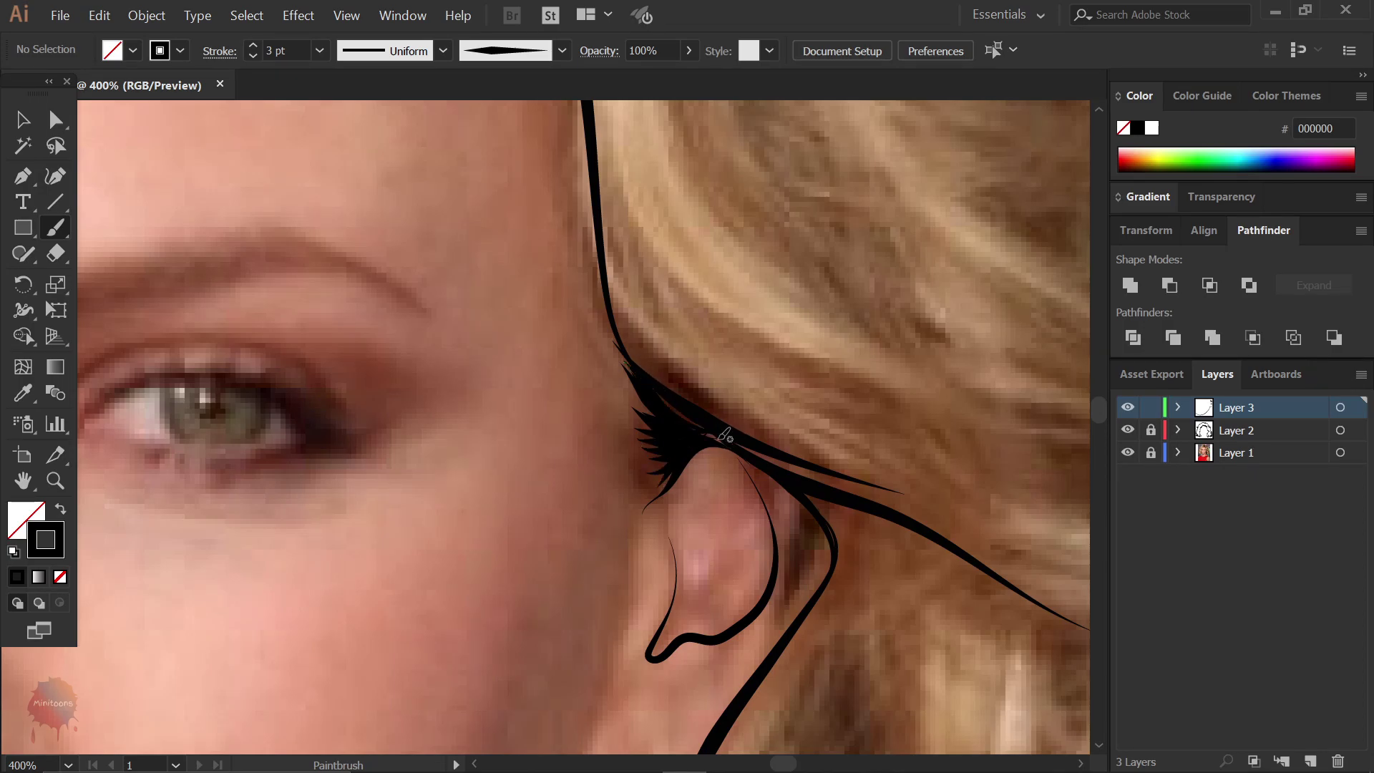
# - Unlock the hair outline layer and set the stroke weight to 1 pt
pyautogui.hotkey('ctrl', '-')
pyautogui.hotkey('ctrl', '-')
pyautogui.hotkey('ctrl', '-')
pyautogui.hotkey('ctrl', '-')
pyautogui.click(1129, 452)
pyautogui.click(1151, 430)
pyautogui.click(1237, 430)
pyautogui.click(319, 50)
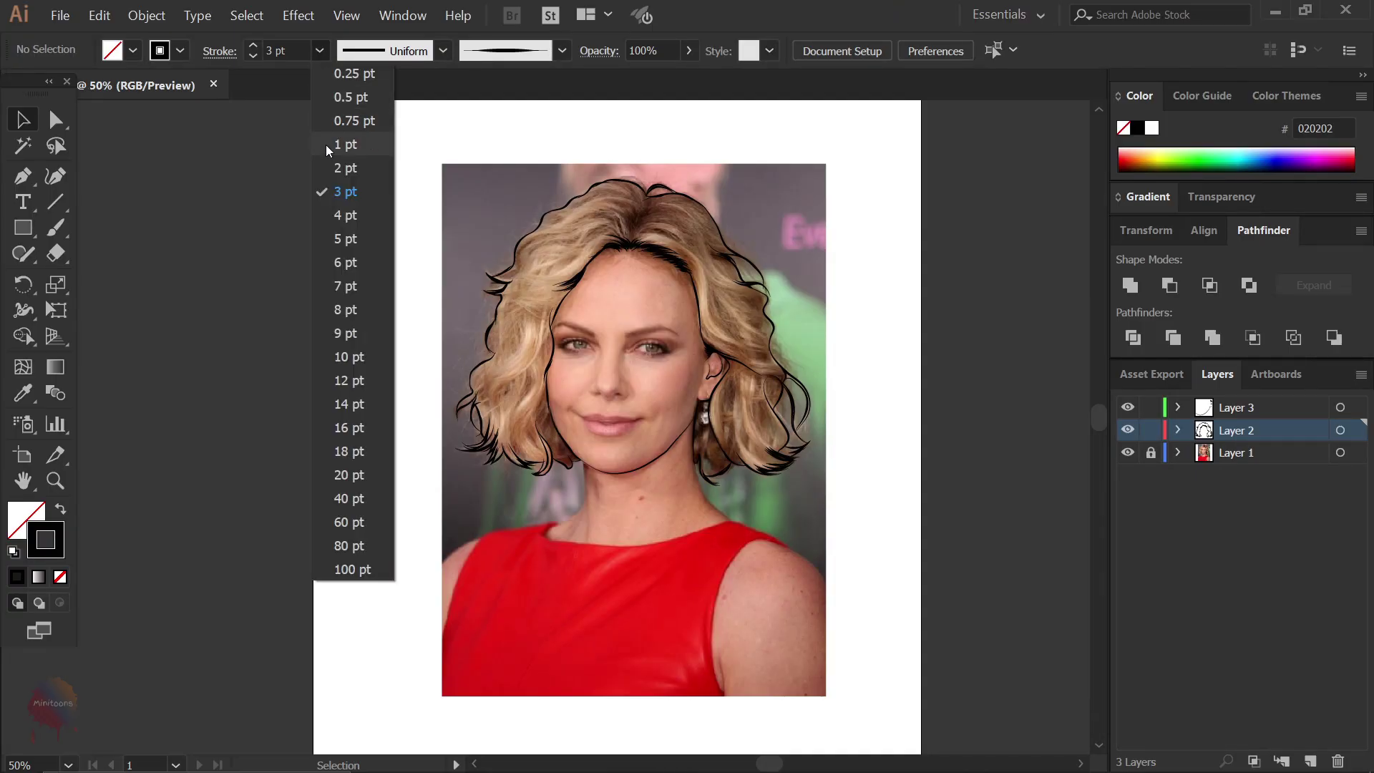
pyautogui.click(329, 145)
# - Trace the left eye's upper lid, lash line and iris, redrawing the first lid stroke
pyautogui.hotkey('ctrl', '+')
pyautogui.hotkey('ctrl', '+')
pyautogui.scroll(1, 633, 377)
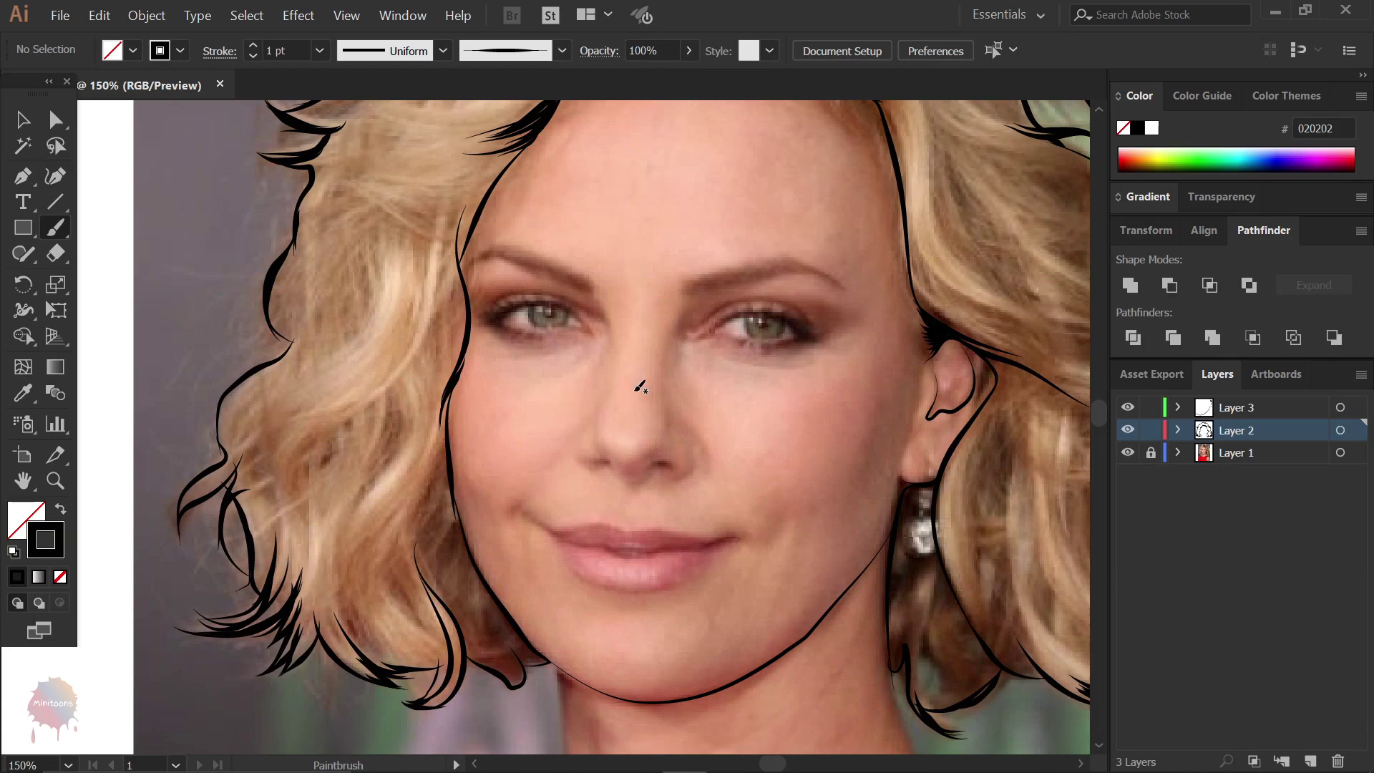
pyautogui.scroll(1, 636, 383)
pyautogui.scroll(1, 499, 309)
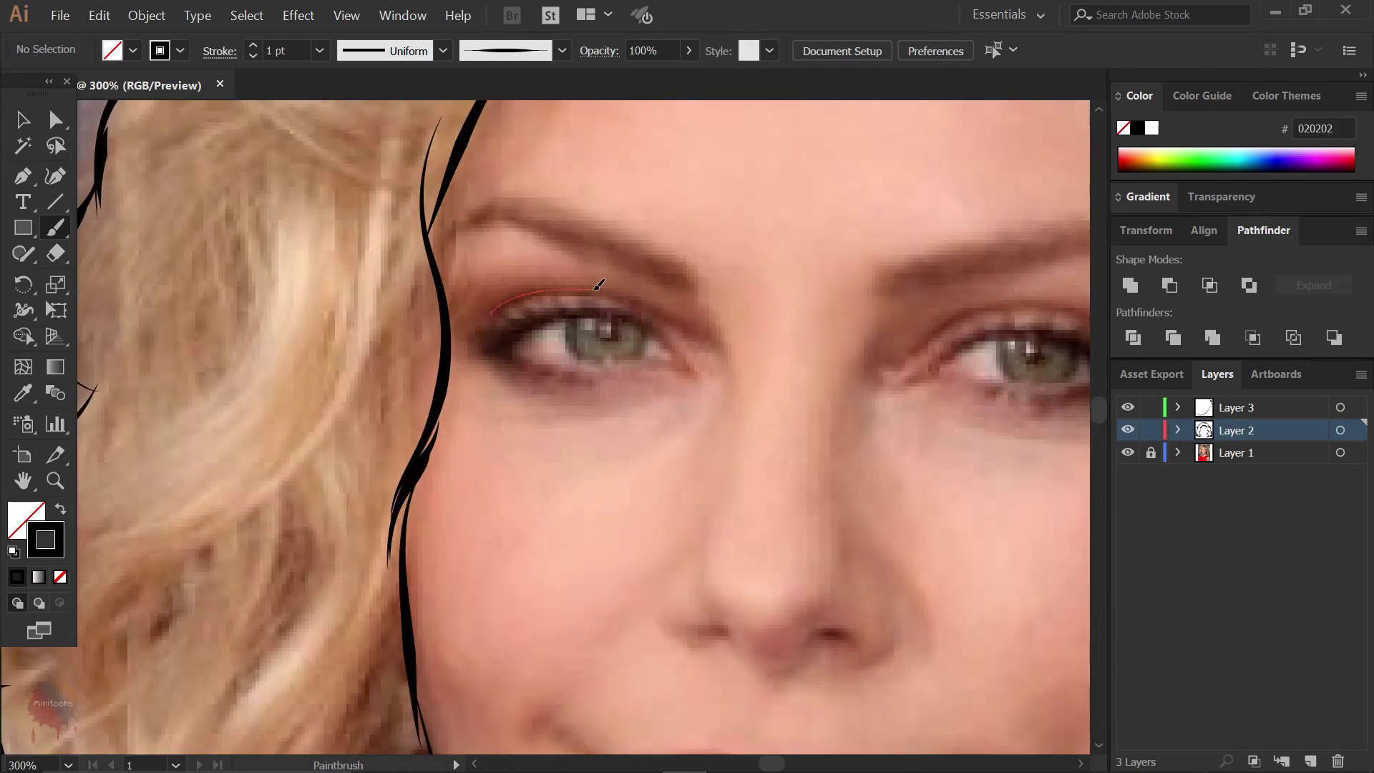
pyautogui.moveTo(688, 319); pyautogui.dragTo(708, 342)
pyautogui.hotkey('ctrl', 'z')
pyautogui.moveTo(492, 313); pyautogui.dragTo(516, 301)
pyautogui.moveTo(686, 328); pyautogui.dragTo(698, 374)
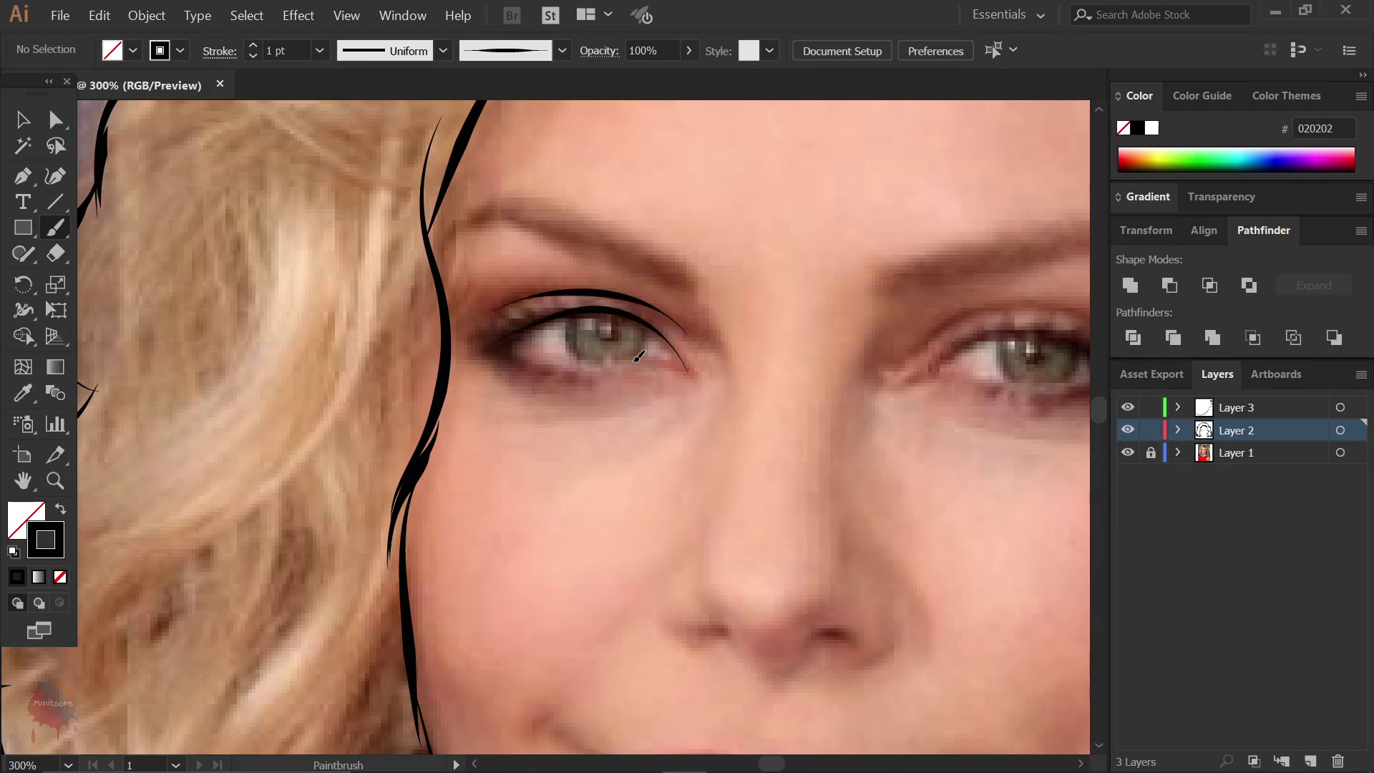
pyautogui.moveTo(501, 324); pyautogui.dragTo(501, 323)
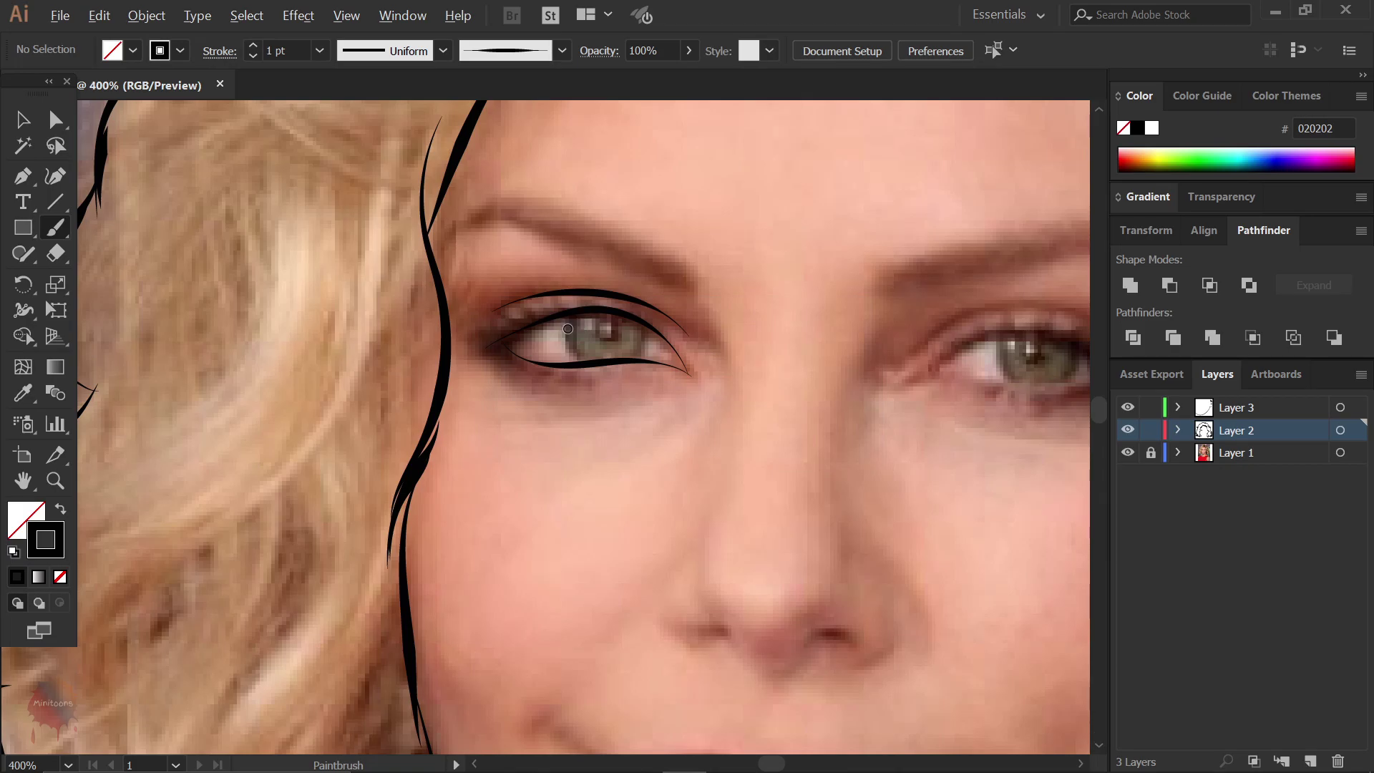
pyautogui.scroll(2, 569, 329)
pyautogui.moveTo(614, 392); pyautogui.dragTo(616, 394)
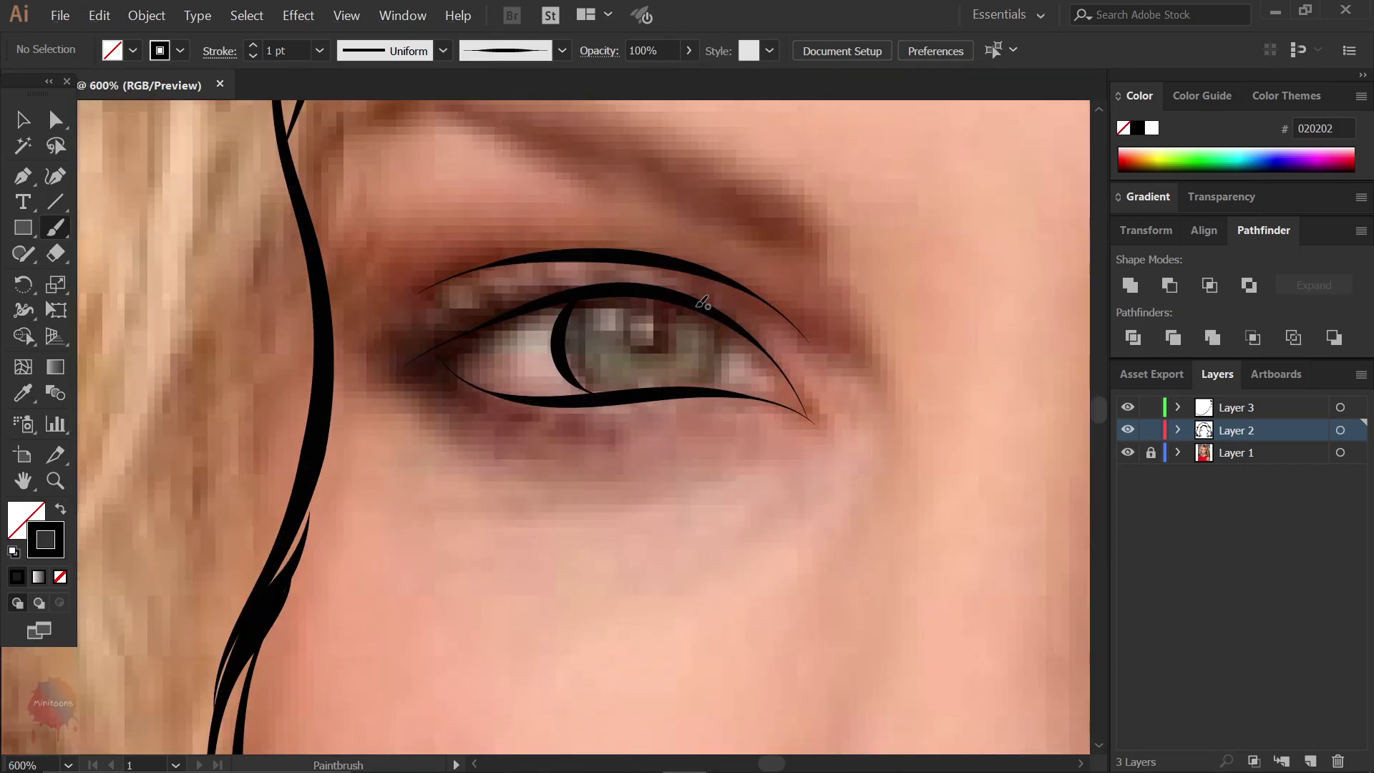
pyautogui.moveTo(716, 360); pyautogui.dragTo(716, 360)
# - Trace the right-hand eye's upper and lower lids, lash line and iris
pyautogui.scroll(-2, 716, 360)
pyautogui.scroll(-3, 716, 360)
pyautogui.scroll(3, 713, 389)
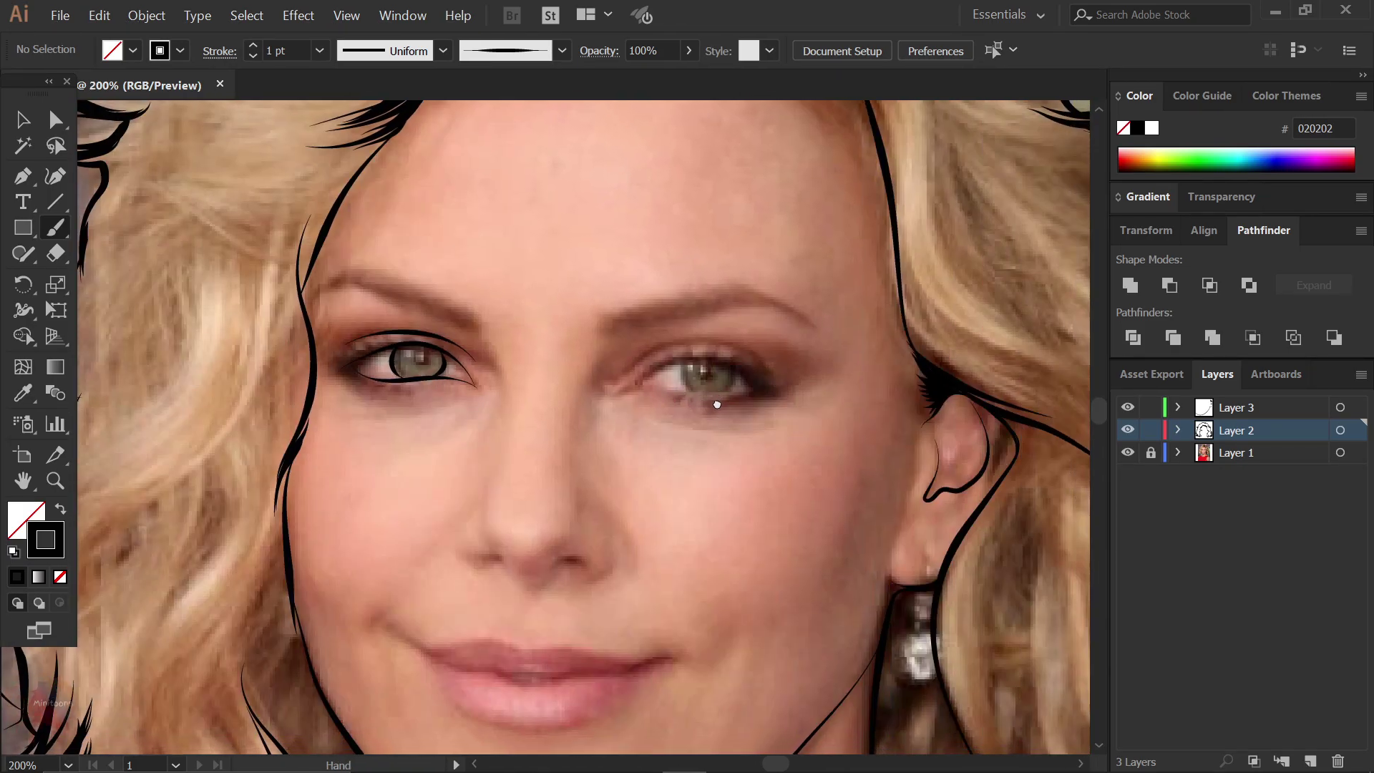
pyautogui.scroll(2, 533, 386)
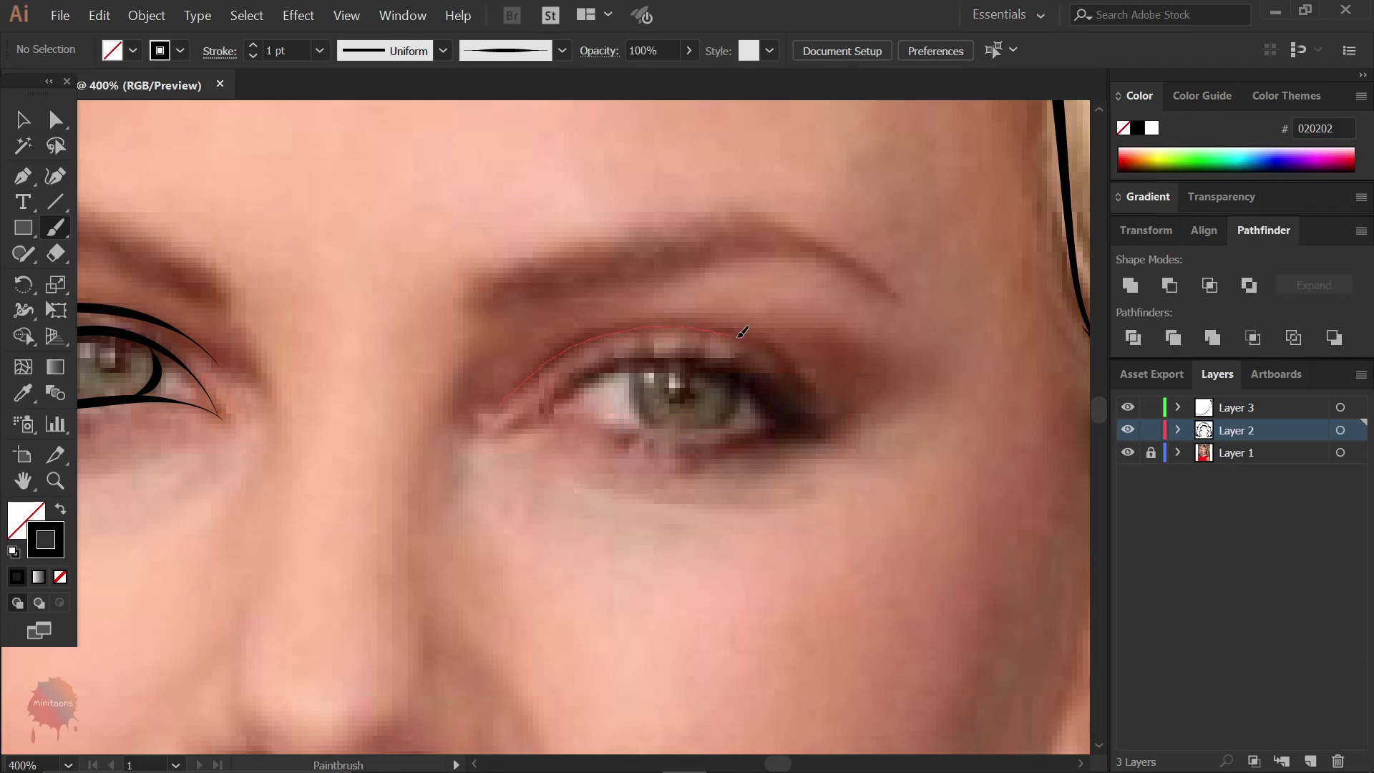
pyautogui.moveTo(812, 384); pyautogui.dragTo(812, 385)
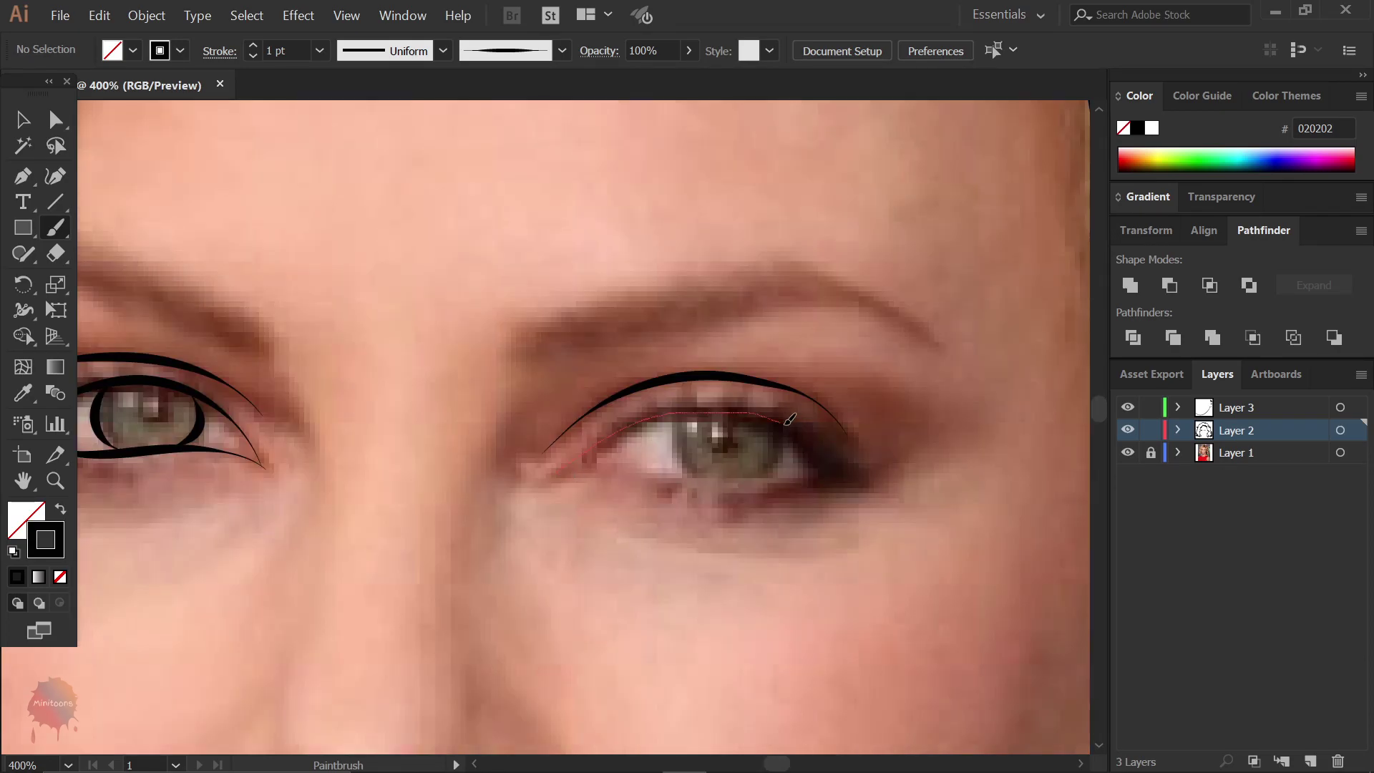
pyautogui.moveTo(859, 472); pyautogui.dragTo(858, 472)
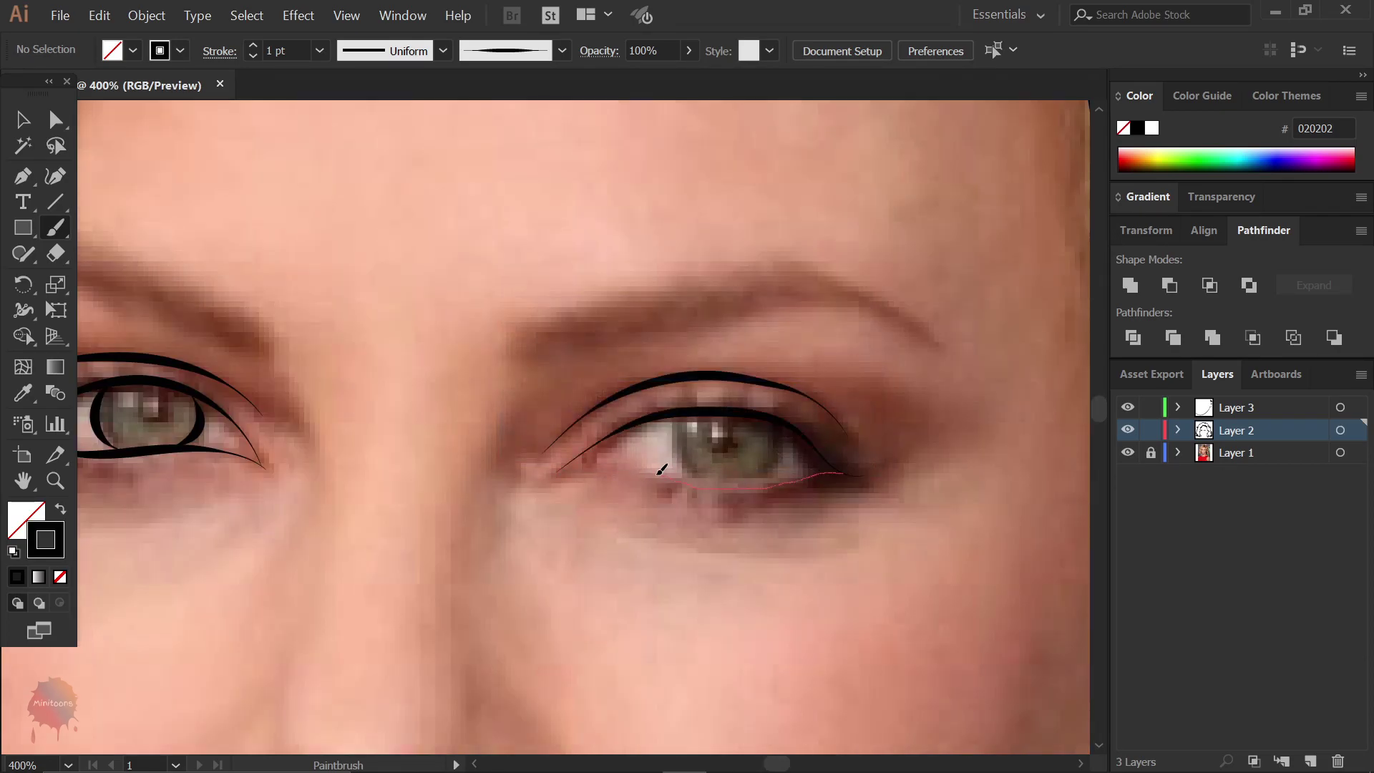
pyautogui.moveTo(575, 453); pyautogui.dragTo(574, 453)
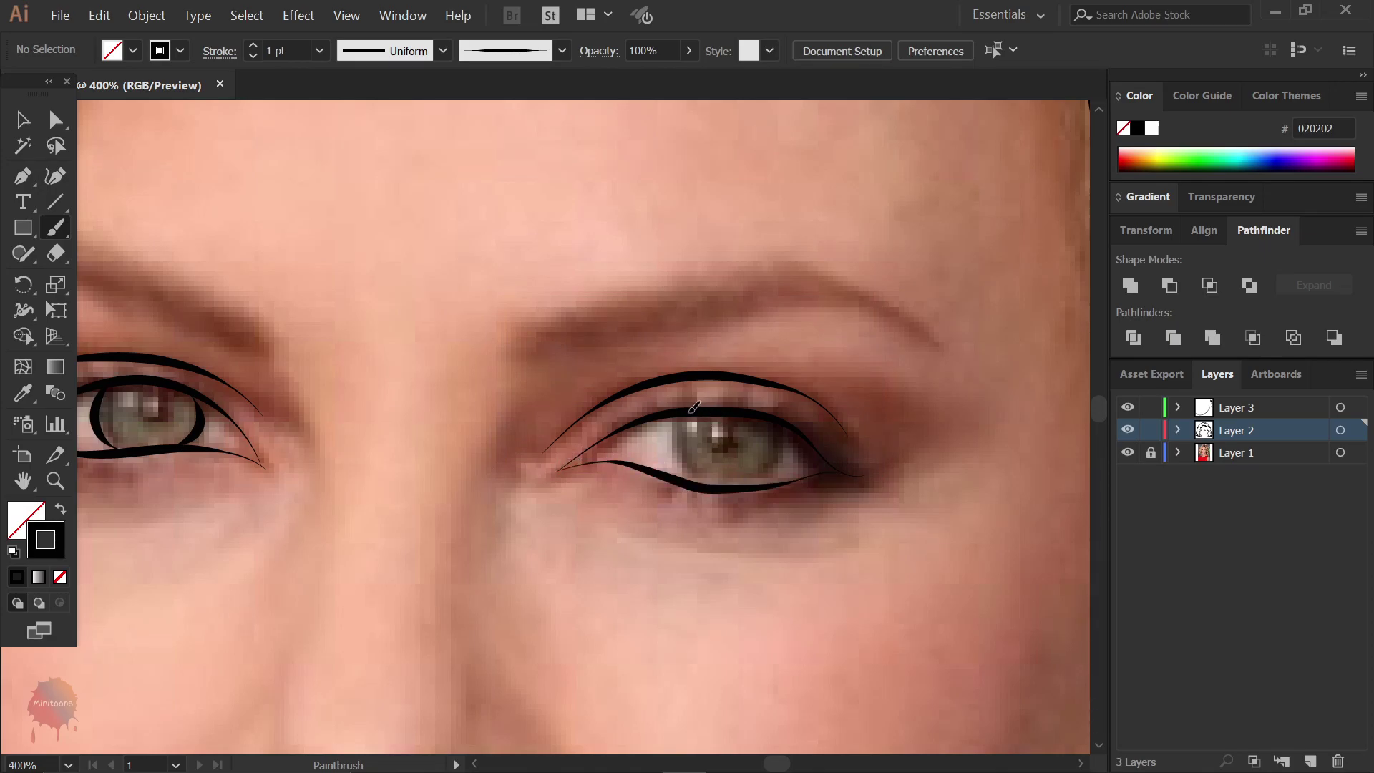
pyautogui.moveTo(683, 458); pyautogui.dragTo(698, 406)
pyautogui.moveTo(685, 466); pyautogui.dragTo(697, 483)
pyautogui.moveTo(779, 456); pyautogui.dragTo(779, 458)
# - Add a small outer-corner eye stroke thinned to 0.5 pt, then review with the photo hidden
pyautogui.hotkey('ctrl', '-')
pyautogui.hotkey('ctrl', '-')
pyautogui.hotkey('ctrl', '-')
pyautogui.click(1128, 452)
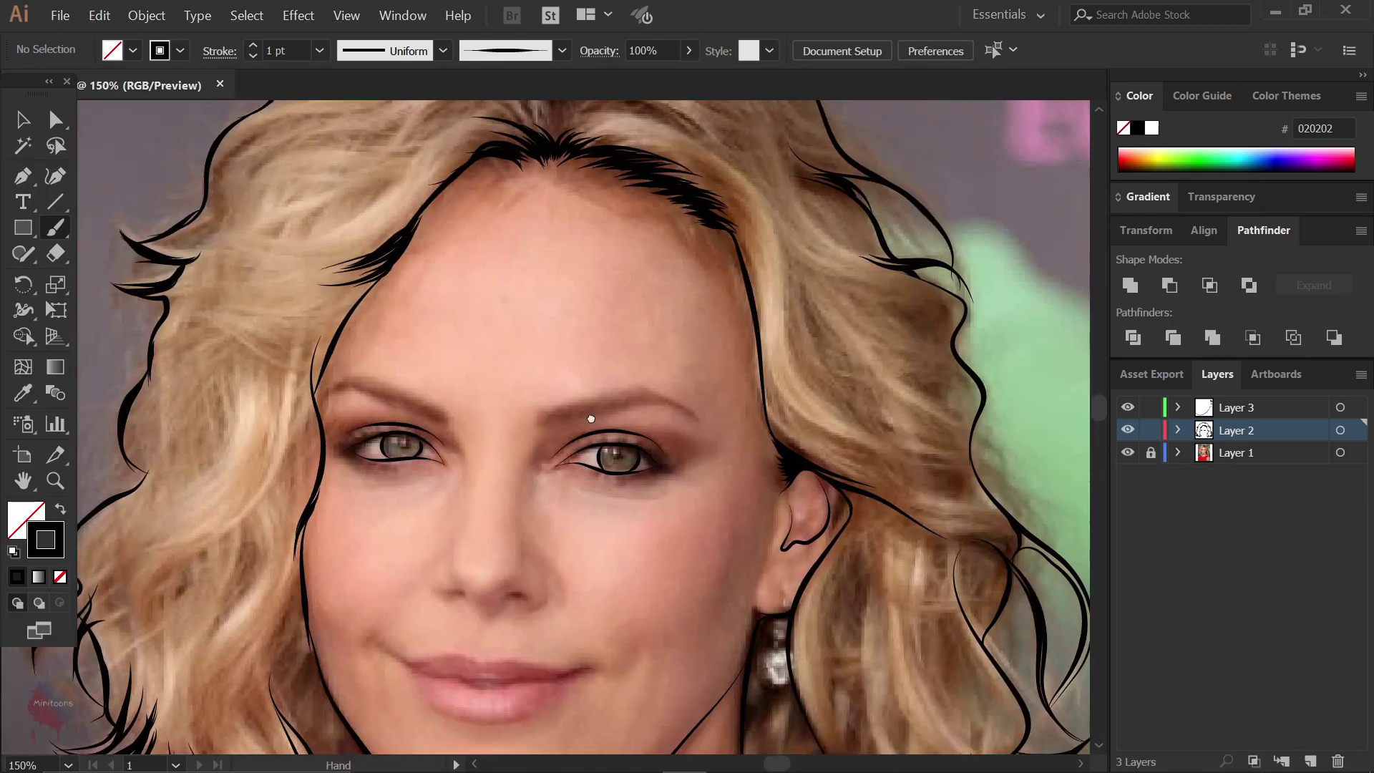
pyautogui.scroll(-1, 591, 419)
pyautogui.scroll(4, 579, 358)
pyautogui.scroll(1, 602, 365)
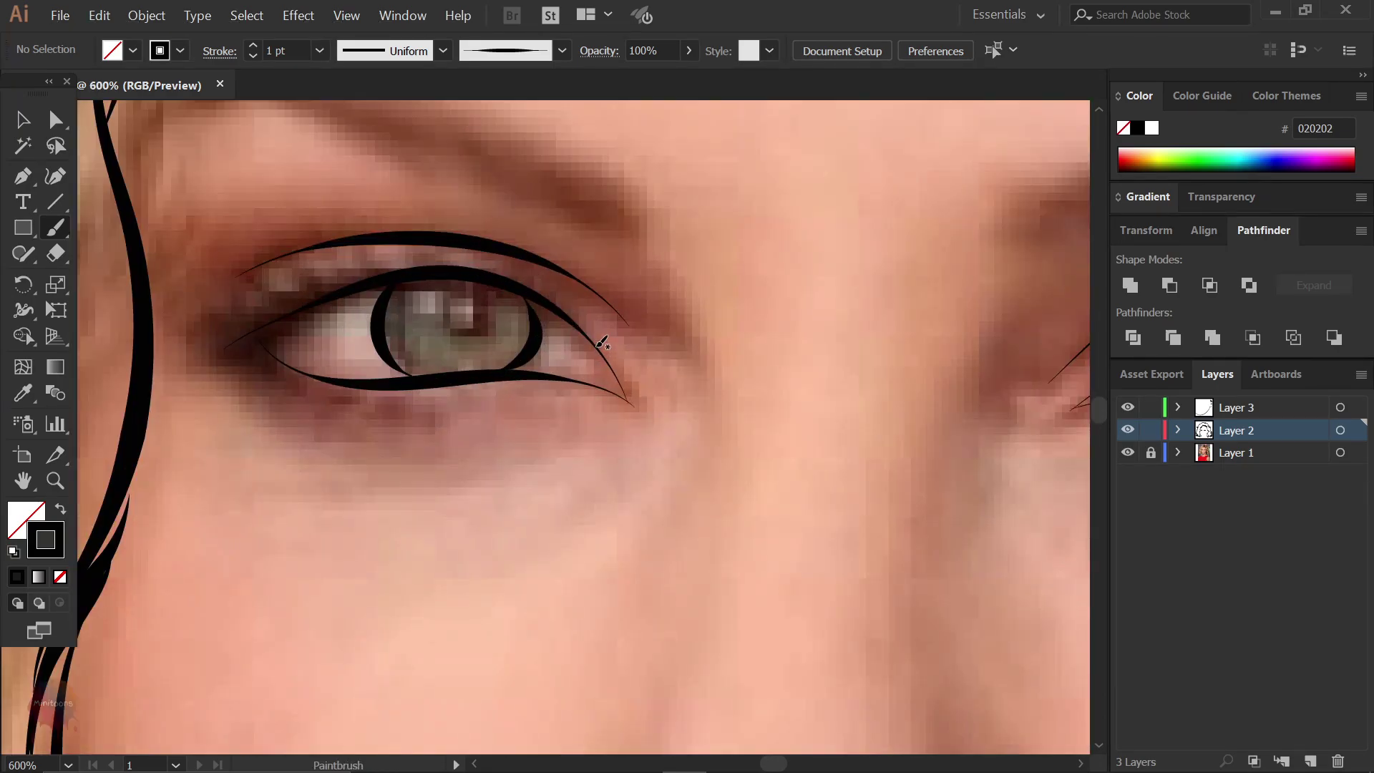
pyautogui.moveTo(586, 377); pyautogui.dragTo(597, 348)
pyautogui.press('v')
pyautogui.click(319, 50)
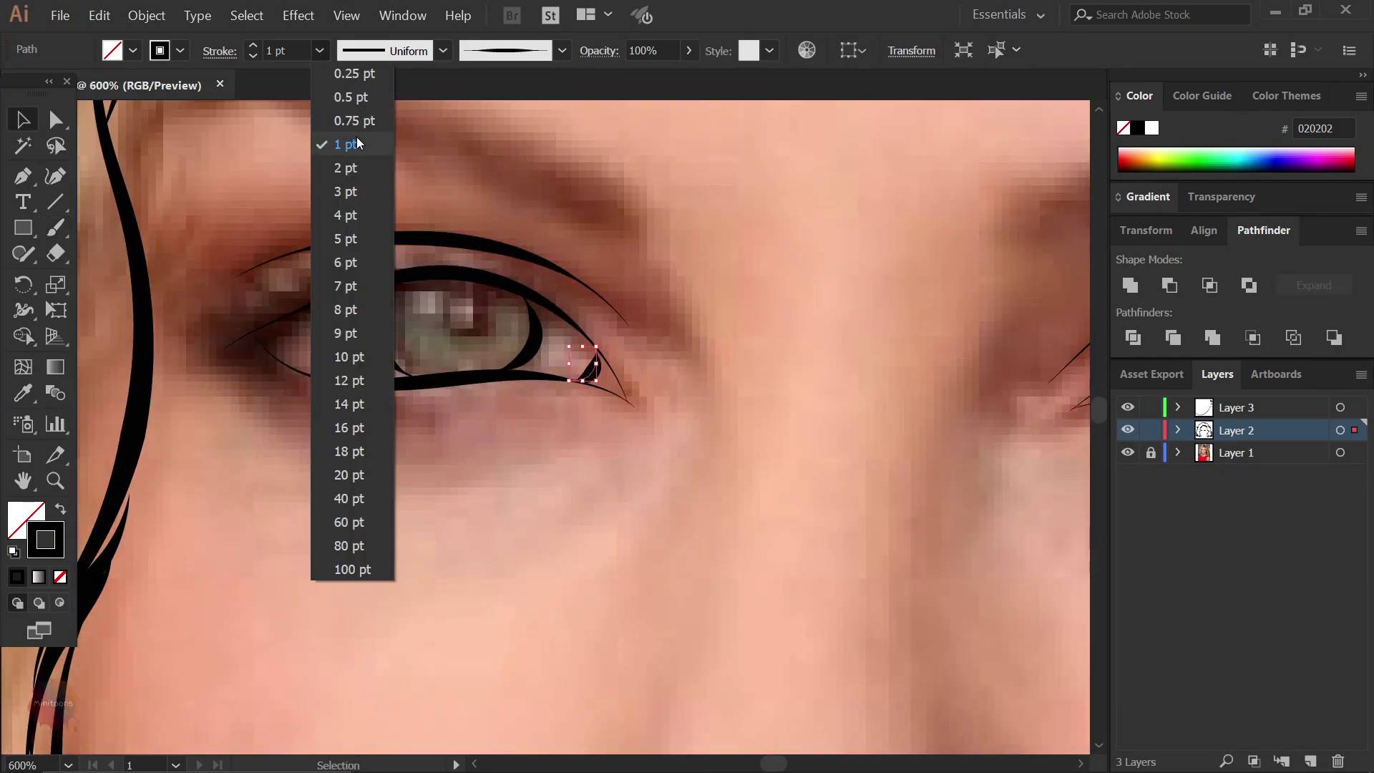
pyautogui.click(360, 112)
pyautogui.hscroll(3, 767, 398)
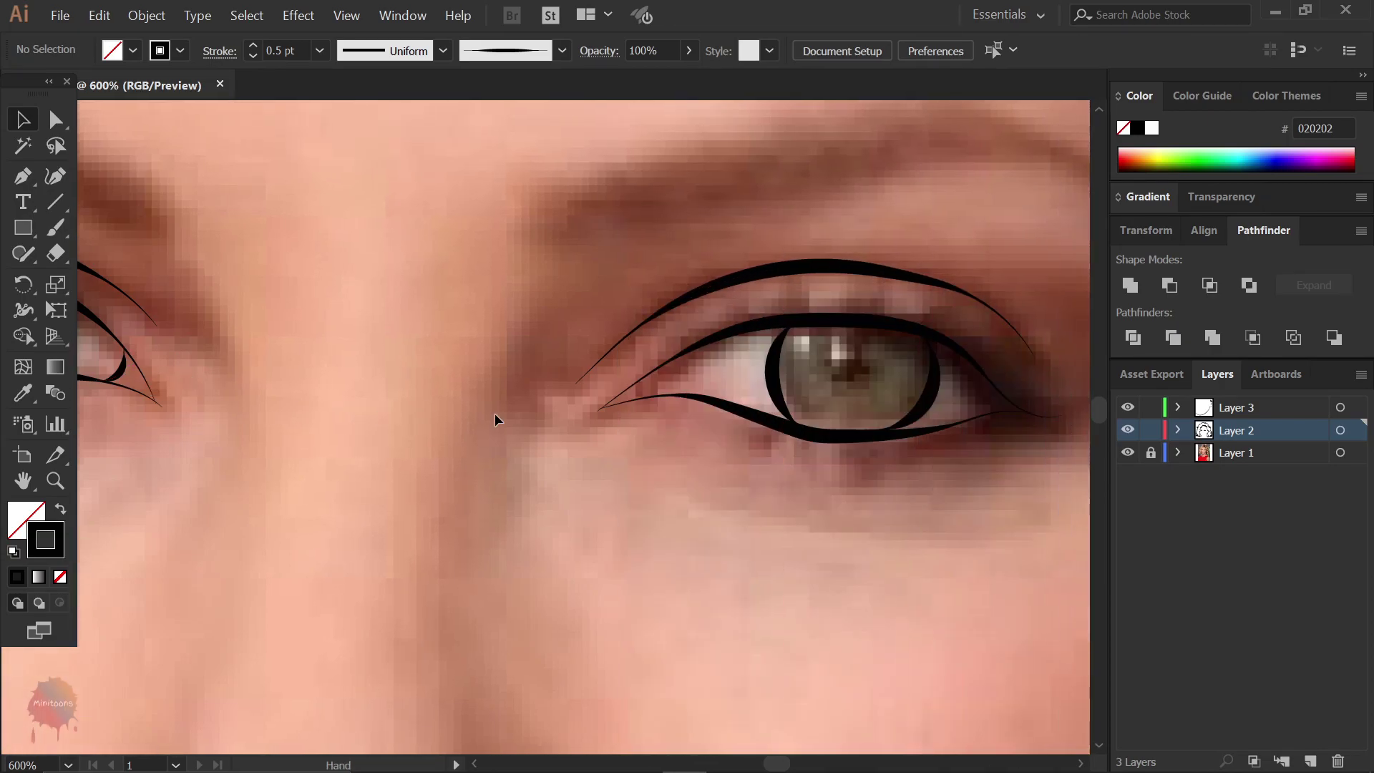
pyautogui.press('b')
pyautogui.hotkey('ctrl', '1')
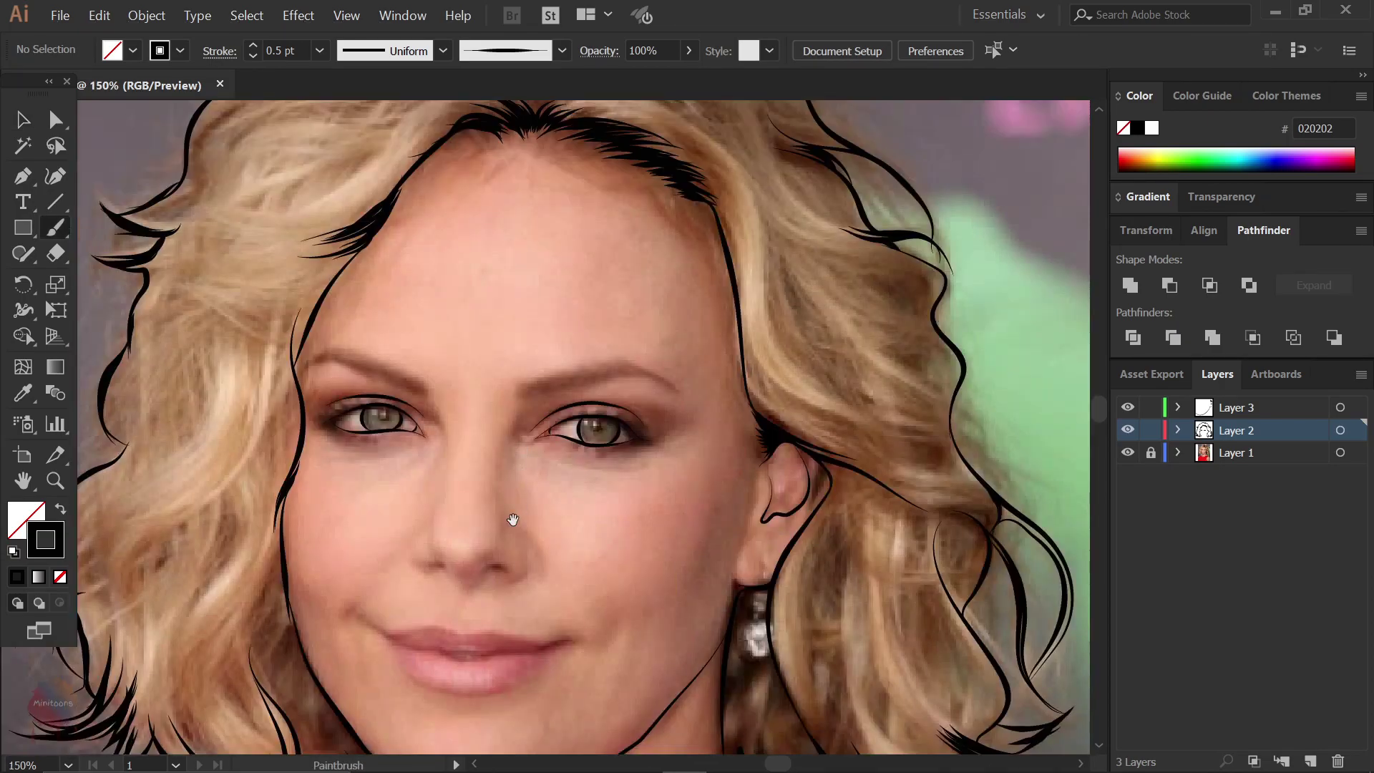
pyautogui.click(1127, 454)
# - Switch to a thinner tapered brush with a 1 pt stroke weight
pyautogui.hotkey('ctrl', '-')
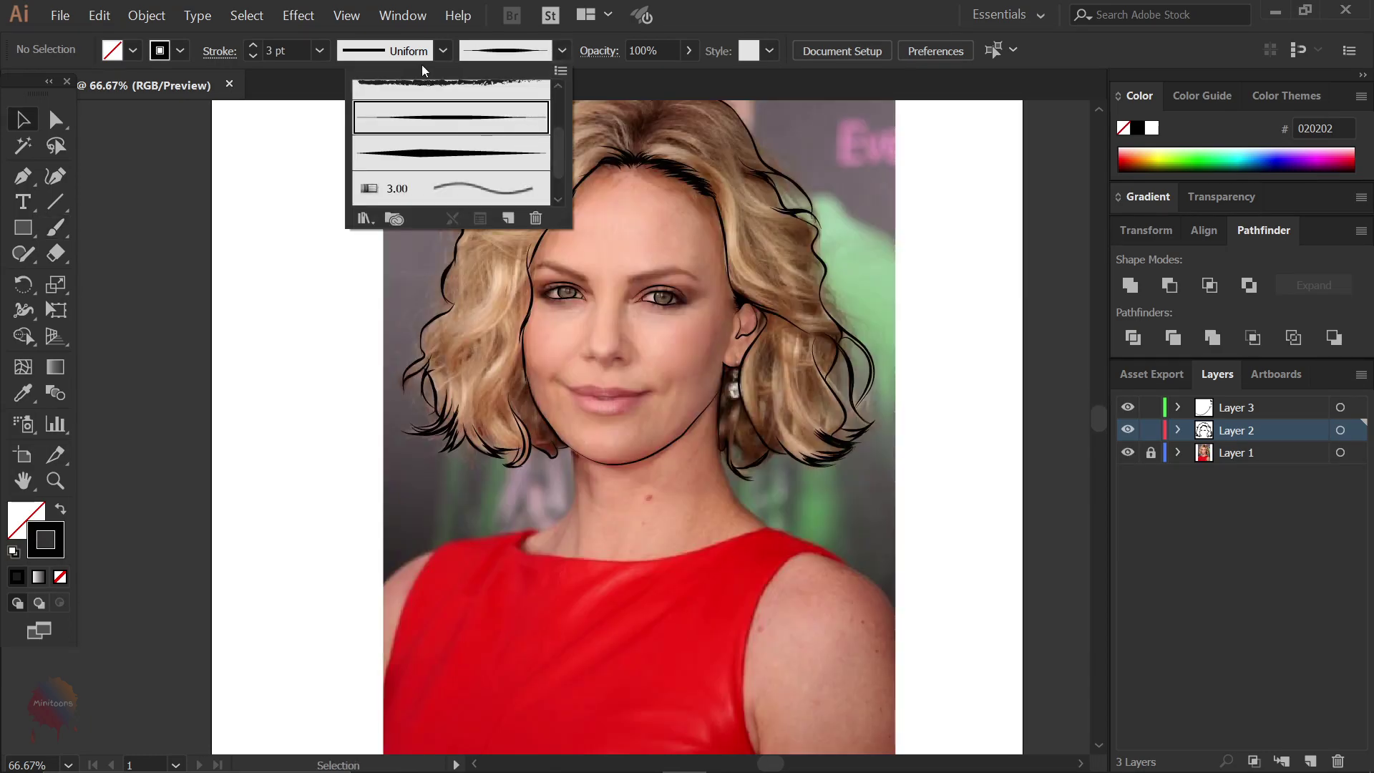
pyautogui.click(450, 117)
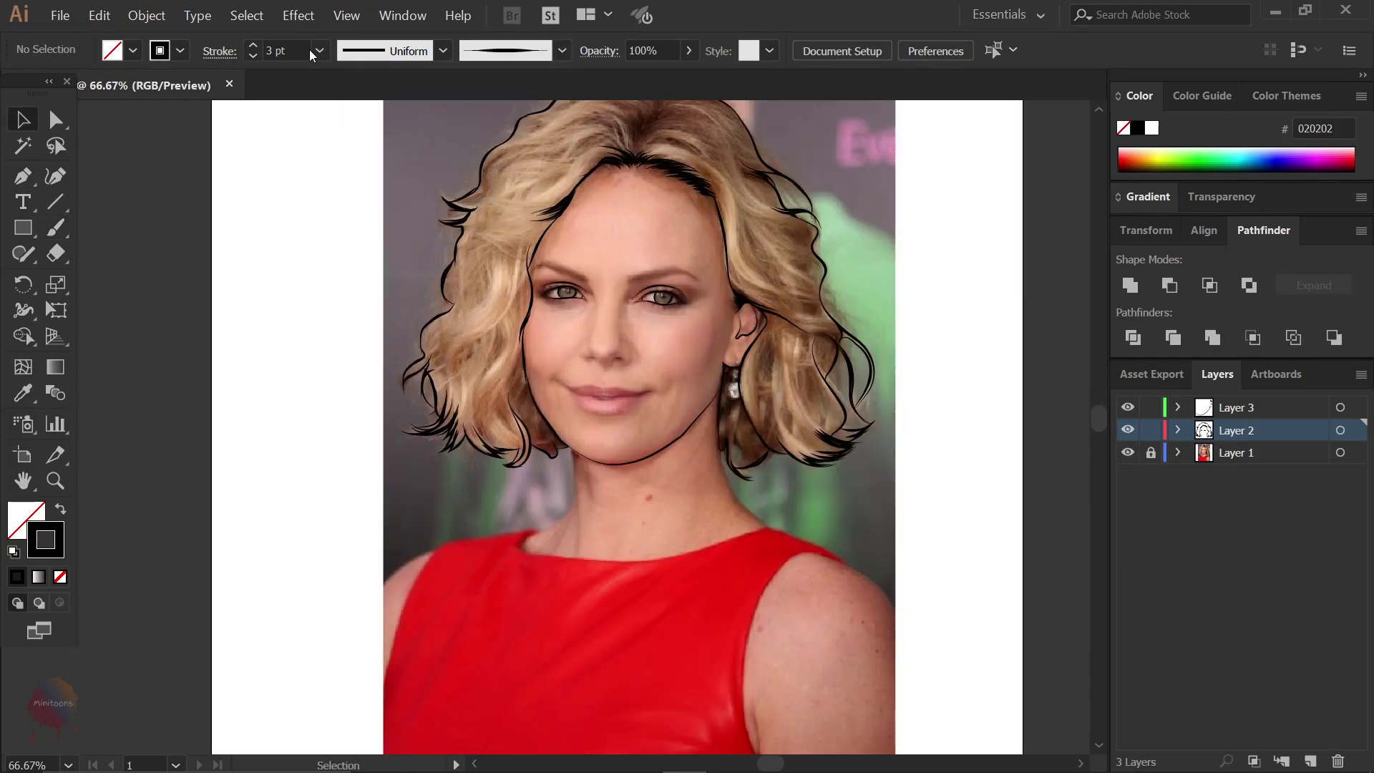
pyautogui.click(319, 50)
pyautogui.click(344, 152)
pyautogui.press('b')
# - Lock the eye linework layer, target Layer 3, and trace the upper lip line
pyautogui.hotkey('ctrl', '+')
pyautogui.hotkey('ctrl', '+')
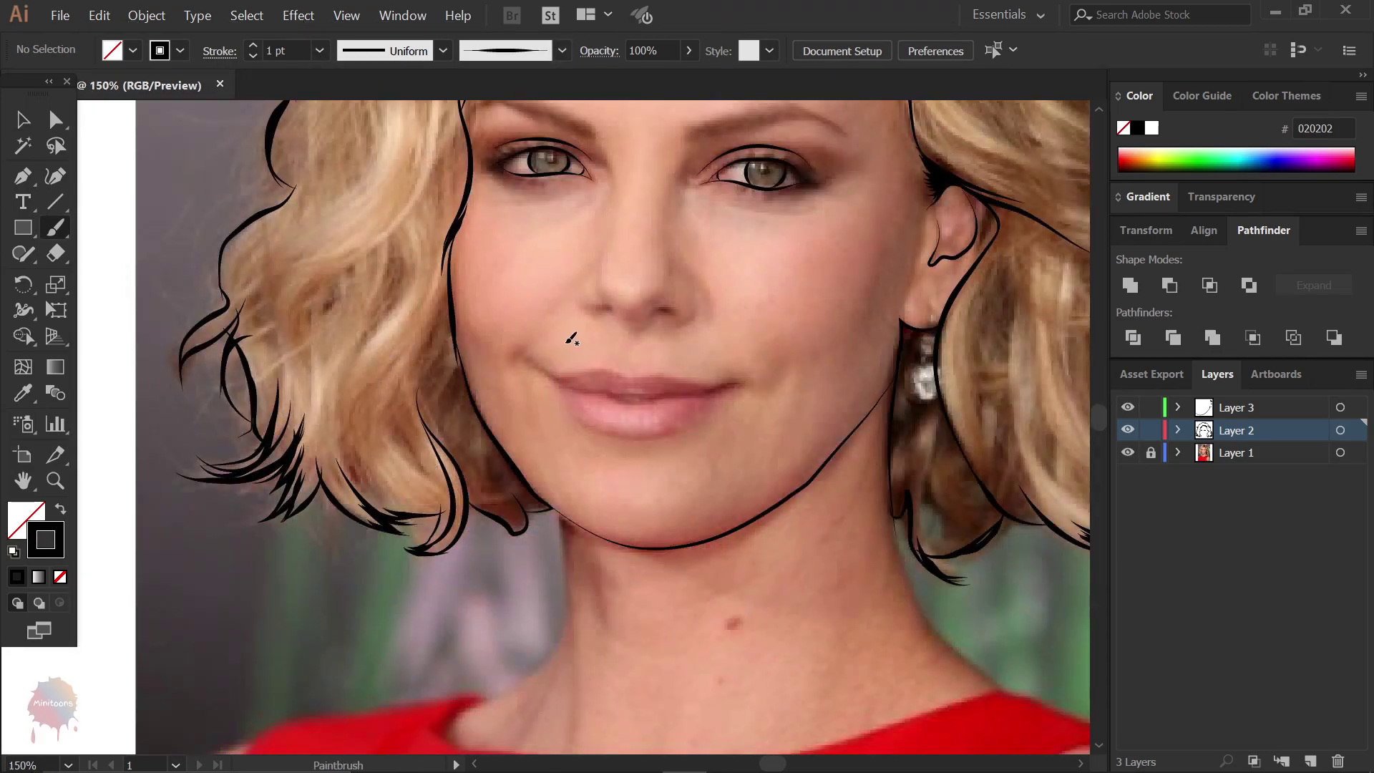
pyautogui.scroll(1, 568, 334)
pyautogui.click(1150, 429)
pyautogui.click(1236, 407)
pyautogui.hotkey('ctrl', '+')
pyautogui.hotkey('ctrl', '+')
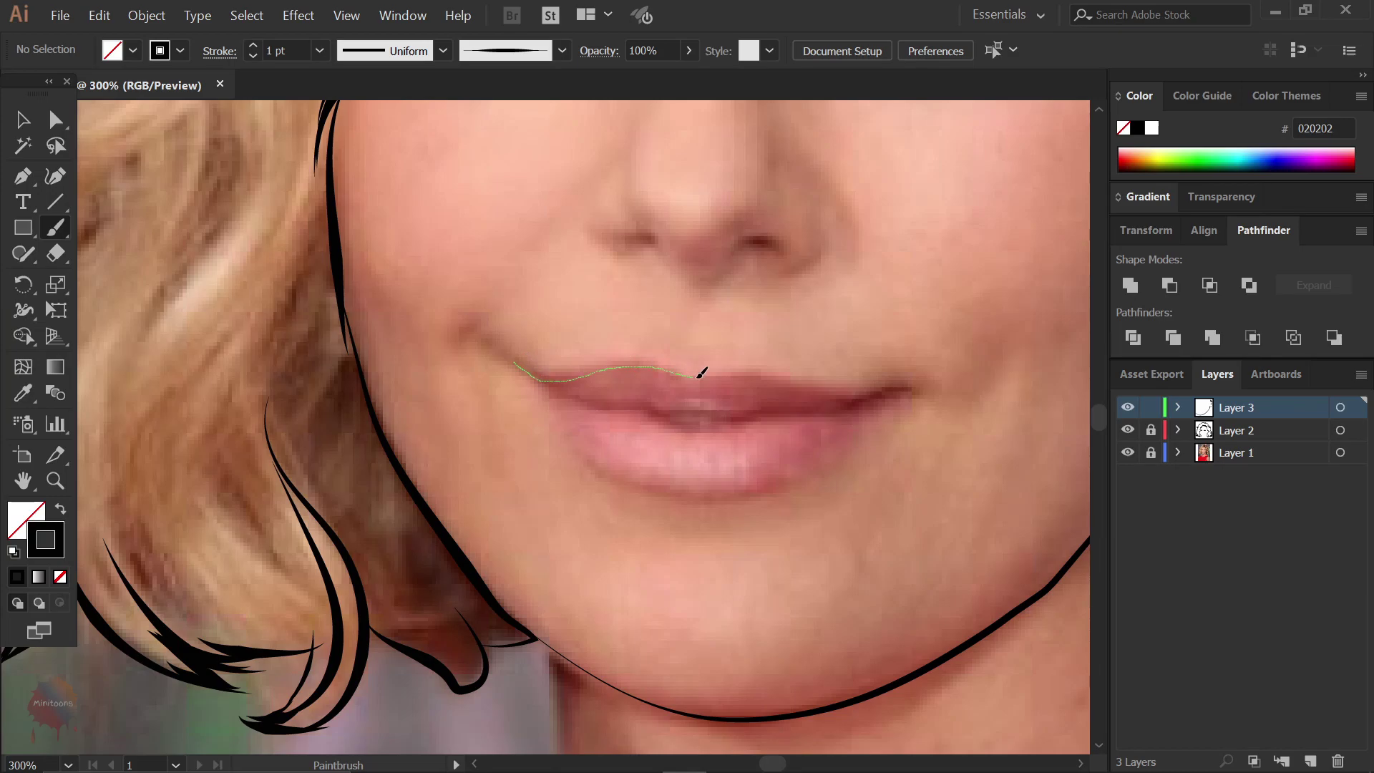
pyautogui.moveTo(907, 386); pyautogui.dragTo(897, 386)
# - Trace the curve around the nostrils and the nose bridge line beside the left eye
pyautogui.scroll(3, 748, 454)
pyautogui.scroll(1, 646, 432)
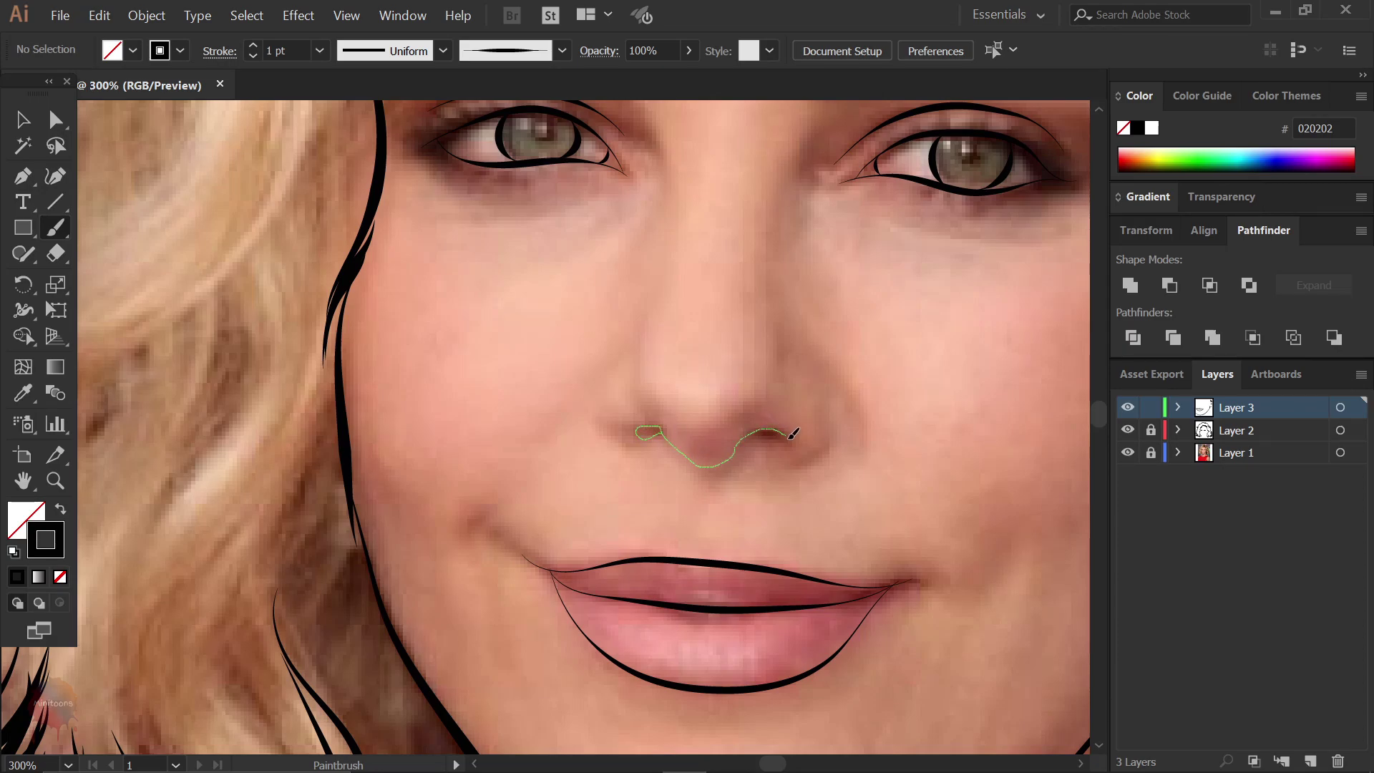
pyautogui.moveTo(742, 430); pyautogui.dragTo(687, 279)
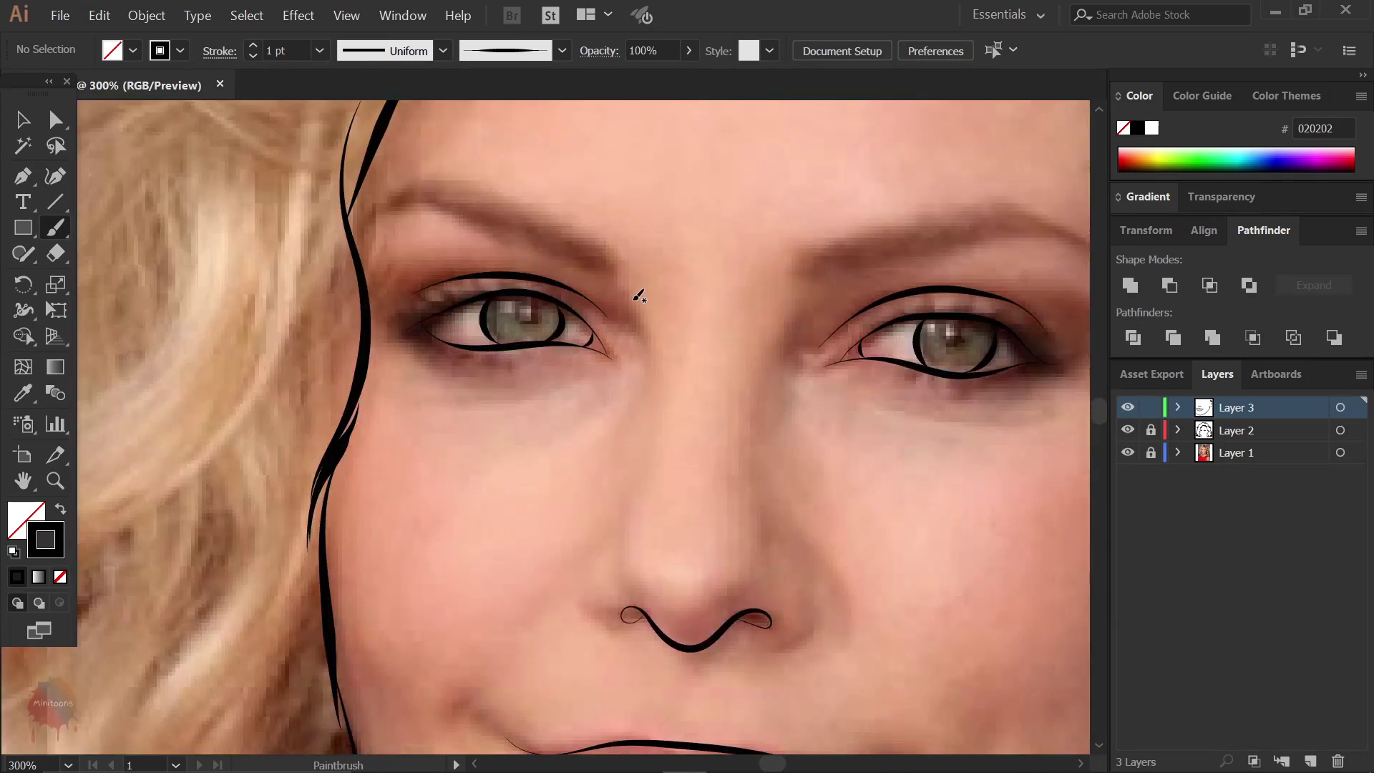
pyautogui.moveTo(651, 392); pyautogui.dragTo(650, 393)
pyautogui.moveTo(765, 358); pyautogui.dragTo(754, 418)
pyautogui.hotkey('ctrl', 'z')
pyautogui.hotkey('ctrl', 'z')
# - Draw the nose bridge line by the right-hand eye and hide the photo to review
pyautogui.hscroll(3, 705, 325)
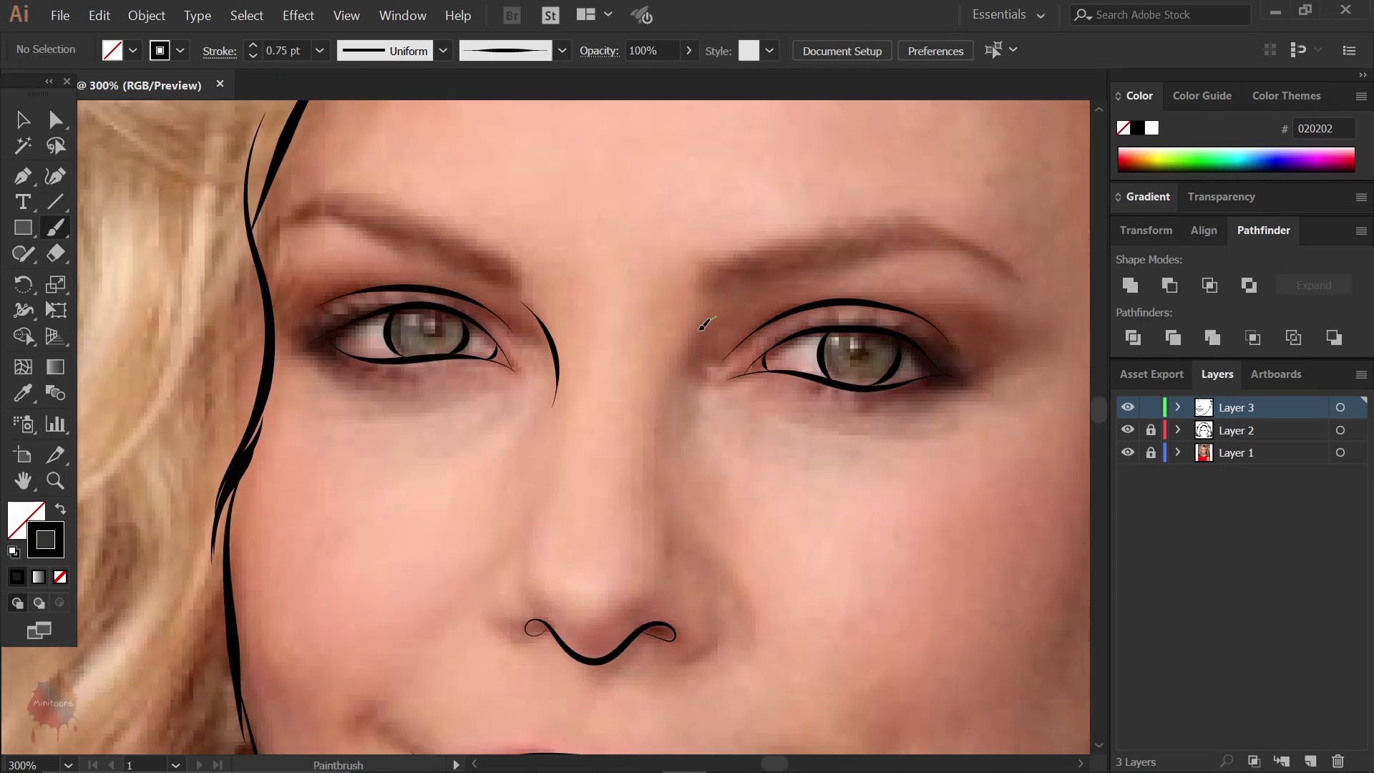
pyautogui.moveTo(671, 403); pyautogui.dragTo(671, 403)
pyautogui.scroll(-2, 724, 429)
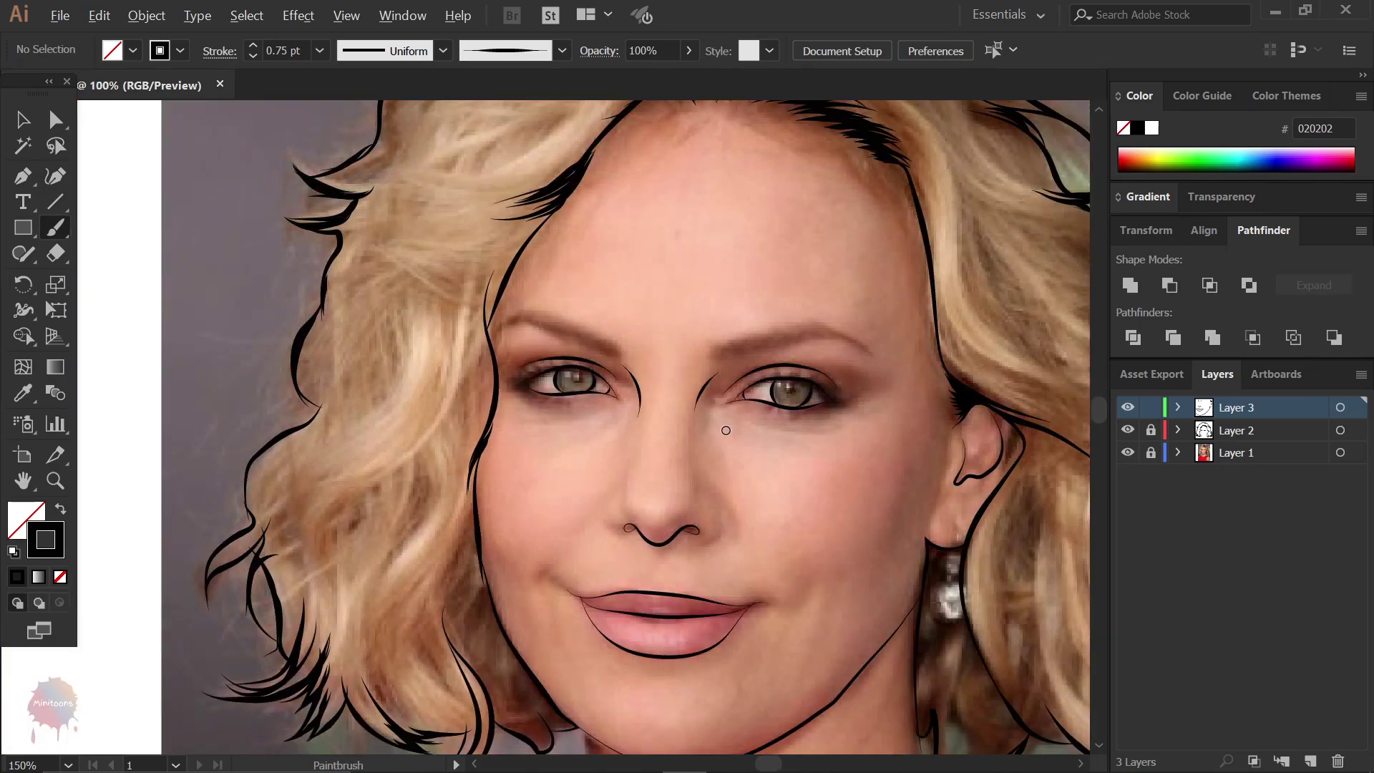
pyautogui.scroll(-1, 724, 429)
pyautogui.click(1127, 452)
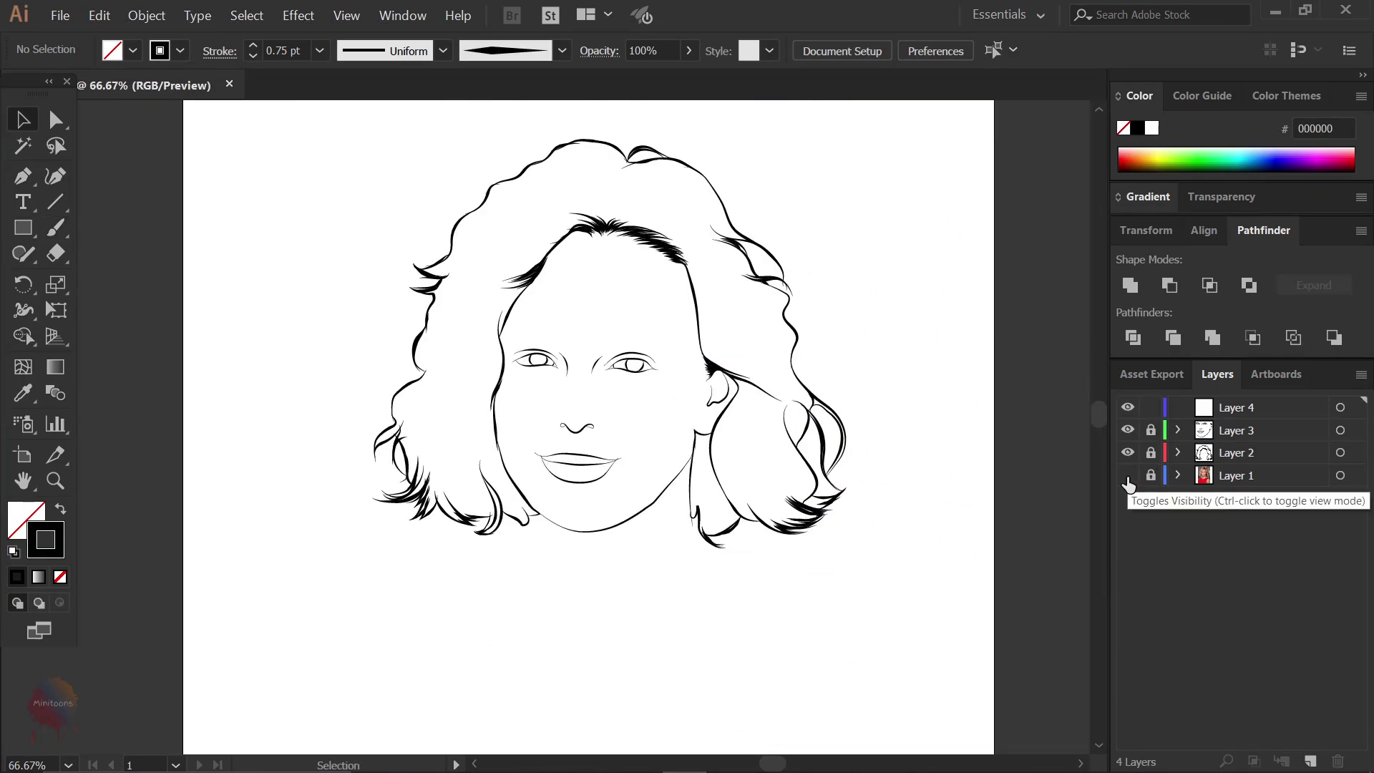
# - With the photo showing, paint thin hair strokes over the eyebrow's inner end and middle
pyautogui.hotkey('ctrl', '1')
pyautogui.click(1128, 475)
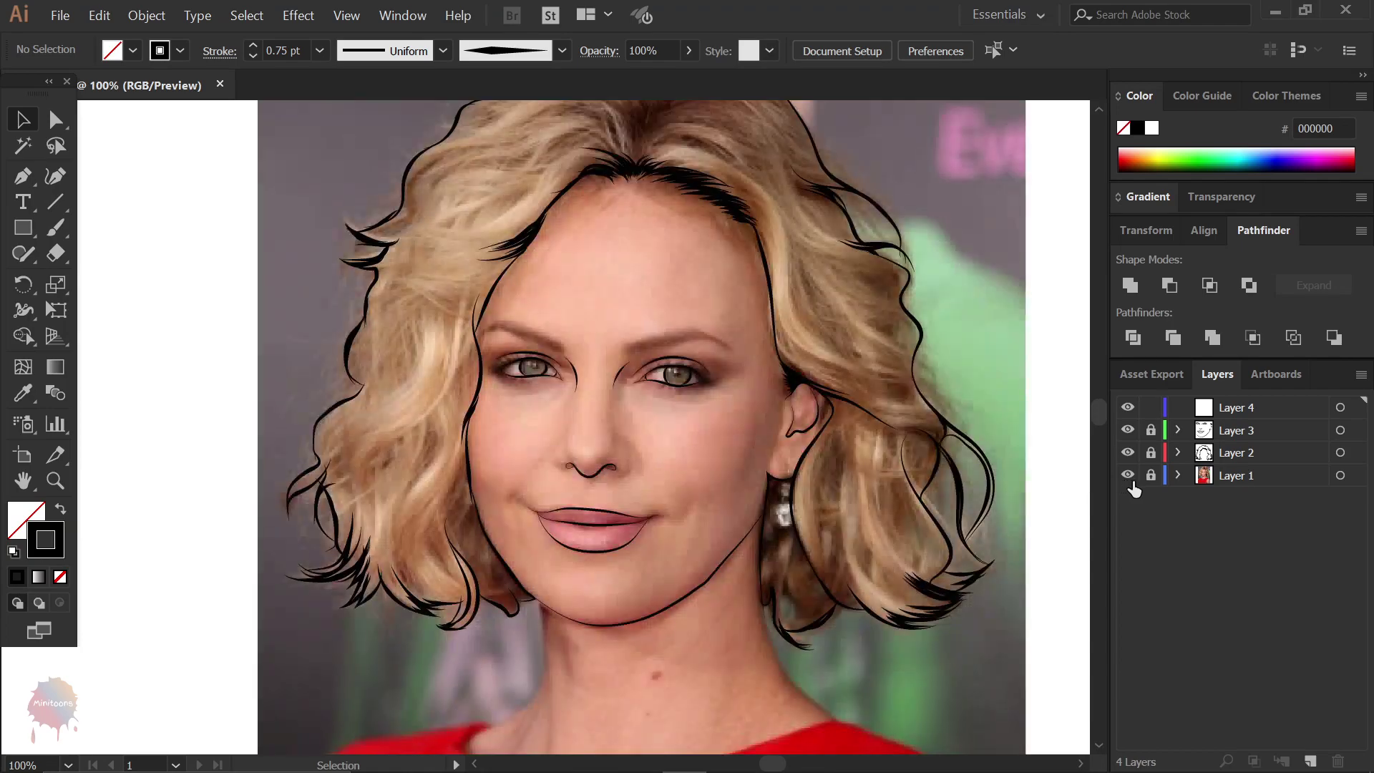
pyautogui.click(1128, 476)
pyautogui.scroll(2, 485, 306)
pyautogui.scroll(1, 485, 306)
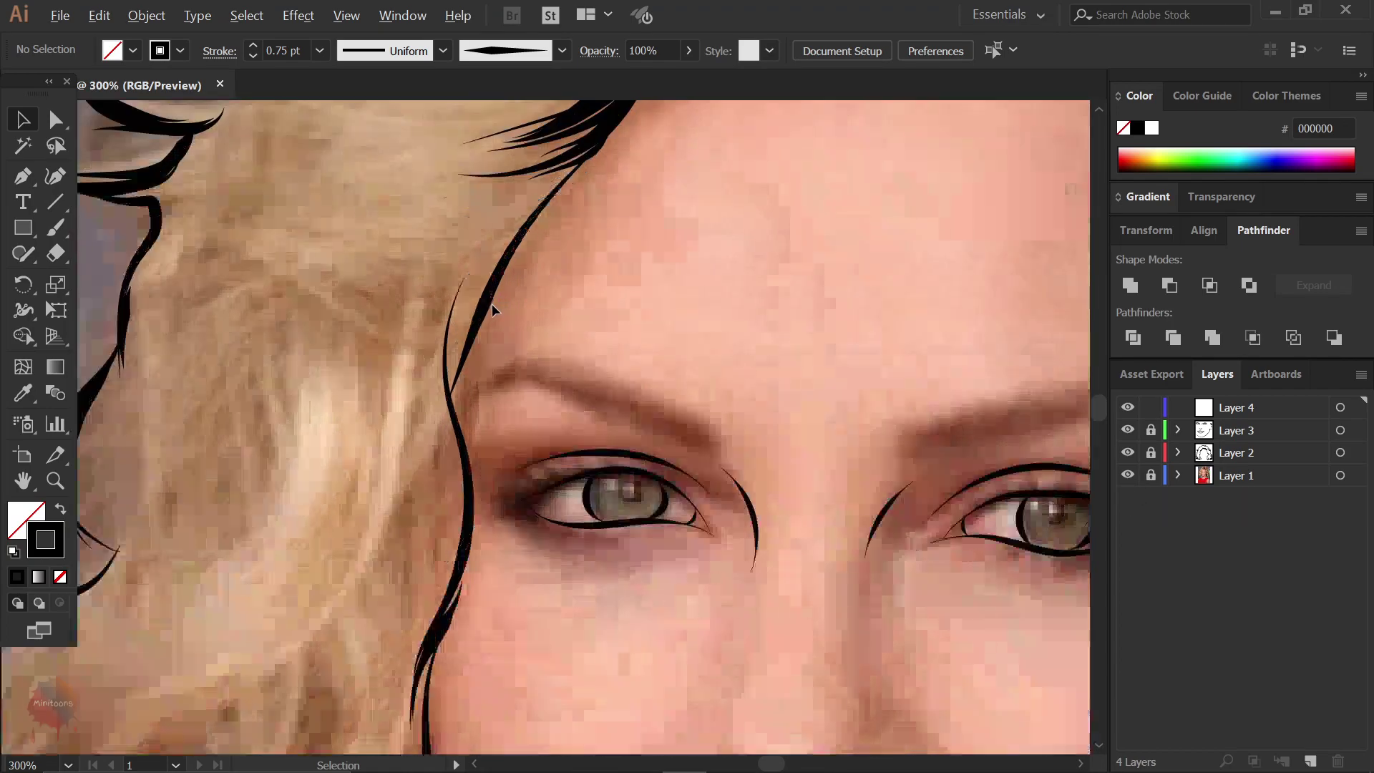
pyautogui.press('b')
pyautogui.scroll(1, 706, 423)
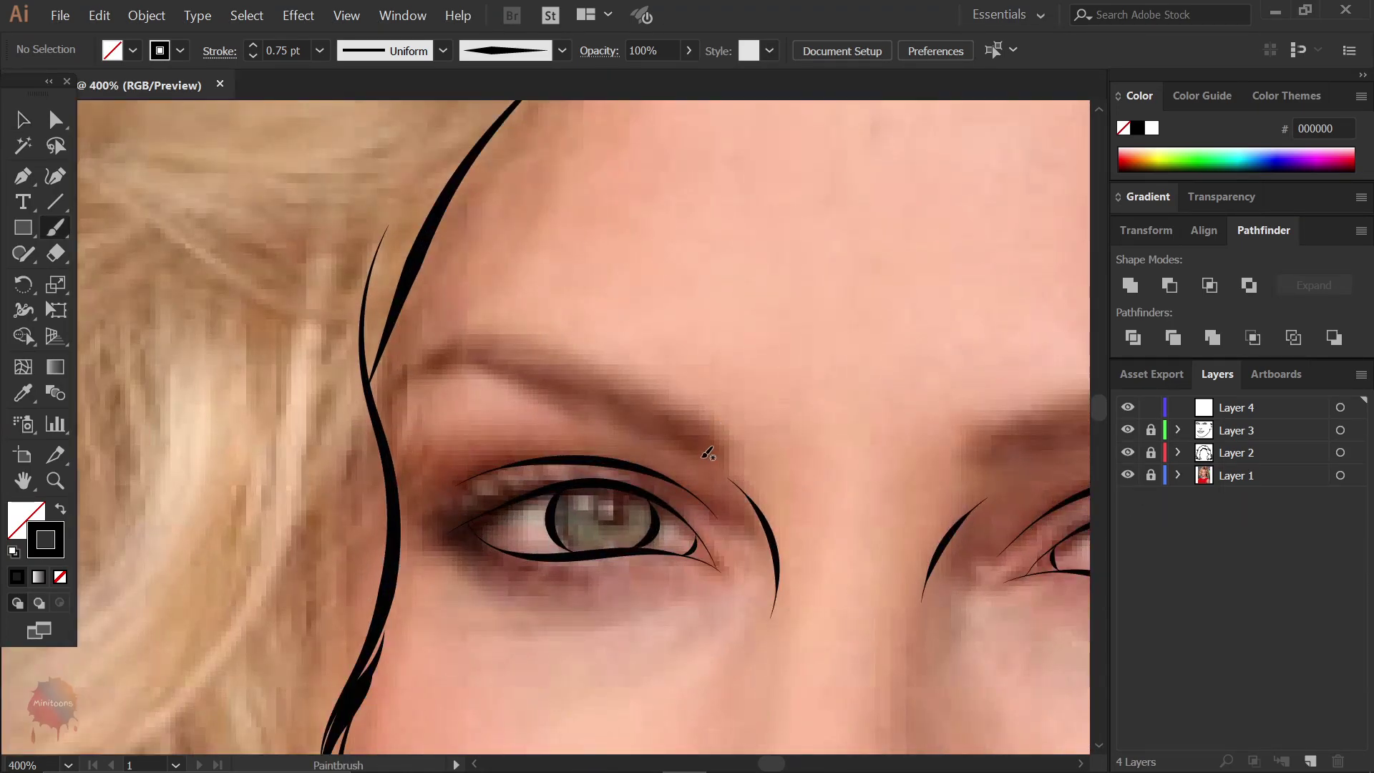
pyautogui.moveTo(717, 458)
pyautogui.mouseDown()
pyautogui.moveTo(637, 399)
pyautogui.moveTo(601, 393)
pyautogui.moveTo(720, 438)
pyautogui.moveTo(470, 409)
pyautogui.moveTo(503, 388)
pyautogui.moveTo(629, 414)
pyautogui.moveTo(713, 451)
pyautogui.mouseUp()
pyautogui.moveTo(544, 382); pyautogui.dragTo(730, 428)
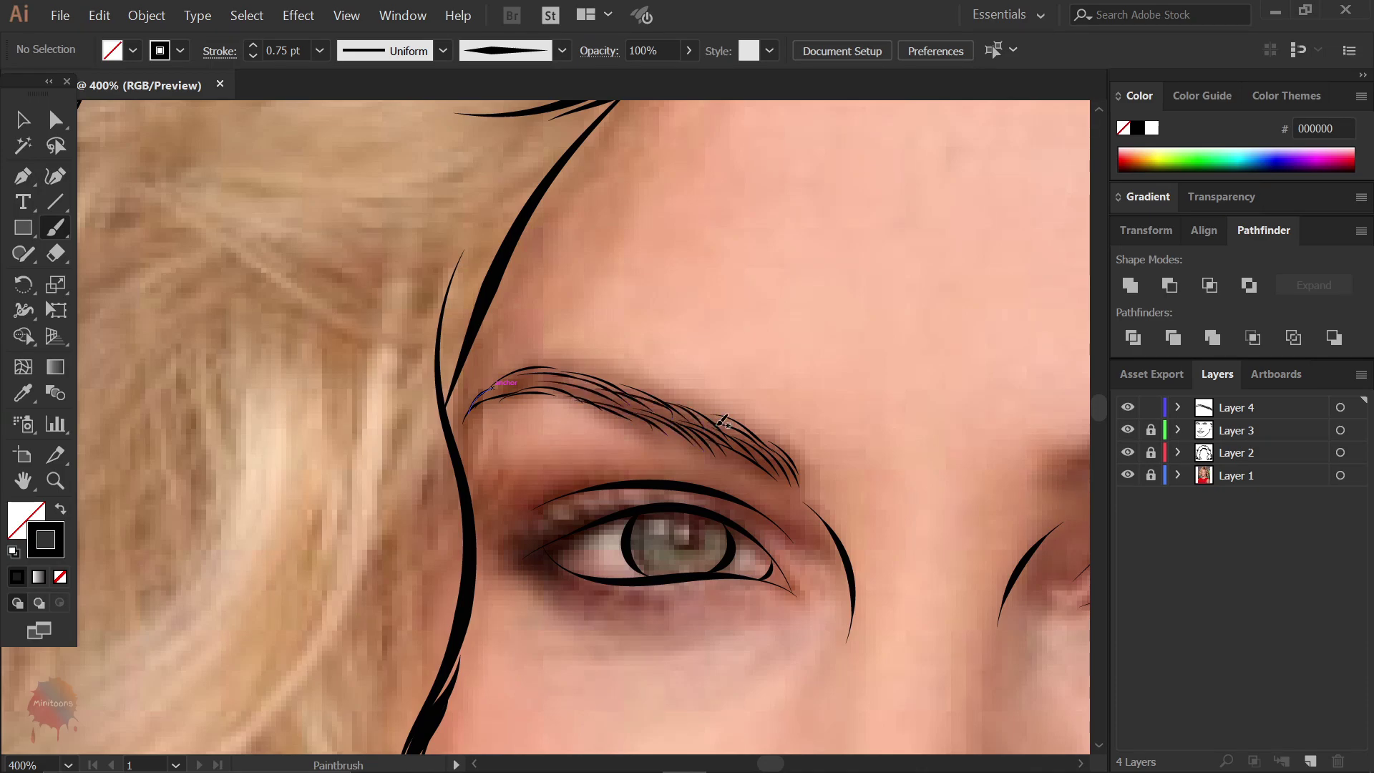
pyautogui.moveTo(658, 399); pyautogui.dragTo(730, 428)
pyautogui.moveTo(505, 384); pyautogui.dragTo(551, 394)
pyautogui.hscroll(3, 728, 425)
pyautogui.scroll(-1, 723, 432)
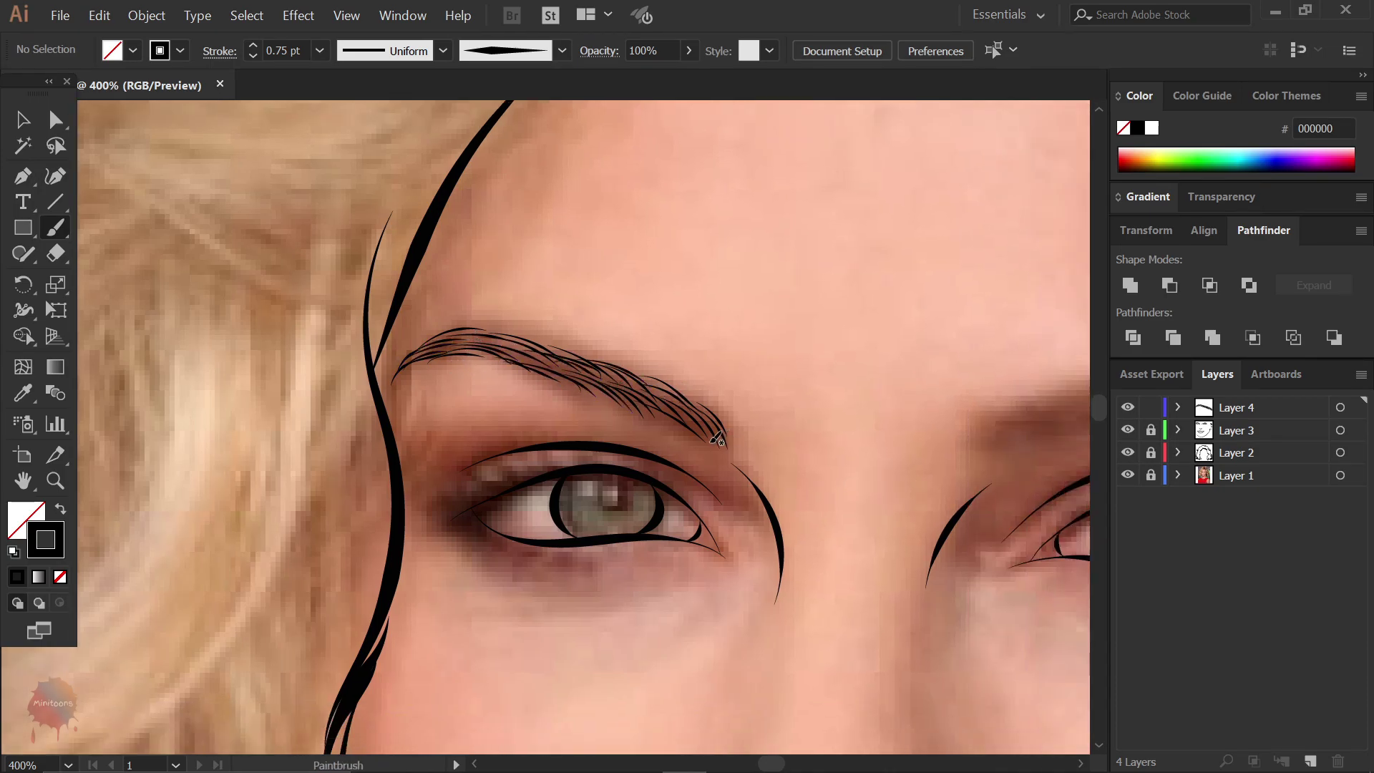
# - Check the strokes without the photo, then paint hair strokes along the other eyebrow to its tail
pyautogui.hotkey('ctrl', '-')
pyautogui.click(1128, 475)
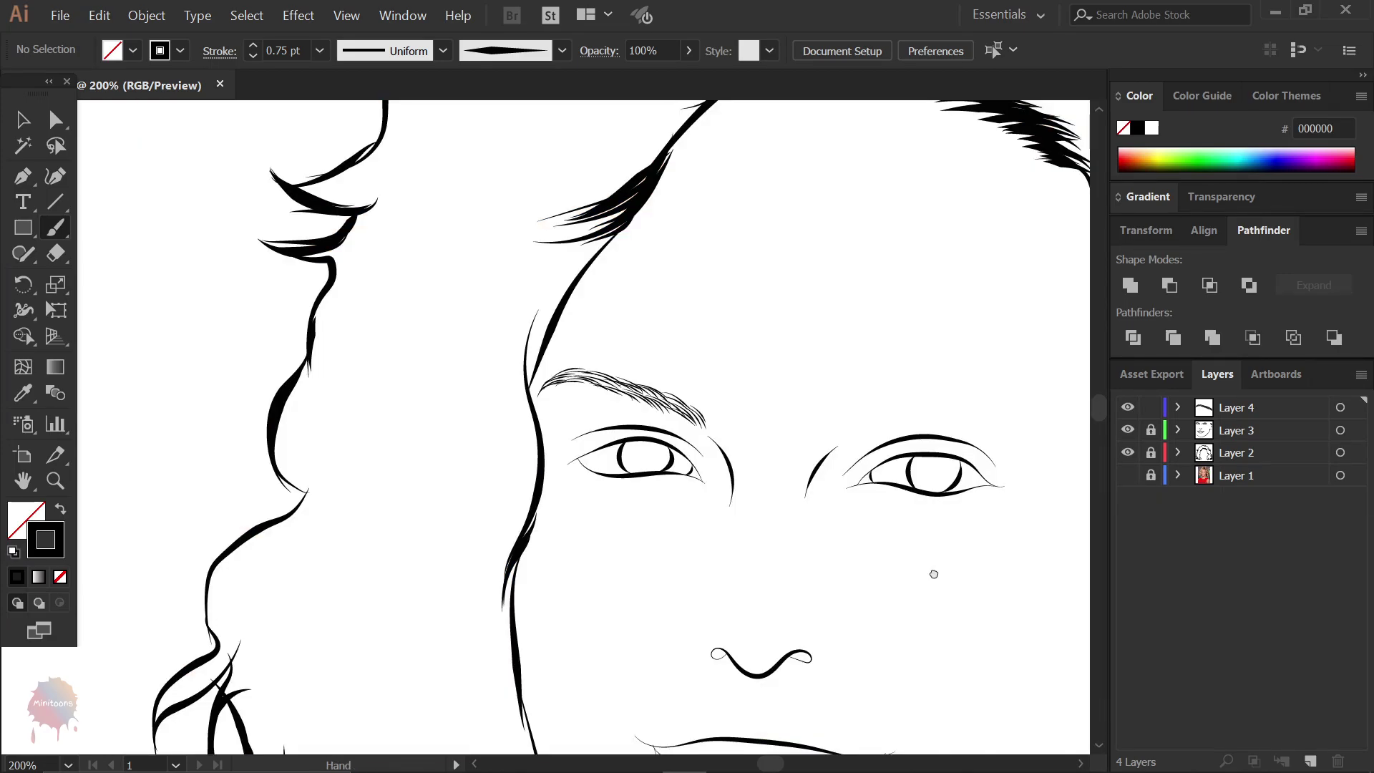
pyautogui.hscroll(5, 931, 570)
pyautogui.click(1128, 475)
pyautogui.hotkey('ctrl', '+')
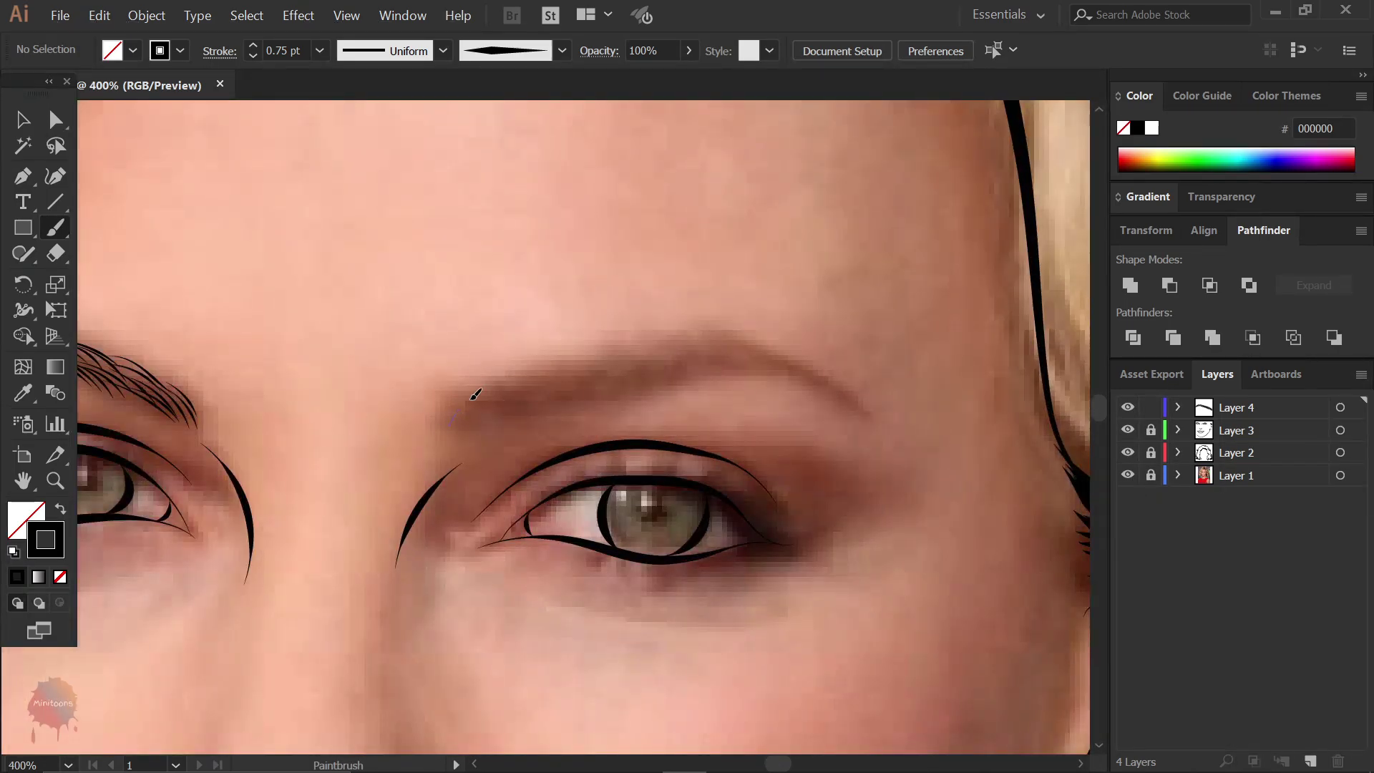
pyautogui.hscroll(-1, 475, 394)
pyautogui.moveTo(493, 429)
pyautogui.mouseDown()
pyautogui.moveTo(536, 382)
pyautogui.moveTo(629, 398)
pyautogui.mouseUp()
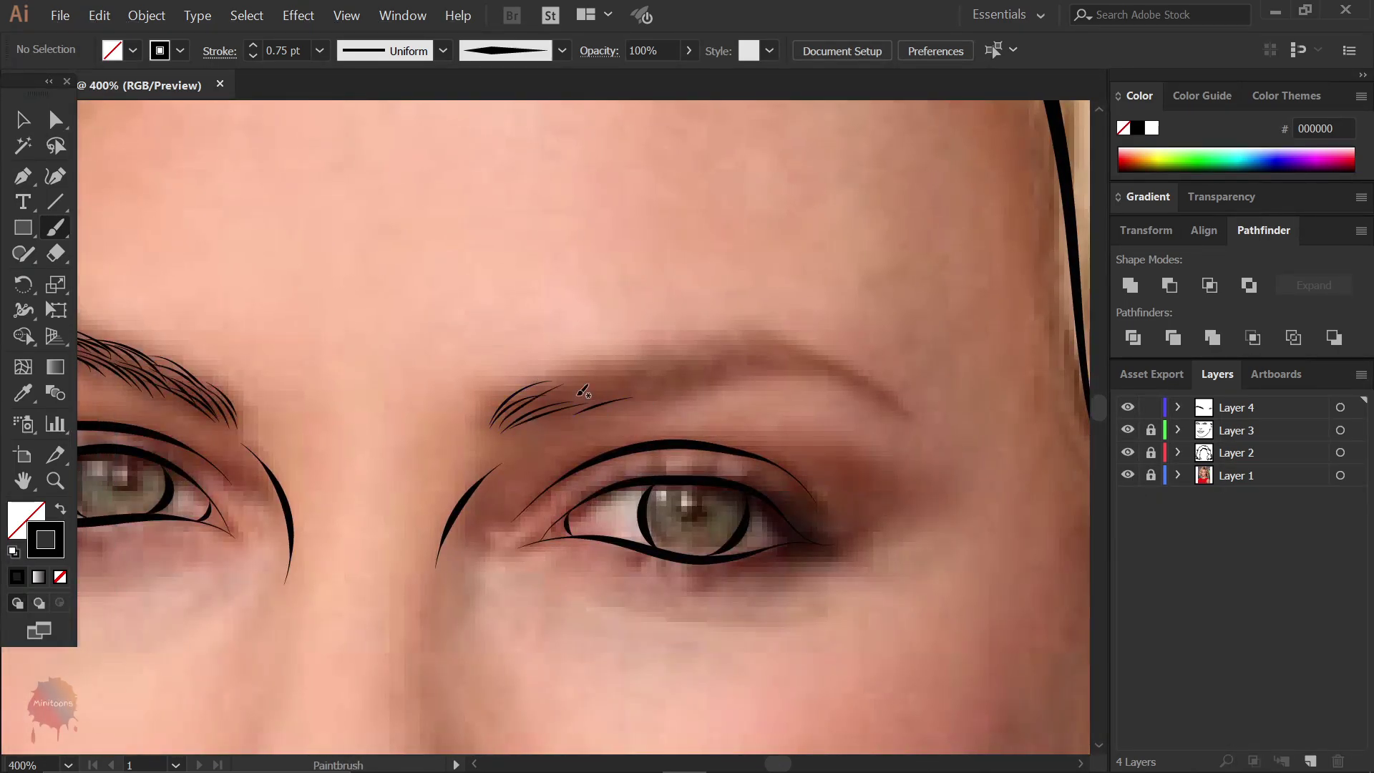
pyautogui.moveTo(533, 399)
pyautogui.mouseDown()
pyautogui.moveTo(640, 368)
pyautogui.moveTo(691, 386)
pyautogui.moveTo(701, 367)
pyautogui.moveTo(755, 366)
pyautogui.mouseUp()
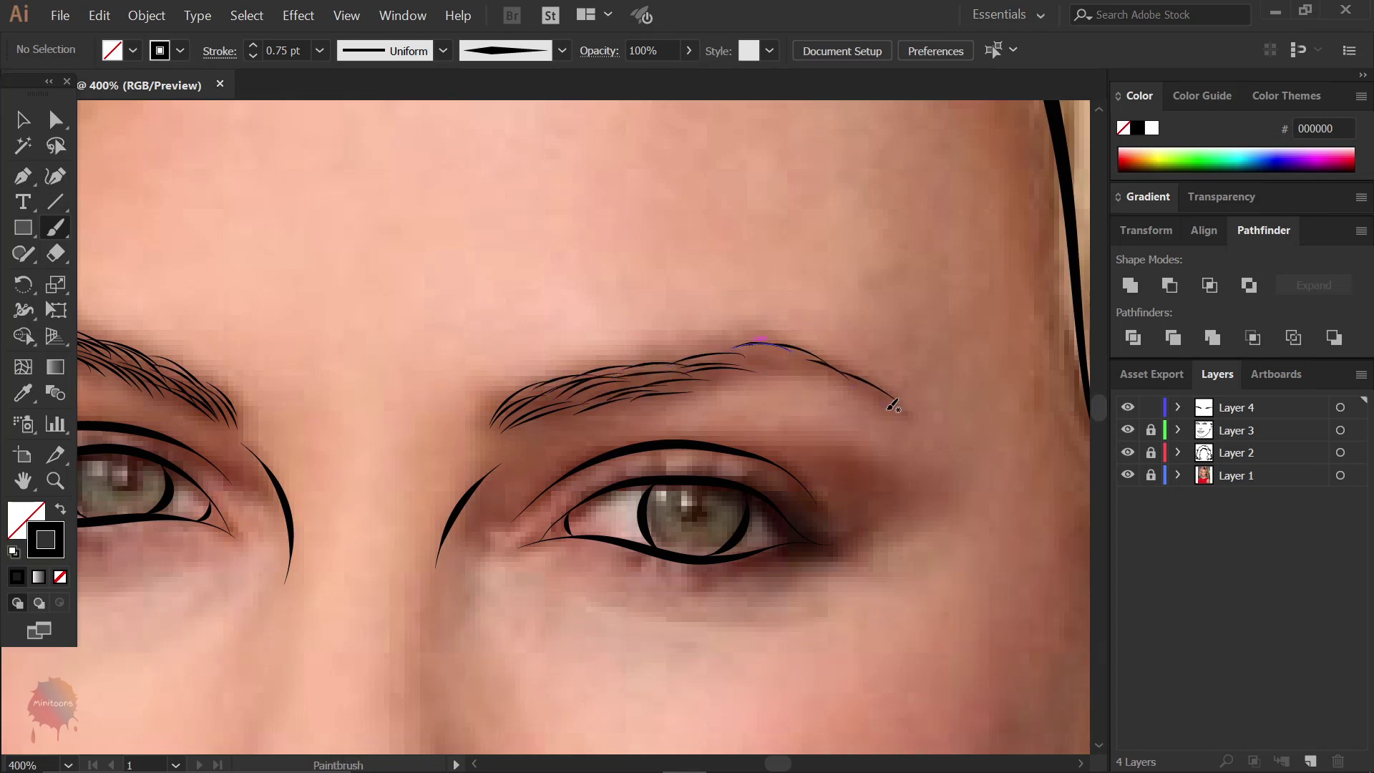
pyautogui.moveTo(840, 387); pyautogui.dragTo(744, 374)
pyautogui.moveTo(827, 366); pyautogui.dragTo(752, 350)
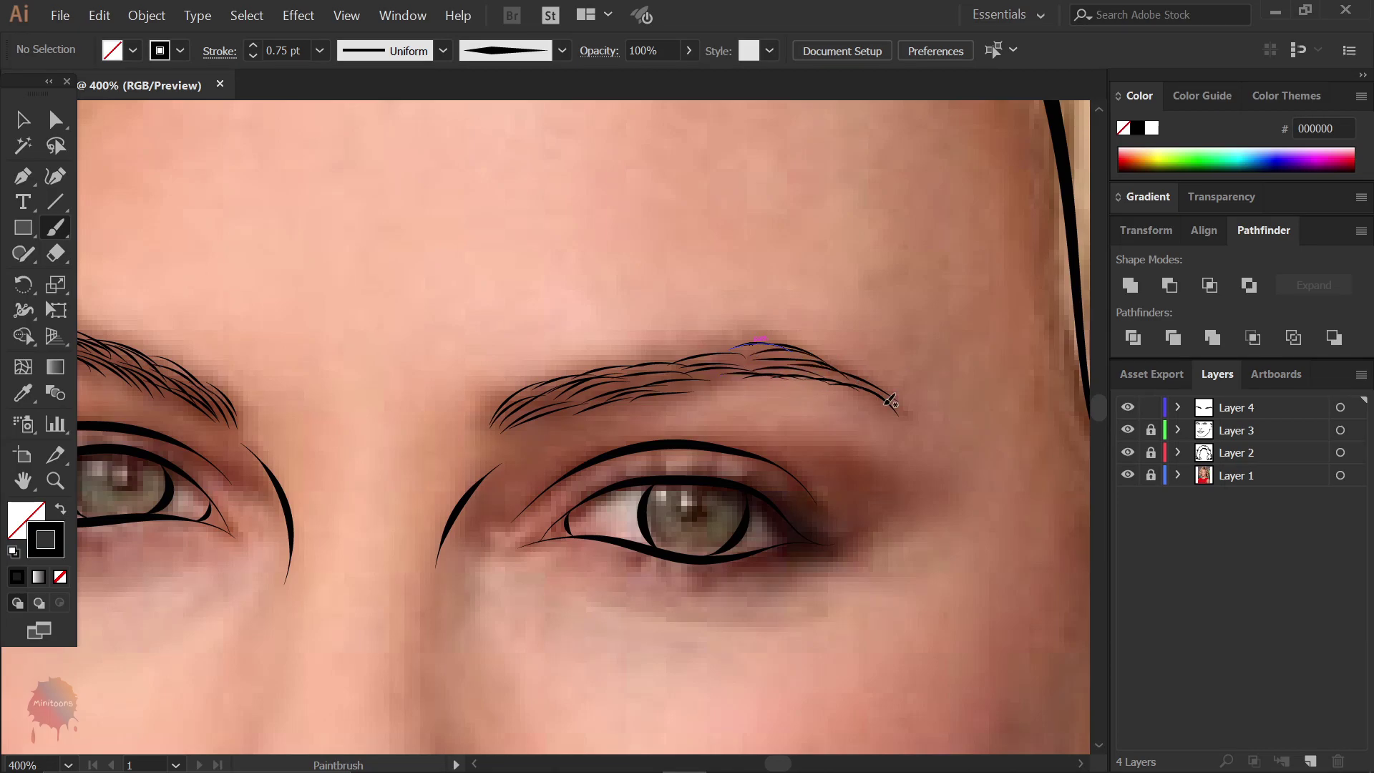
pyautogui.moveTo(890, 401); pyautogui.dragTo(733, 357)
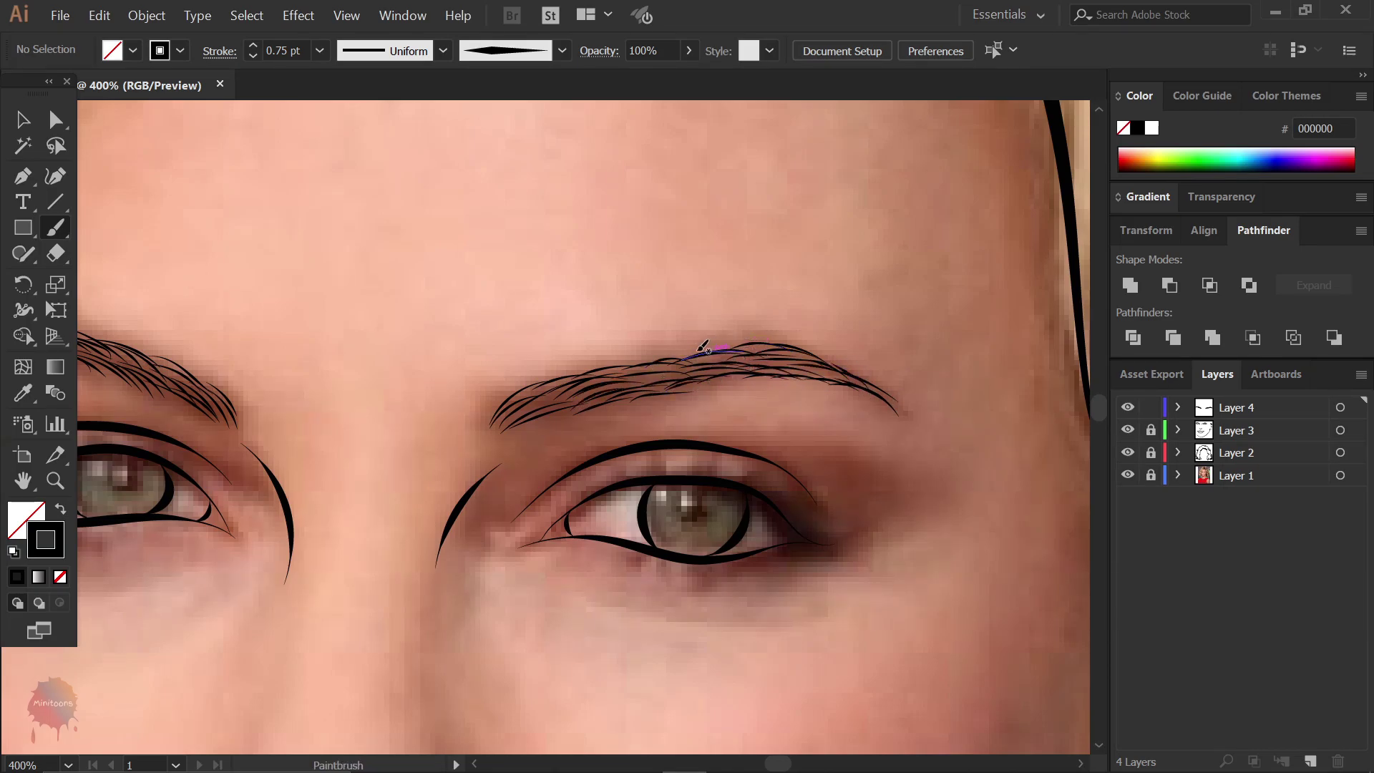
pyautogui.moveTo(783, 348); pyautogui.dragTo(760, 344)
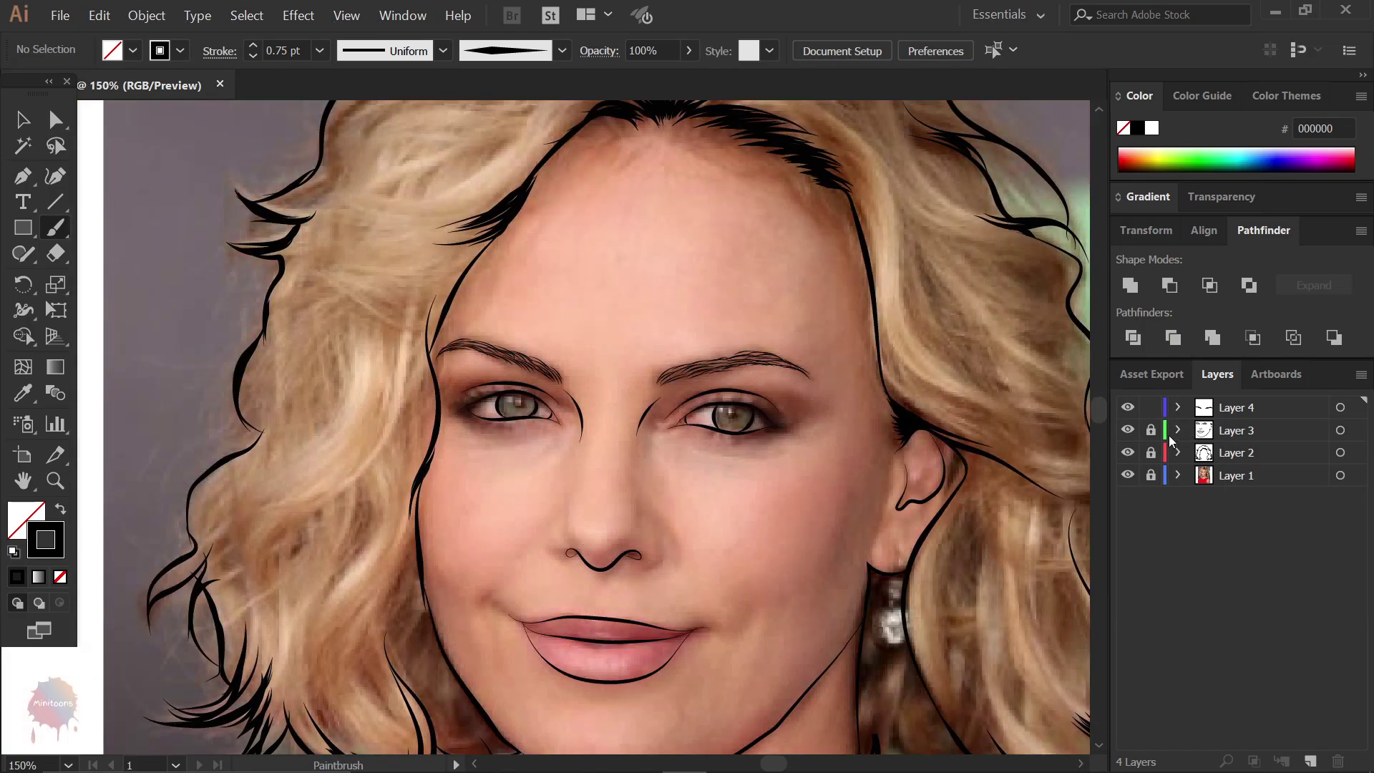
# - Trace a curved neckline and shoulder stroke below the face from the photo, then hide the photo
pyautogui.click(1128, 475)
pyautogui.hotkey('ctrl', '-')
pyautogui.hotkey('ctrl', '-')
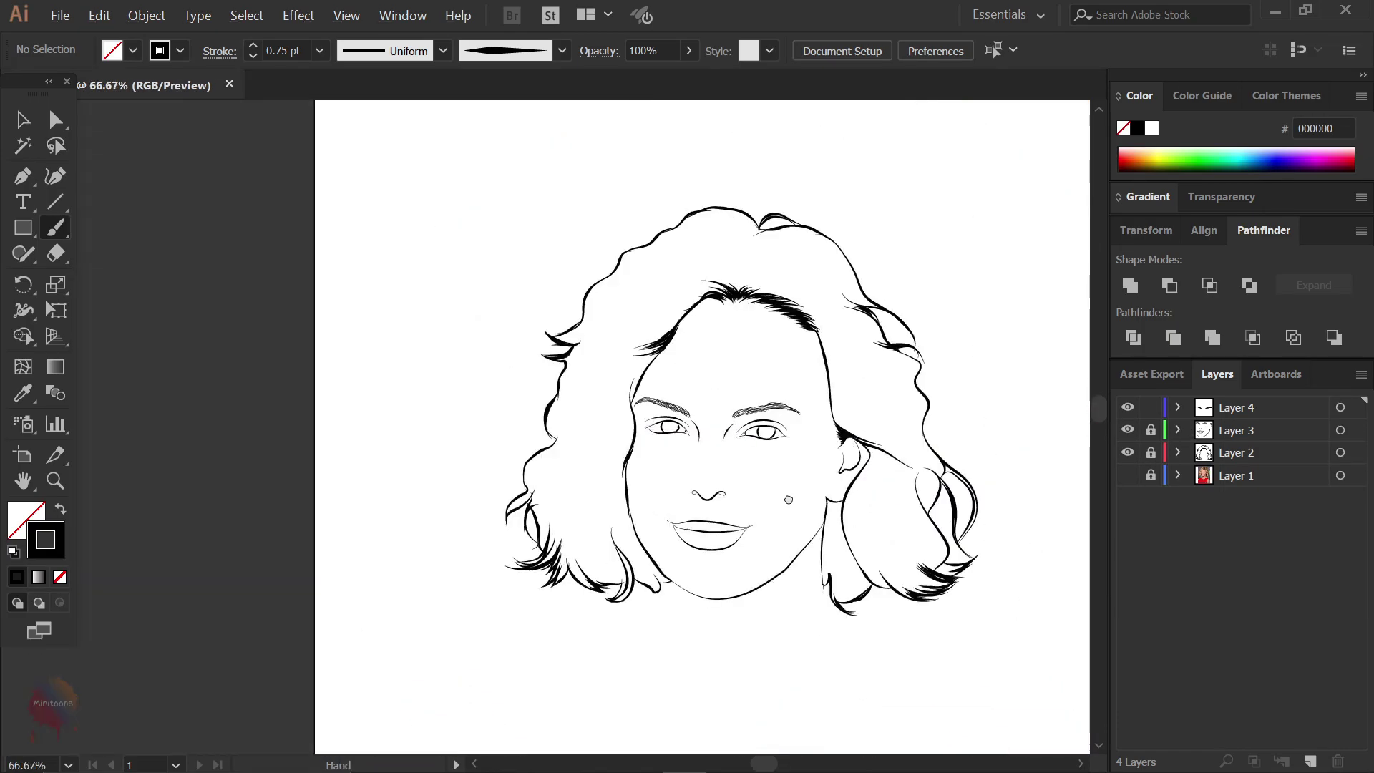
pyautogui.moveTo(787, 499); pyautogui.dragTo(684, 428)
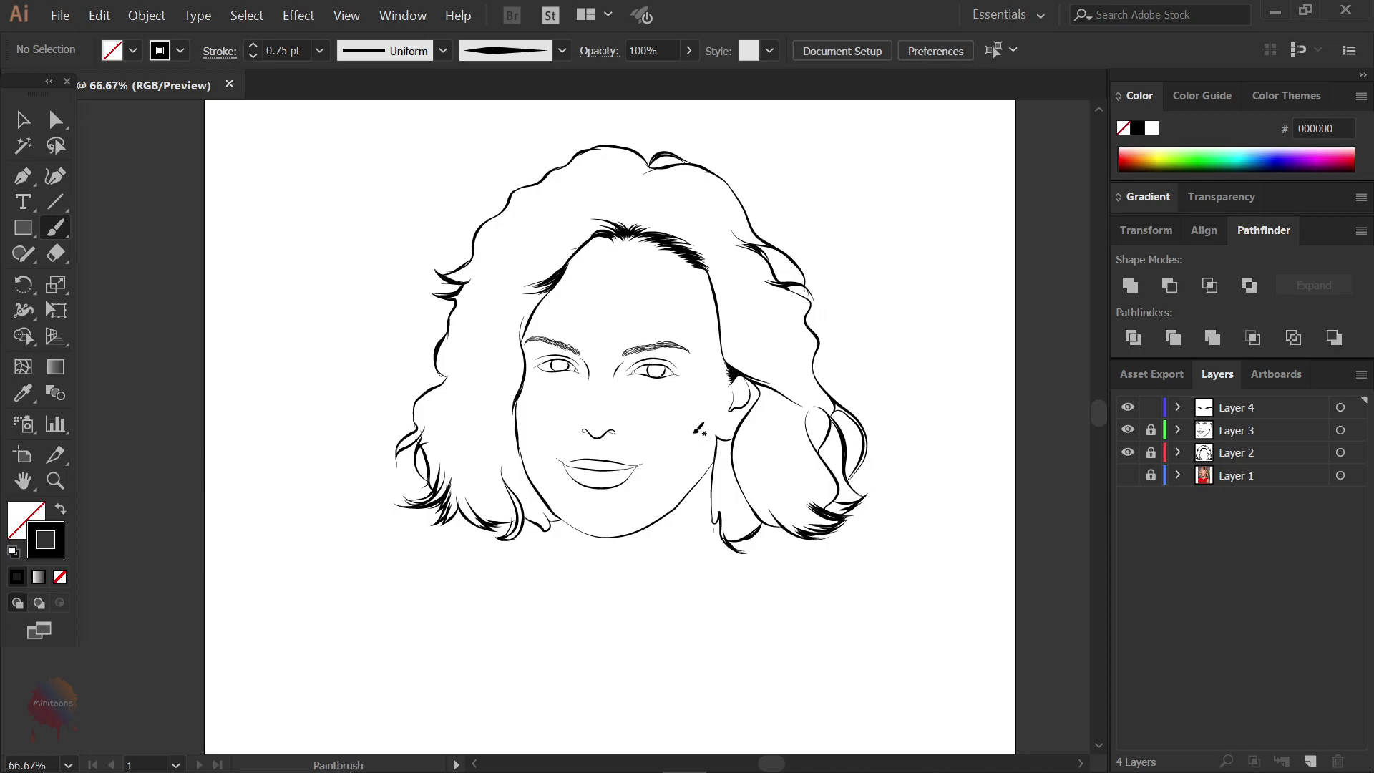
pyautogui.click(1128, 475)
pyautogui.scroll(-1, 533, 565)
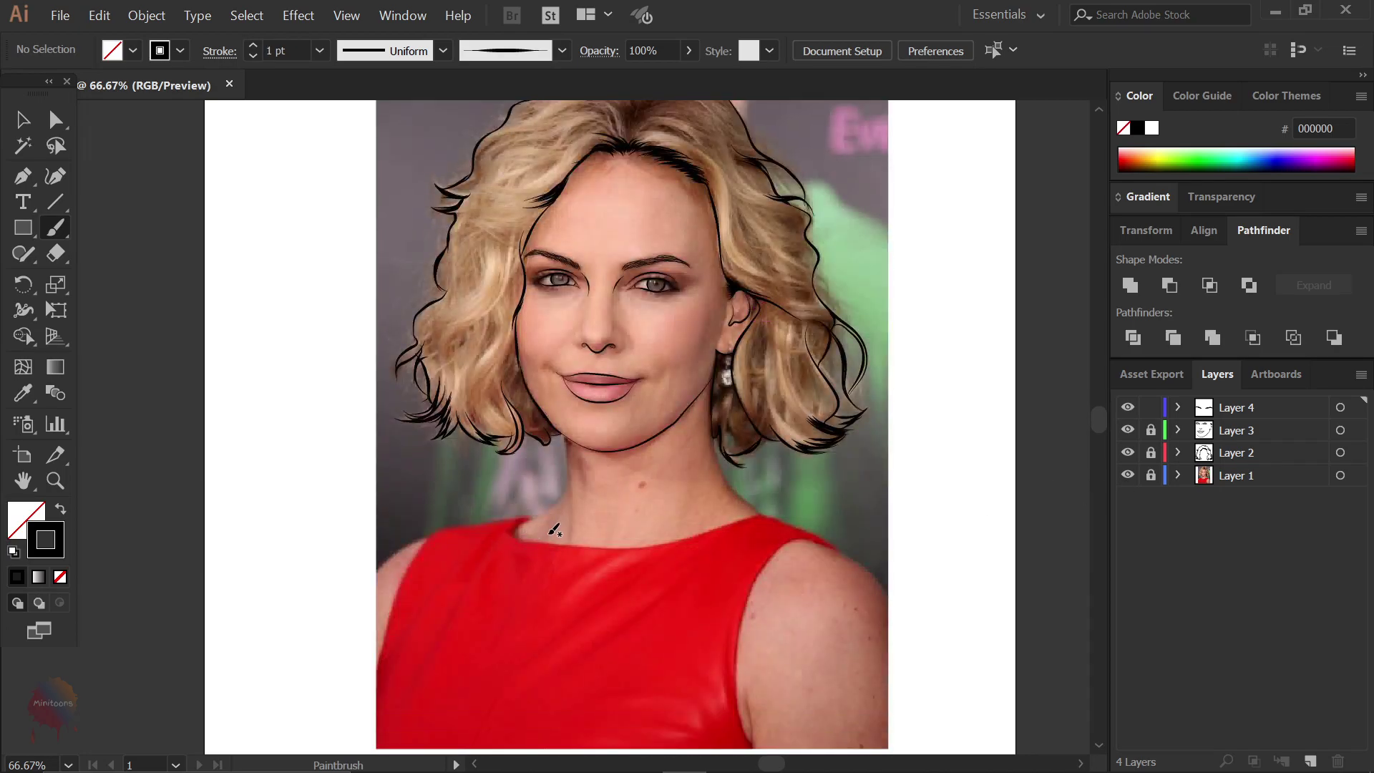
pyautogui.keyDown('alt'); pyautogui.scroll(2, 566, 519); pyautogui.keyUp('alt')
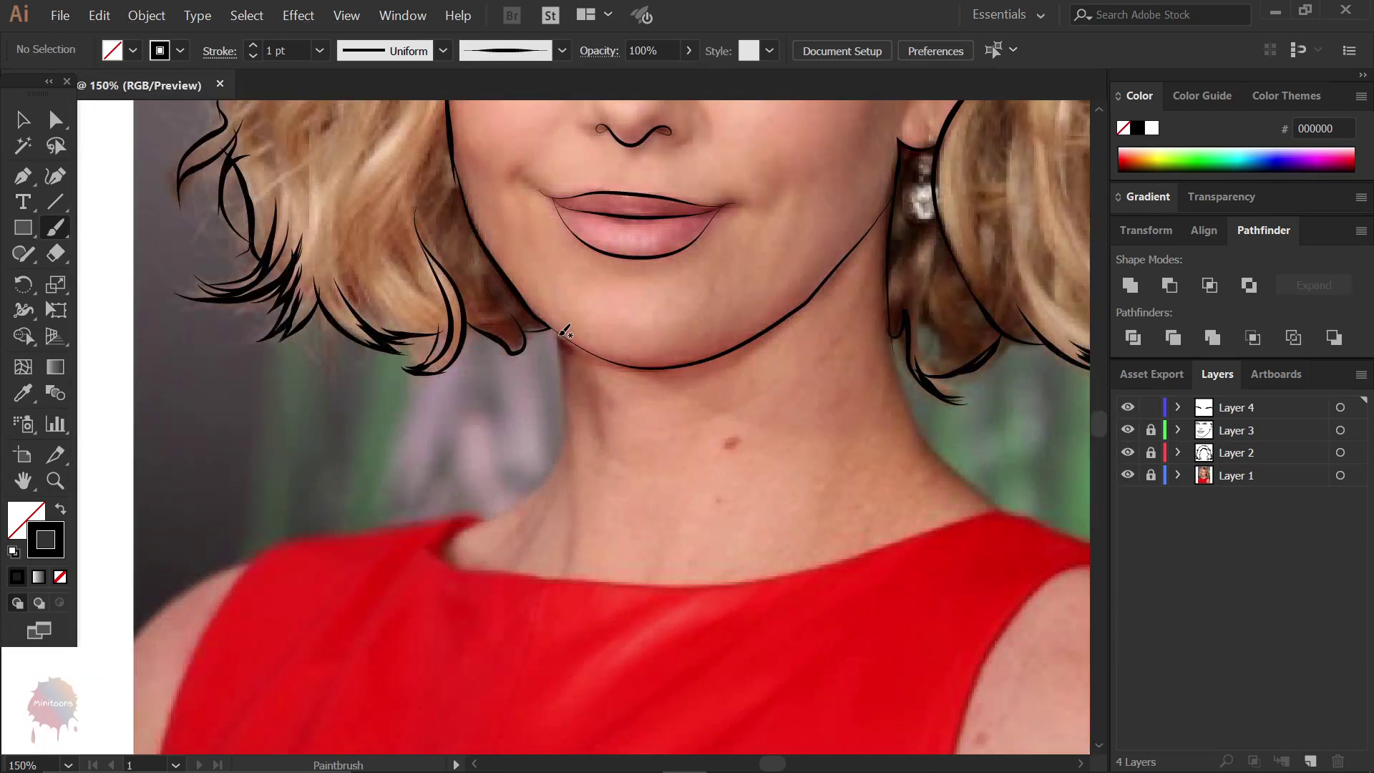
pyautogui.keyDown('alt'); pyautogui.scroll(-2, 603, 366); pyautogui.keyUp('alt')
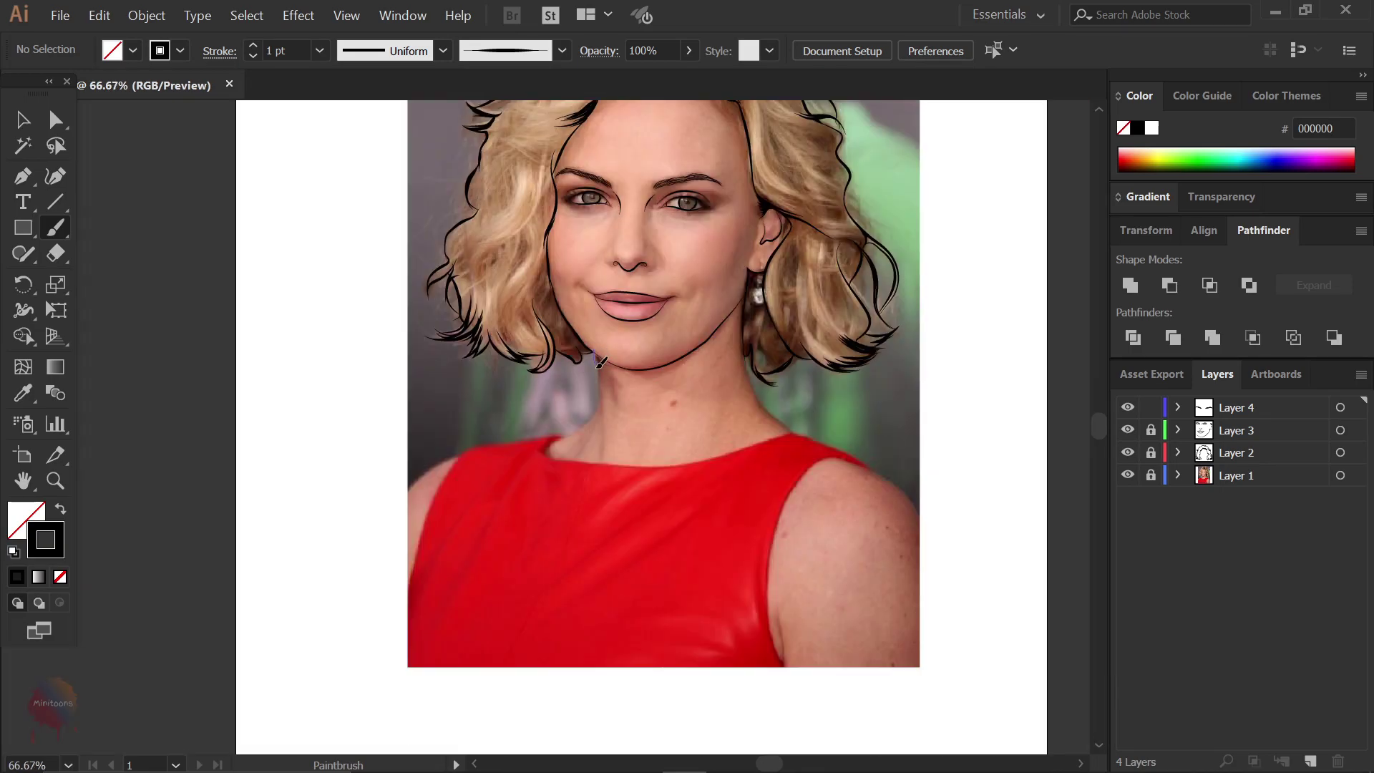
pyautogui.moveTo(560, 515); pyautogui.dragTo(737, 606)
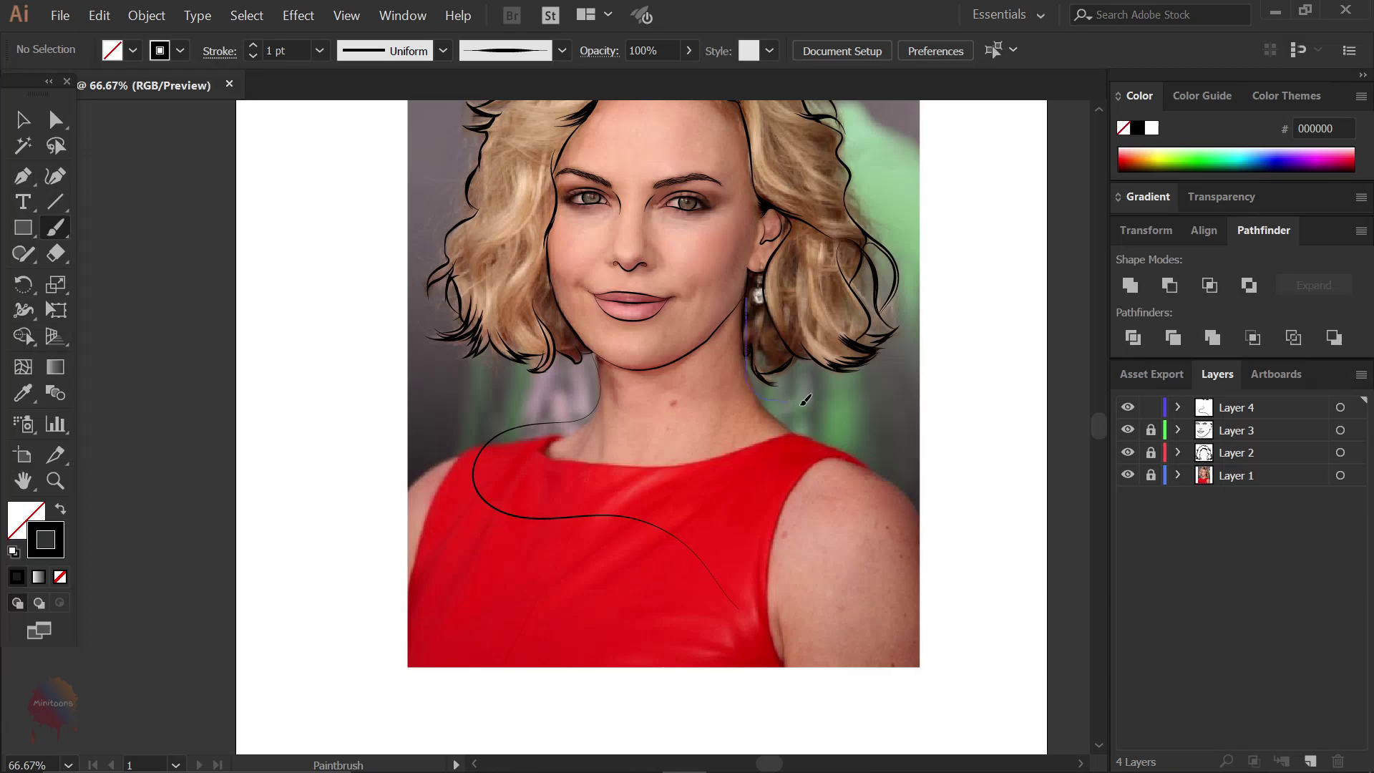
pyautogui.click(1128, 475)
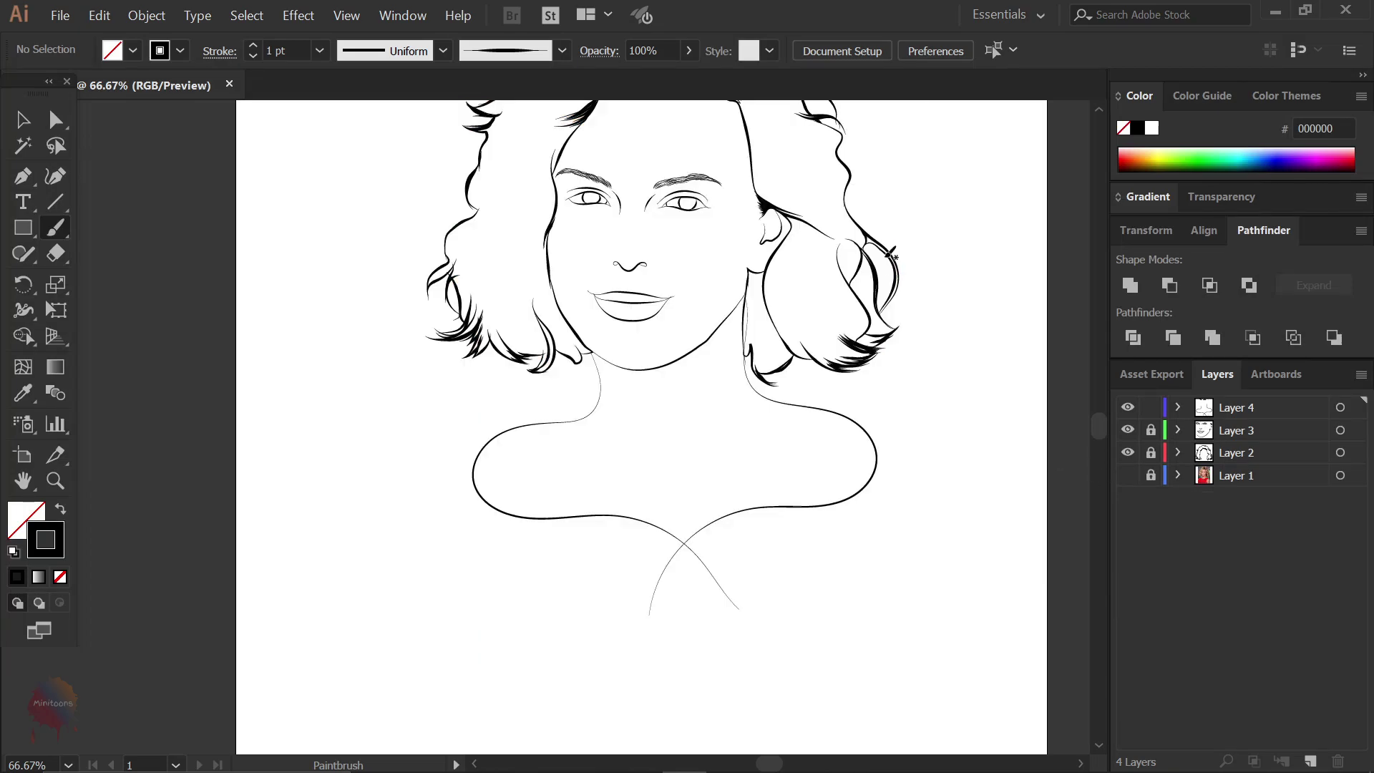
pyautogui.scroll(1, 892, 253)
pyautogui.keyDown('alt'); pyautogui.scroll(-1, 892, 253); pyautogui.keyUp('alt')
pyautogui.moveTo(947, 242); pyautogui.dragTo(882, 355)
# - Give the neckline path a 2 pt stroke weight
pyautogui.click(23, 120)
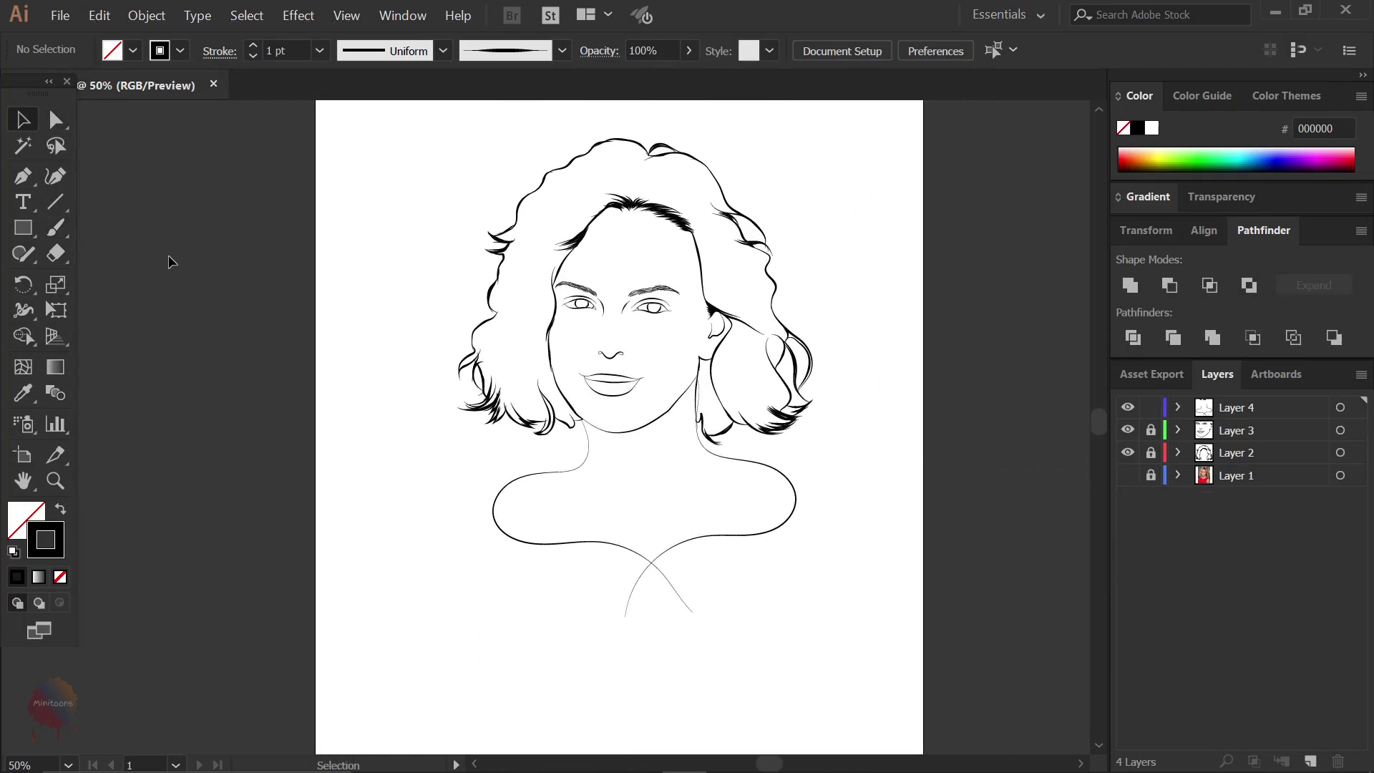
pyautogui.moveTo(462, 598)
pyautogui.mouseDown()
pyautogui.moveTo(818, 499)
pyautogui.moveTo(687, 432)
pyautogui.mouseUp()
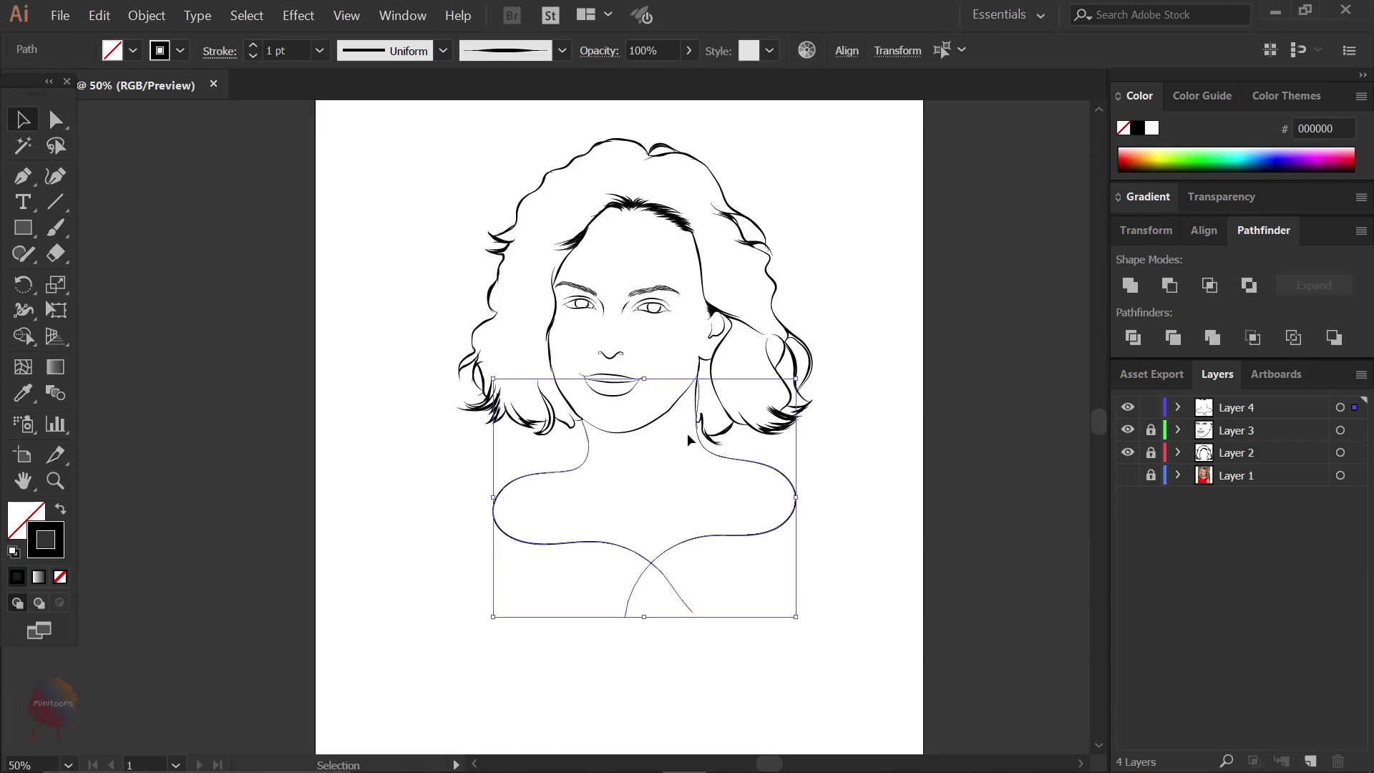
pyautogui.click(641, 423)
pyautogui.click(593, 540)
pyautogui.click(319, 50)
pyautogui.click(336, 158)
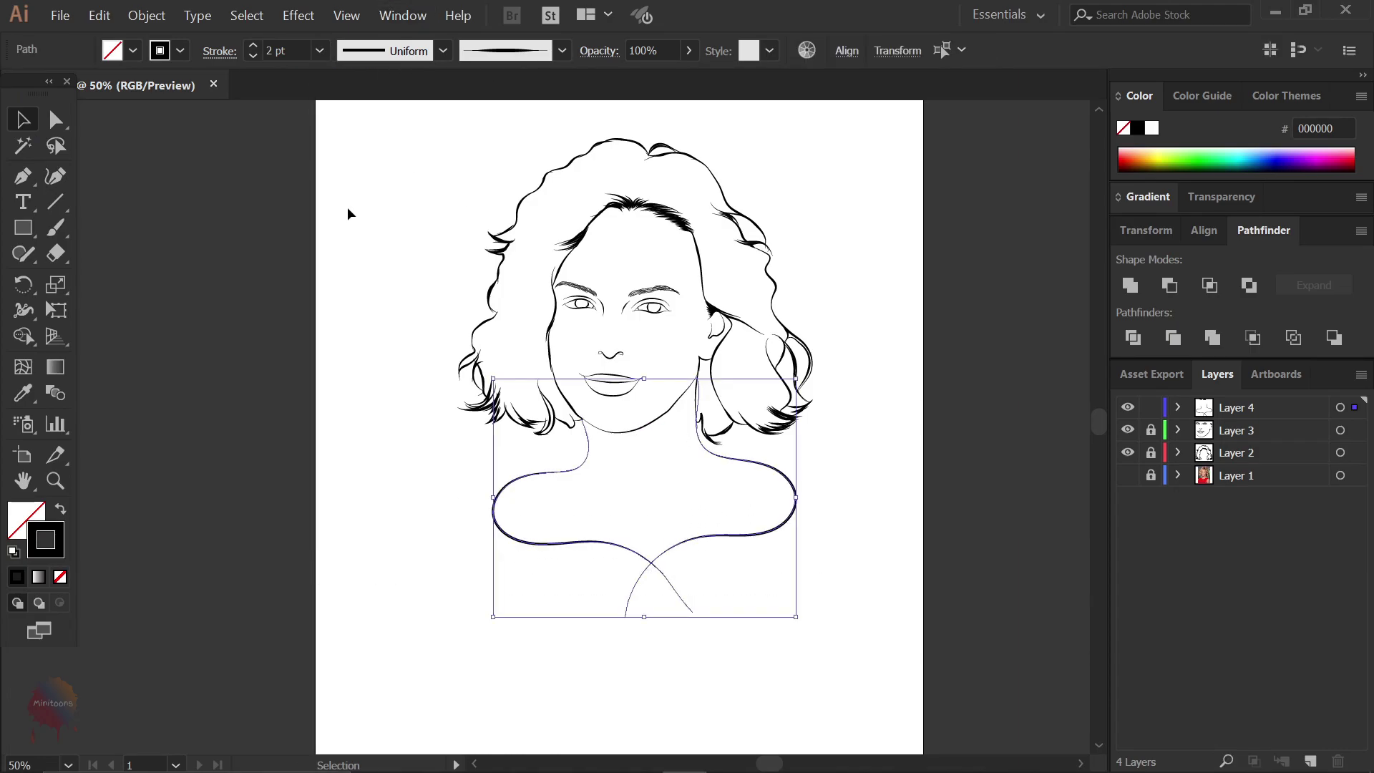
pyautogui.click(735, 594)
# - Erase the stray crossing lines below the neckline, leaving a V-shaped dip
pyautogui.click(56, 253)
pyautogui.keyDown('alt'); pyautogui.scroll(1, 647, 590); pyautogui.keyUp('alt')
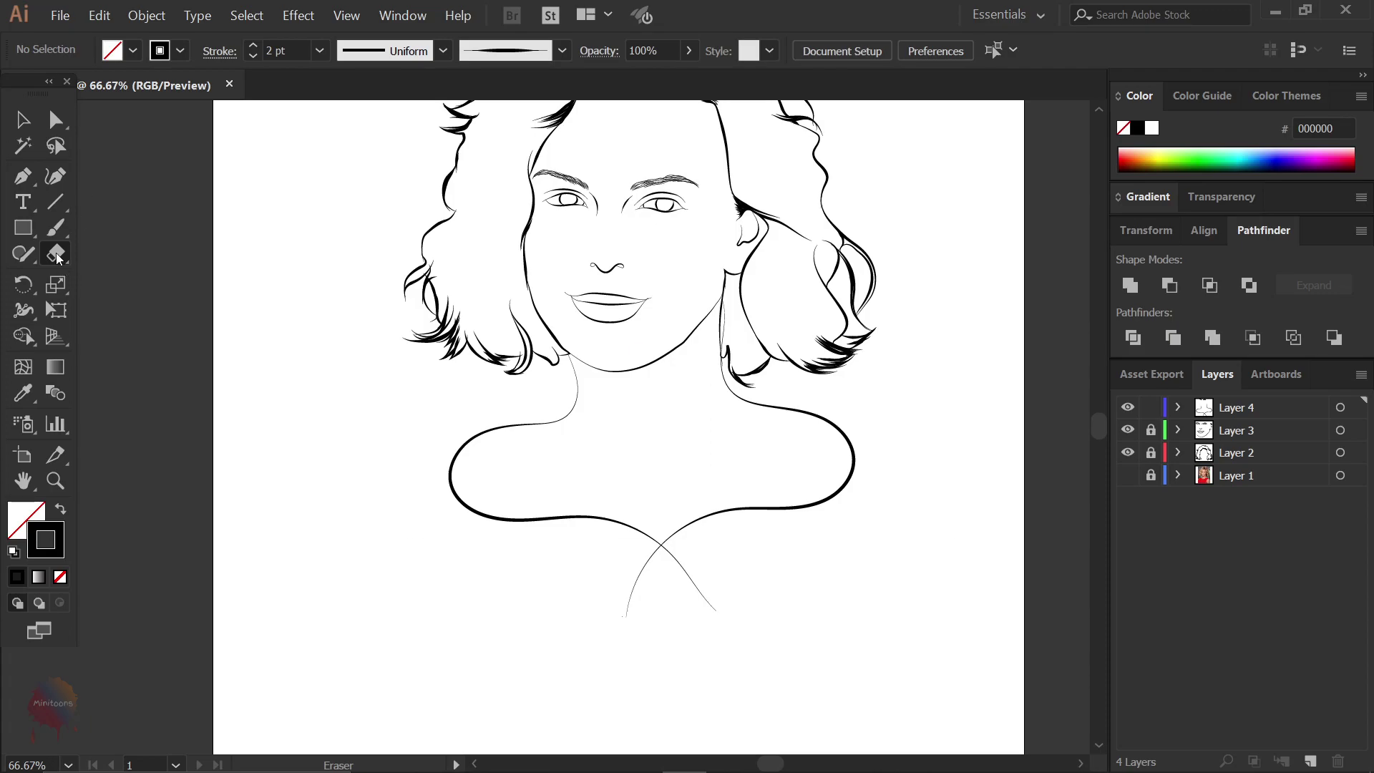
pyautogui.doubleClick(55, 254)
pyautogui.press('Return')
pyautogui.moveTo(681, 566); pyautogui.dragTo(718, 612)
pyautogui.keyDown('alt'); pyautogui.scroll(-1, 732, 464); pyautogui.keyUp('alt')
pyautogui.press('v')
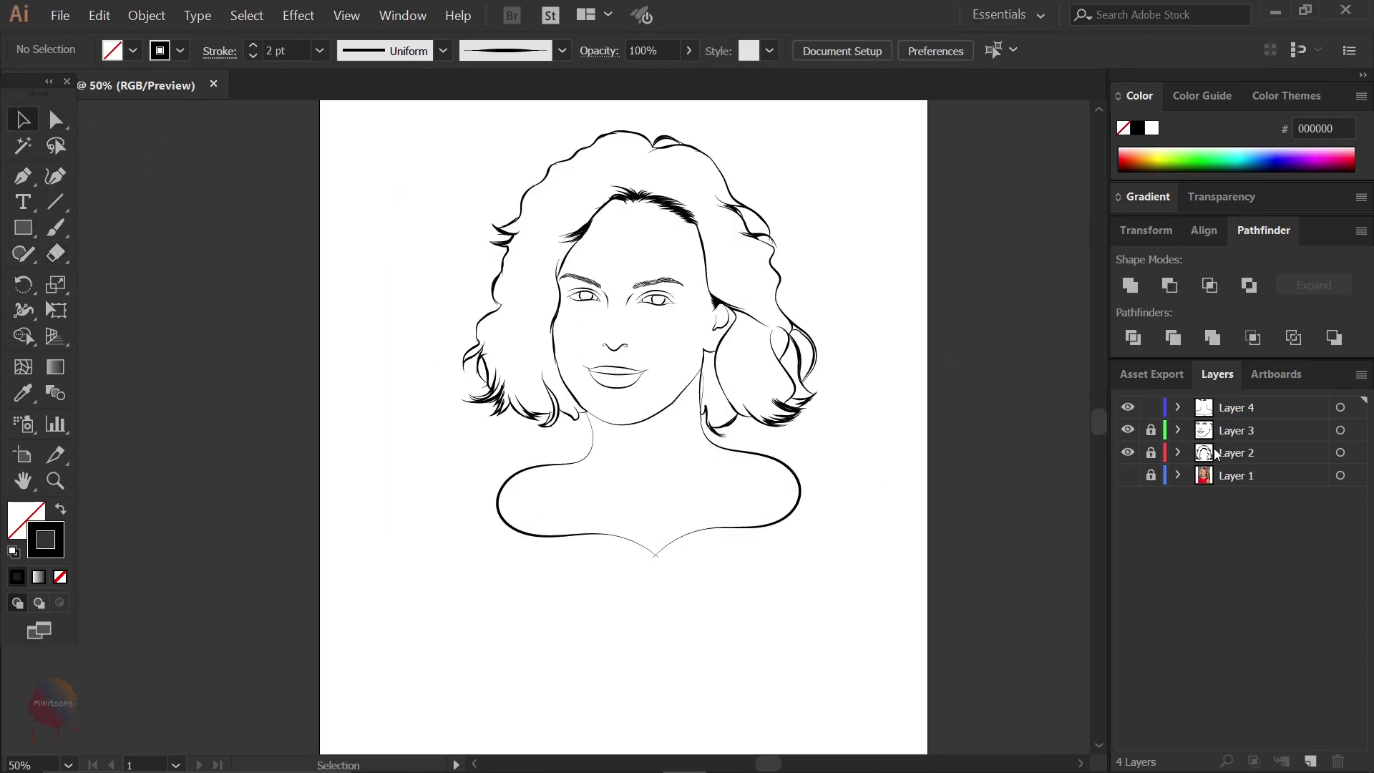
pyautogui.click(647, 419)
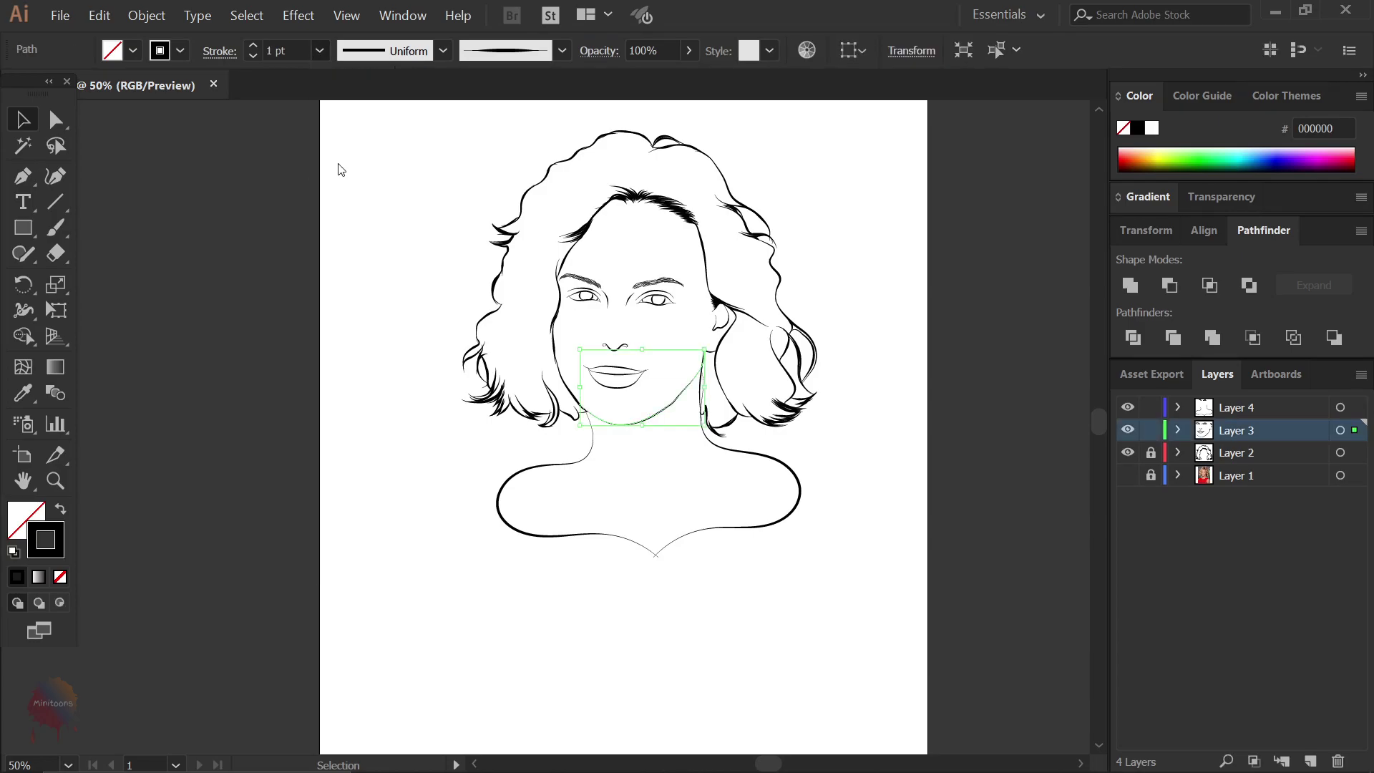
pyautogui.click(924, 442)
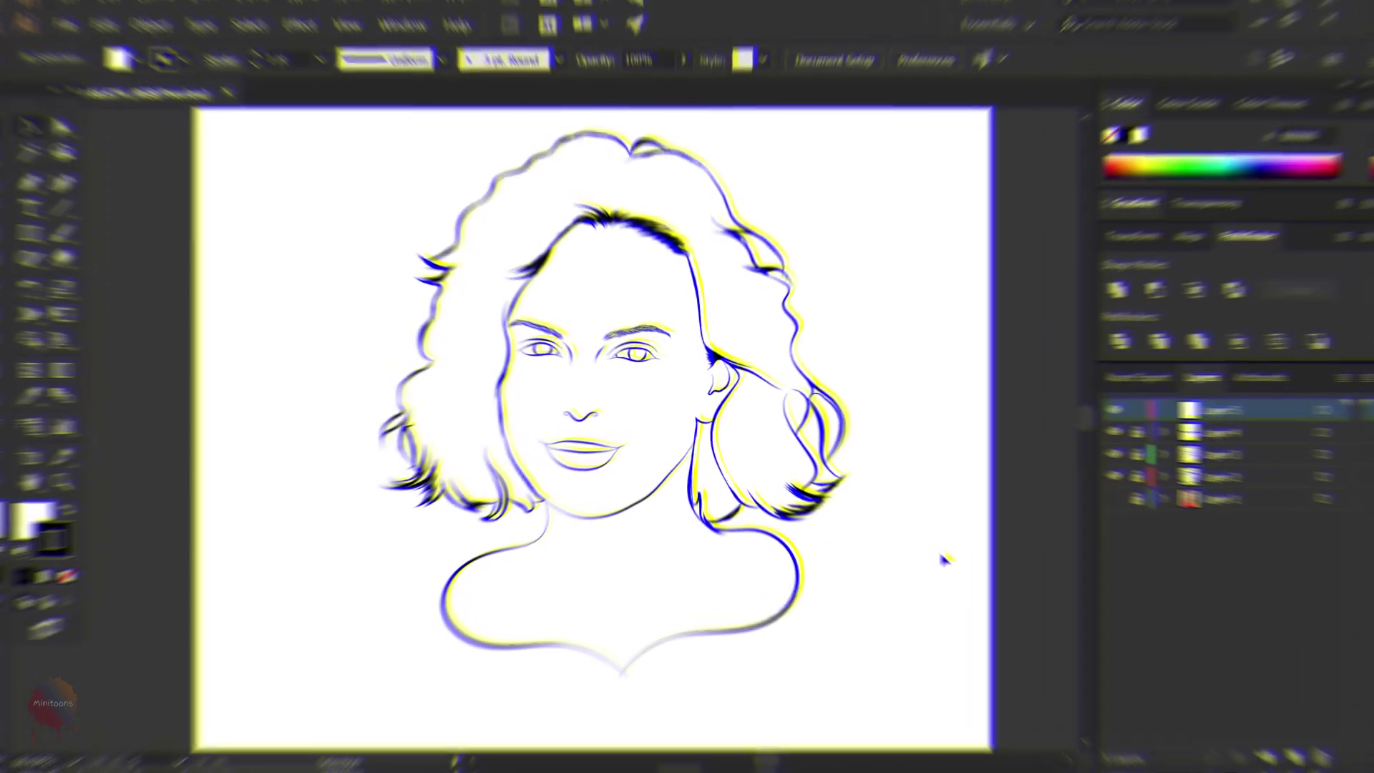
# - Draw a light-skin-tone square left of the portrait and a tan-sampled copy below it
pyautogui.press('m')
pyautogui.moveTo(259, 254); pyautogui.dragTo(322, 316)
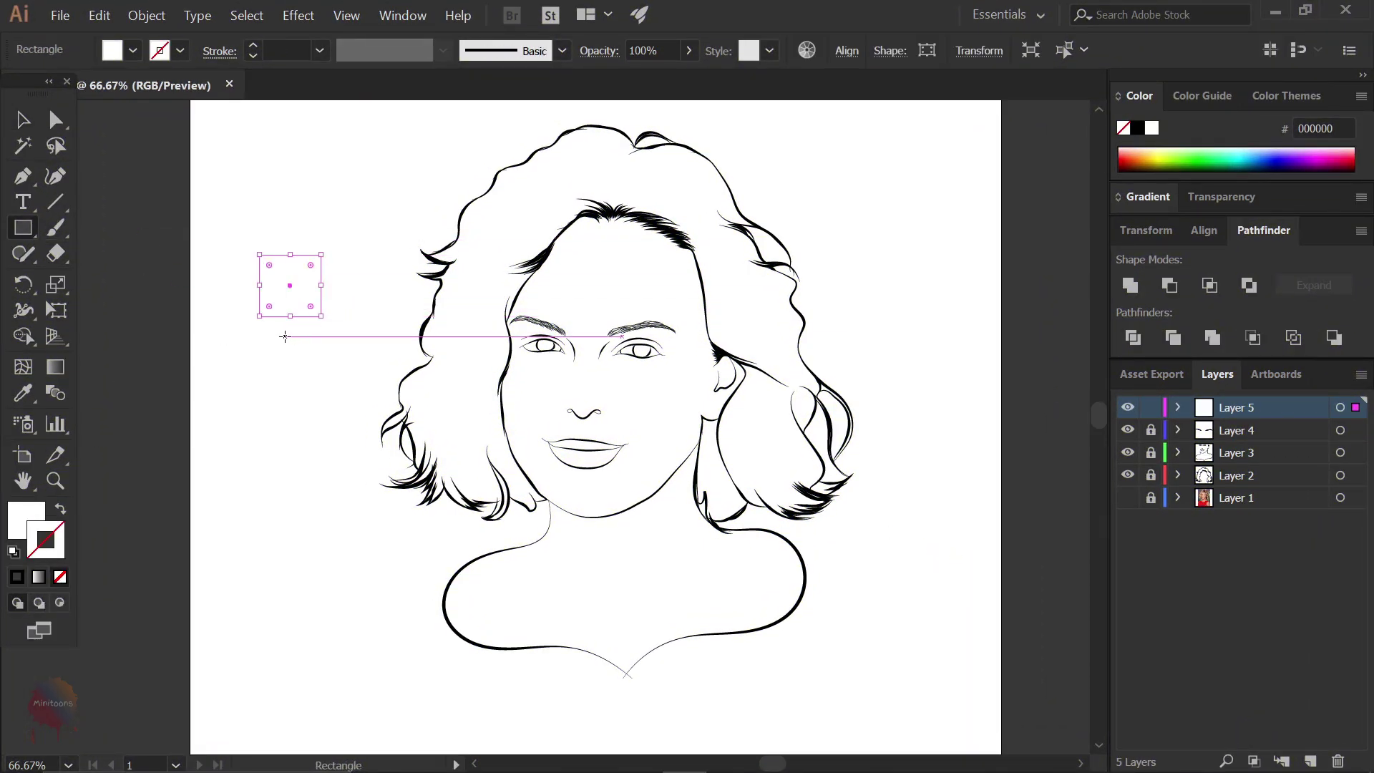
pyautogui.click(1128, 498)
pyautogui.press('i')
pyautogui.click(591, 299)
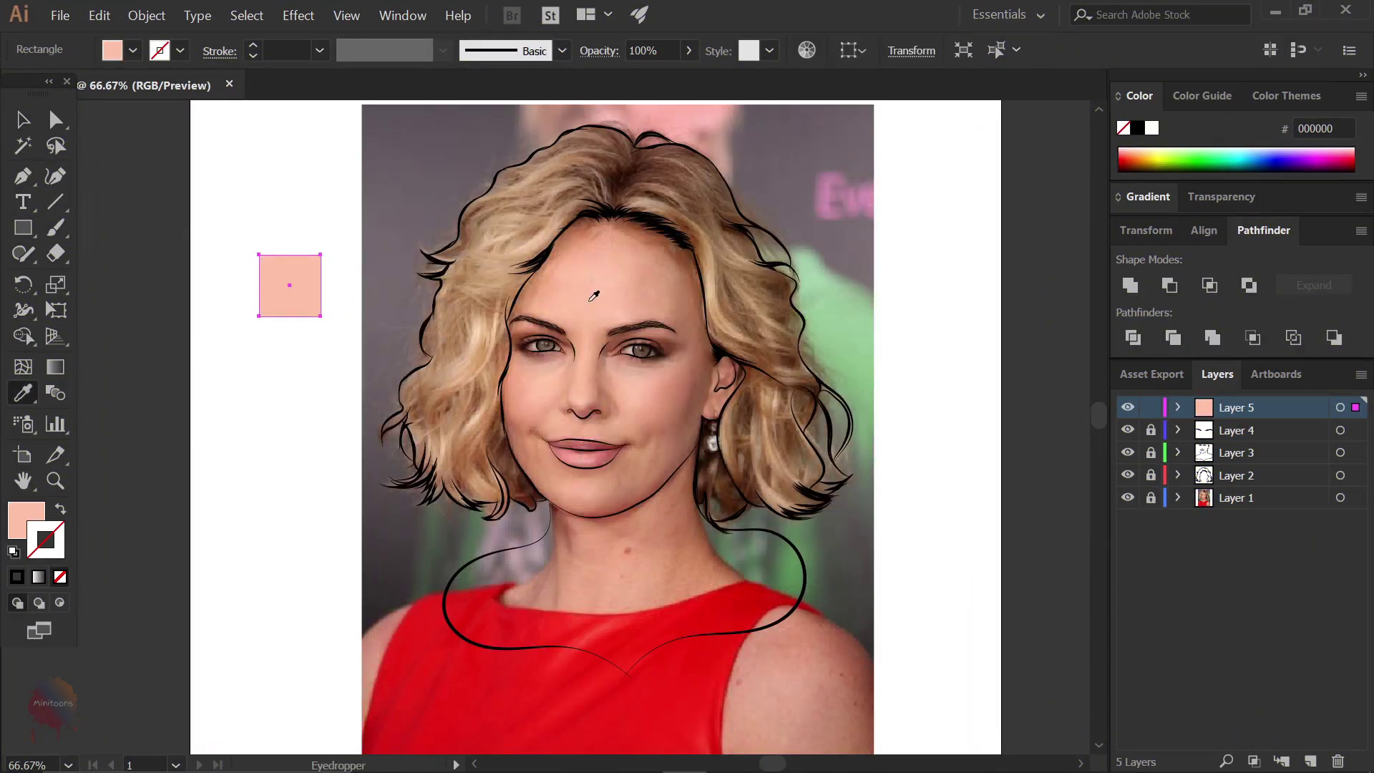
pyautogui.press('v')
pyautogui.moveTo(290, 286); pyautogui.dragTo(290, 485)
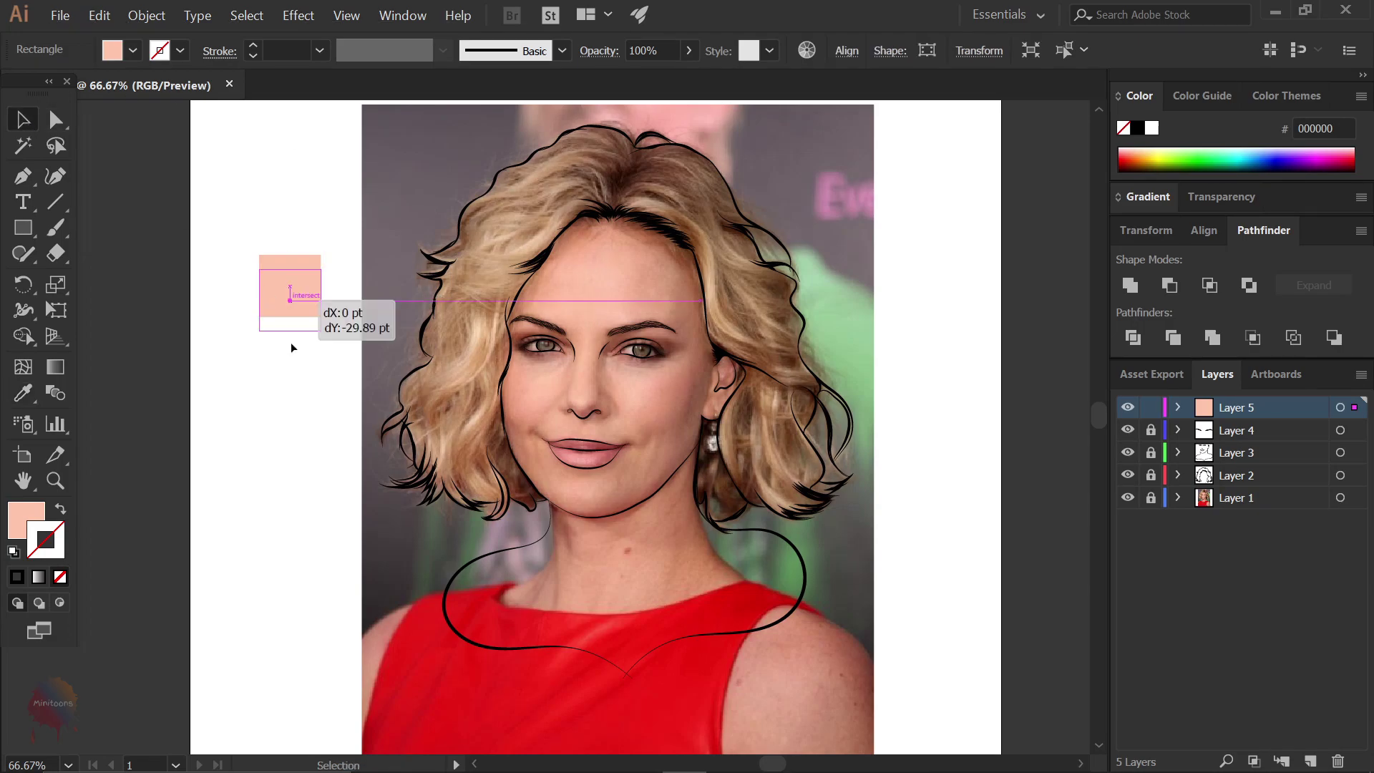
pyautogui.press('i')
pyautogui.click(670, 259)
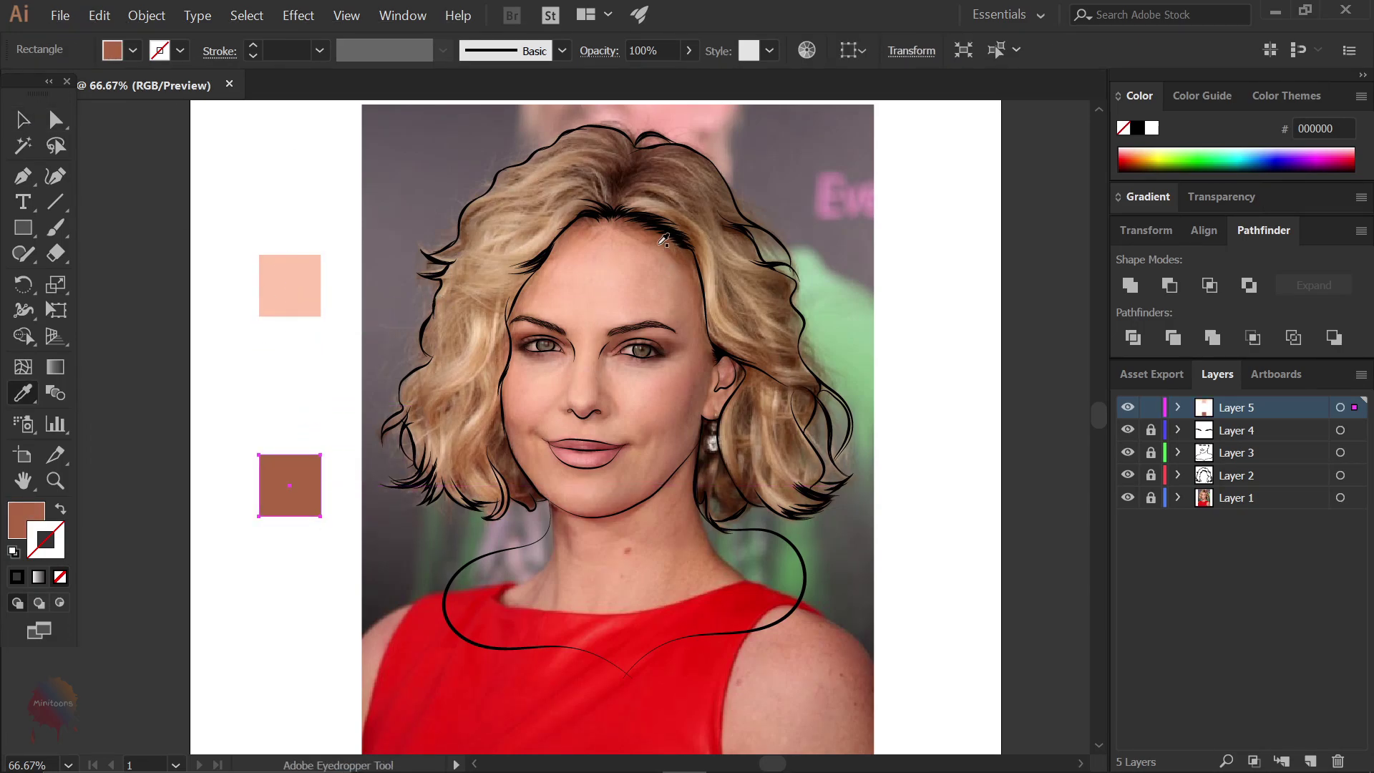
pyautogui.click(670, 252)
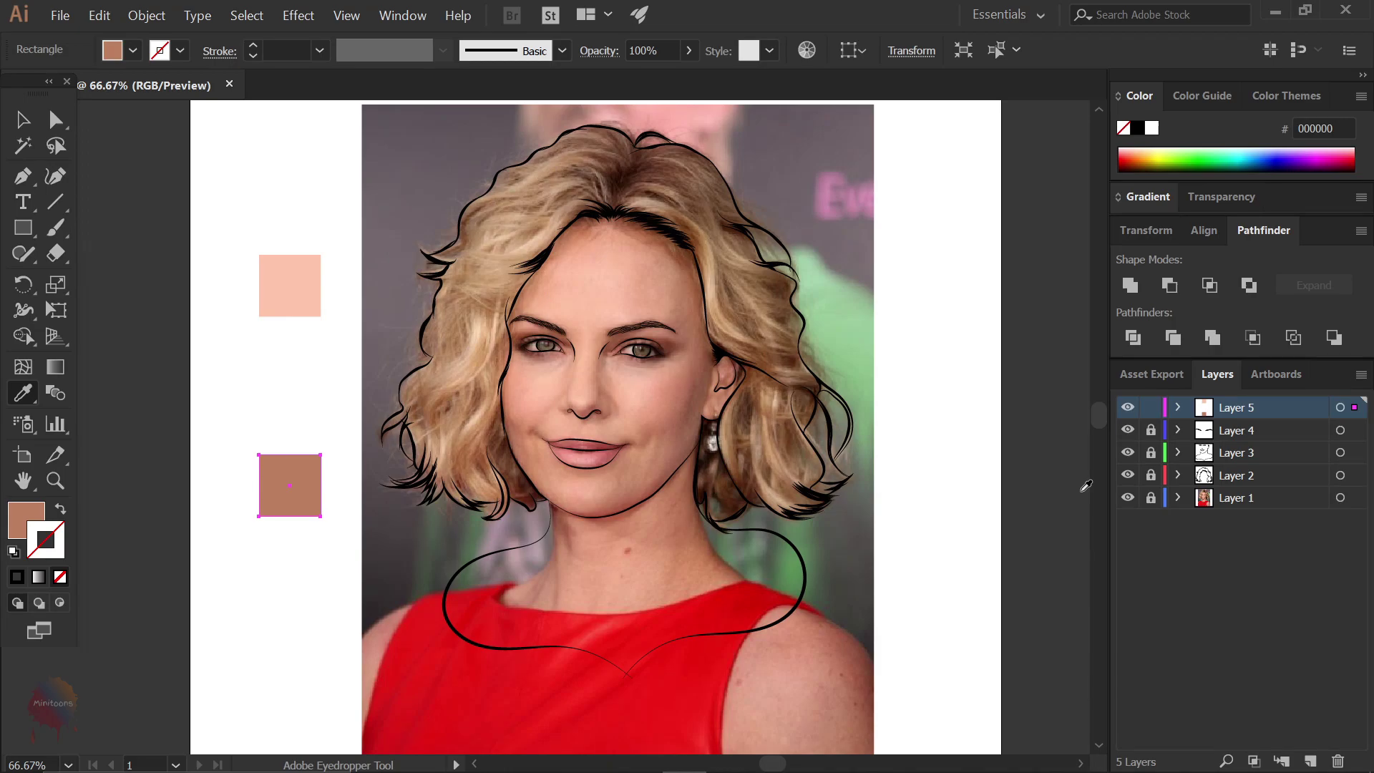
# - Select both skin-tone squares and set Blend Options to Specified Steps
pyautogui.hotkey('ctrl', 'shift', 'a')
pyautogui.press('v')
pyautogui.click(1128, 497)
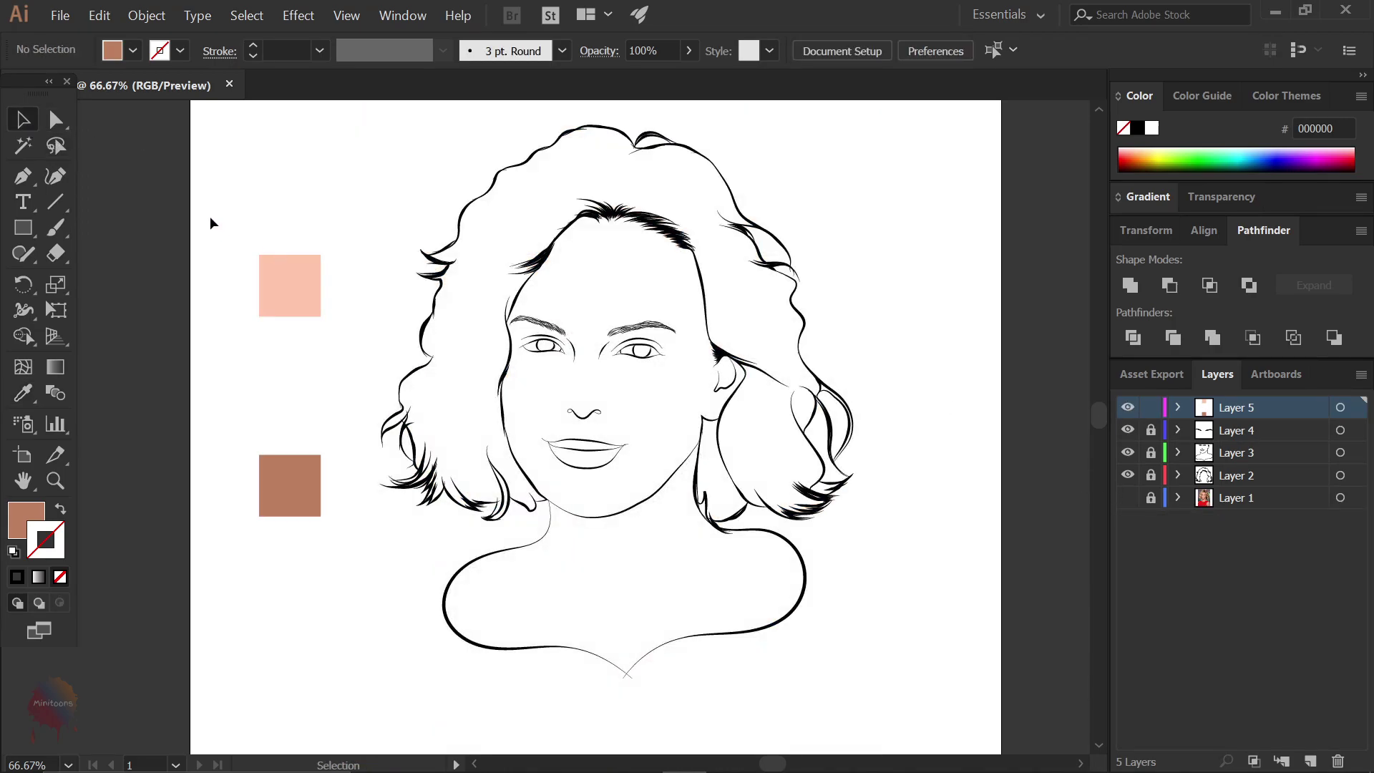
pyautogui.moveTo(211, 219); pyautogui.dragTo(334, 577)
pyautogui.click(147, 15)
pyautogui.click(415, 443)
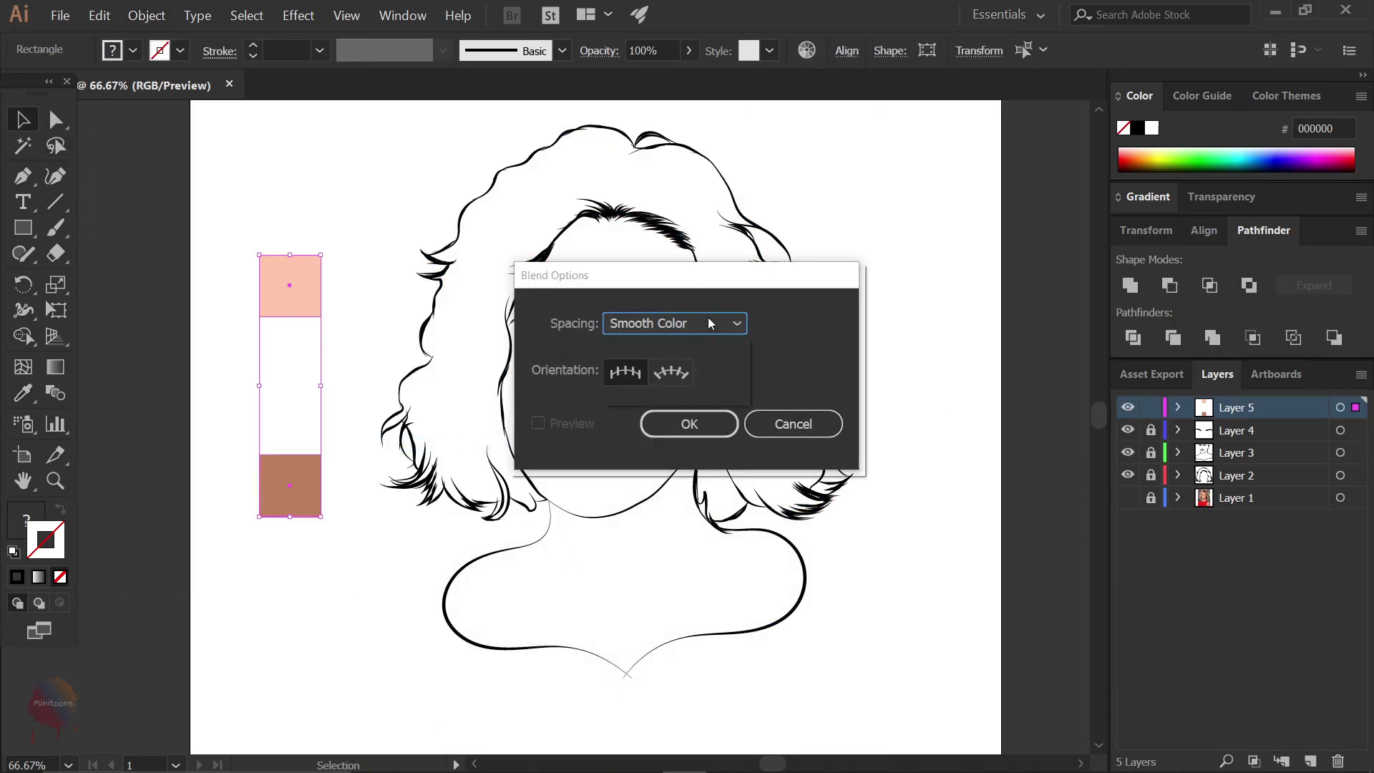
pyautogui.click(707, 316)
pyautogui.click(644, 334)
pyautogui.click(698, 418)
# - Blend the light square into the tan square and nudge the strip up and left
pyautogui.press('w')
pyautogui.click(279, 296)
pyautogui.click(289, 485)
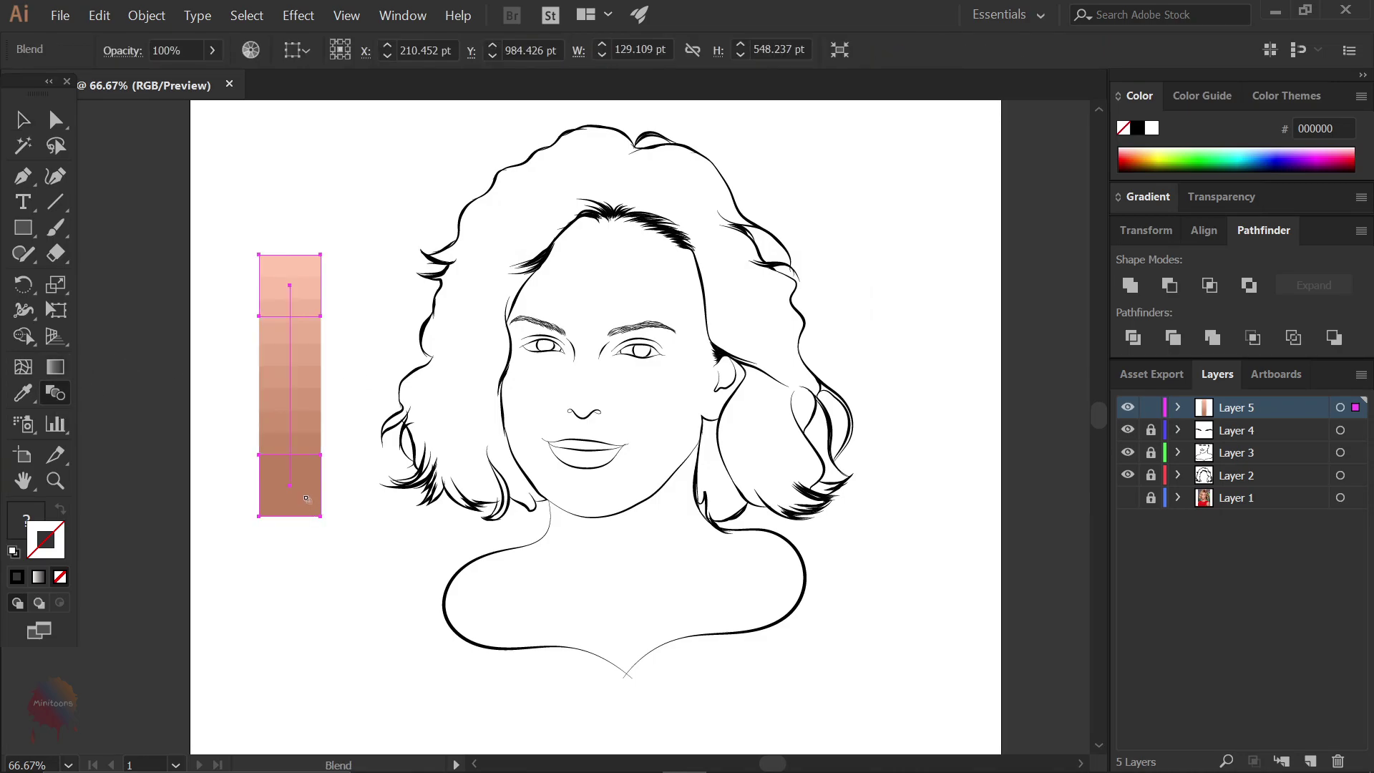
pyautogui.press('v')
pyautogui.moveTo(288, 372); pyautogui.dragTo(267, 360)
pyautogui.click(436, 226)
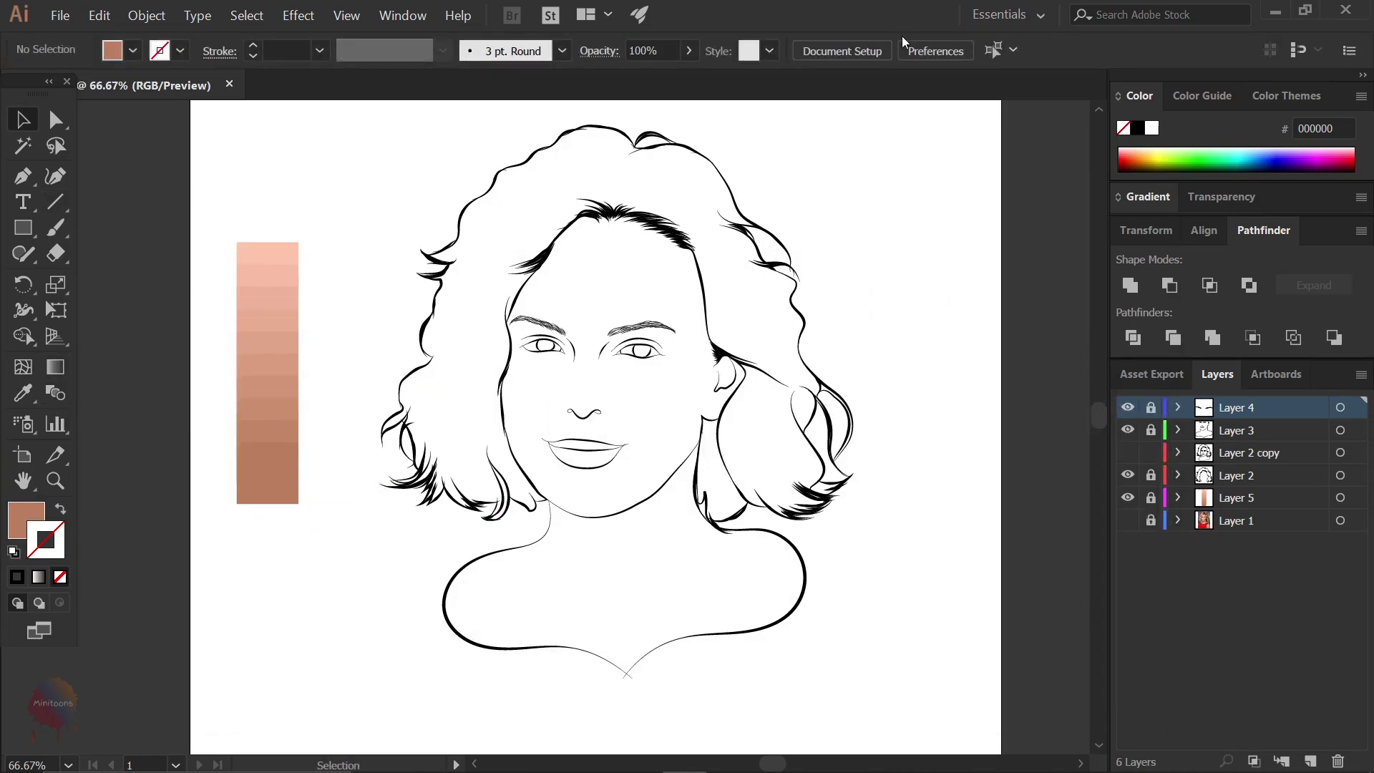
# - Expand the copied Layer 2 line art and unite it into one shape
pyautogui.click(1127, 452)
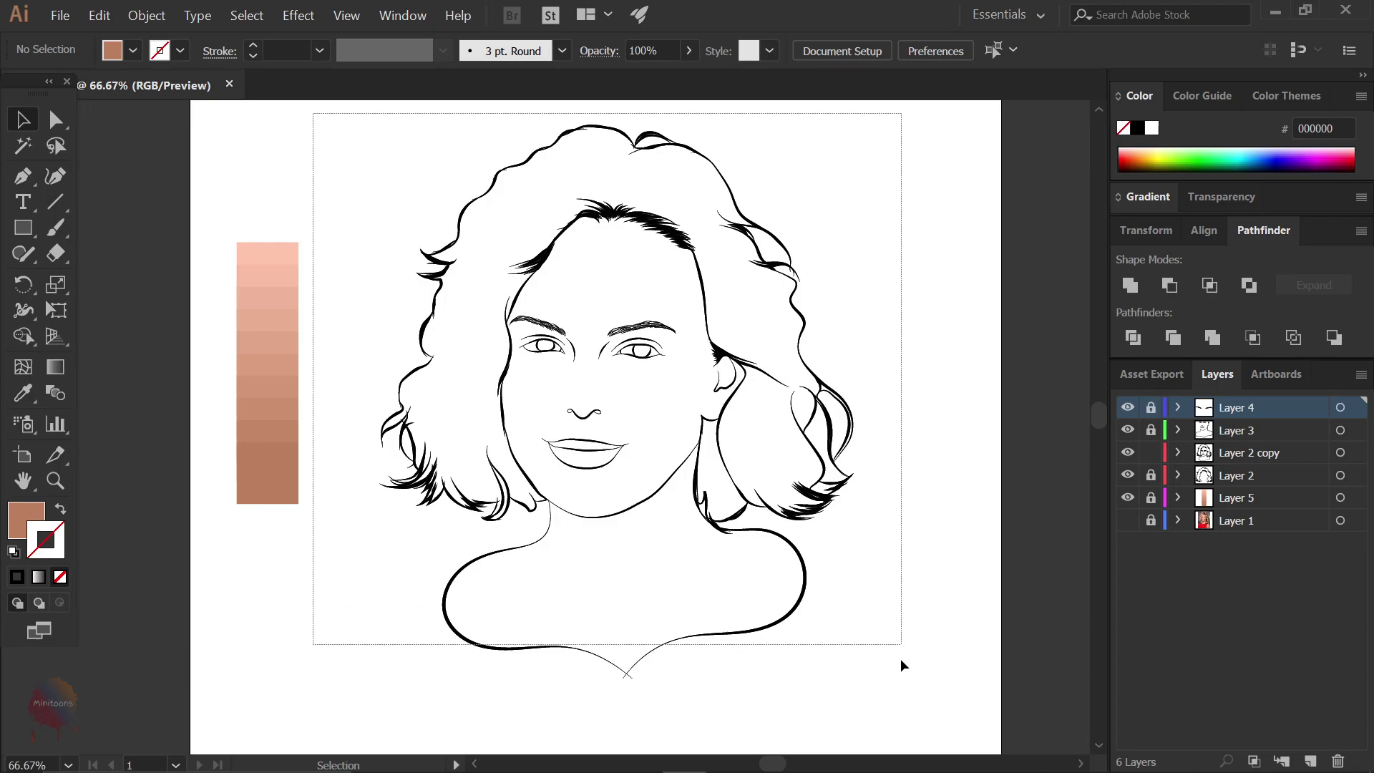
pyautogui.moveTo(309, 116); pyautogui.dragTo(943, 715)
pyautogui.click(147, 15)
pyautogui.click(264, 200)
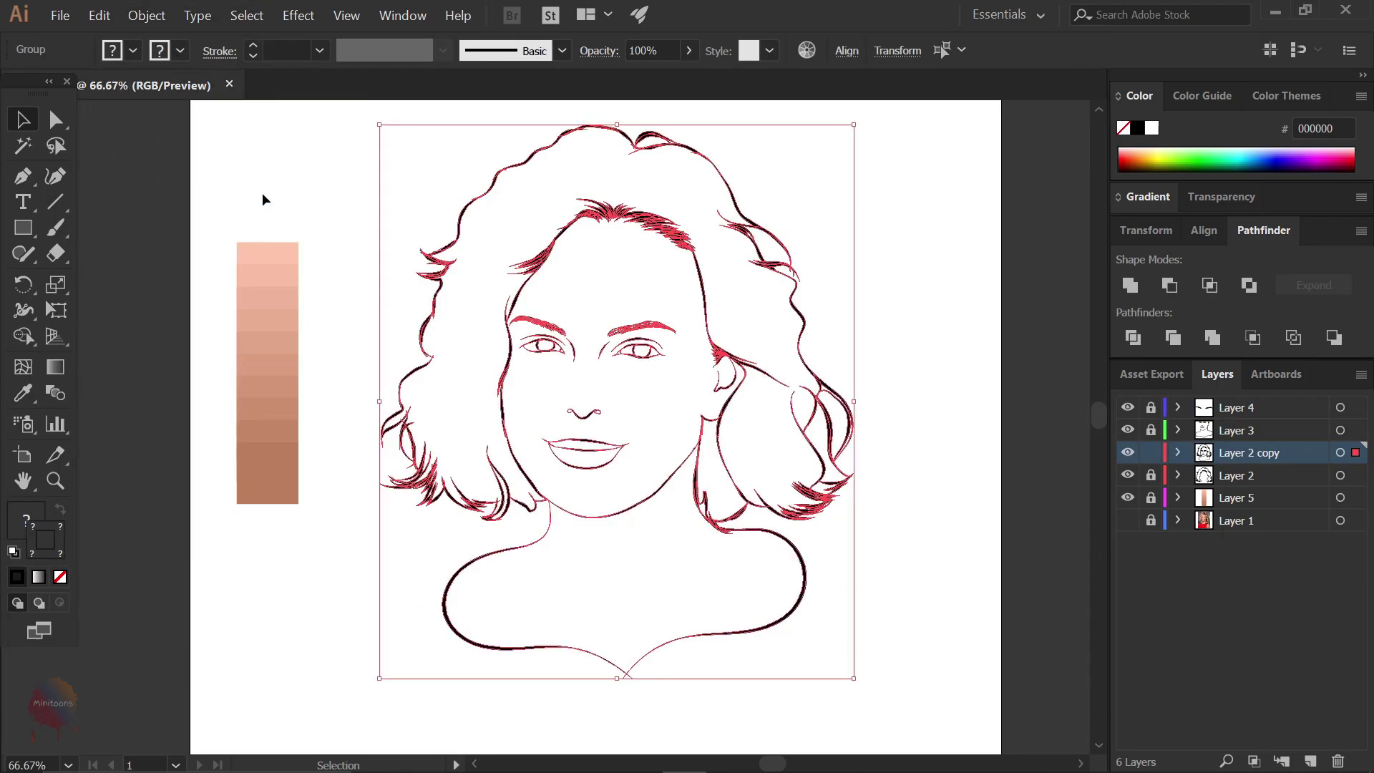
pyautogui.click(1136, 286)
pyautogui.click(301, 218)
# - Draw a rectangle in the lightest swatch tone over the portrait and send it backward
pyautogui.doubleClick(26, 519)
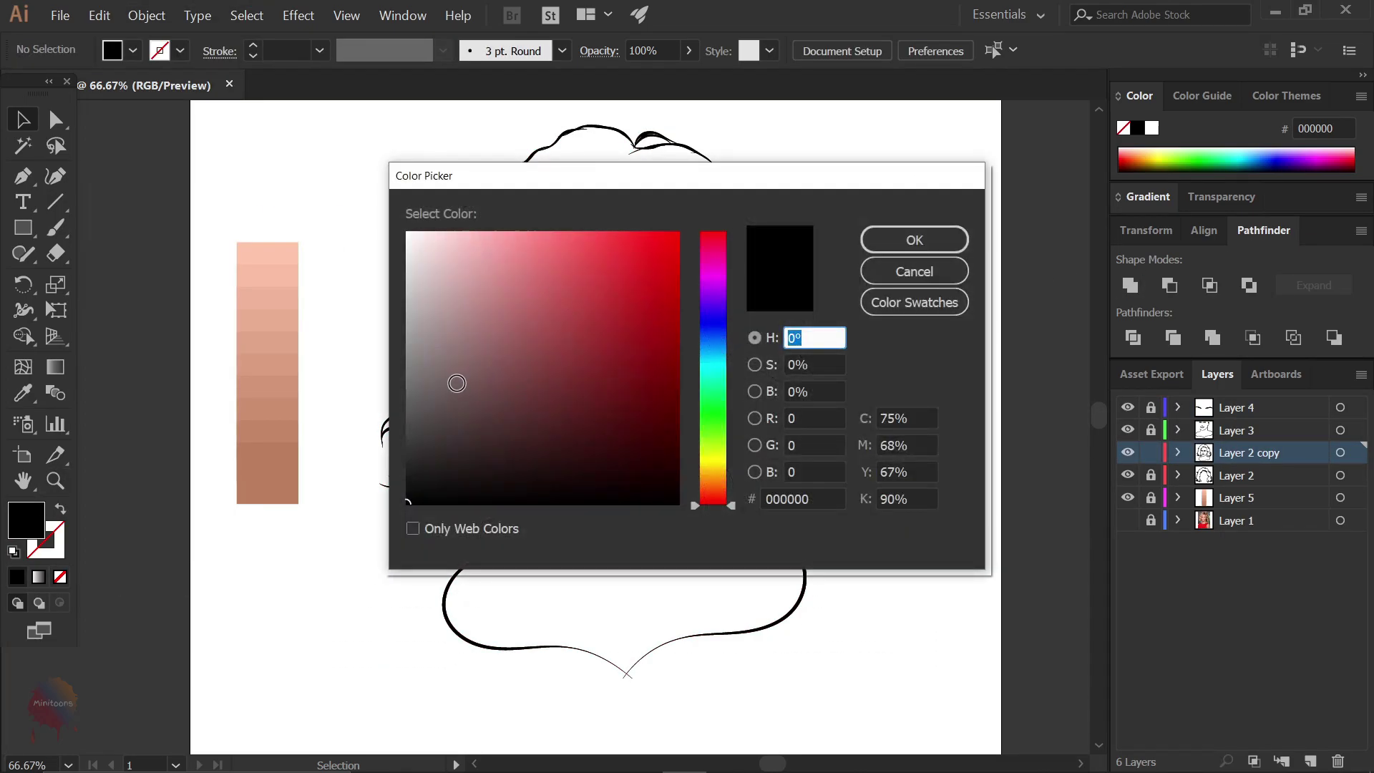
pyautogui.press('Escape')
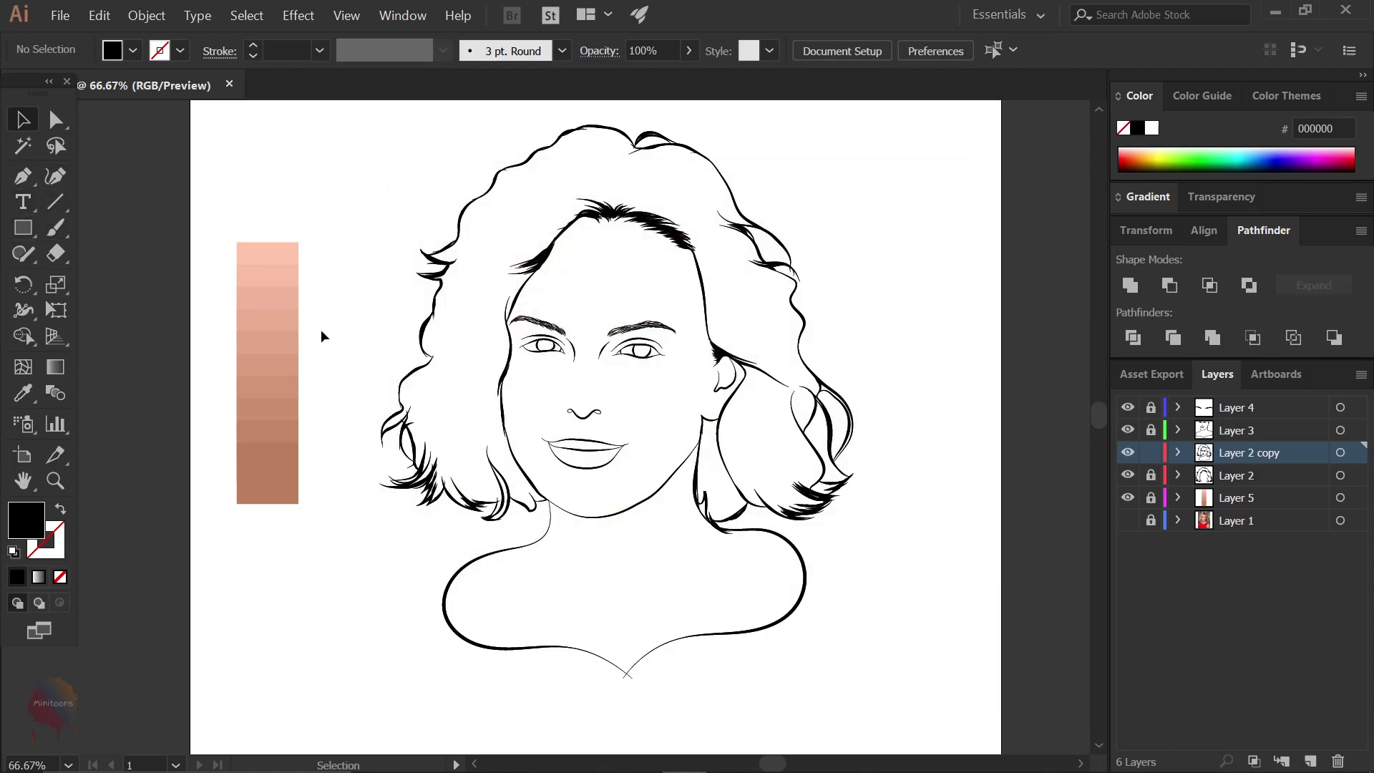
pyautogui.press('i')
pyautogui.click(279, 270)
pyautogui.press('v')
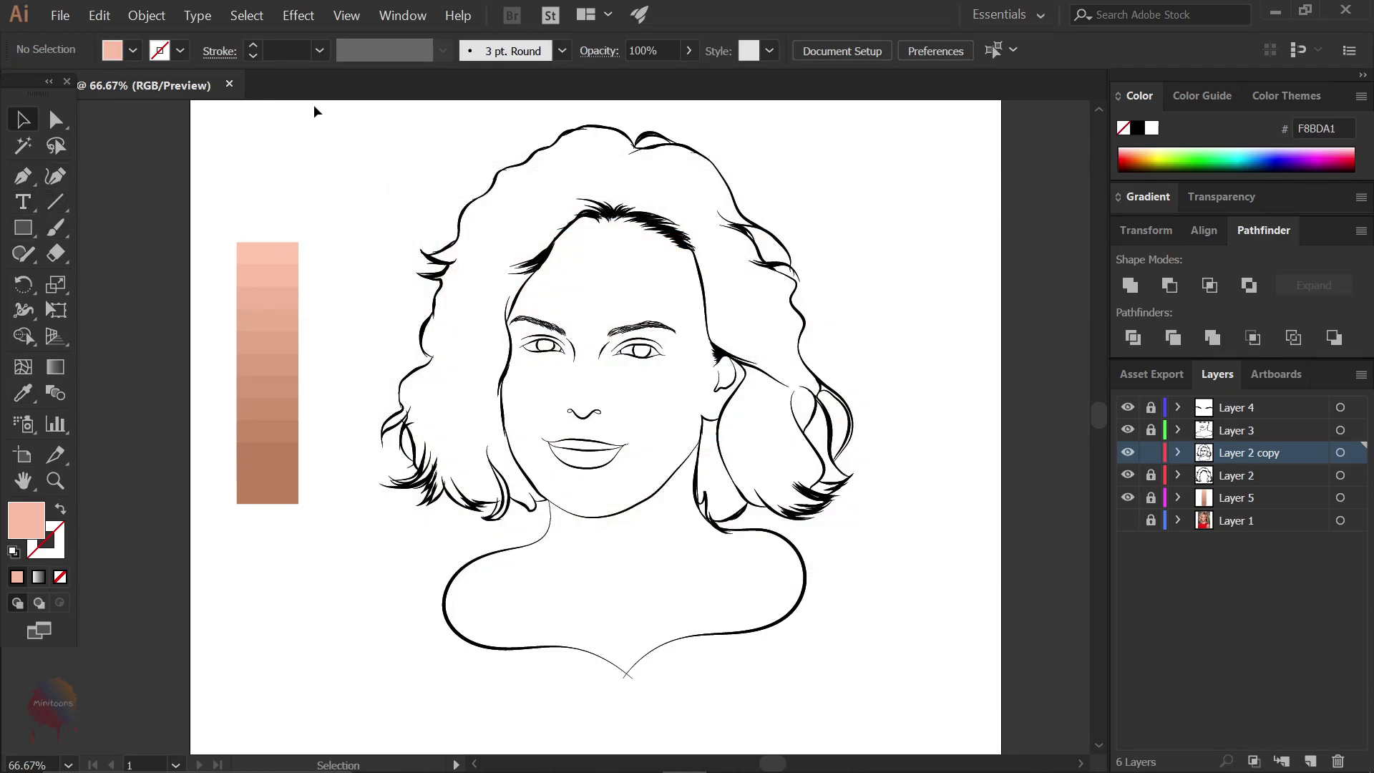
pyautogui.press('m')
pyautogui.moveTo(322, 108); pyautogui.dragTo(882, 703)
pyautogui.rightClick(514, 326)
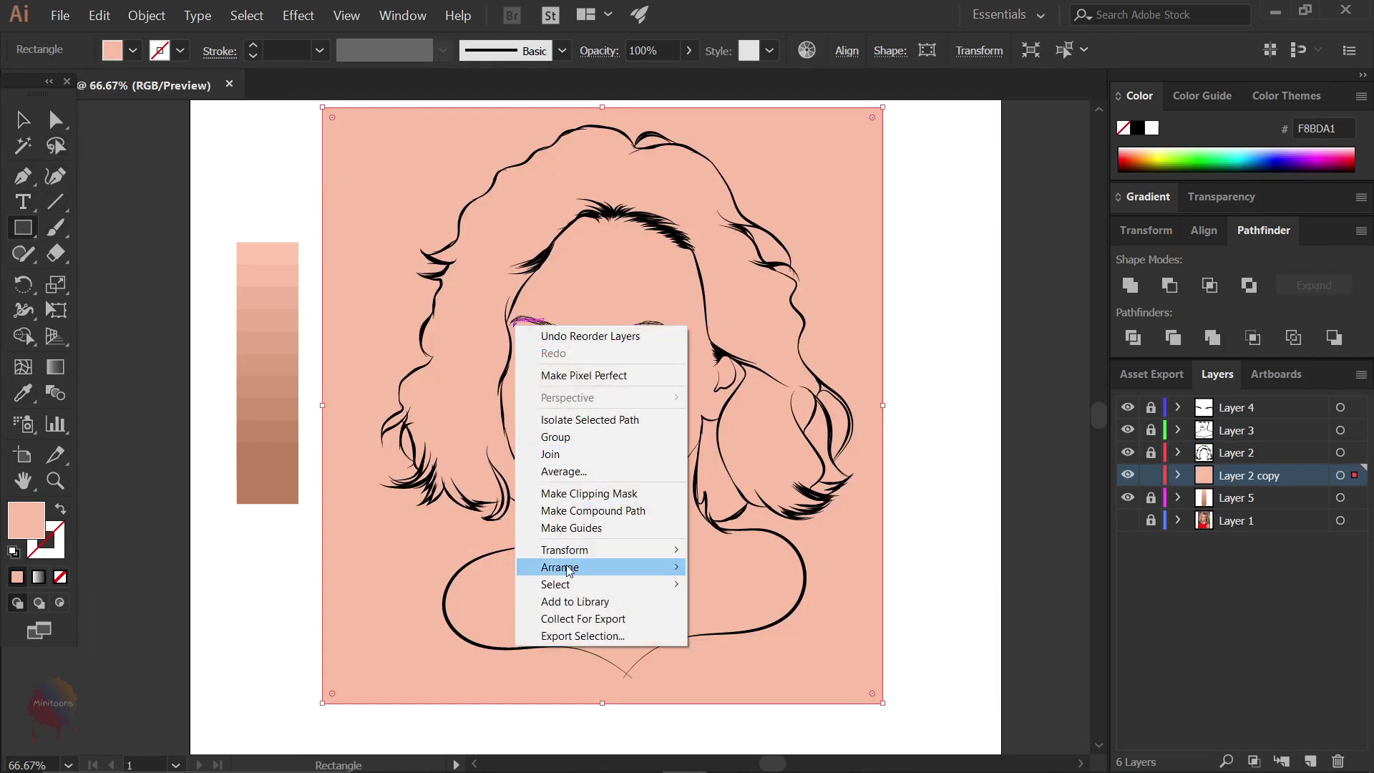
pyautogui.click(715, 601)
# - Trim the pink rectangle to the portrait outline, then select a black hair outline
pyautogui.press('v')
pyautogui.moveTo(293, 102)
pyautogui.mouseDown()
pyautogui.moveTo(835, 387)
pyautogui.moveTo(913, 718)
pyautogui.mouseUp()
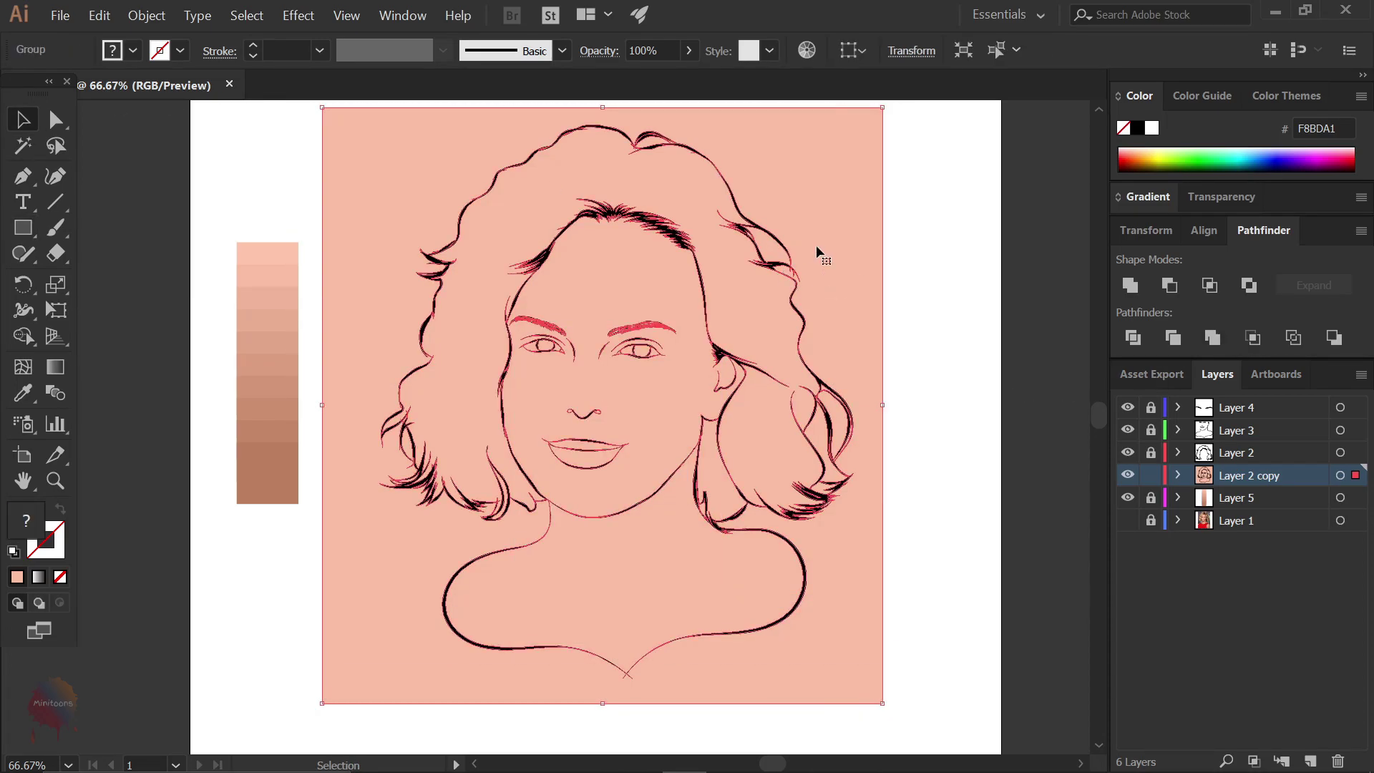
pyautogui.rightClick(835, 231)
pyautogui.click(887, 355)
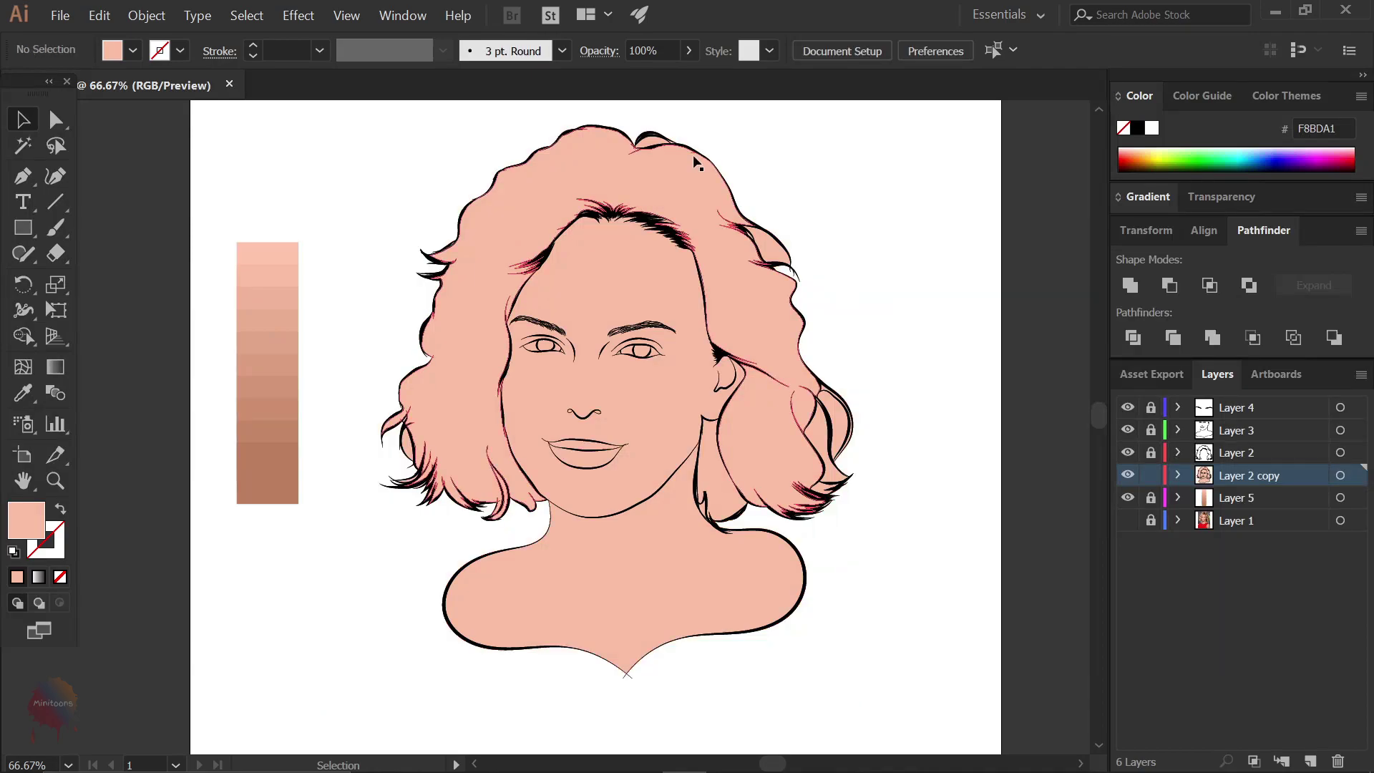
pyautogui.click(651, 215)
pyautogui.click(246, 15)
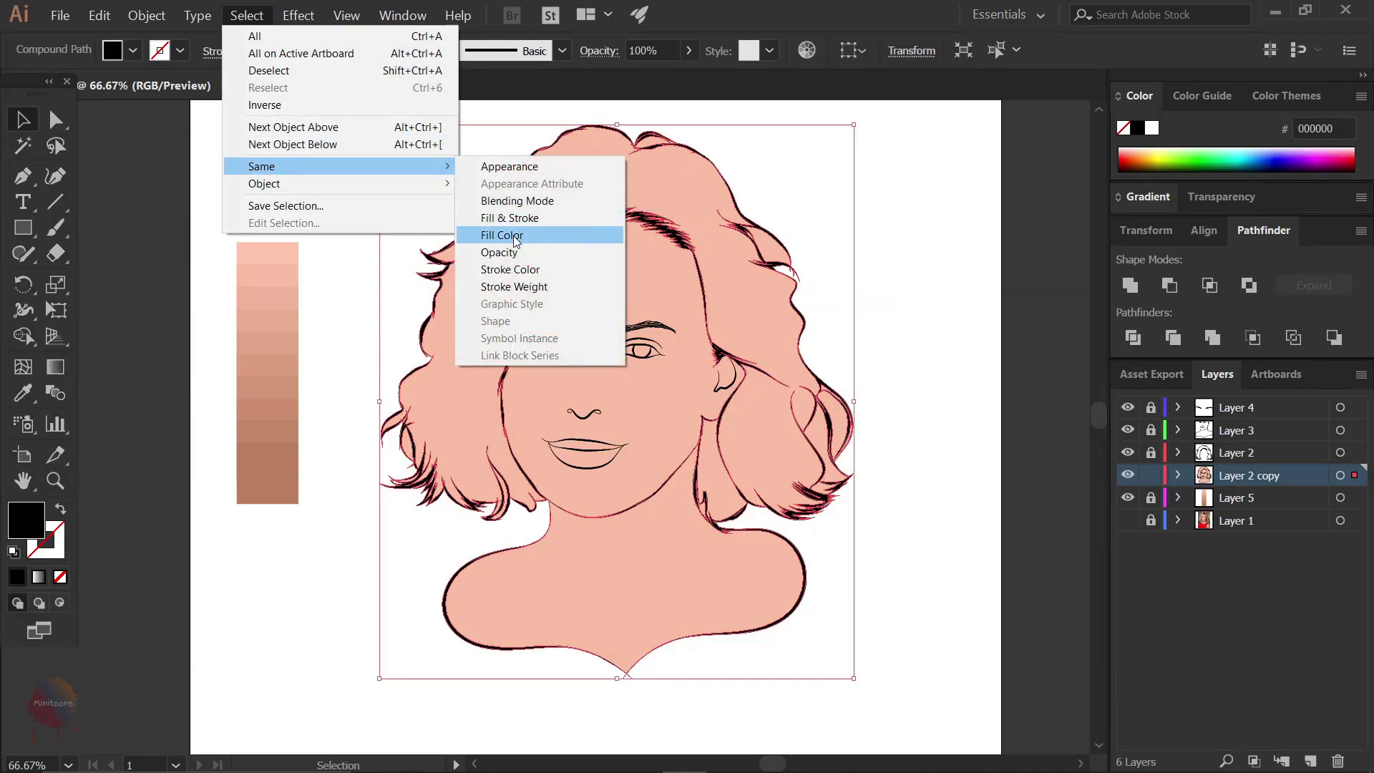
# - Delete the stray pink fill pieces between the hair strands
pyautogui.click(513, 234)
pyautogui.click(921, 302)
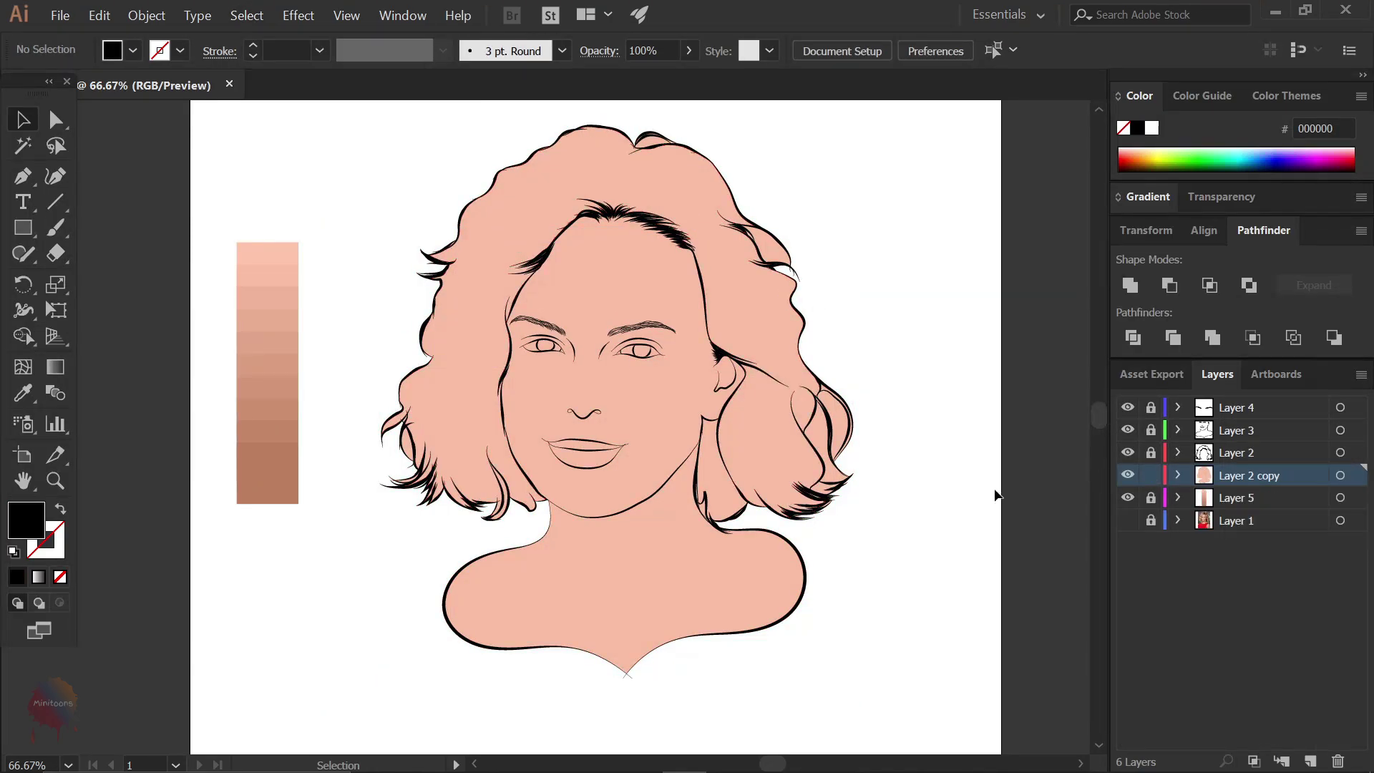
pyautogui.click(842, 431)
pyautogui.press('Delete')
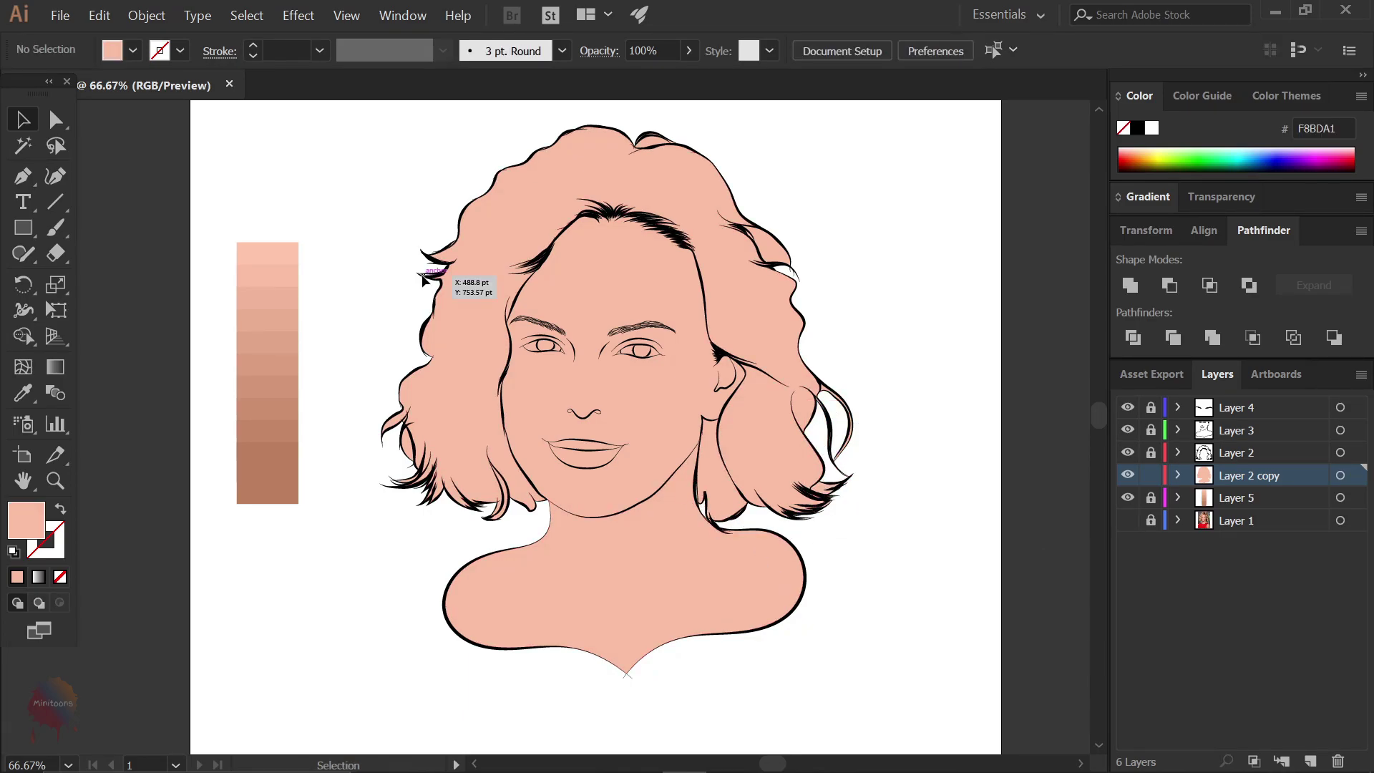
pyautogui.click(773, 247)
pyautogui.press('Delete')
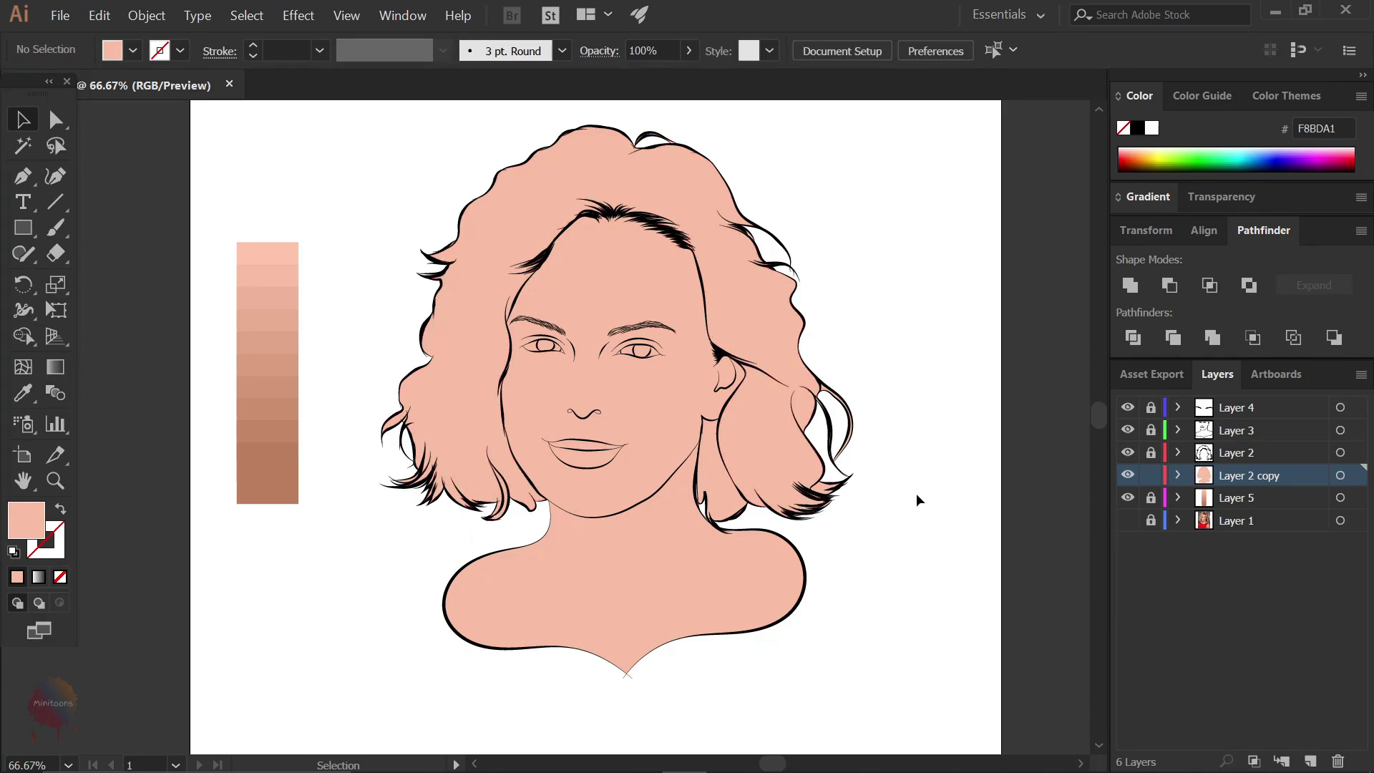
# - Fill the hair pieces with a warm brown, keeping the skin light pink
pyautogui.hotkey('ctrl', 'a')
pyautogui.keyDown('shift'); pyautogui.click(742, 477); pyautogui.keyUp('shift')
pyautogui.doubleClick(26, 520)
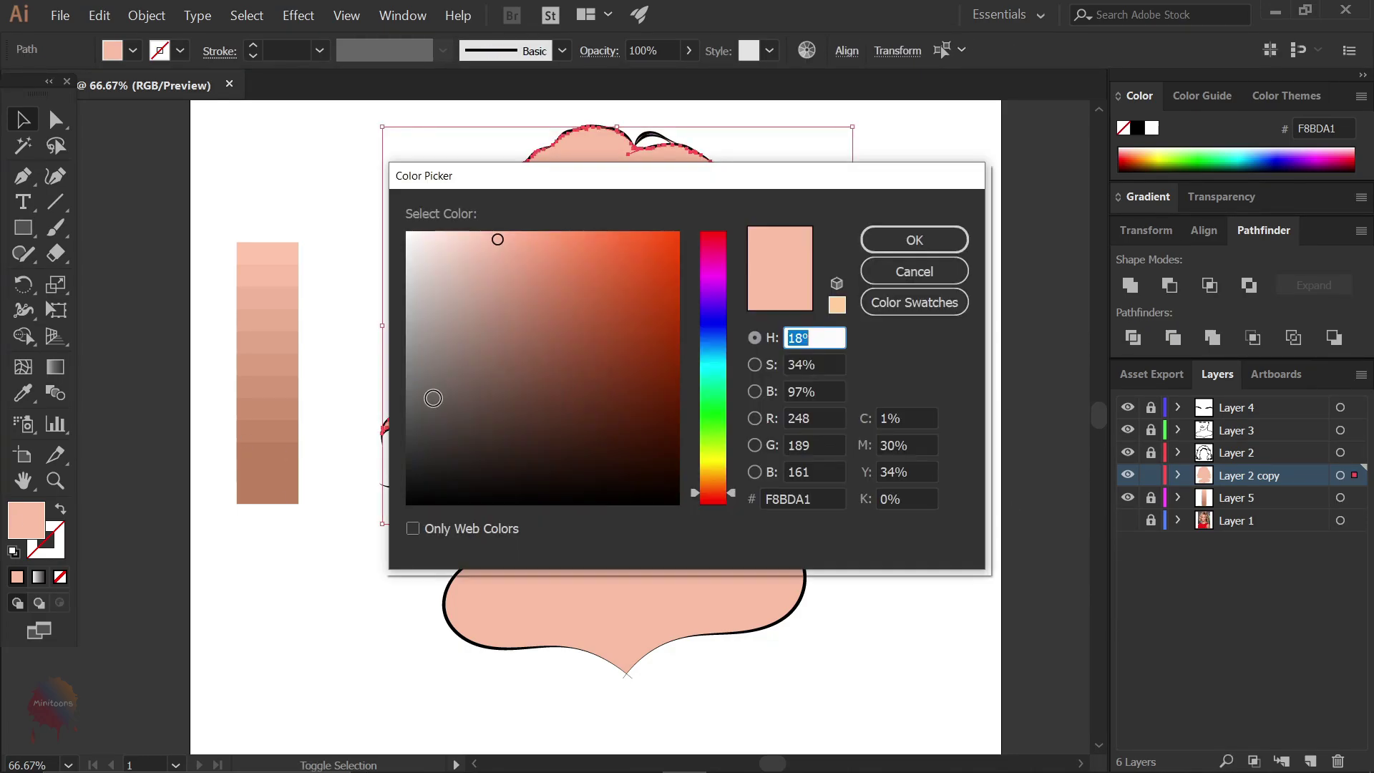
pyautogui.click(560, 305)
pyautogui.press('Return')
pyautogui.hotkey('ctrl', 'shift', 'a')
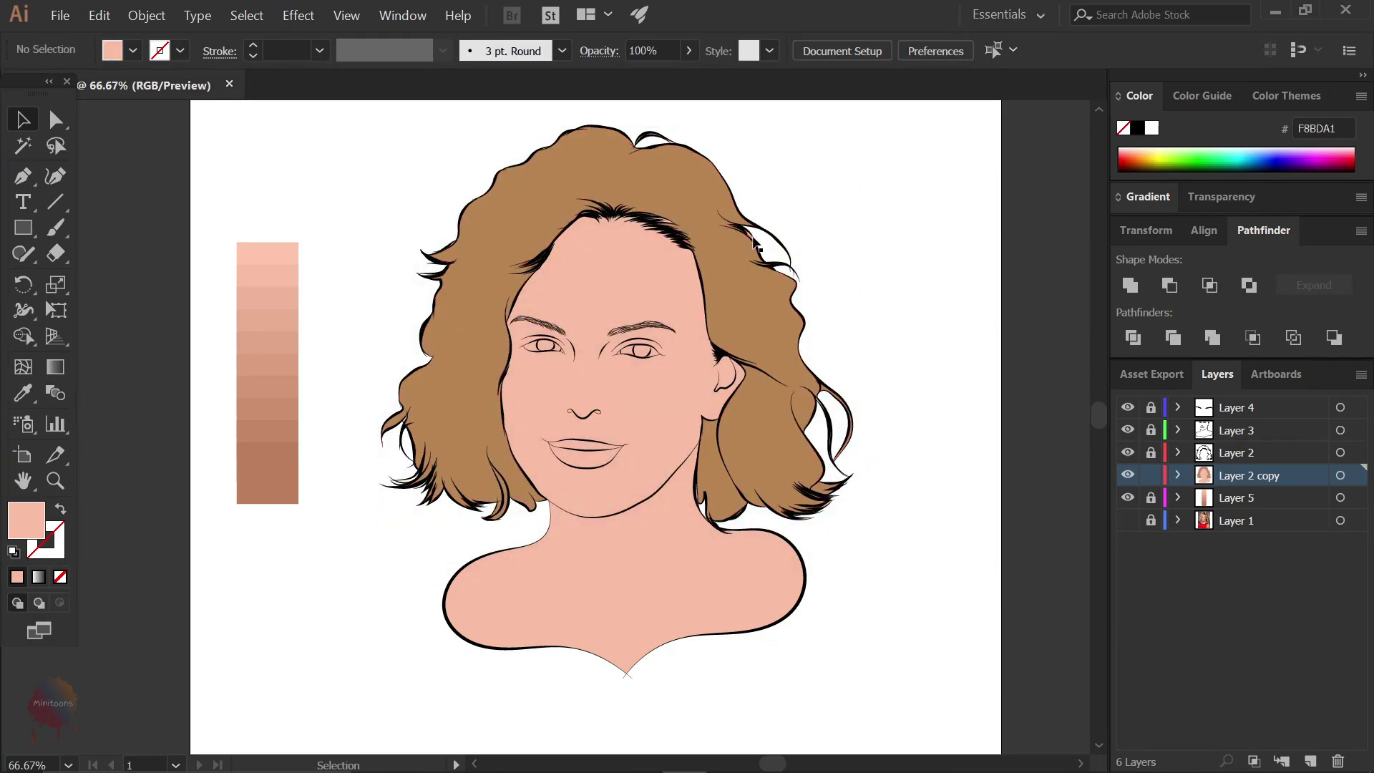
pyautogui.click(662, 227)
pyautogui.click(843, 218)
# - Fill the eye shapes with a near-white for the eye whites
pyautogui.scroll(1, 559, 297)
pyautogui.click(673, 386)
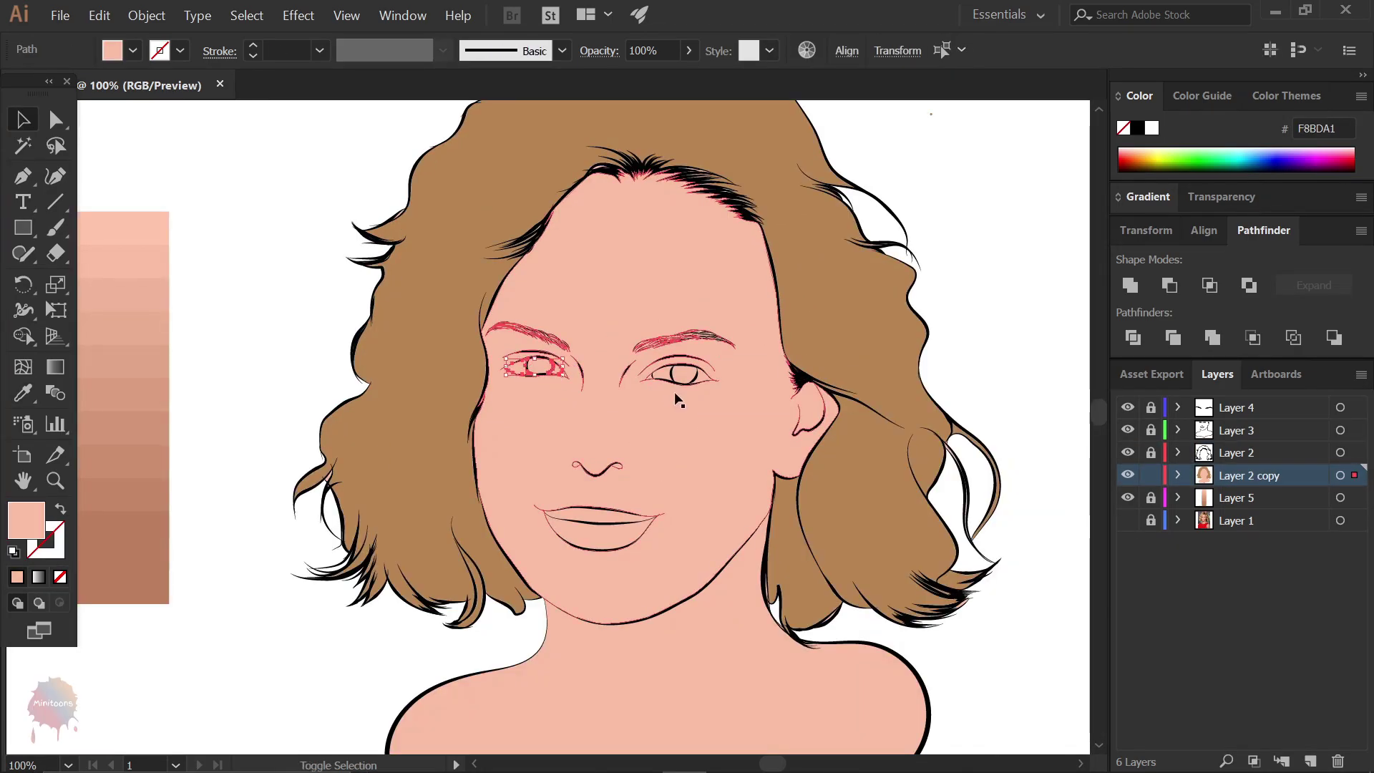
pyautogui.doubleClick(26, 519)
pyautogui.click(405, 247)
pyautogui.click(884, 240)
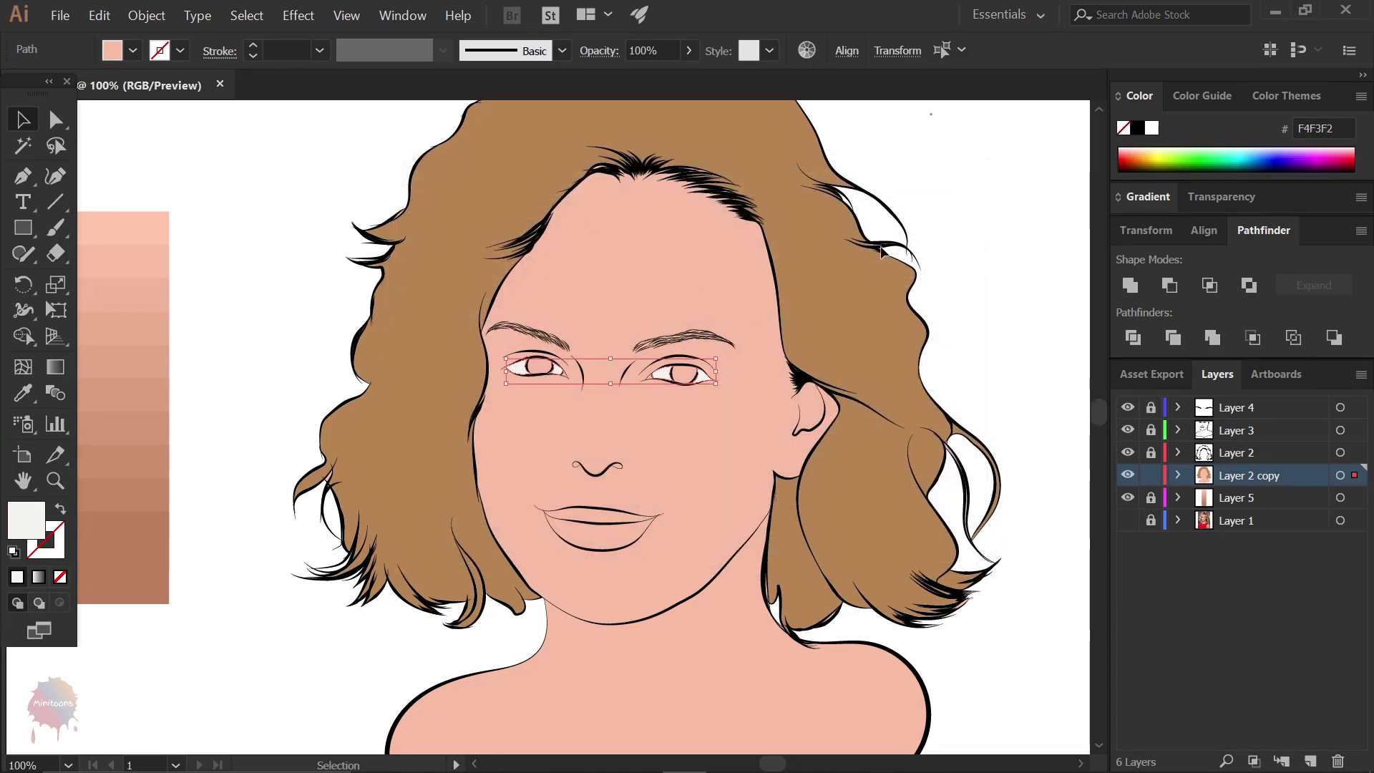
pyautogui.click(982, 324)
# - Hide the cartoon fill layer to check the reference photo, then show the fills again
pyautogui.click(1127, 475)
pyautogui.click(1128, 520)
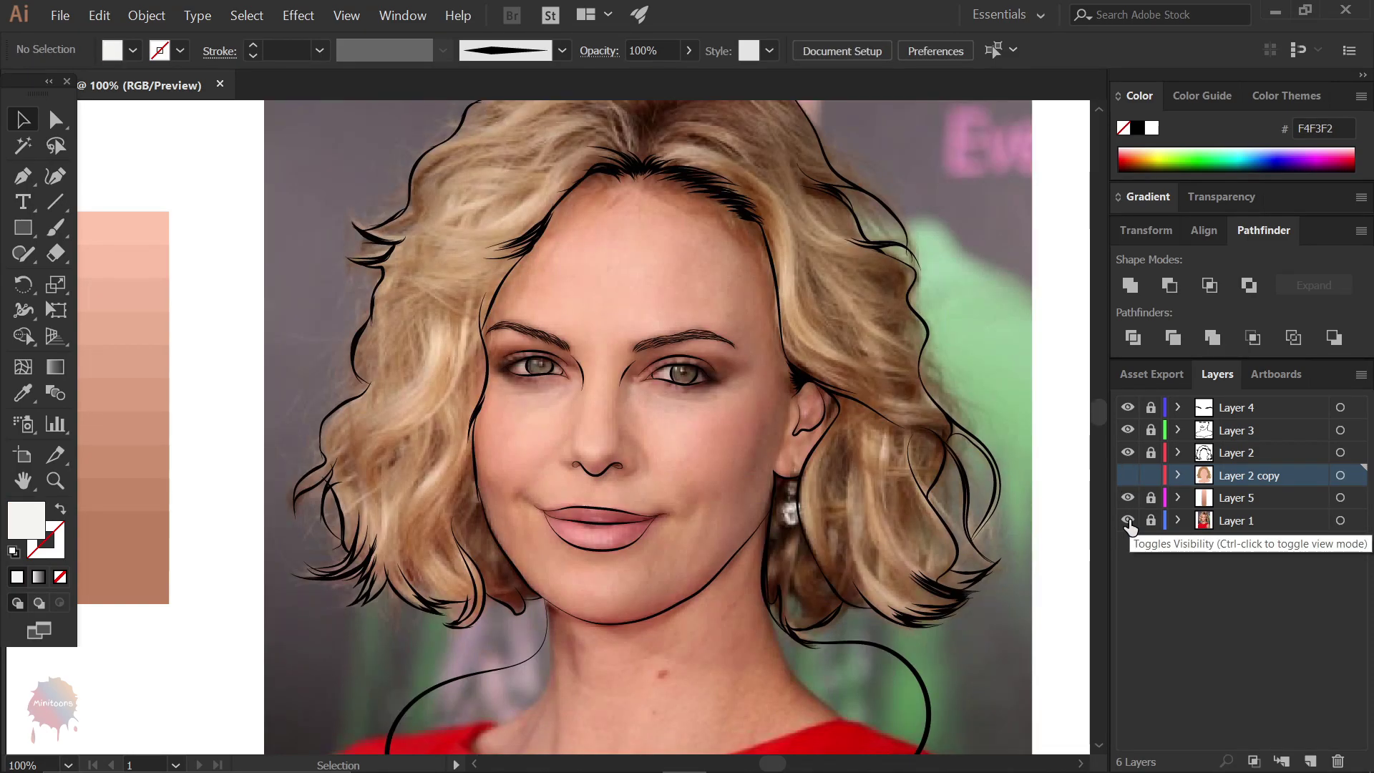
pyautogui.press('o')
pyautogui.press('i')
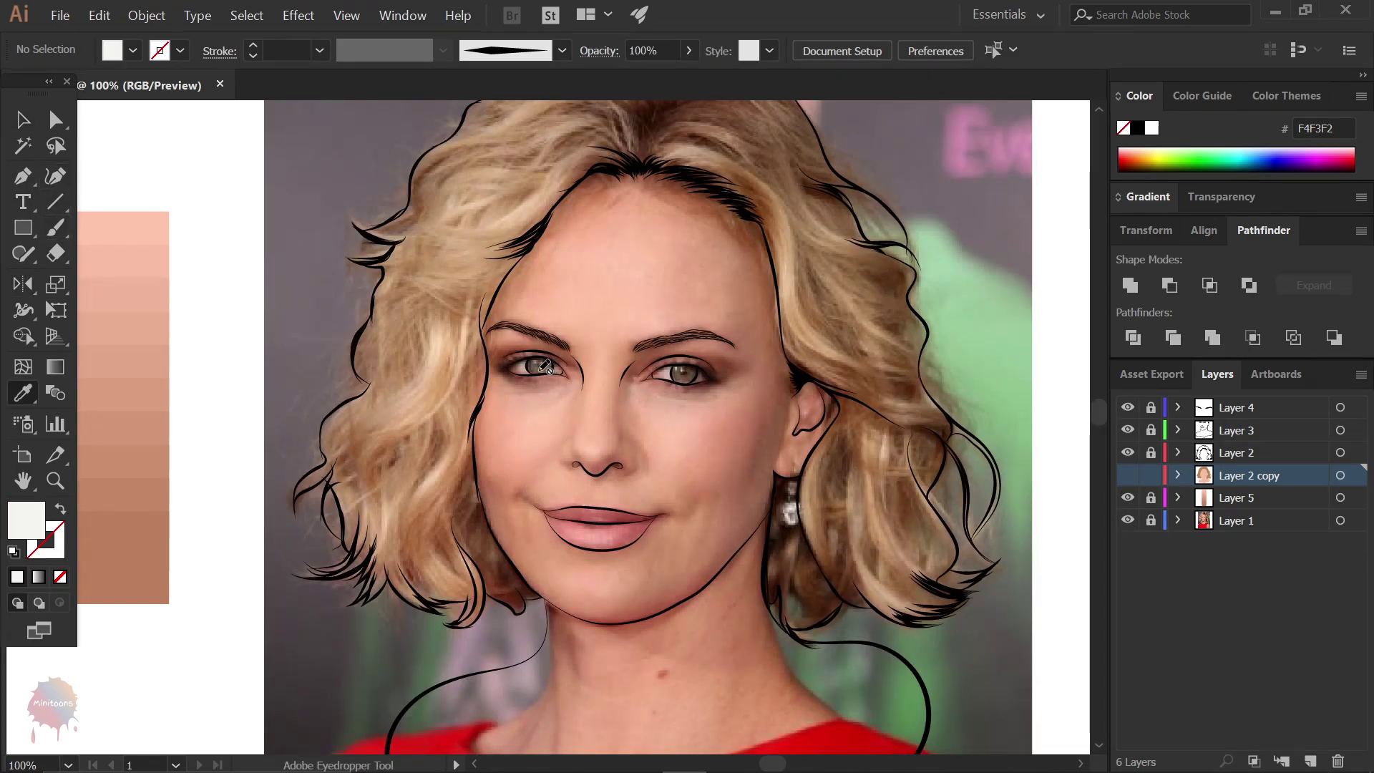
pyautogui.click(1128, 475)
pyautogui.press('v')
pyautogui.press('c')
pyautogui.press('v')
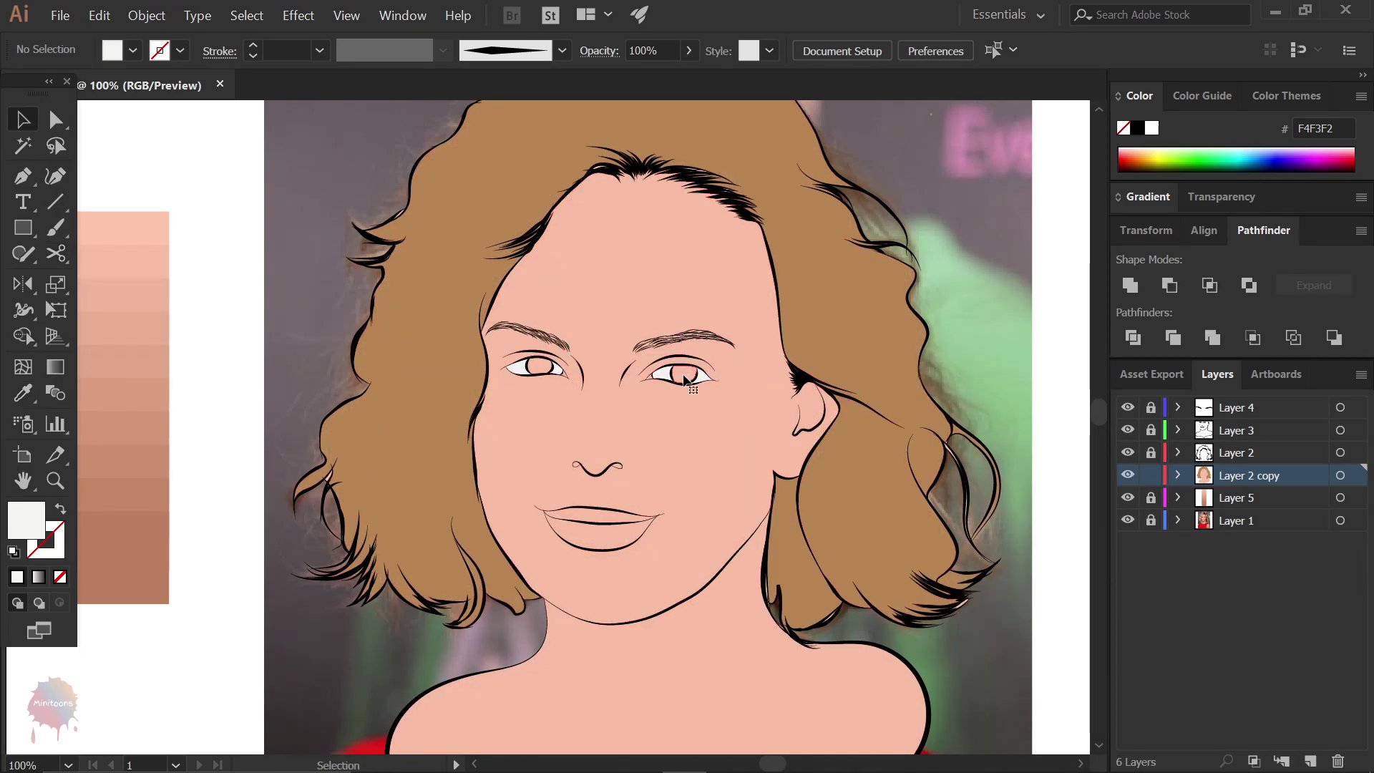
# - Fill the irises with a muted grey-green
pyautogui.click(685, 378)
pyautogui.doubleClick(26, 520)
pyautogui.click(714, 438)
pyautogui.click(502, 381)
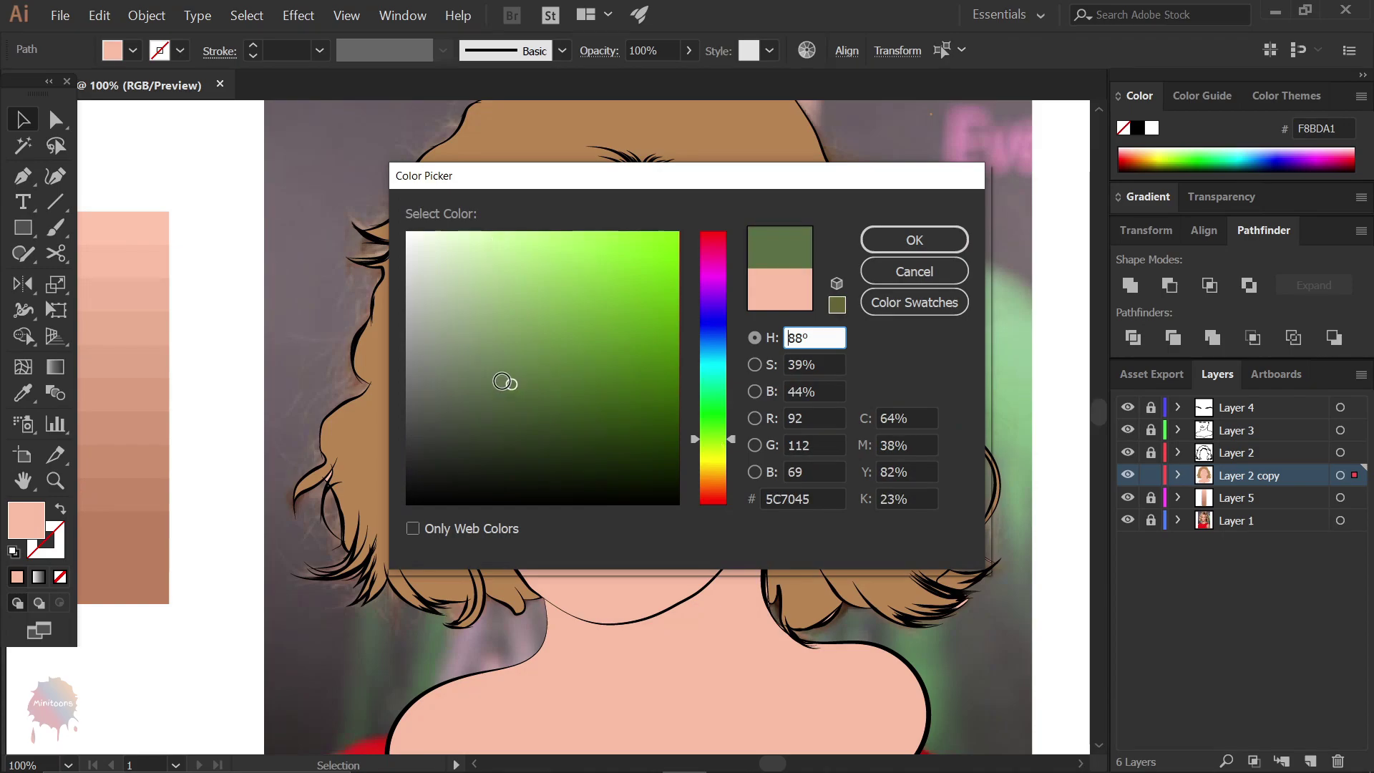
pyautogui.click(876, 239)
pyautogui.click(1065, 355)
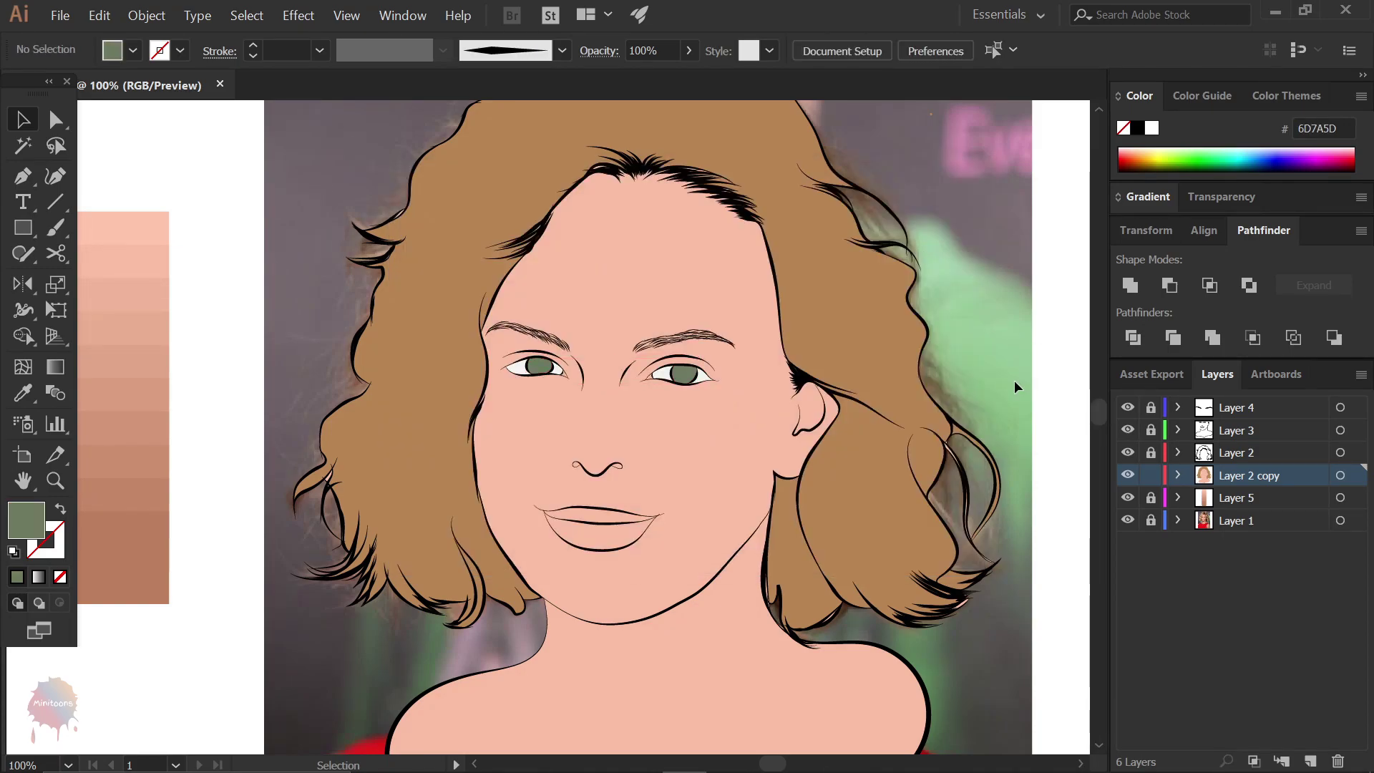
# - Fill both nostril loops with near-black 232222
pyautogui.click(618, 484)
pyautogui.click(1047, 415)
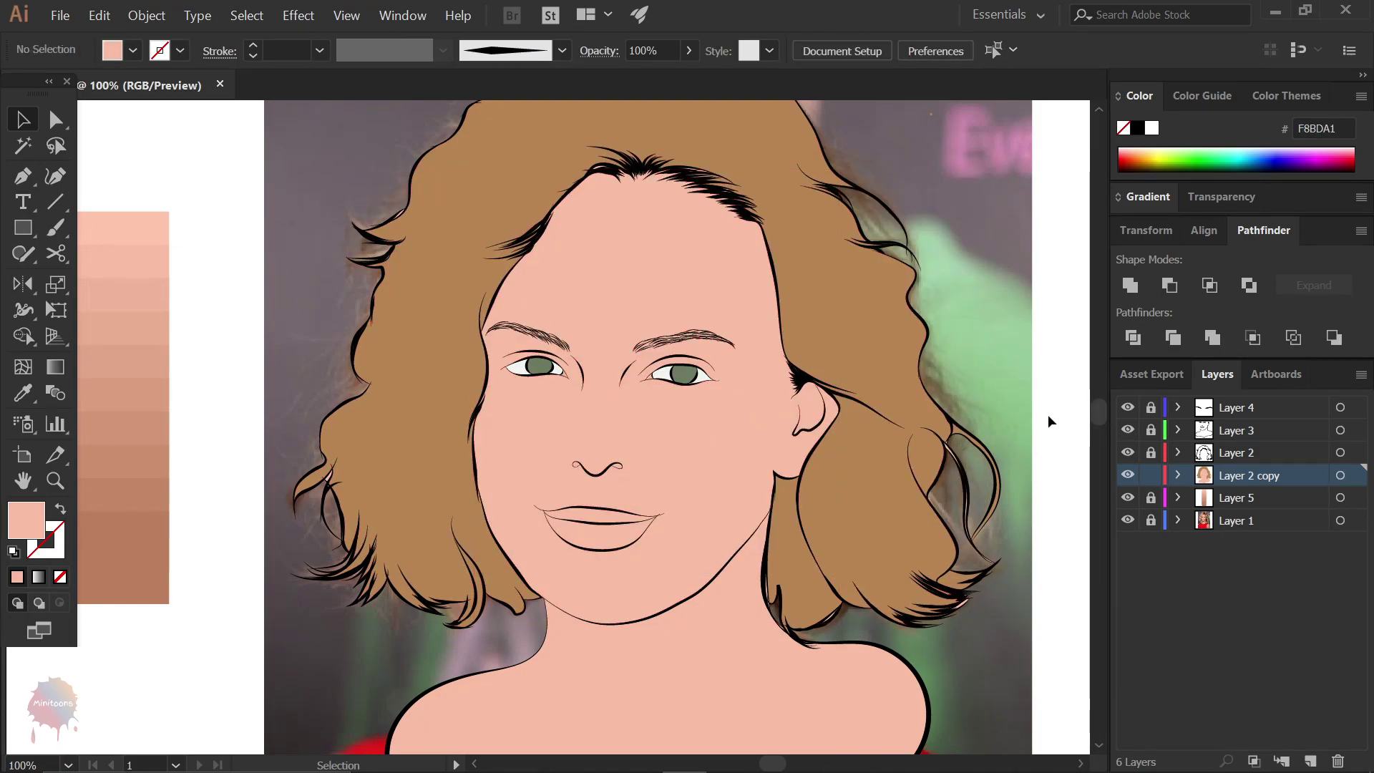
pyautogui.scroll(3, 630, 515)
pyautogui.scroll(4, 501, 386)
pyautogui.click(548, 392)
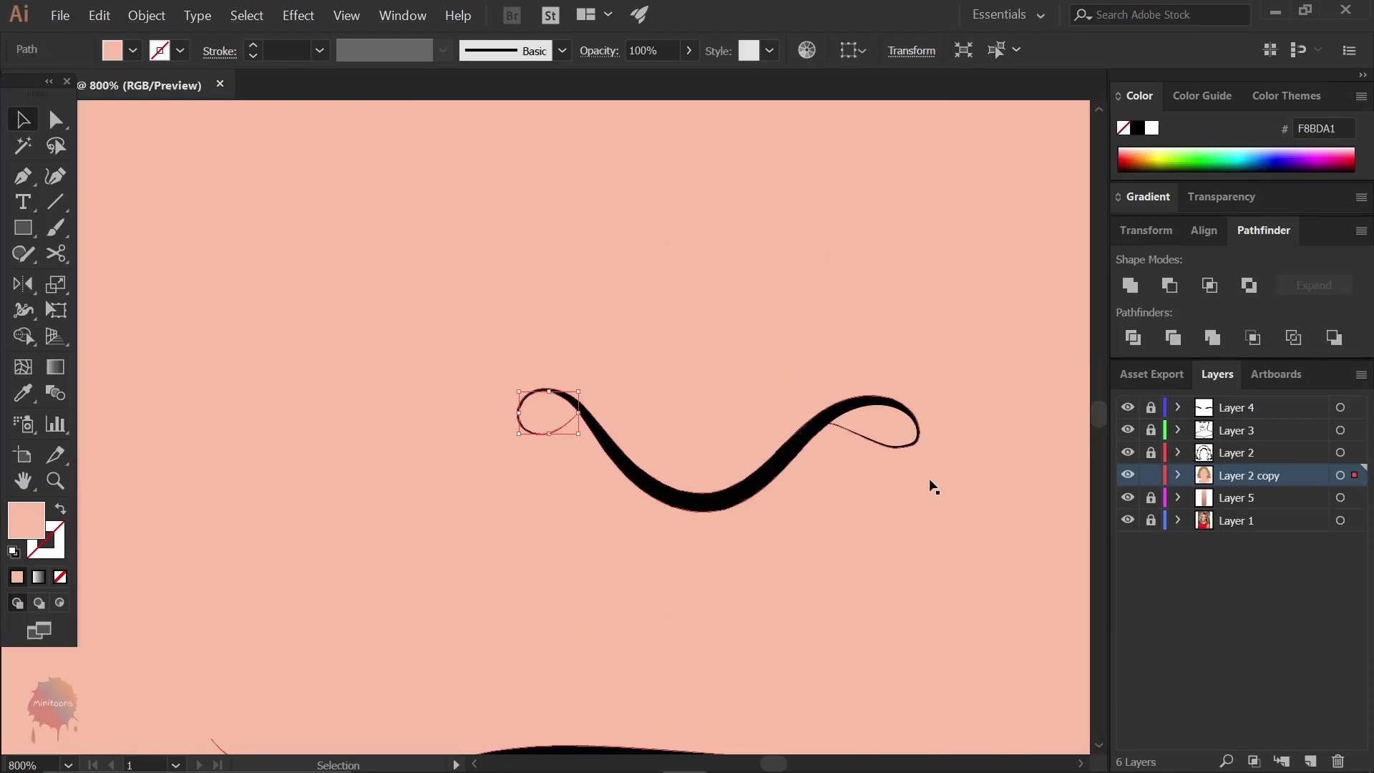
pyautogui.keyDown('shift'); pyautogui.click(880, 429); pyautogui.keyUp('shift')
pyautogui.doubleClick(26, 521)
pyautogui.click(408, 460)
pyautogui.click(914, 236)
pyautogui.hotkey('ctrl', 'shift', 'a')
# - Hide the reference photo layer and centre the portrait in view
pyautogui.scroll(-3, 669, 356)
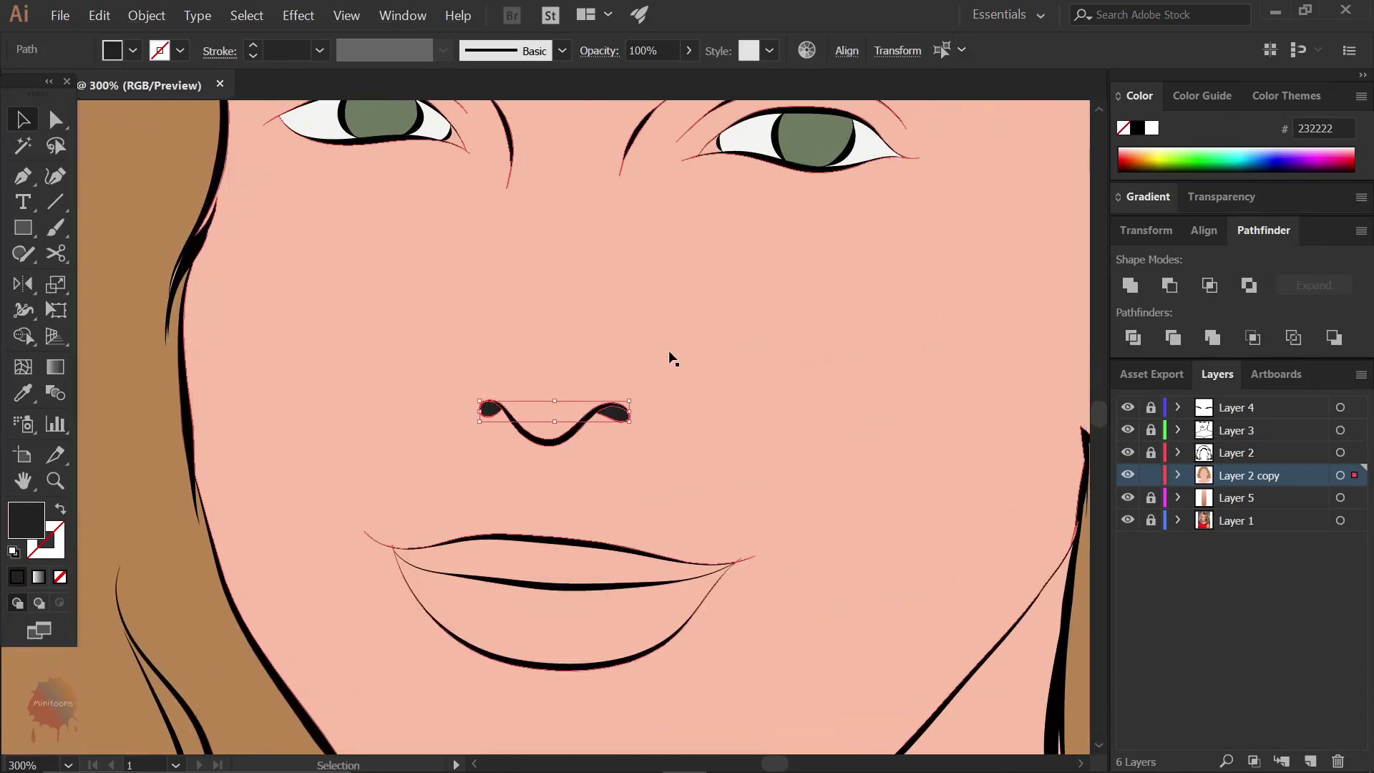
pyautogui.scroll(-3, 687, 340)
pyautogui.scroll(-1, 697, 338)
pyautogui.scroll(-1, 697, 338)
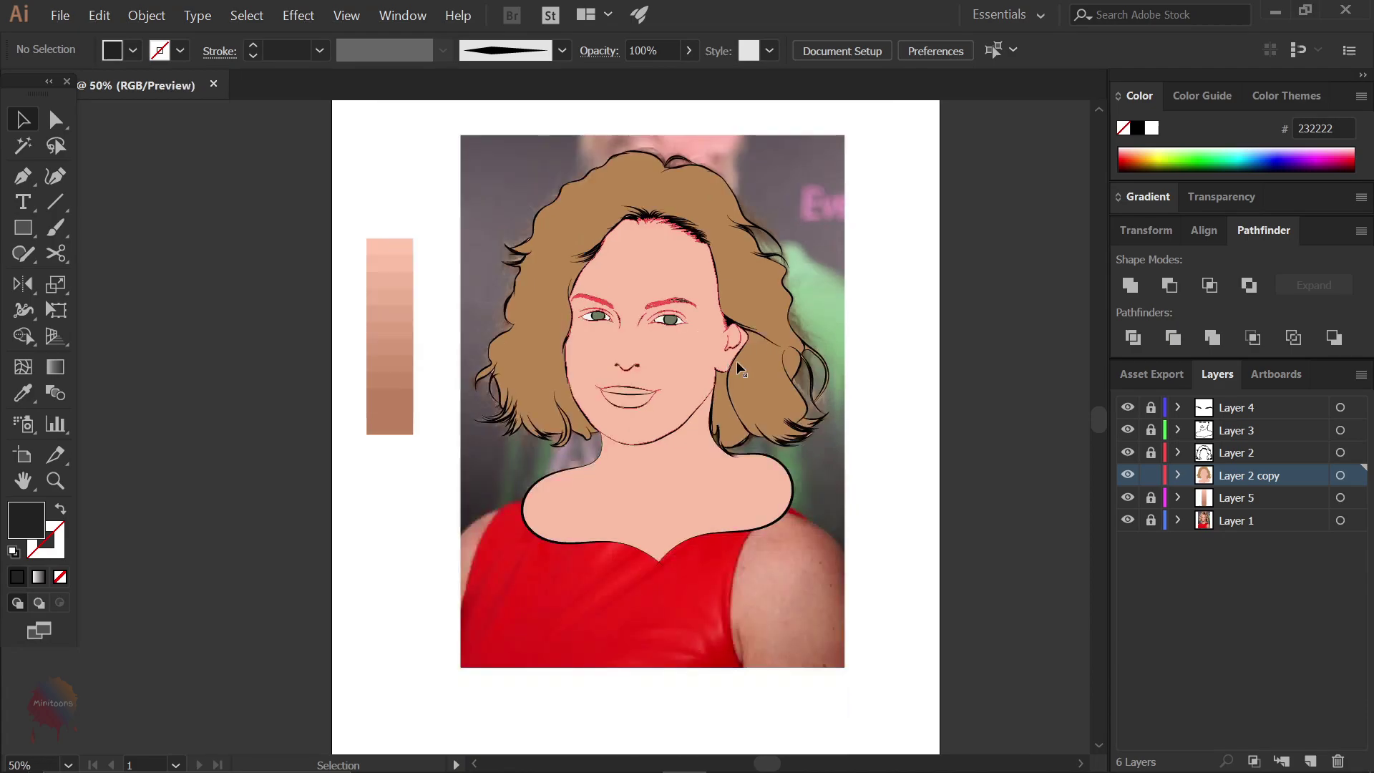
pyautogui.click(1127, 520)
pyautogui.moveTo(966, 500); pyautogui.dragTo(943, 521)
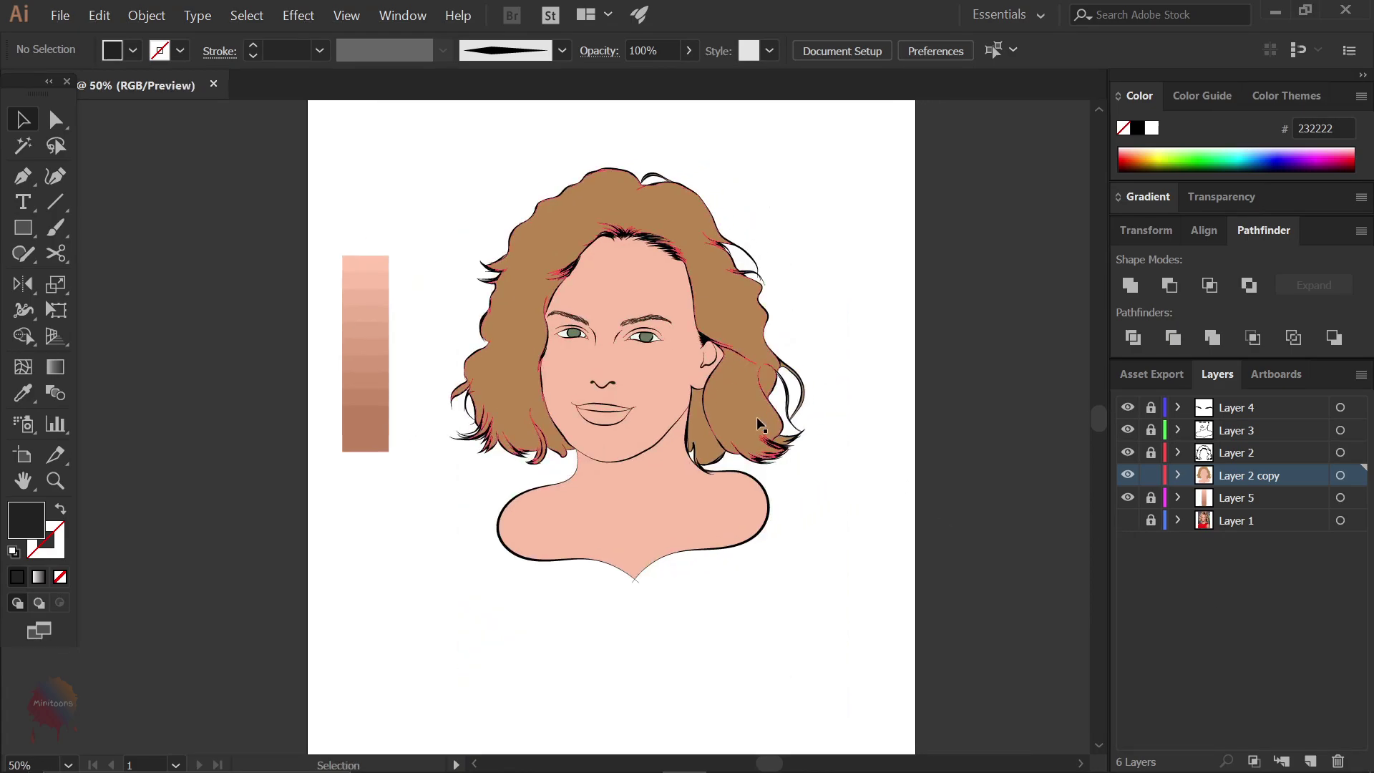
# - Give the lips a deeper rosy-brown fill, D68667
pyautogui.click(605, 415)
pyautogui.hotkey('ctrl', '1')
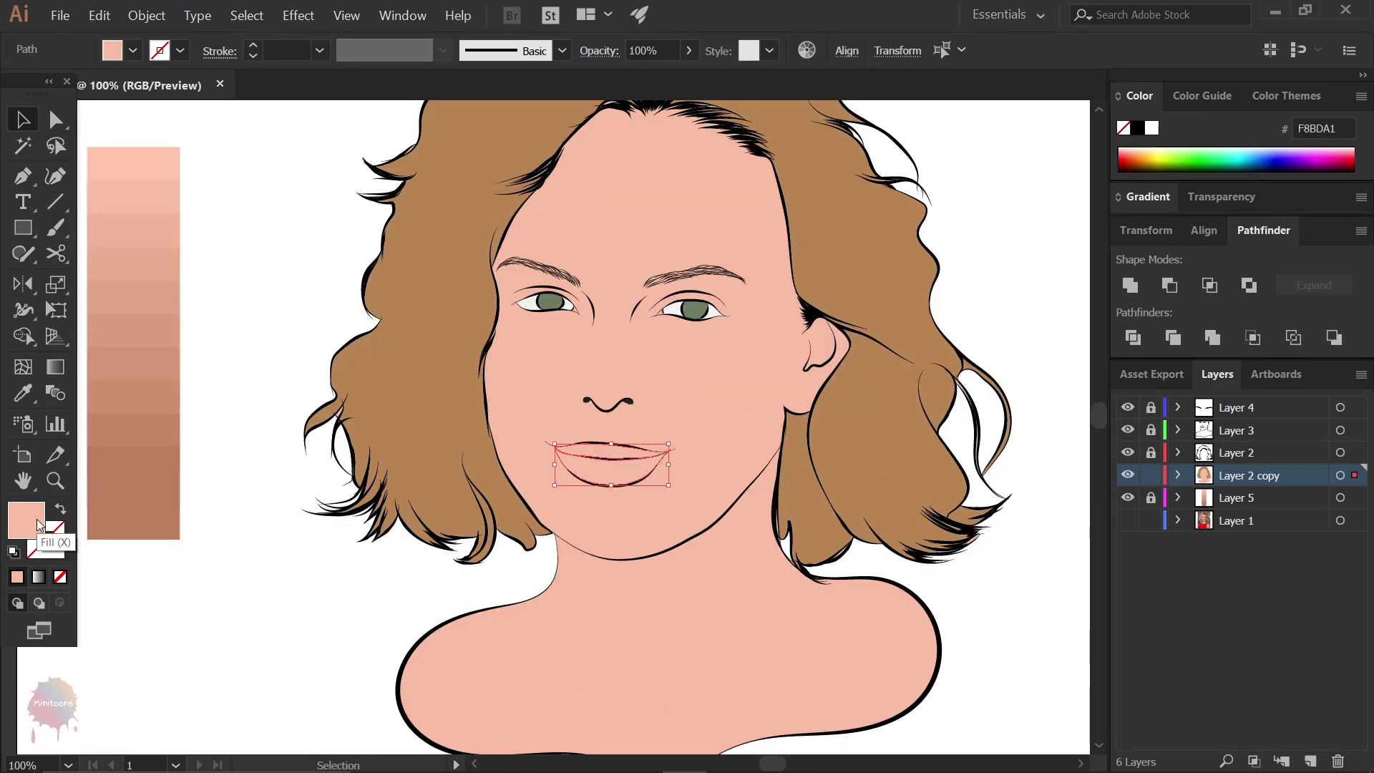
pyautogui.doubleClick(28, 519)
pyautogui.moveTo(531, 272)
pyautogui.mouseDown()
pyautogui.moveTo(520, 281)
pyautogui.moveTo(547, 283)
pyautogui.mouseUp()
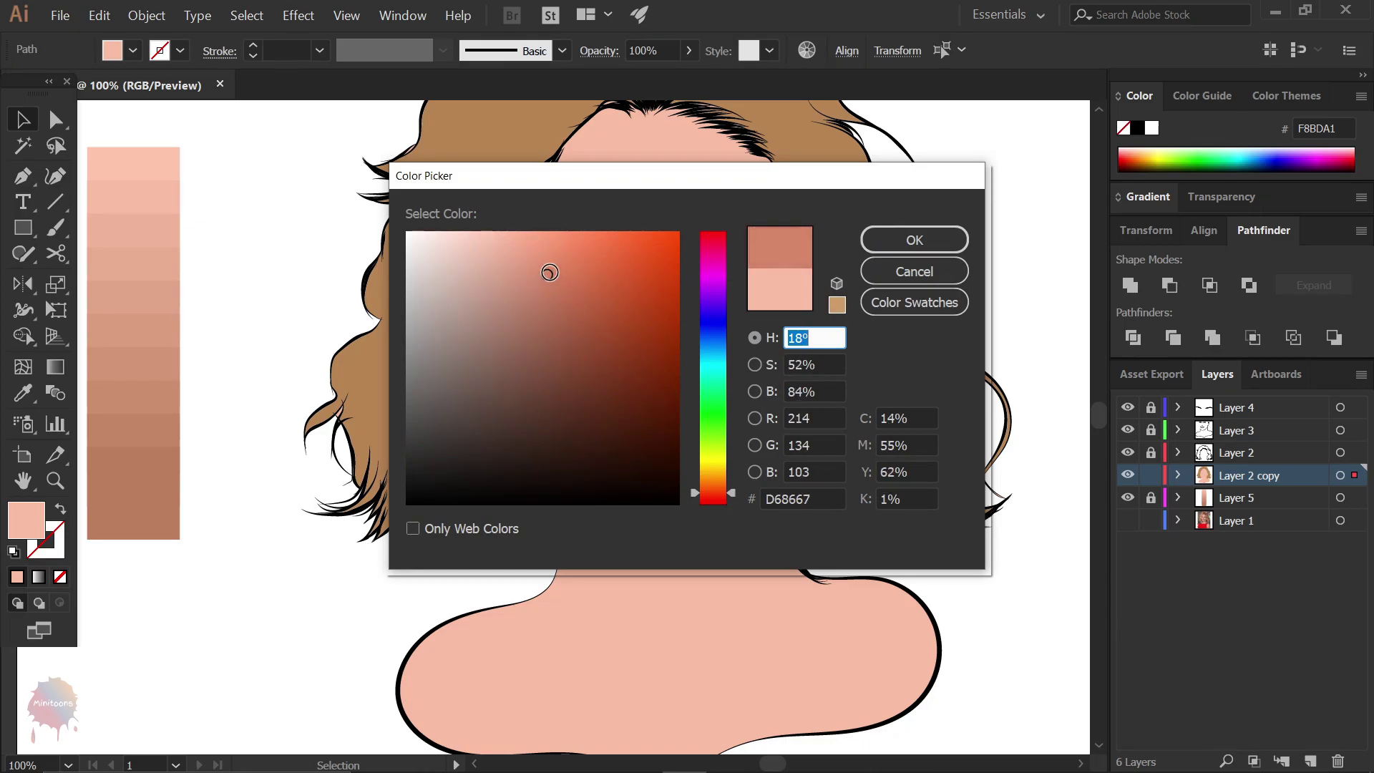
pyautogui.click(915, 239)
pyautogui.click(968, 251)
pyautogui.hotkey('ctrl', '-')
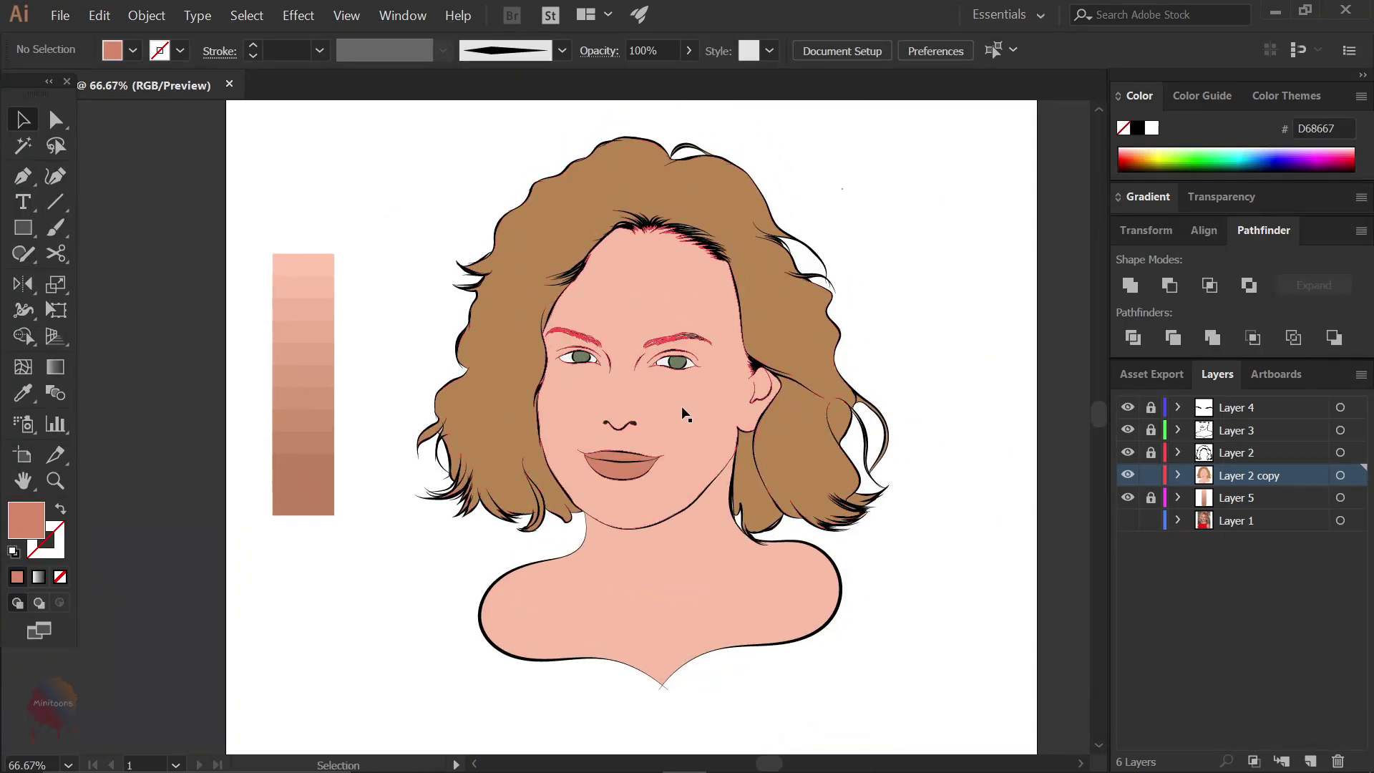
# - Sample a darker skin tone onto the face so it reads deeper than the neck
pyautogui.click(675, 390)
pyautogui.press('i')
pyautogui.click(299, 330)
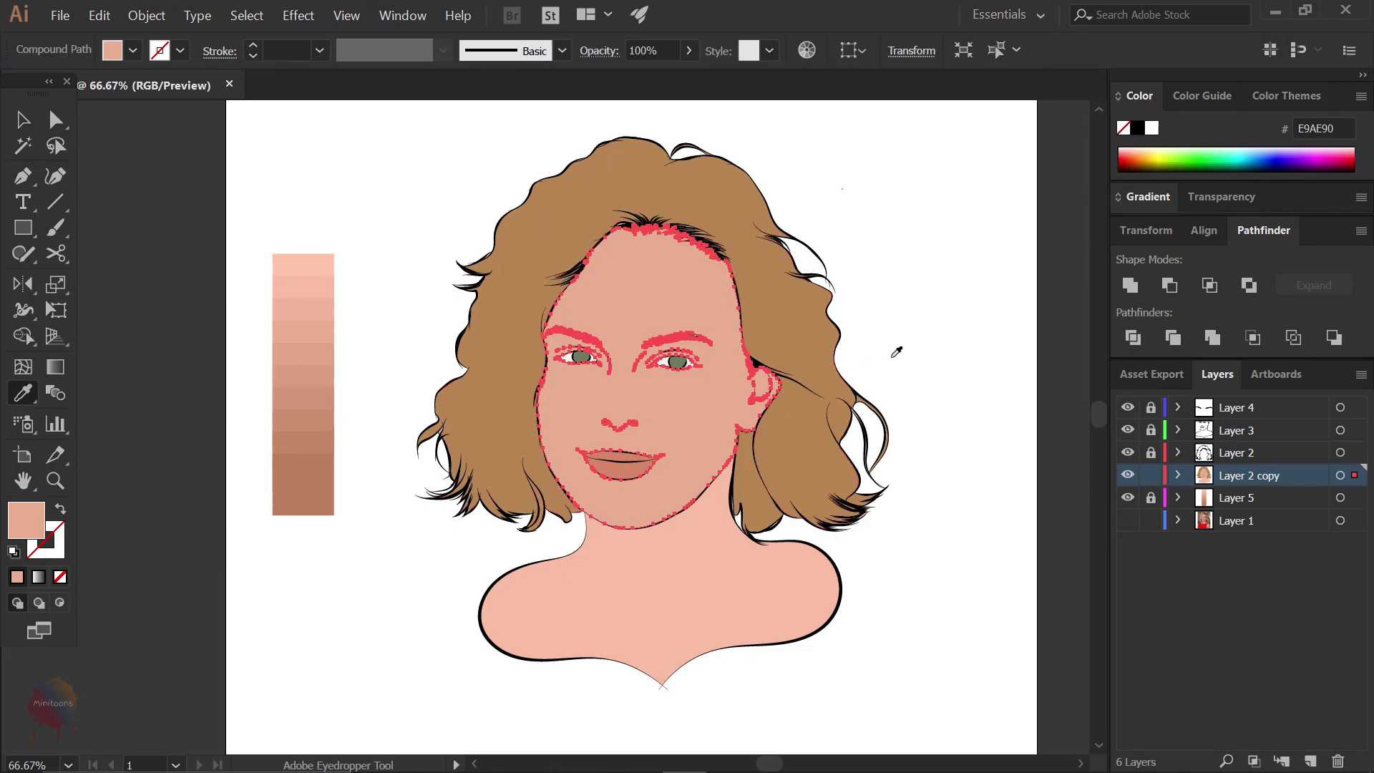
pyautogui.click(315, 355)
pyautogui.press('v')
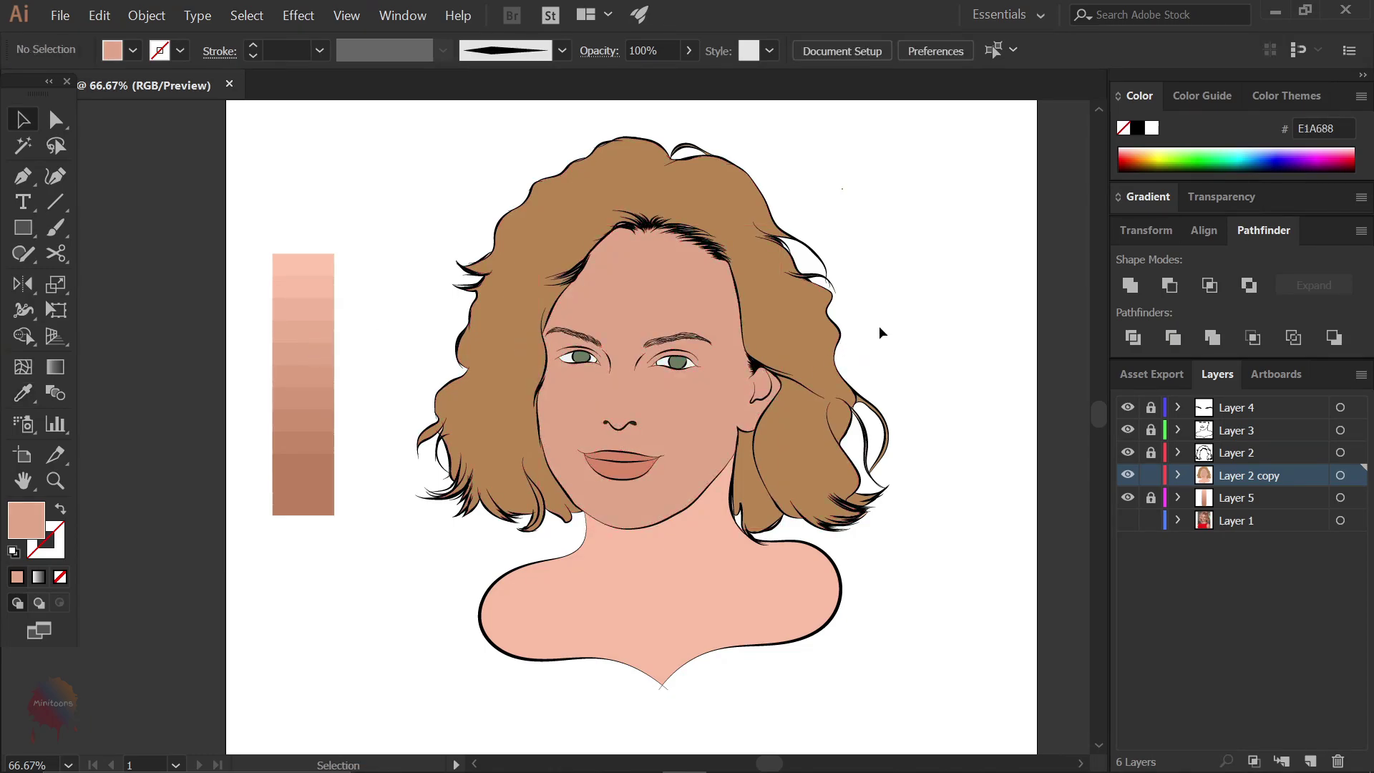
pyautogui.click(906, 329)
pyautogui.click(687, 416)
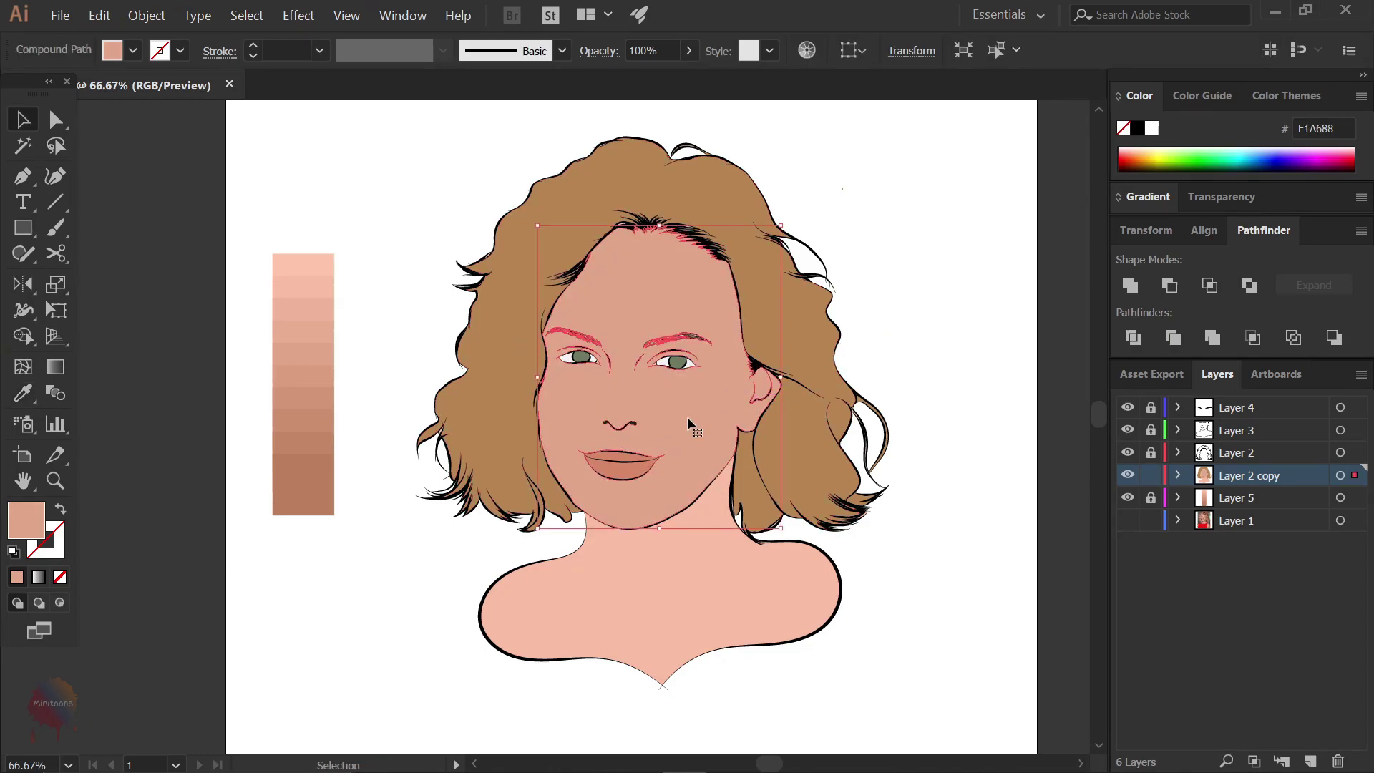
pyautogui.press('i')
pyautogui.press('v')
pyautogui.click(963, 323)
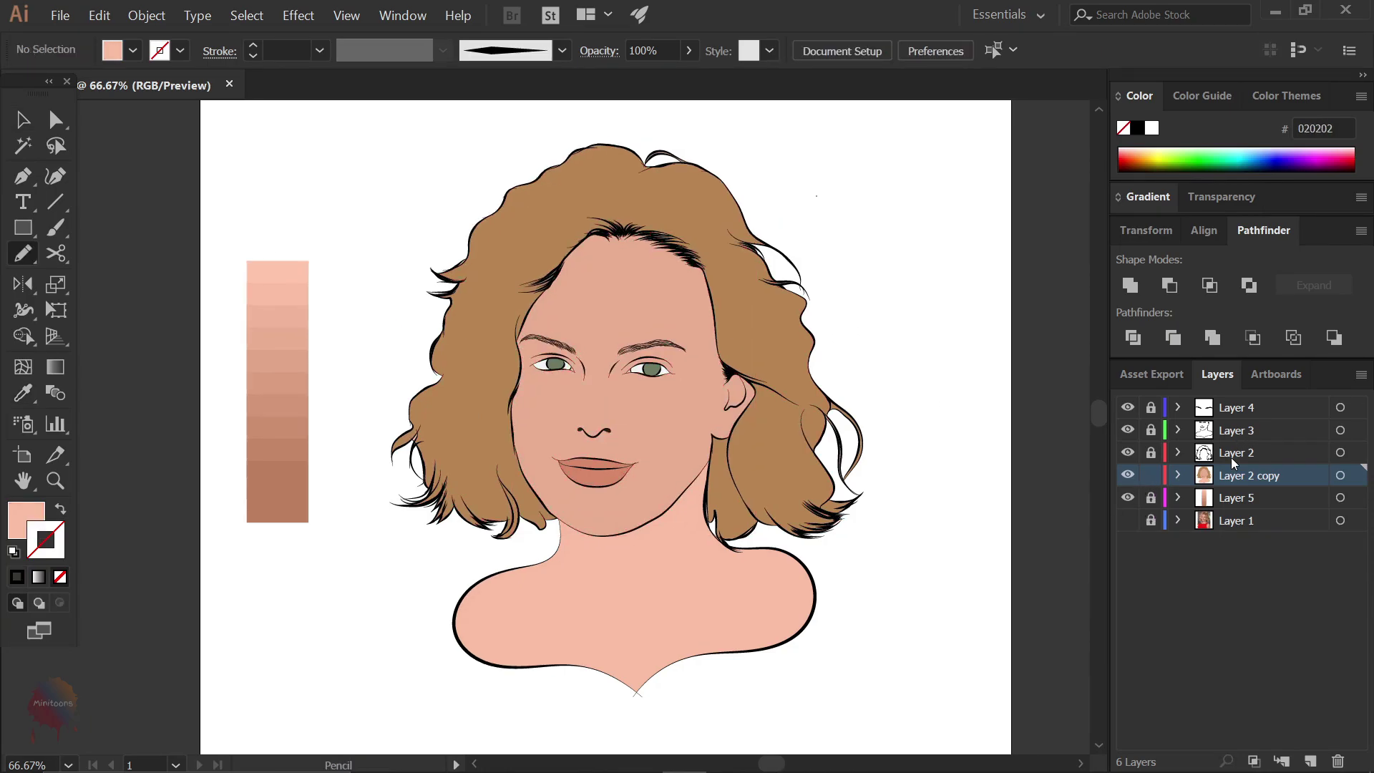
# - Set the Layer 2 copy layer colour to maroon
pyautogui.doubleClick(1187, 478)
pyautogui.click(707, 322)
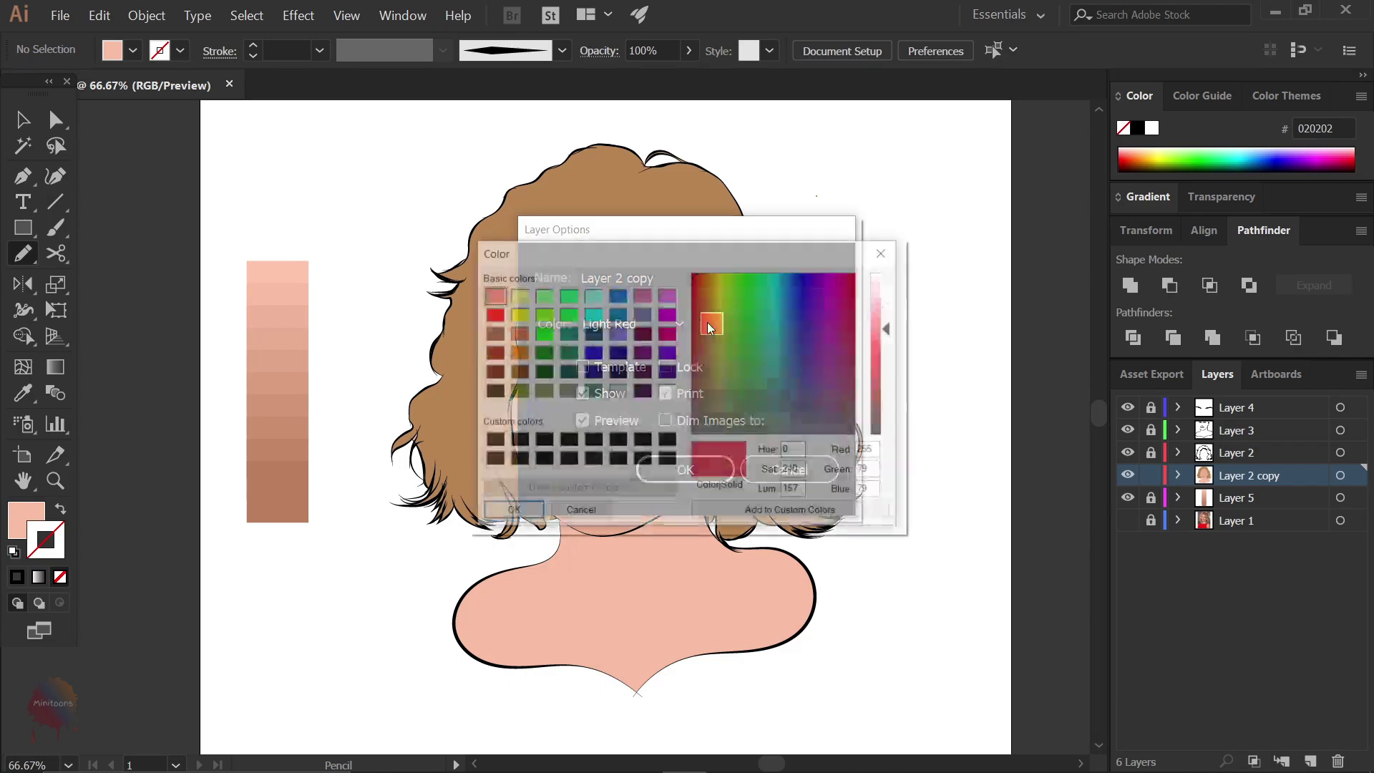
pyautogui.click(642, 332)
pyautogui.press('Return')
pyautogui.press('Return')
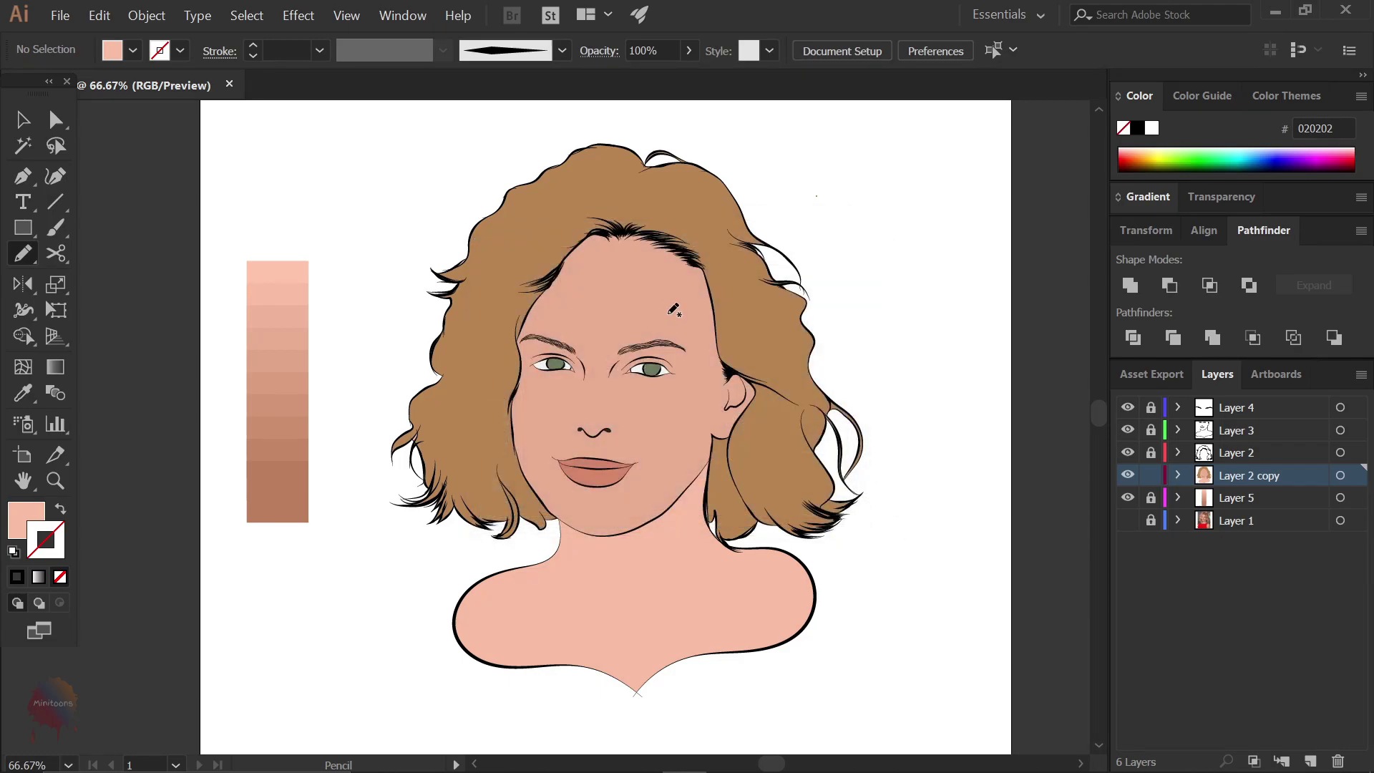
# - Start pencilling a shadow outline down from the hairline on the face's right edge
pyautogui.keyDown('alt'); pyautogui.scroll(1, 670, 289); pyautogui.keyUp('alt')
pyautogui.keyDown('alt'); pyautogui.scroll(1, 683, 275); pyautogui.keyUp('alt')
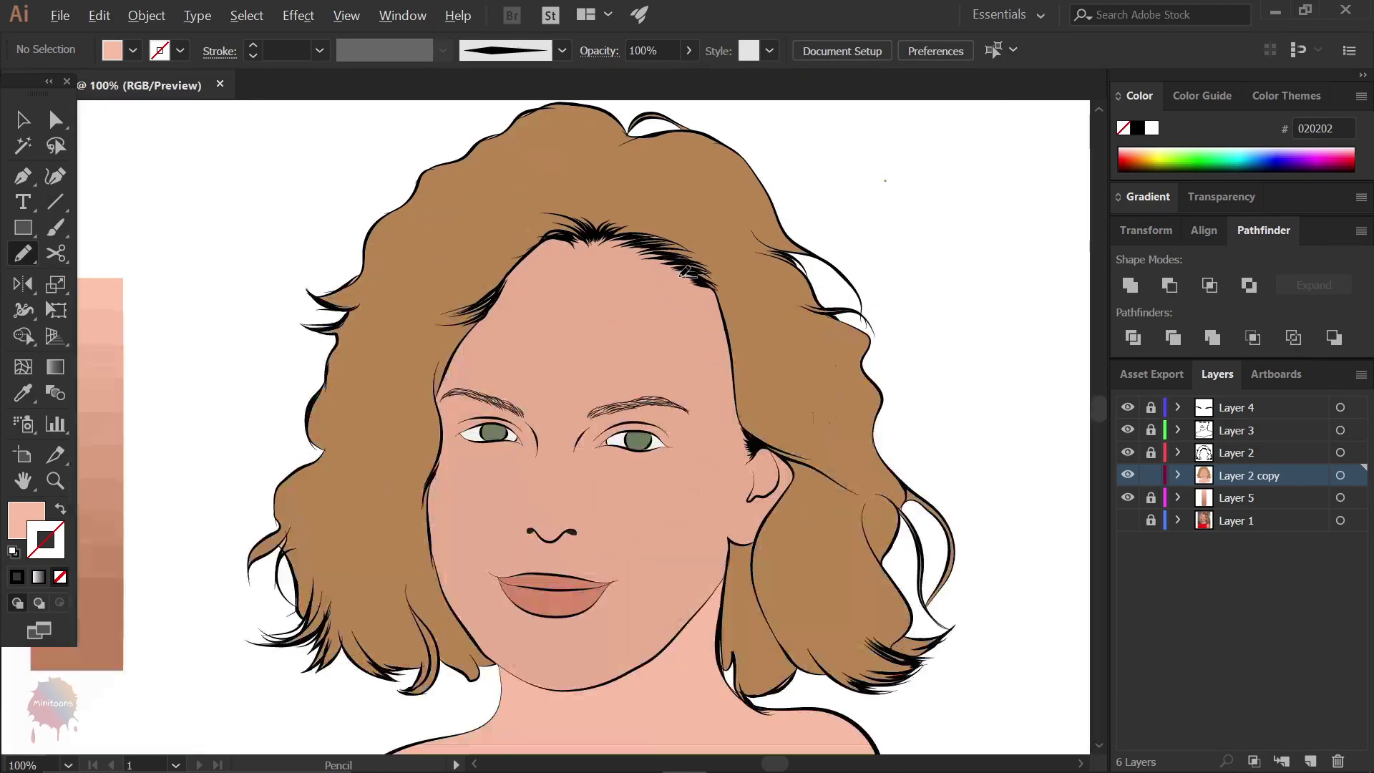
pyautogui.keyDown('alt'); pyautogui.scroll(1, 686, 264); pyautogui.keyUp('alt')
pyautogui.keyDown('alt'); pyautogui.scroll(1, 690, 307); pyautogui.keyUp('alt')
pyautogui.scroll(-1, 693, 321)
pyautogui.scroll(1, 672, 304)
pyautogui.hscroll(2, 654, 292)
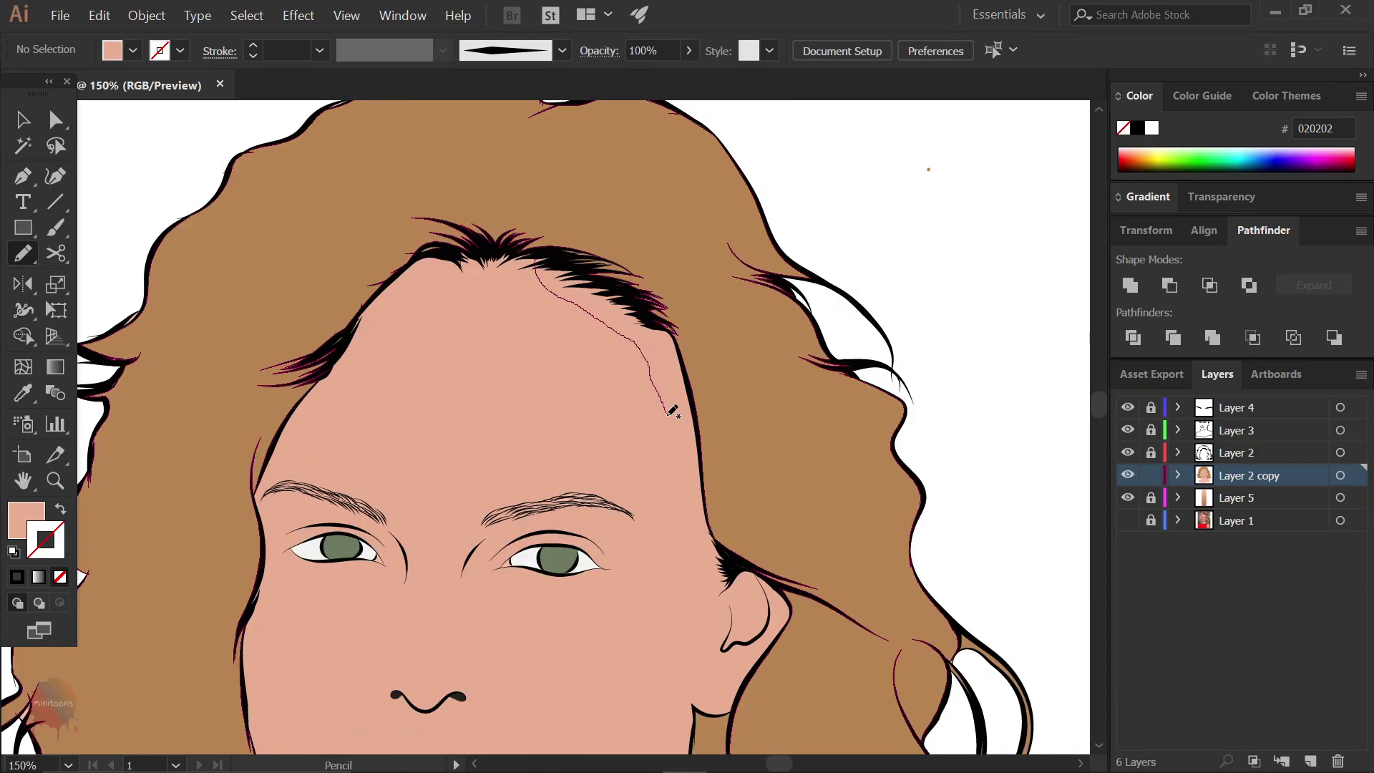
pyautogui.moveTo(677, 634); pyautogui.dragTo(673, 628)
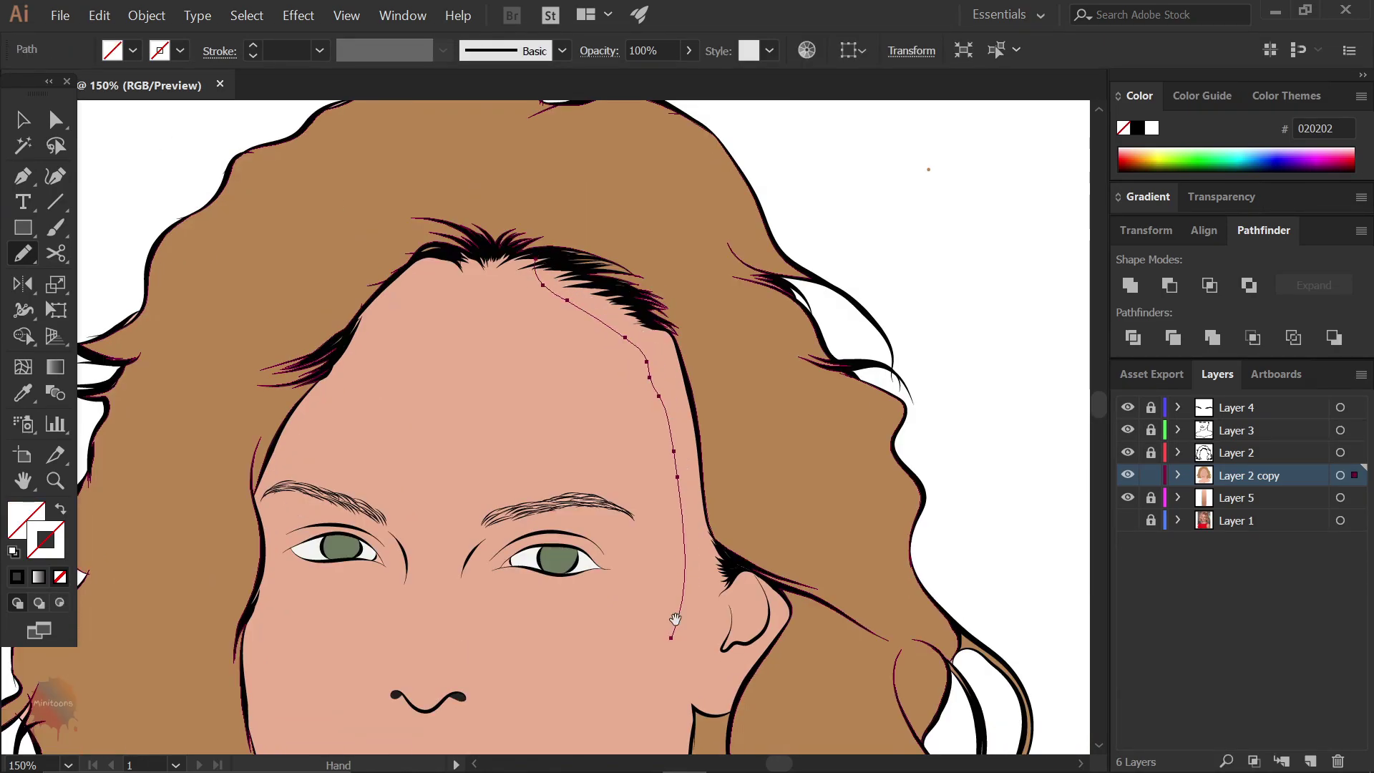
# - Extend the shadow outline from ear to hairline and close the shape
pyautogui.scroll(-3, 683, 537)
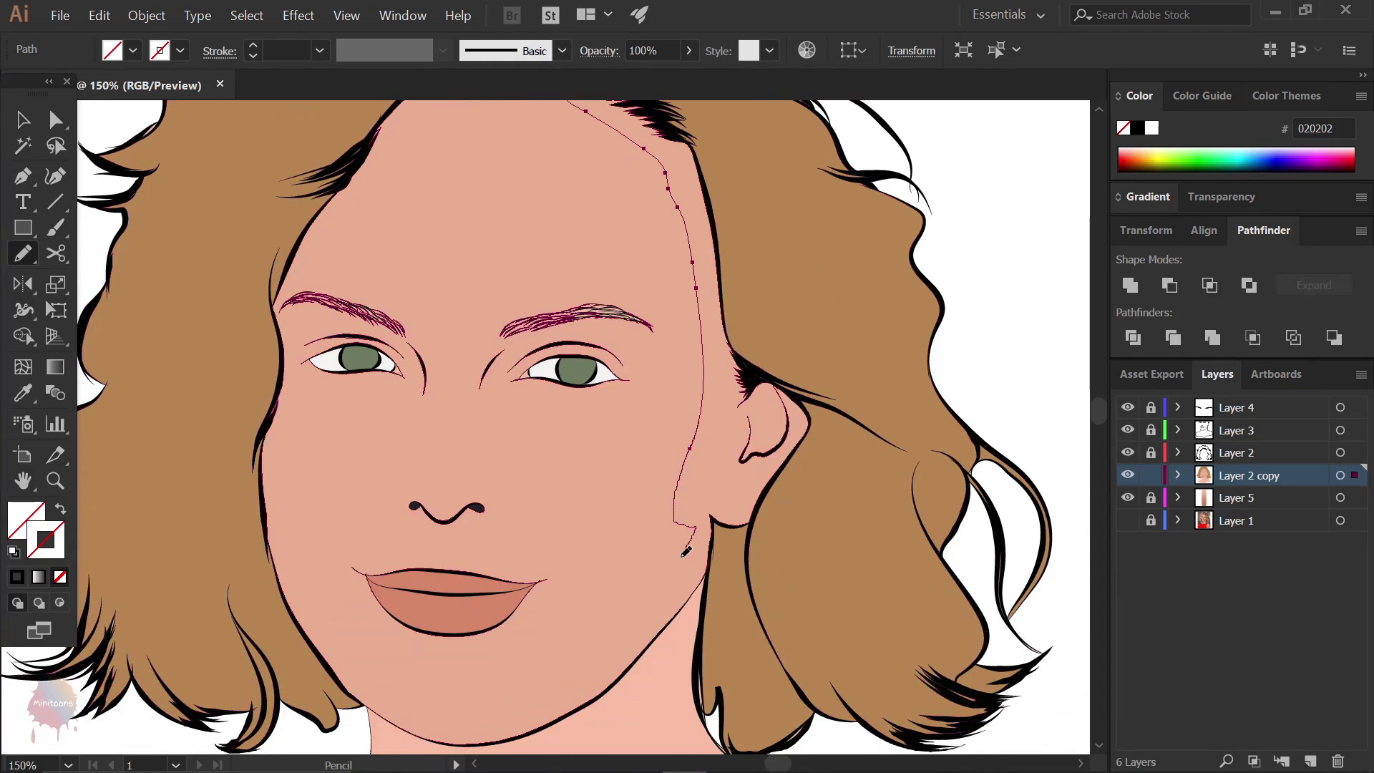
pyautogui.scroll(-3, 562, 710)
pyautogui.keyDown('alt'); pyautogui.scroll(2, 523, 607); pyautogui.keyUp('alt')
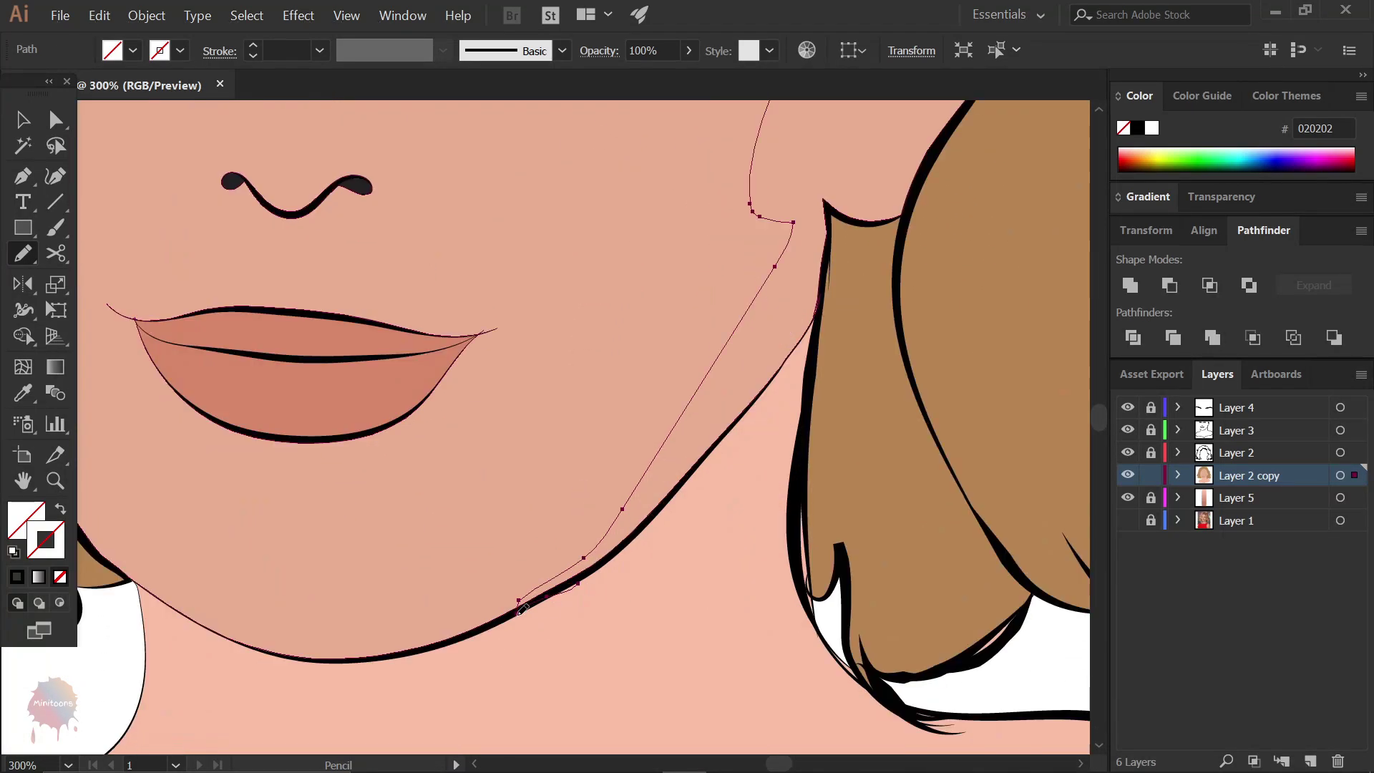
pyautogui.scroll(3, 812, 325)
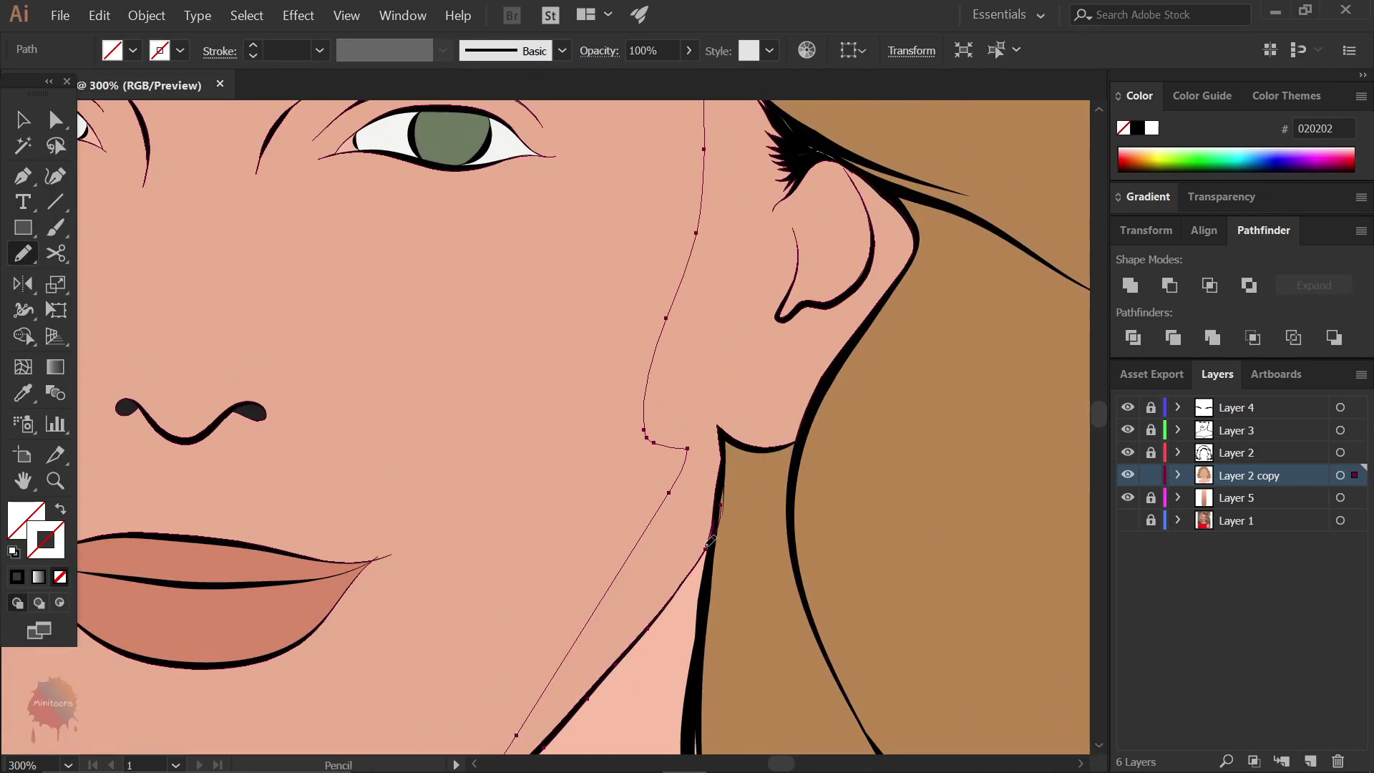
pyautogui.scroll(5, 776, 608)
pyautogui.moveTo(776, 607); pyautogui.dragTo(837, 413)
pyautogui.scroll(3, 791, 491)
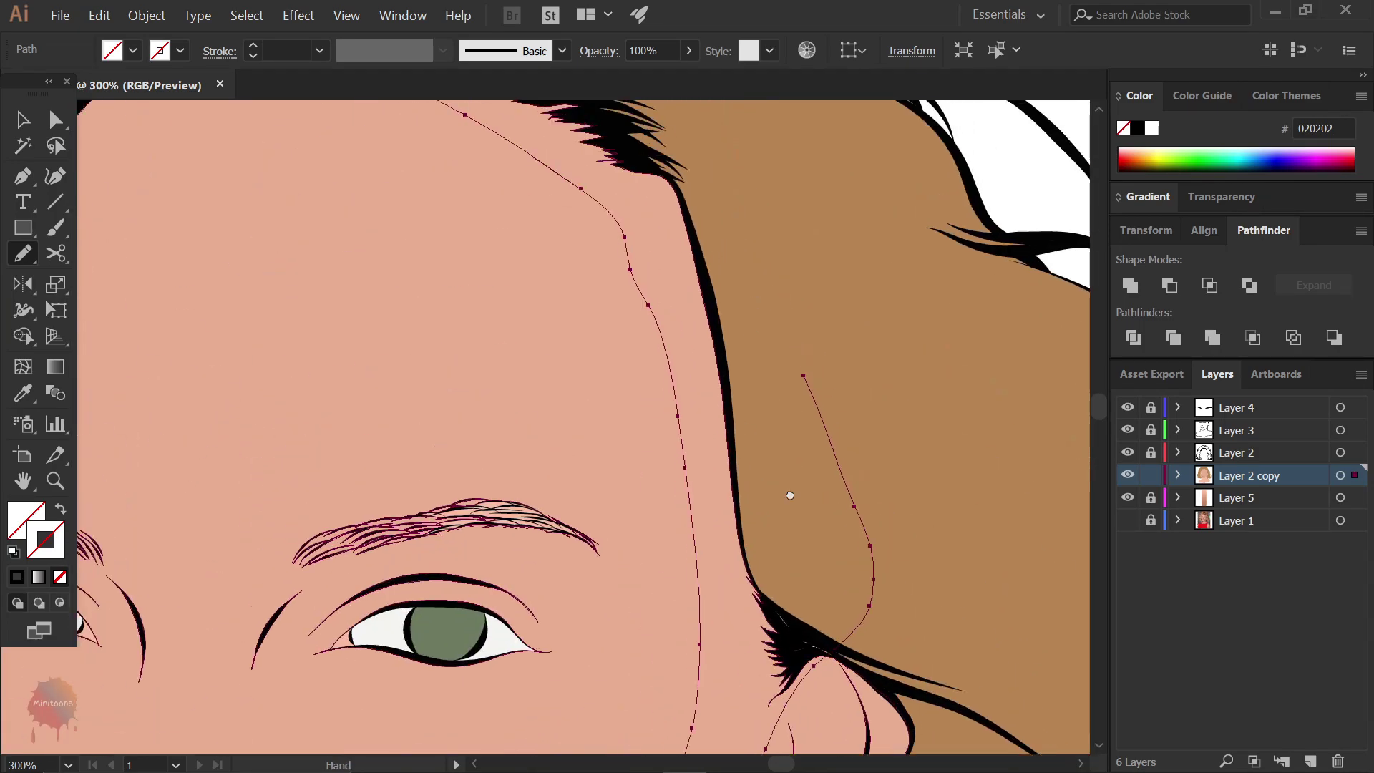
pyautogui.keyDown('alt'); pyautogui.scroll(-2, 791, 490); pyautogui.keyUp('alt')
pyautogui.moveTo(822, 506); pyautogui.dragTo(646, 324)
# - Fill the shadow with a sampled darker skin tone and arrange it behind the hair
pyautogui.press('i')
pyautogui.hotkey('ctrl', '-')
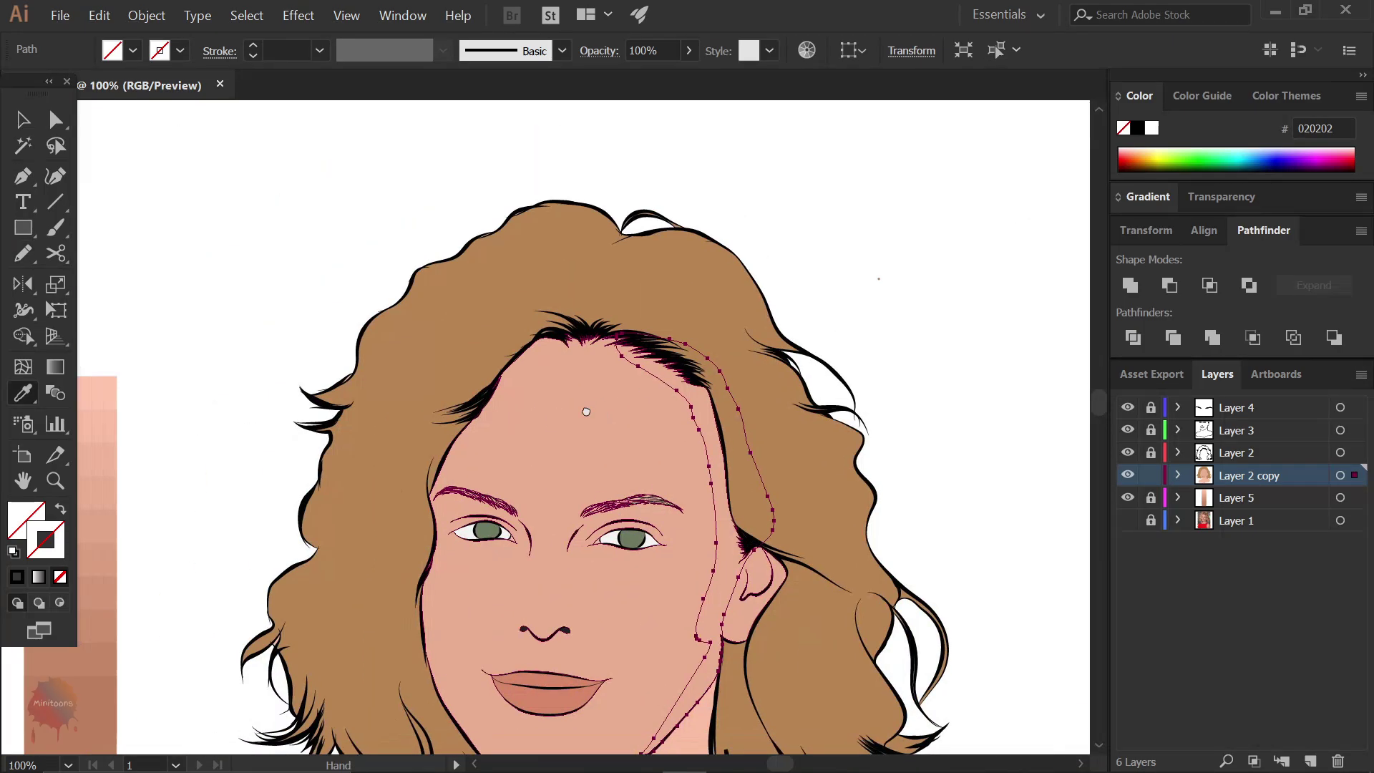
pyautogui.hscroll(-3, 443, 430)
pyautogui.click(270, 558)
pyautogui.hscroll(3, 501, 429)
pyautogui.press('v')
pyautogui.rightClick(810, 369)
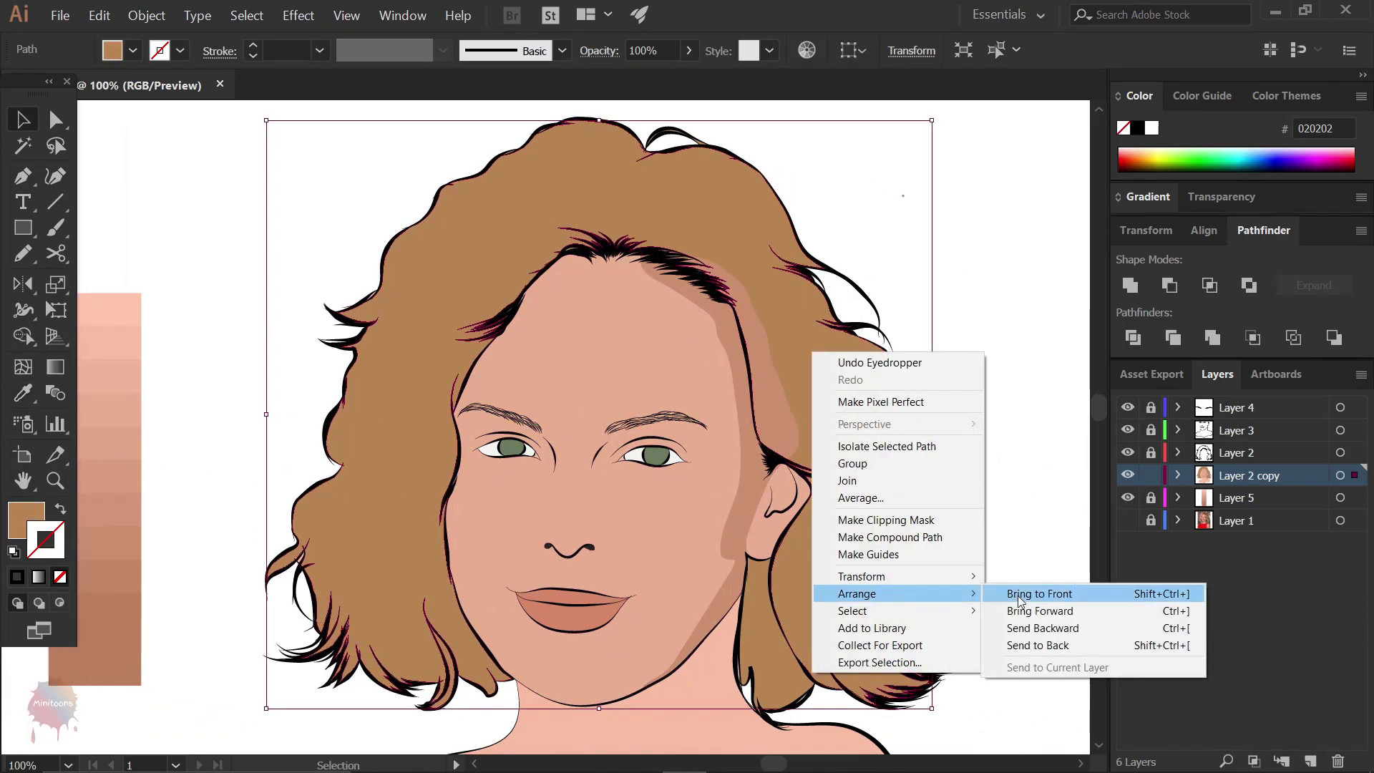
pyautogui.click(1048, 641)
pyautogui.hotkey('ctrl', 'shift', 'a')
pyautogui.press('n')
pyautogui.scroll(-1, 620, 223)
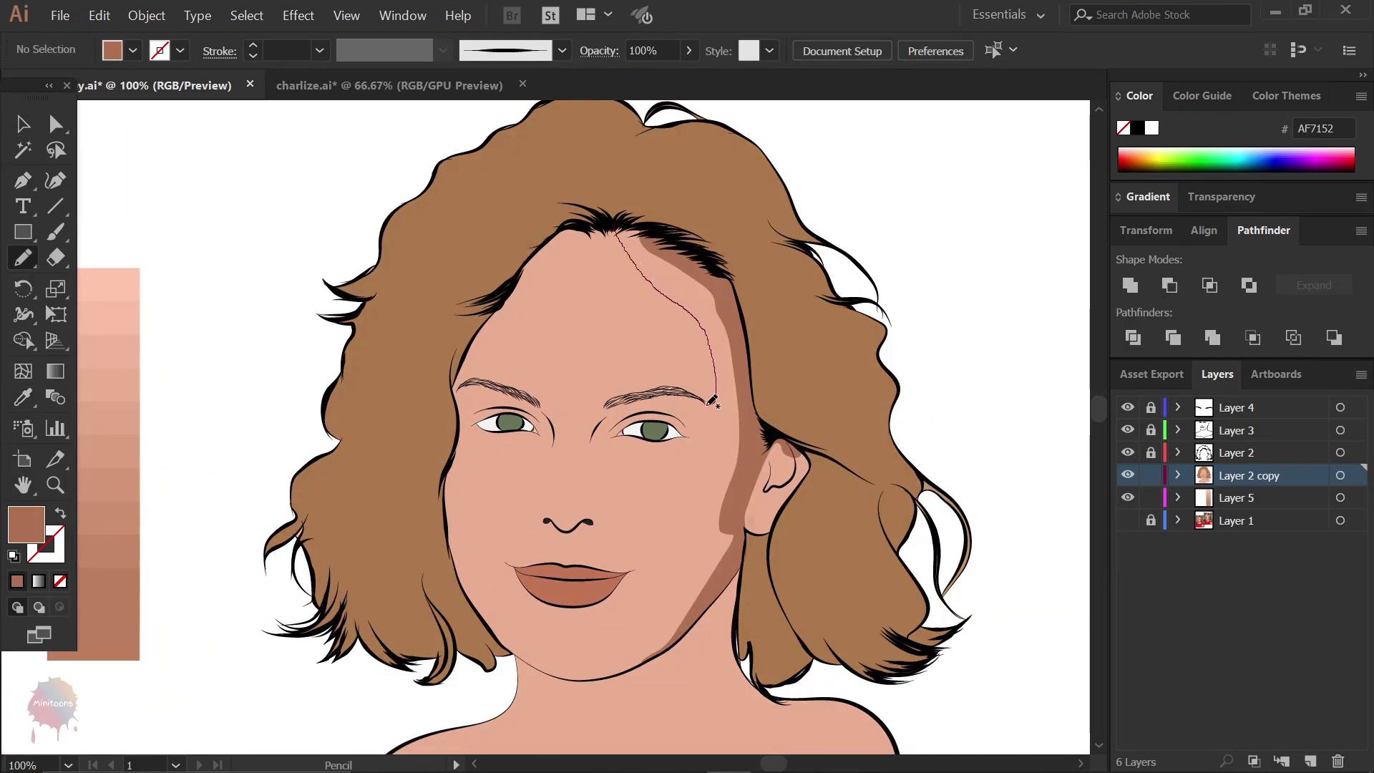
# - Pencil a shadow outline down the forehead, along the jaw to the chin and up the hair edge
pyautogui.moveTo(686, 412); pyautogui.dragTo(683, 416)
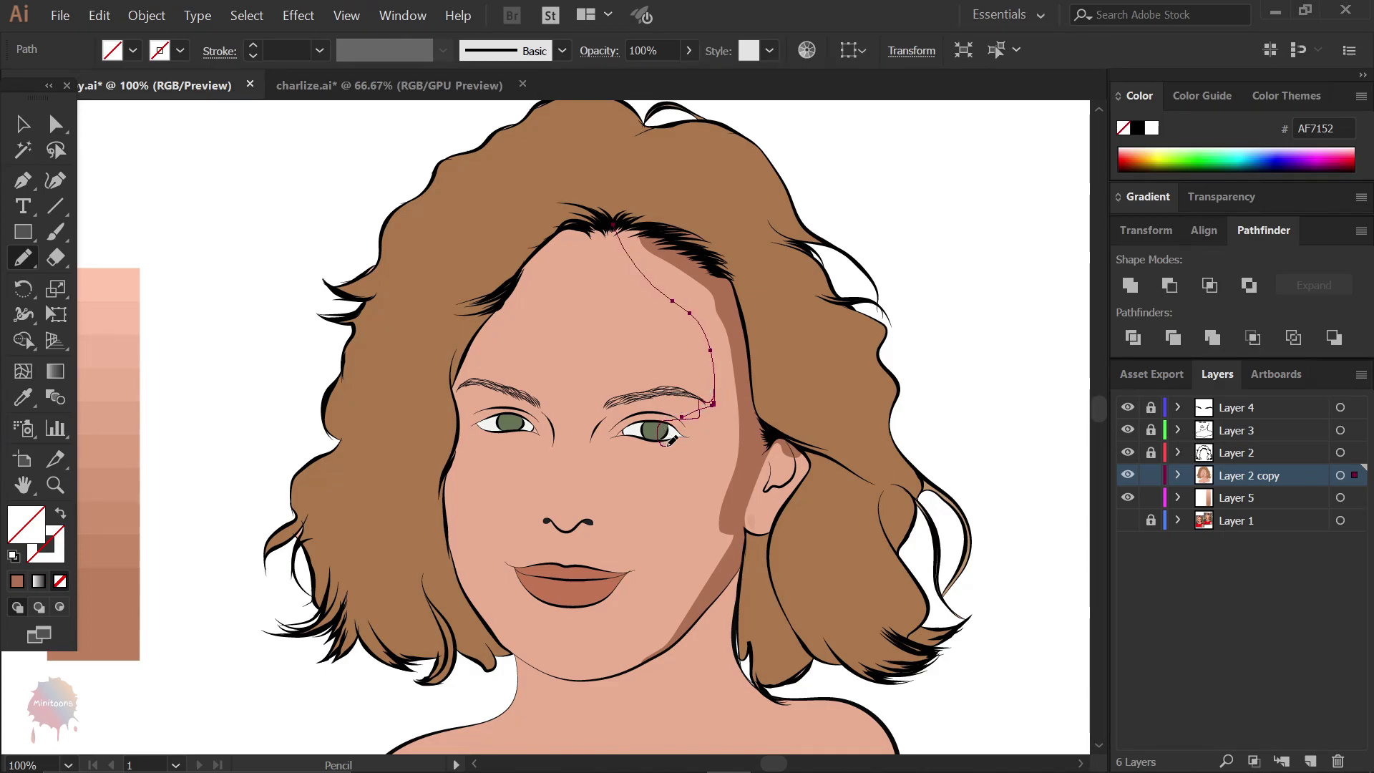
pyautogui.moveTo(670, 441)
pyautogui.mouseDown()
pyautogui.moveTo(713, 476)
pyautogui.moveTo(583, 625)
pyautogui.mouseUp()
pyautogui.scroll(-1, 713, 444)
pyautogui.scroll(2, 614, 665)
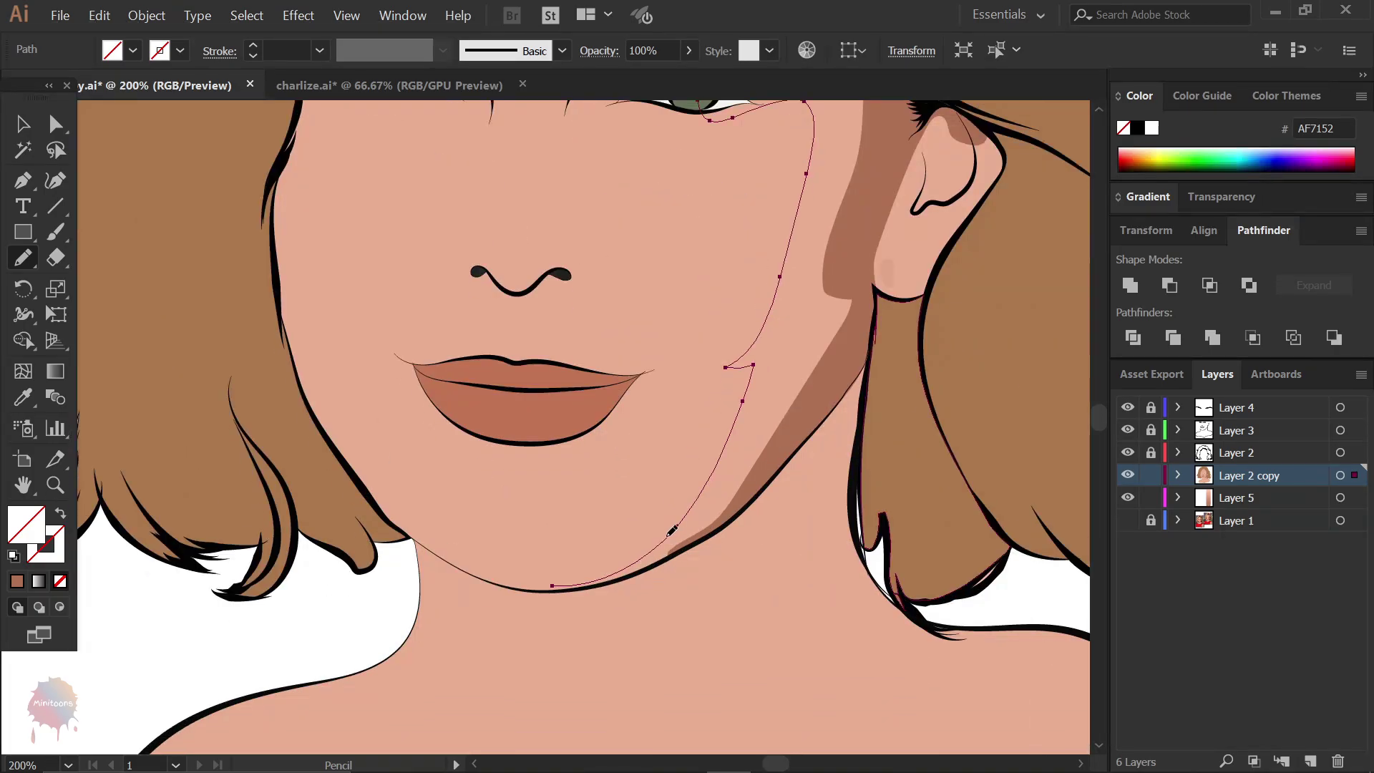
pyautogui.moveTo(652, 566); pyautogui.dragTo(556, 591)
pyautogui.scroll(-1, 772, 470)
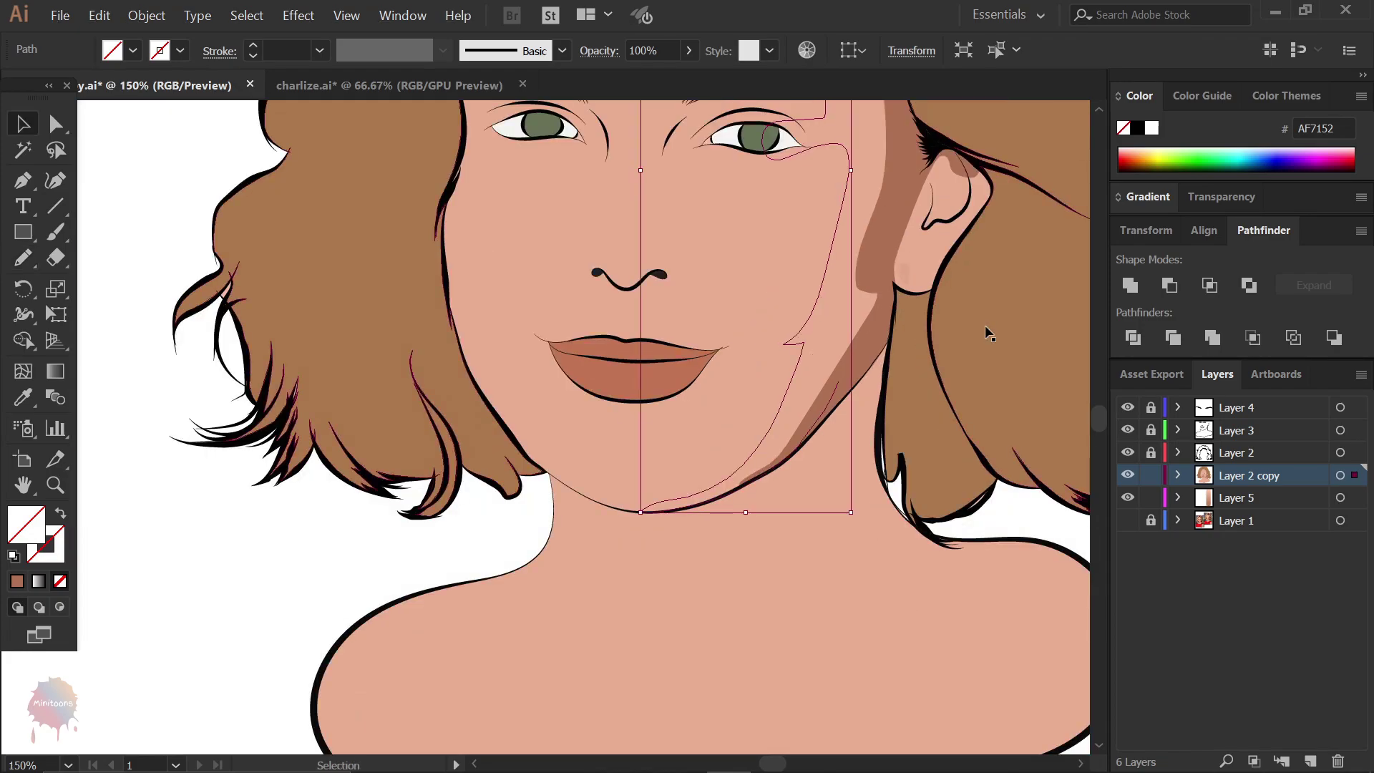
pyautogui.scroll(3, 588, 589)
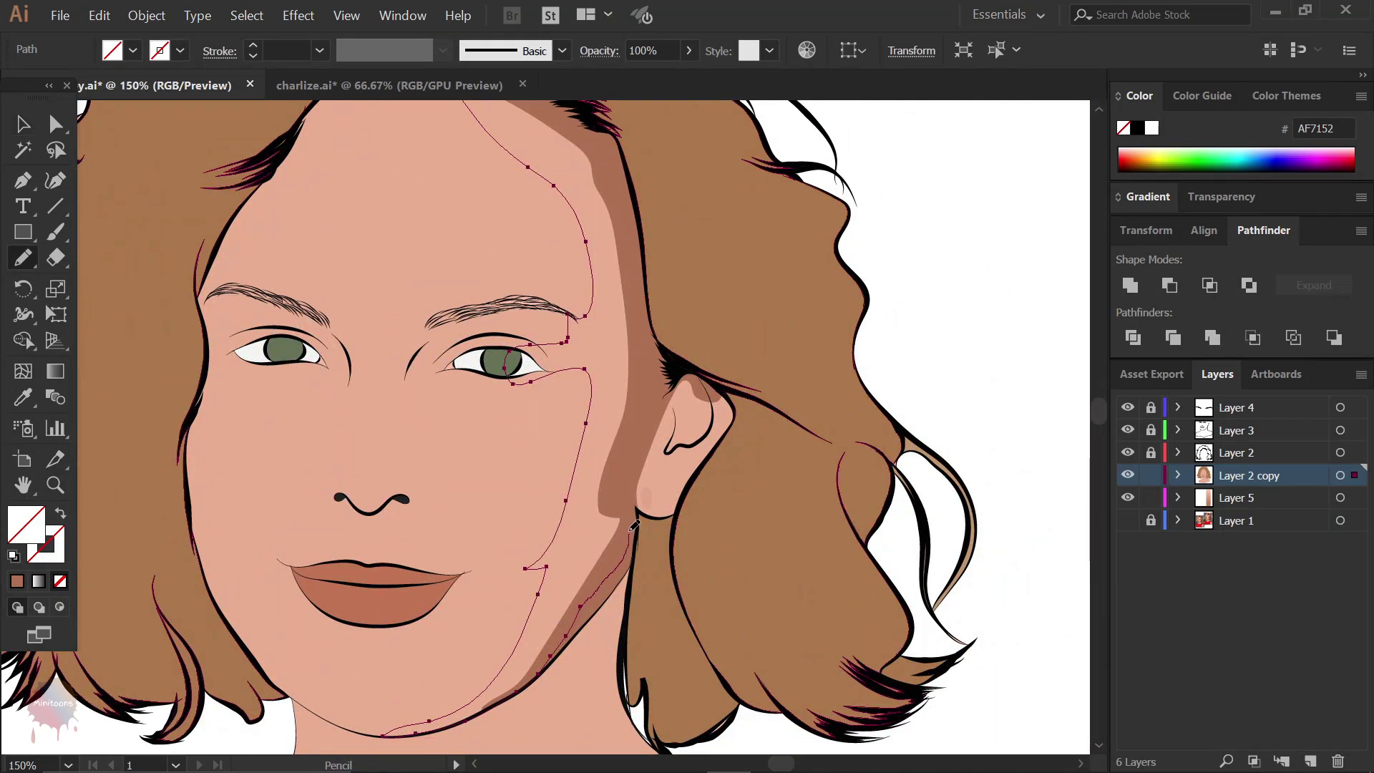
pyautogui.moveTo(665, 338)
pyautogui.mouseDown()
pyautogui.moveTo(644, 164)
pyautogui.moveTo(730, 502)
pyautogui.moveTo(558, 386)
pyautogui.mouseUp()
# - Fill the new shadow with the darker skin swatch
pyautogui.hotkey('ctrl', '-')
pyautogui.hotkey('ctrl', '-')
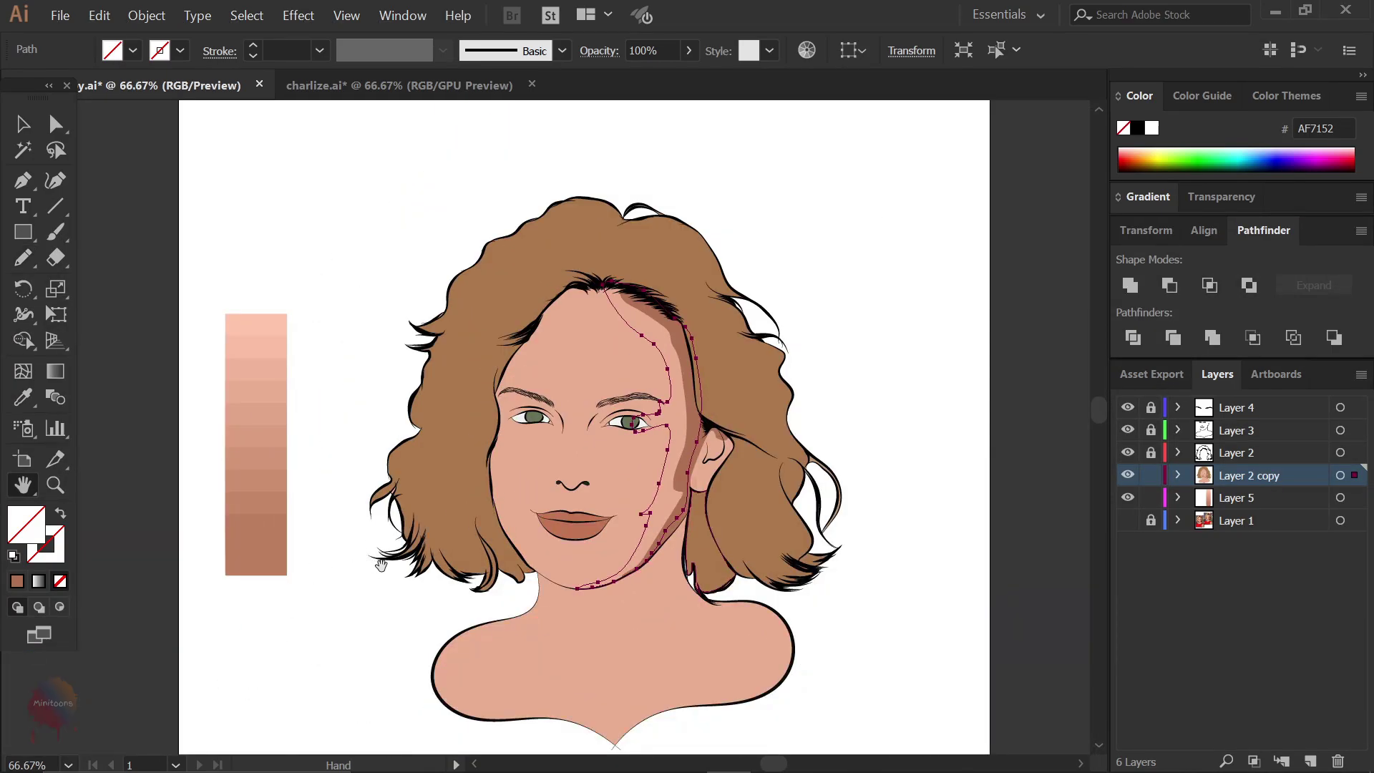
pyautogui.press('i')
pyautogui.click(275, 533)
pyautogui.press('v')
pyautogui.click(916, 454)
pyautogui.scroll(-1, 865, 401)
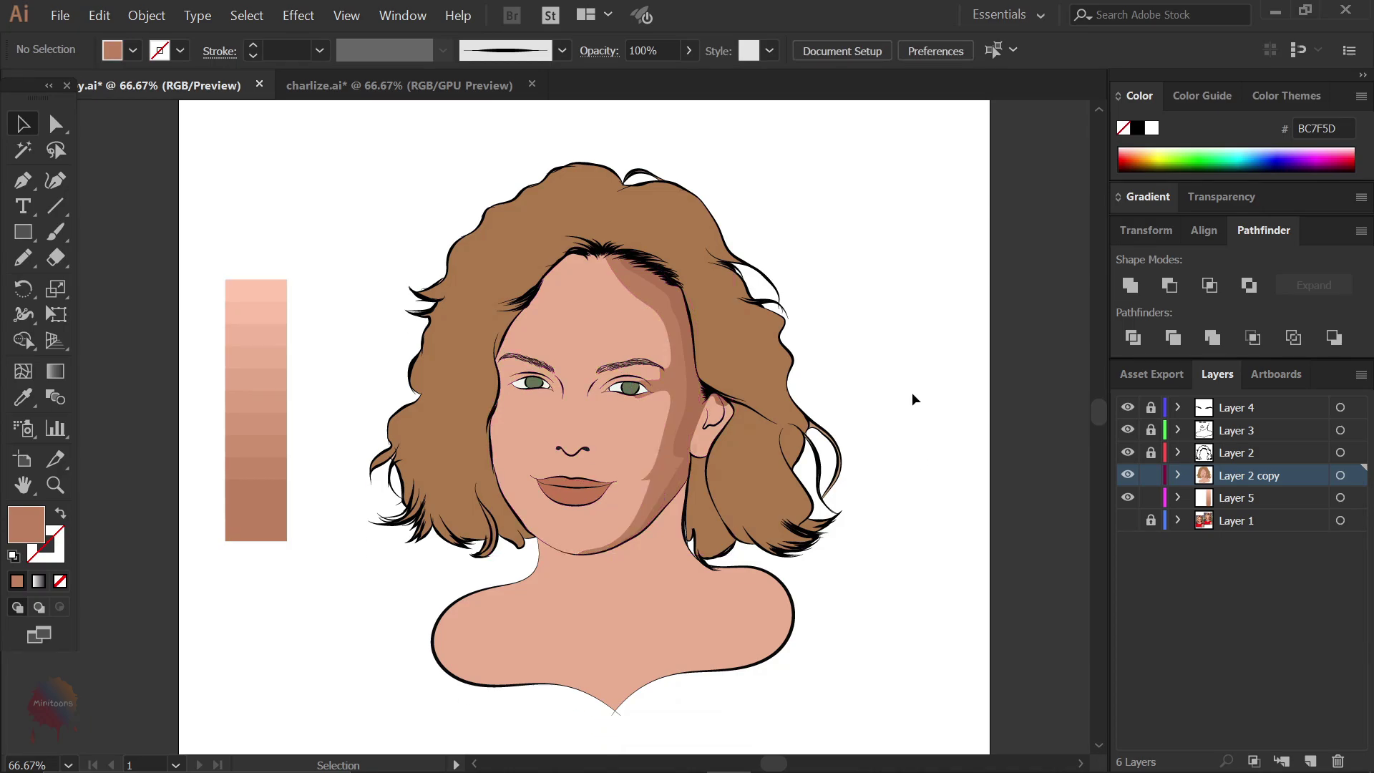
# - Redraw the forehead shadow edge as a smoother curve
pyautogui.hotkey('ctrl', '+')
pyautogui.hotkey('ctrl', '+')
pyautogui.click(720, 393)
pyautogui.press('n')
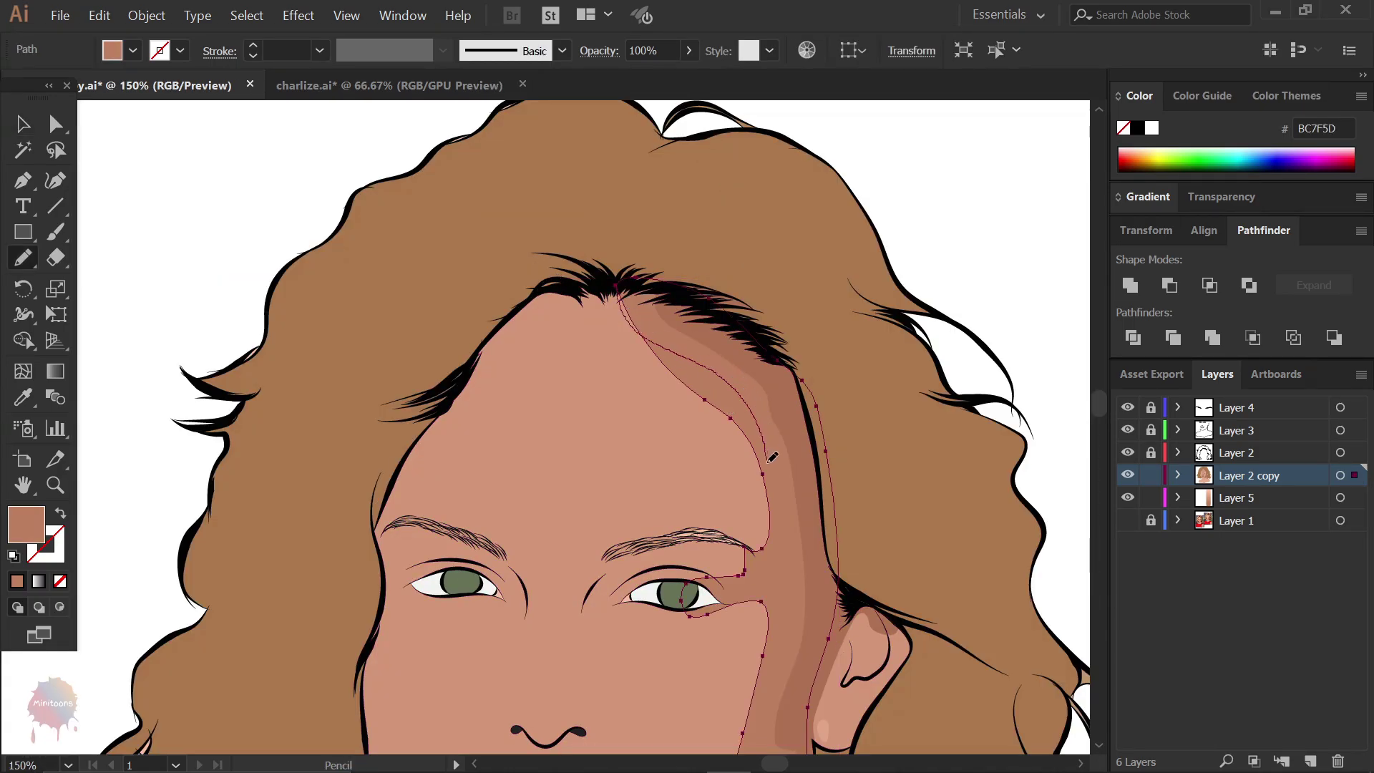
pyautogui.moveTo(775, 528); pyautogui.dragTo(627, 296)
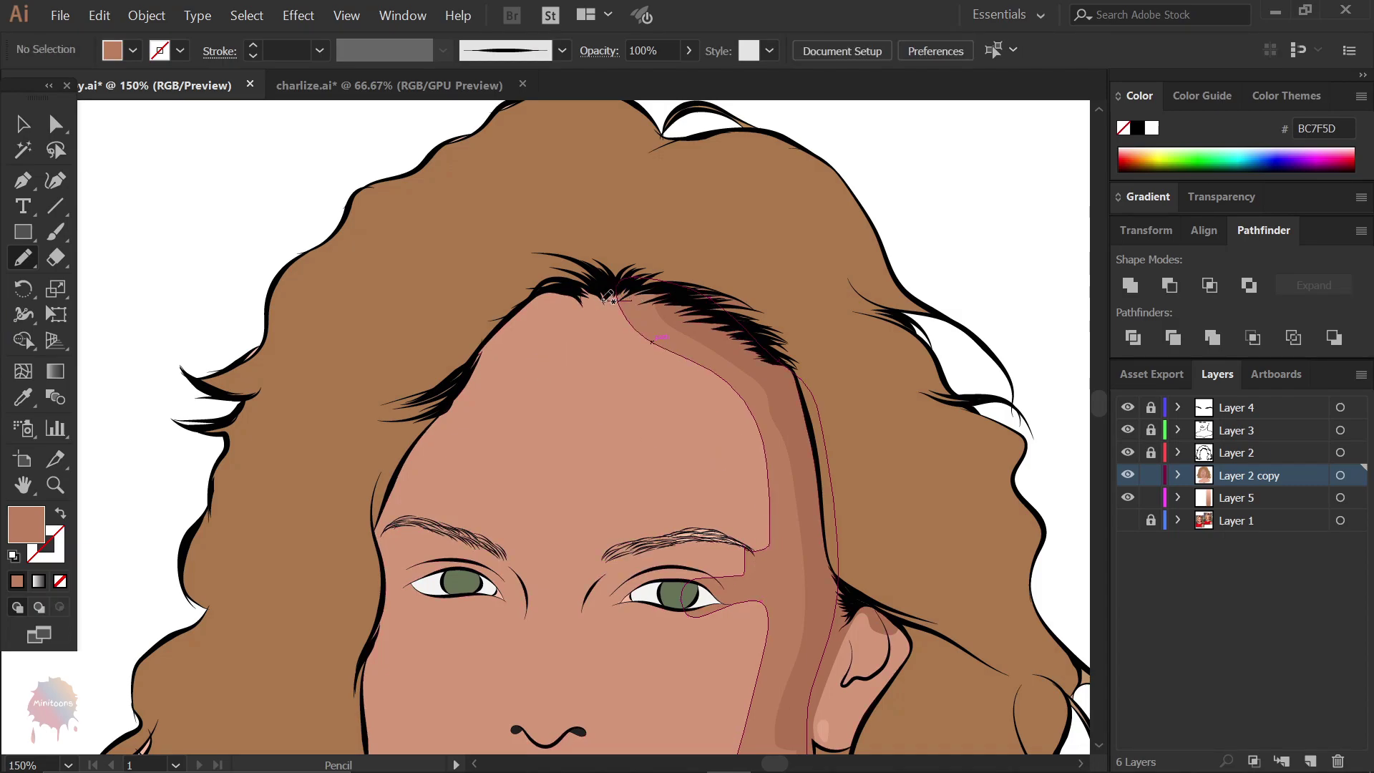
pyautogui.press('v')
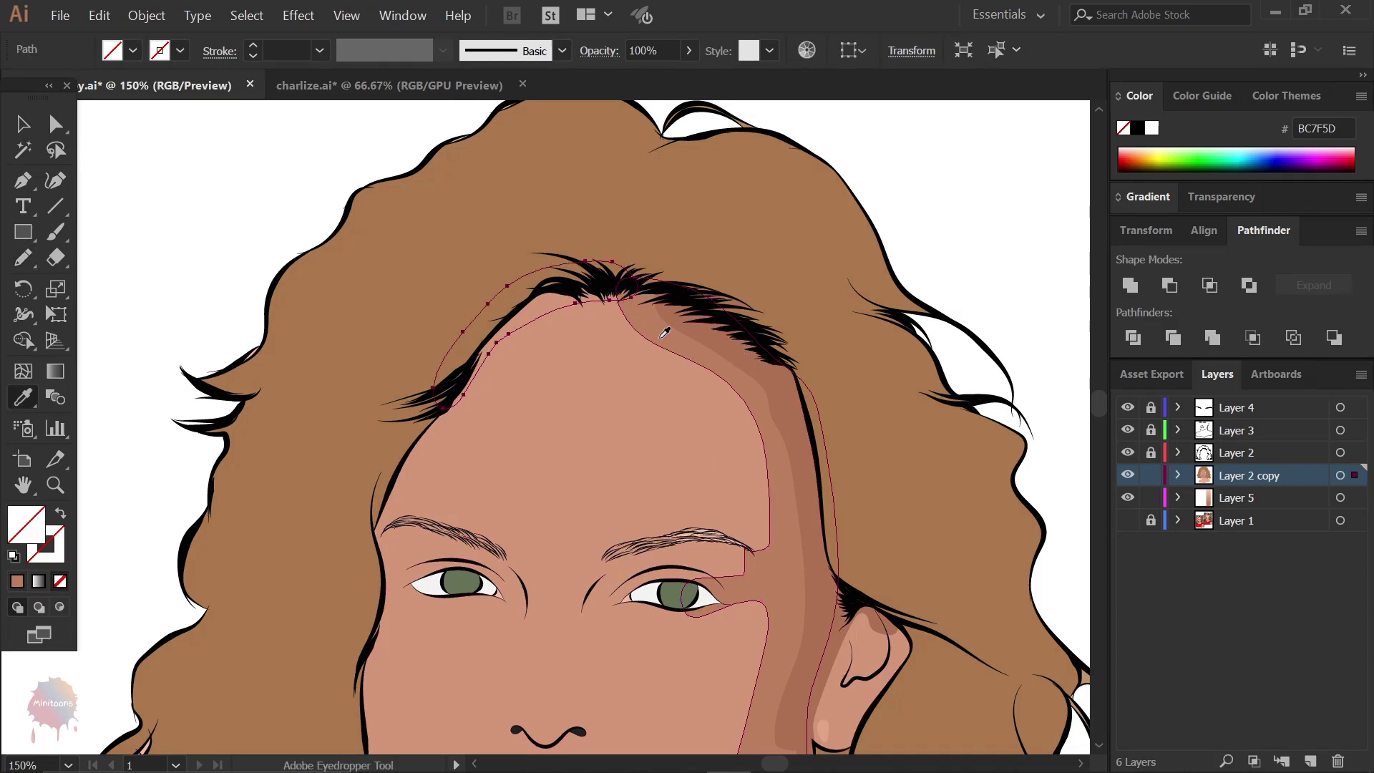
pyautogui.hotkey('ctrl', '+')
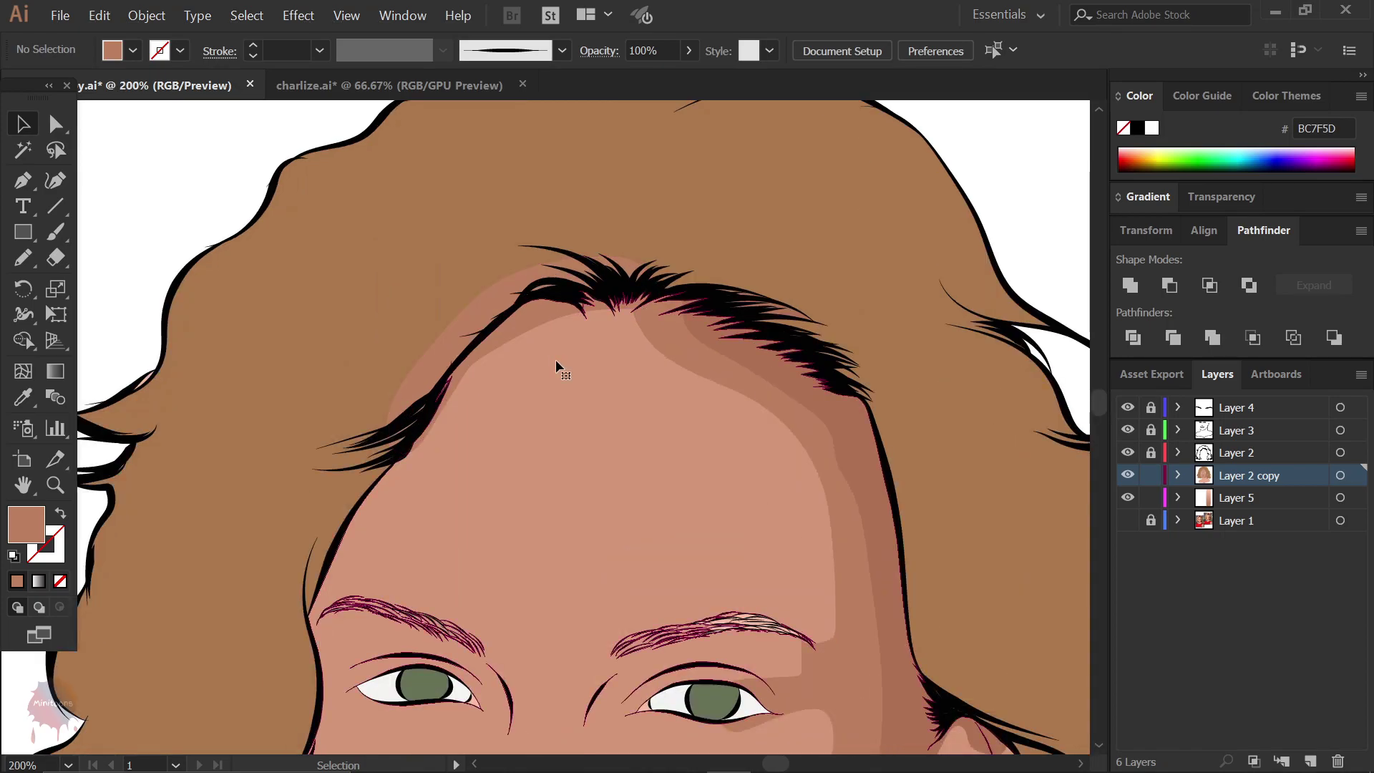
pyautogui.rightClick(533, 319)
pyautogui.click(816, 555)
pyautogui.hotkey('ctrl', 'shift', 'a')
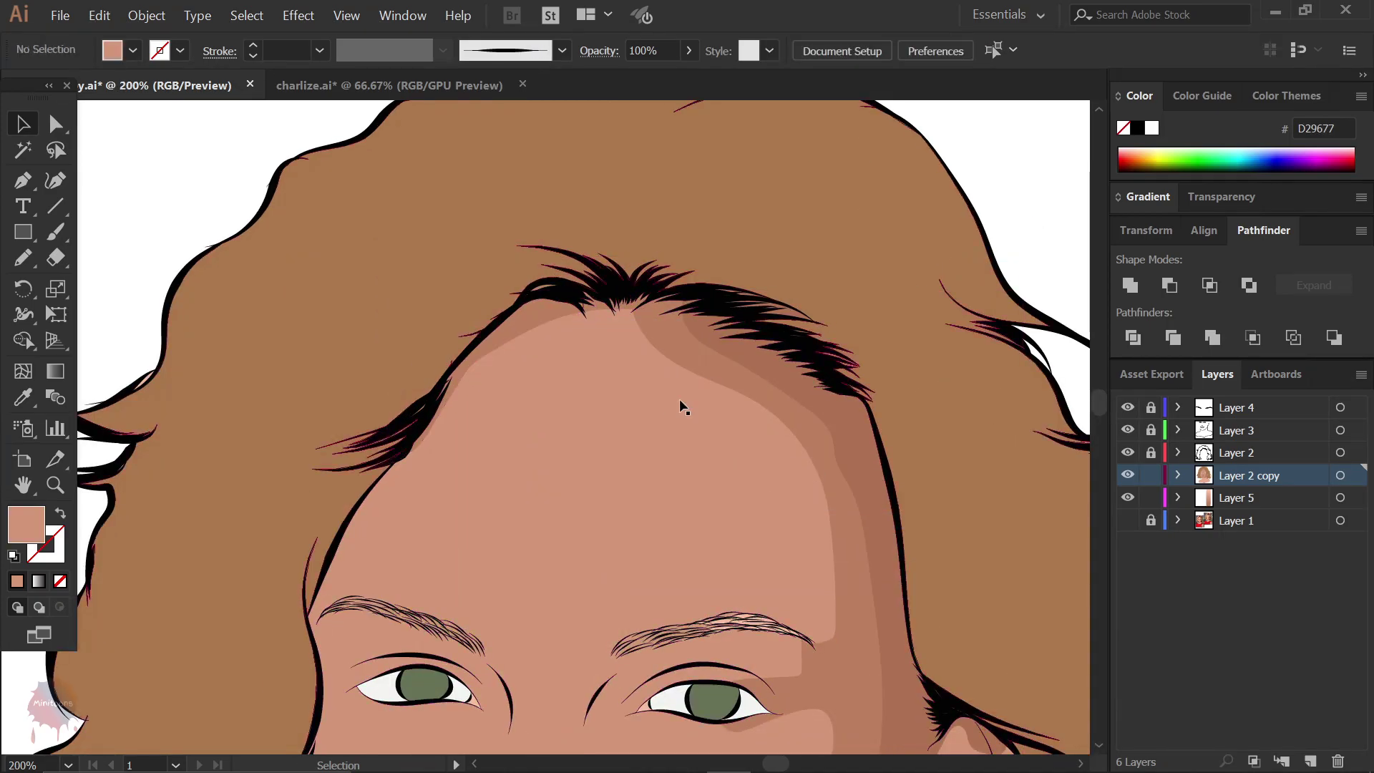
# - Draw a shadow along the left hairline, fill it darker and send it behind the hair
pyautogui.press('n')
pyautogui.moveTo(615, 278)
pyautogui.mouseDown()
pyautogui.moveTo(535, 315)
pyautogui.moveTo(605, 281)
pyautogui.mouseUp()
pyautogui.press('i')
pyautogui.click(801, 429)
pyautogui.press('v')
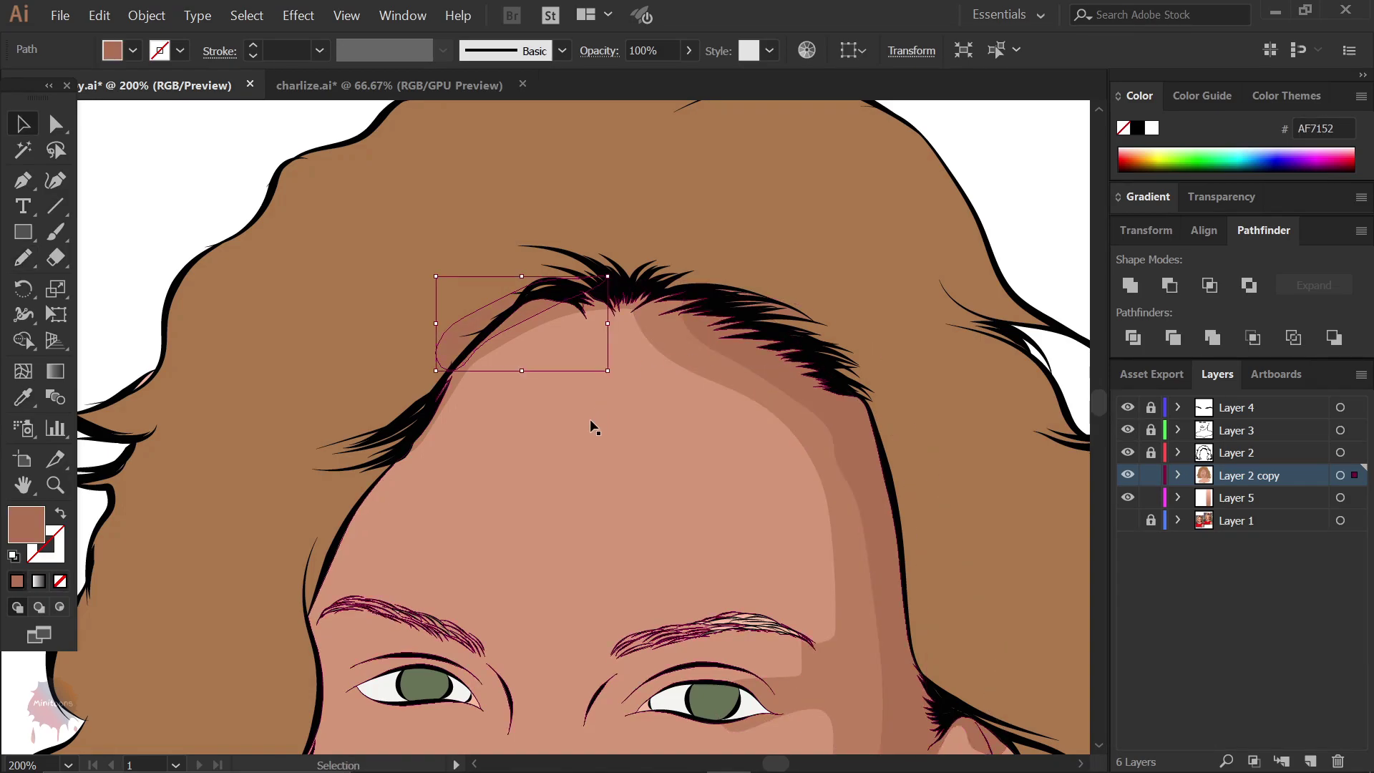
pyautogui.keyDown('shift'); pyautogui.click(525, 312); pyautogui.keyUp('shift')
pyautogui.rightClick(567, 399)
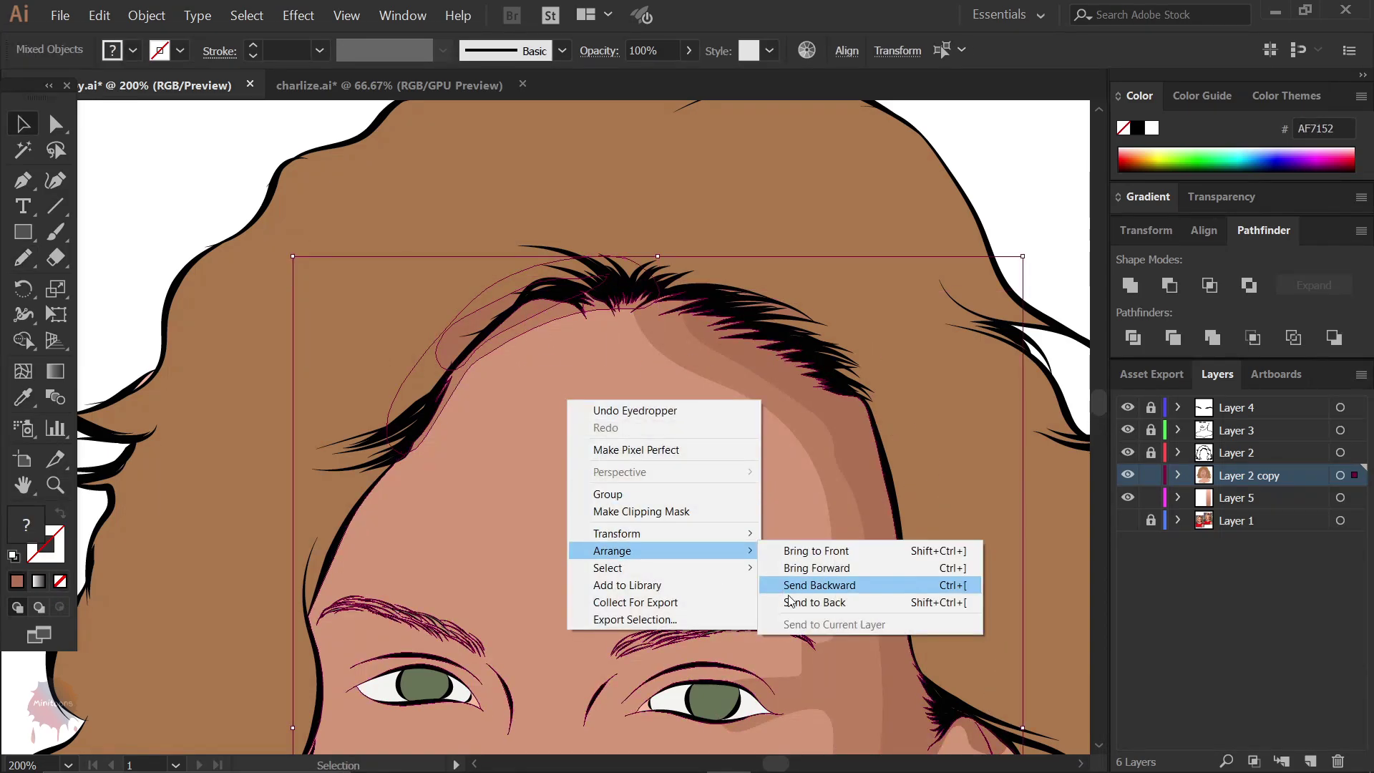
pyautogui.click(789, 599)
pyautogui.hotkey('ctrl', 'shift', 'a')
# - Reshape the forehead skin edge where it meets the hair
pyautogui.hotkey('ctrl', '-')
pyautogui.moveTo(610, 426); pyautogui.dragTo(605, 267)
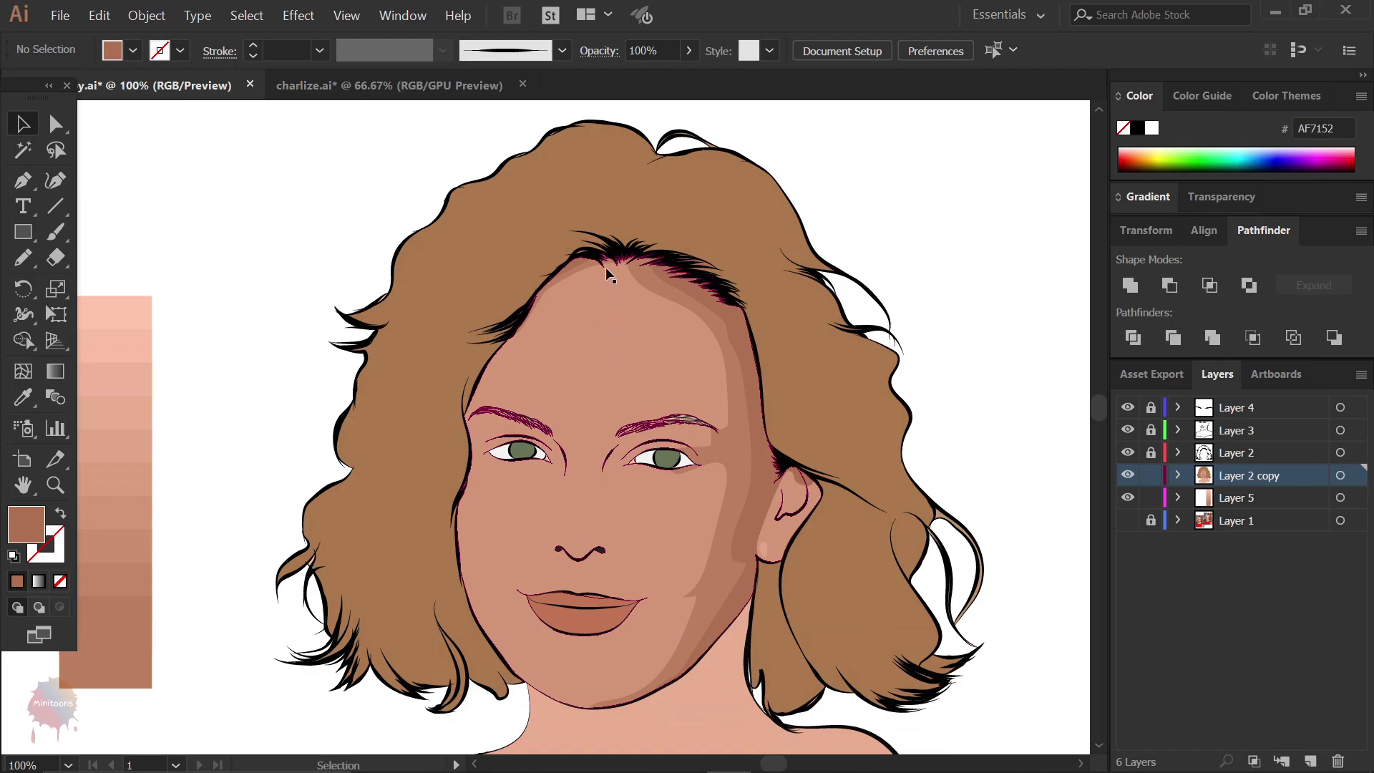
pyautogui.scroll(3, 619, 341)
pyautogui.click(586, 274)
pyautogui.hotkey('ctrl', '+')
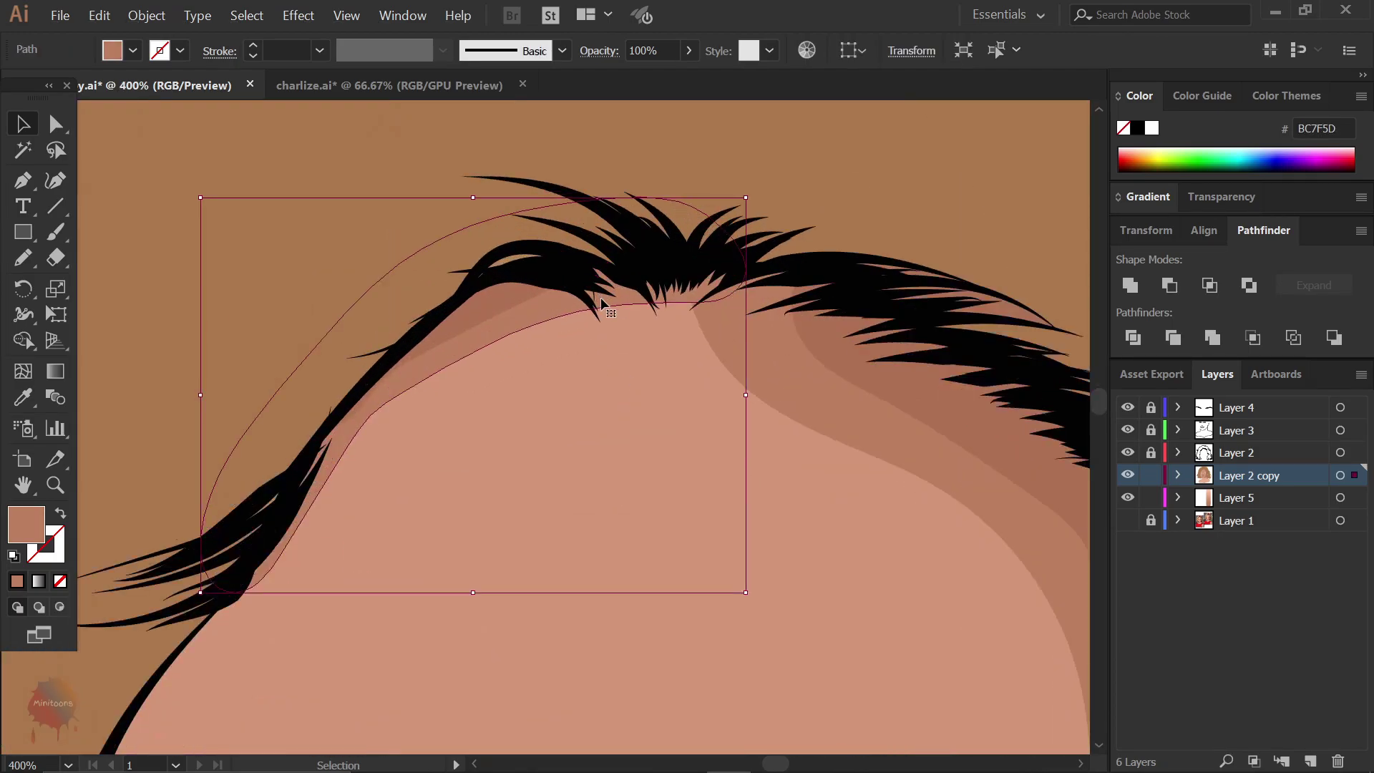
pyautogui.press('n')
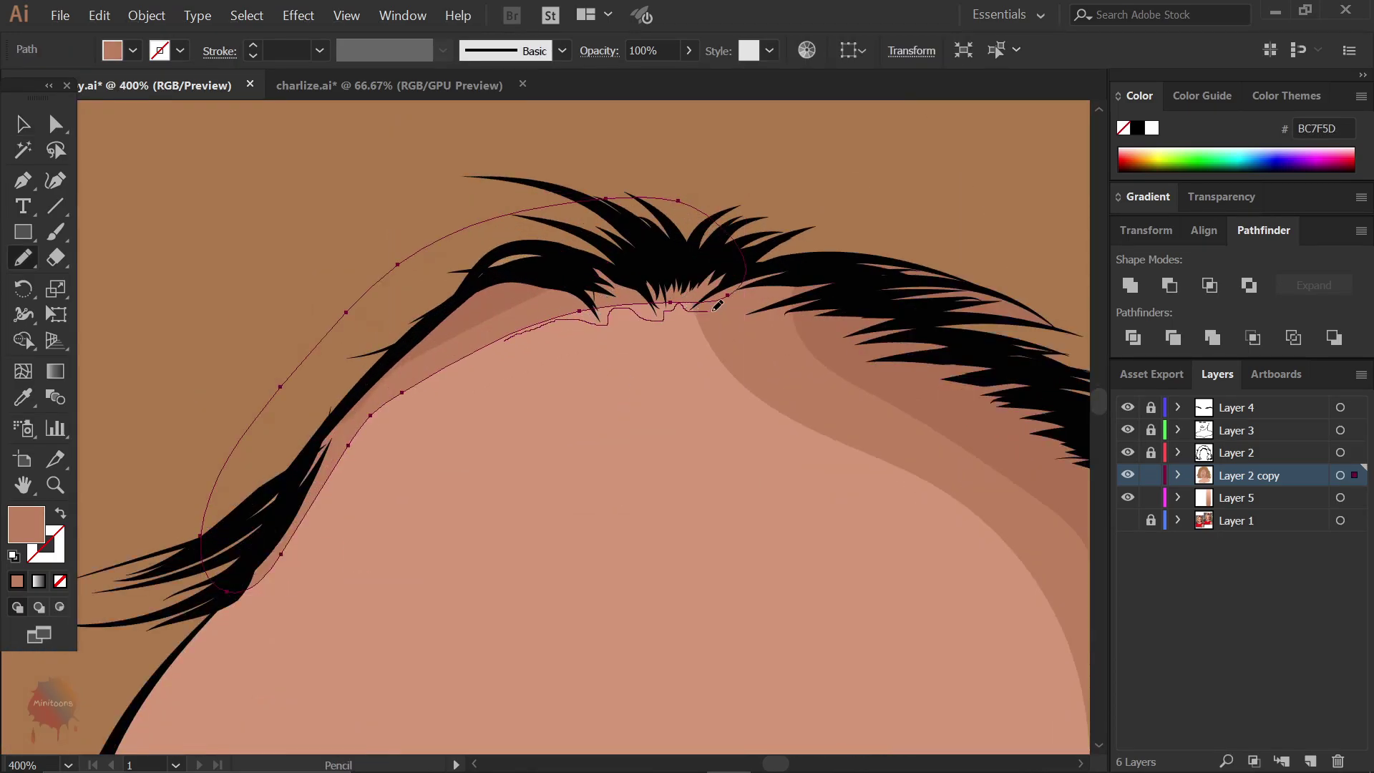
pyautogui.moveTo(717, 306); pyautogui.dragTo(729, 293)
pyautogui.hotkey('ctrl', '1')
pyautogui.press('v')
pyautogui.hotkey('ctrl', 'shift', 'a')
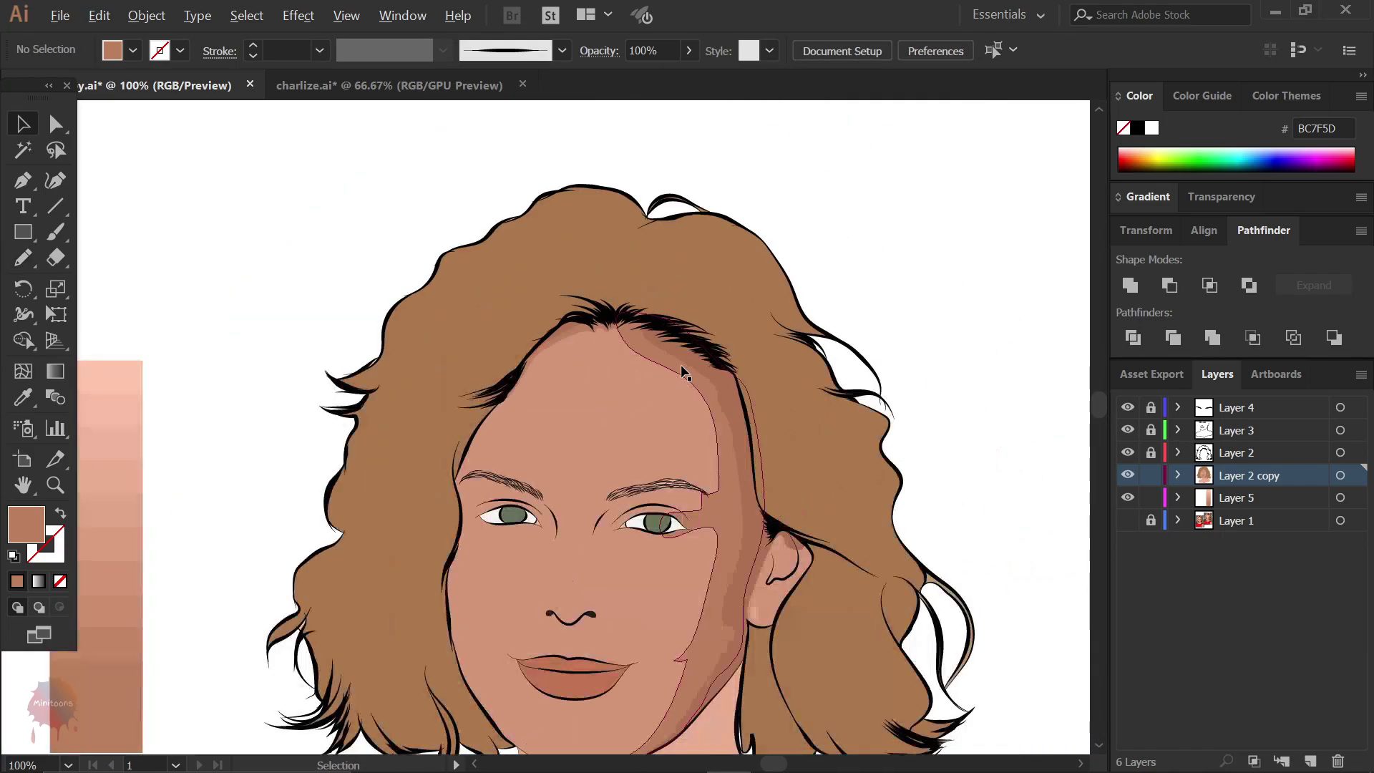
# - Pencil the left temple shadow shape and fill it with a darker skin tone
pyautogui.hotkey('ctrl', '+')
pyautogui.press('n')
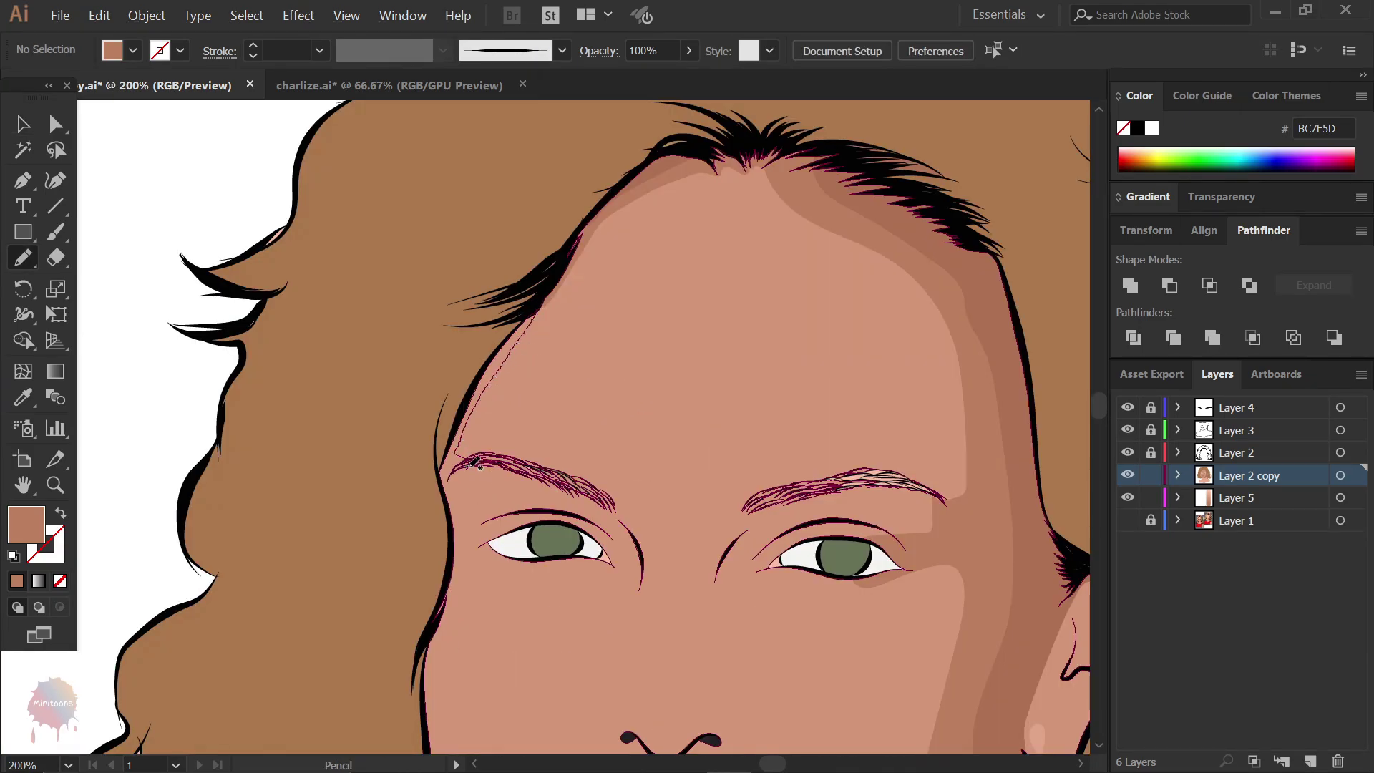
pyautogui.moveTo(463, 585); pyautogui.dragTo(538, 275)
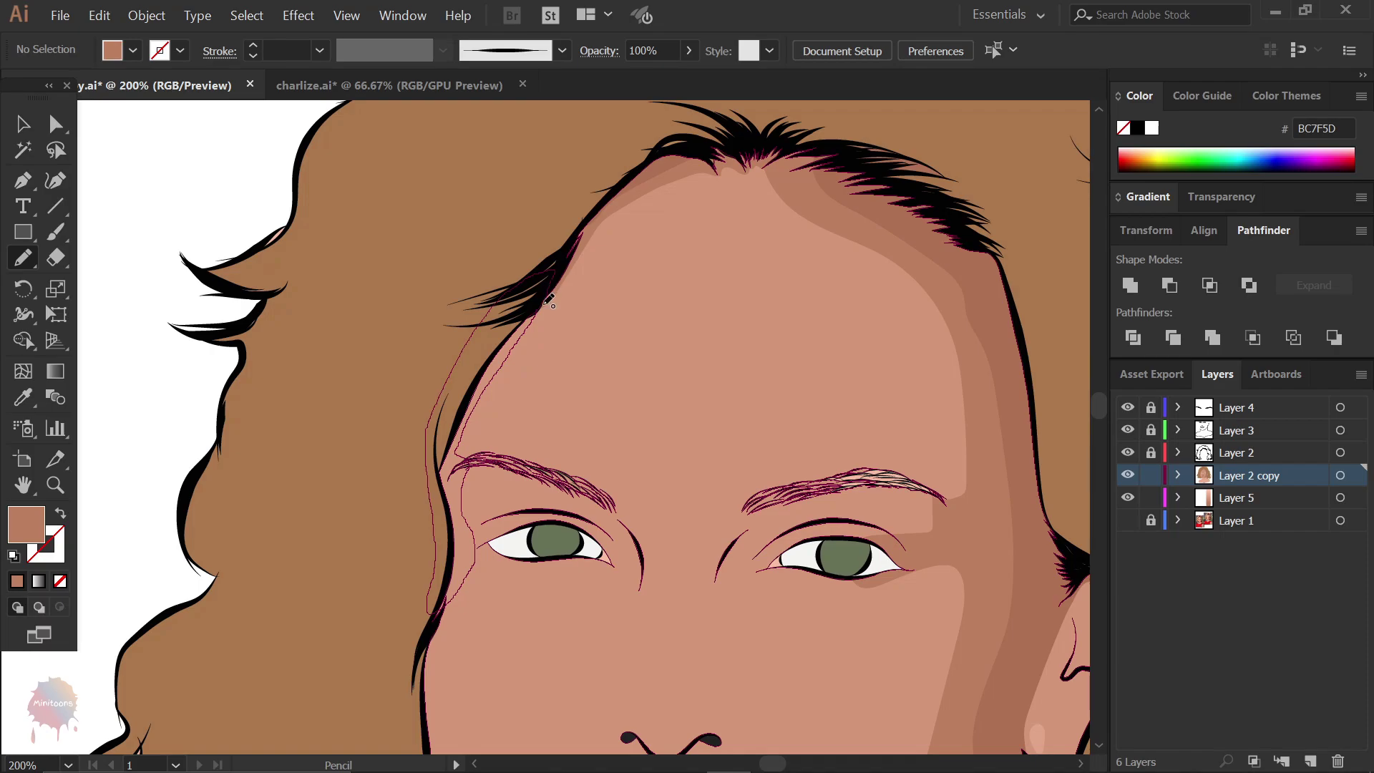
pyautogui.press('i')
pyautogui.click(639, 190)
pyautogui.press('v')
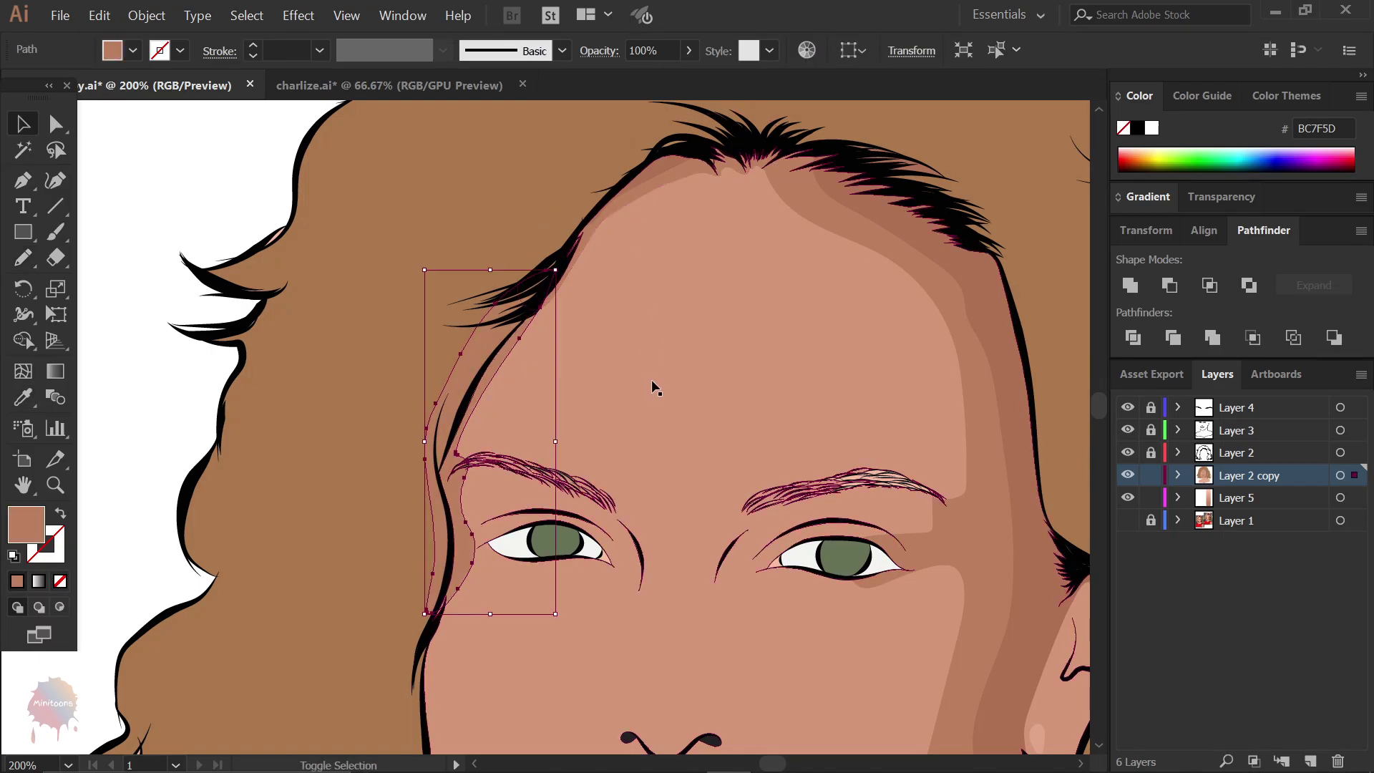
pyautogui.keyDown('shift'); pyautogui.click(652, 379); pyautogui.keyUp('shift')
pyautogui.rightClick(651, 379)
pyautogui.press('Escape')
pyautogui.hotkey('ctrl', '-')
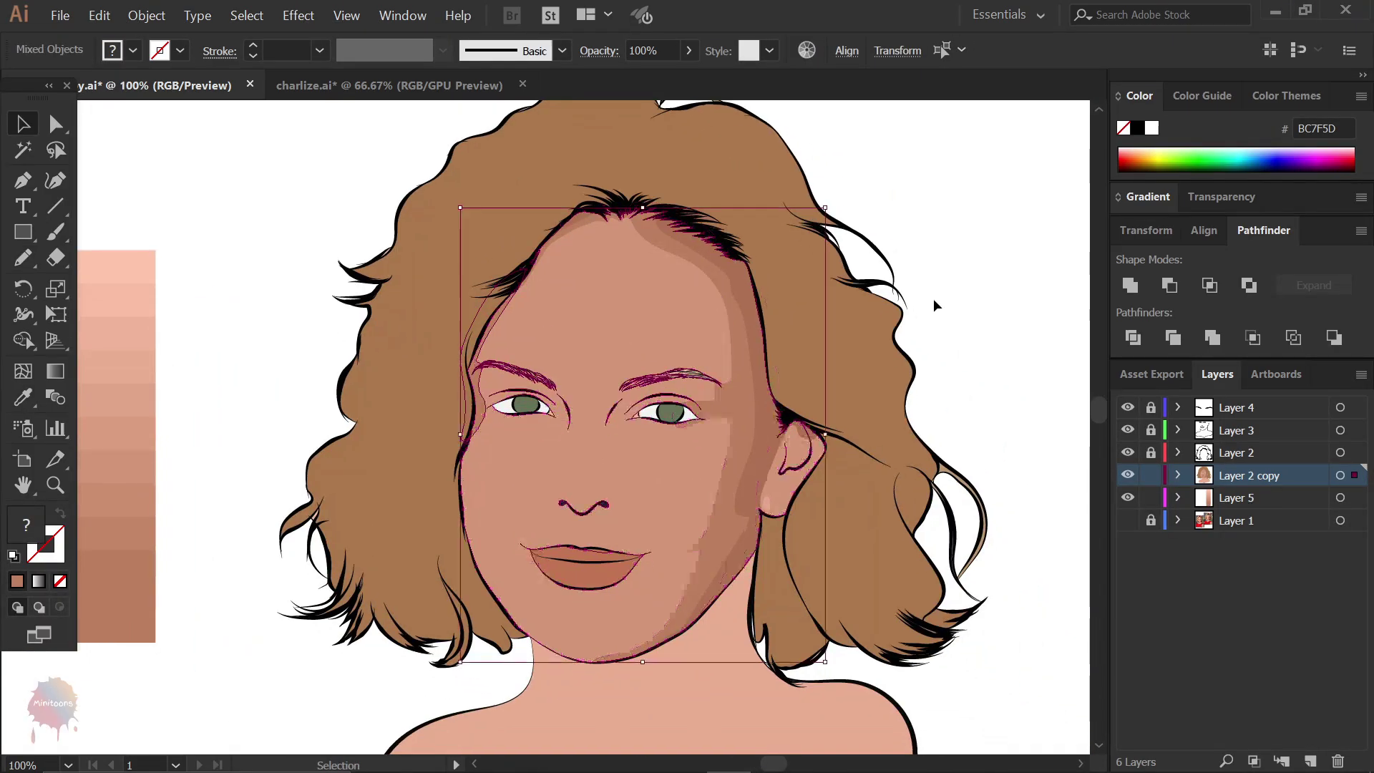
pyautogui.click(952, 297)
# - Draw a forehead-to-nose-bridge highlight shape and fill it with a lighter sampled skin tone
pyautogui.press('n')
pyautogui.moveTo(511, 361)
pyautogui.mouseDown()
pyautogui.moveTo(607, 244)
pyautogui.moveTo(704, 323)
pyautogui.mouseUp()
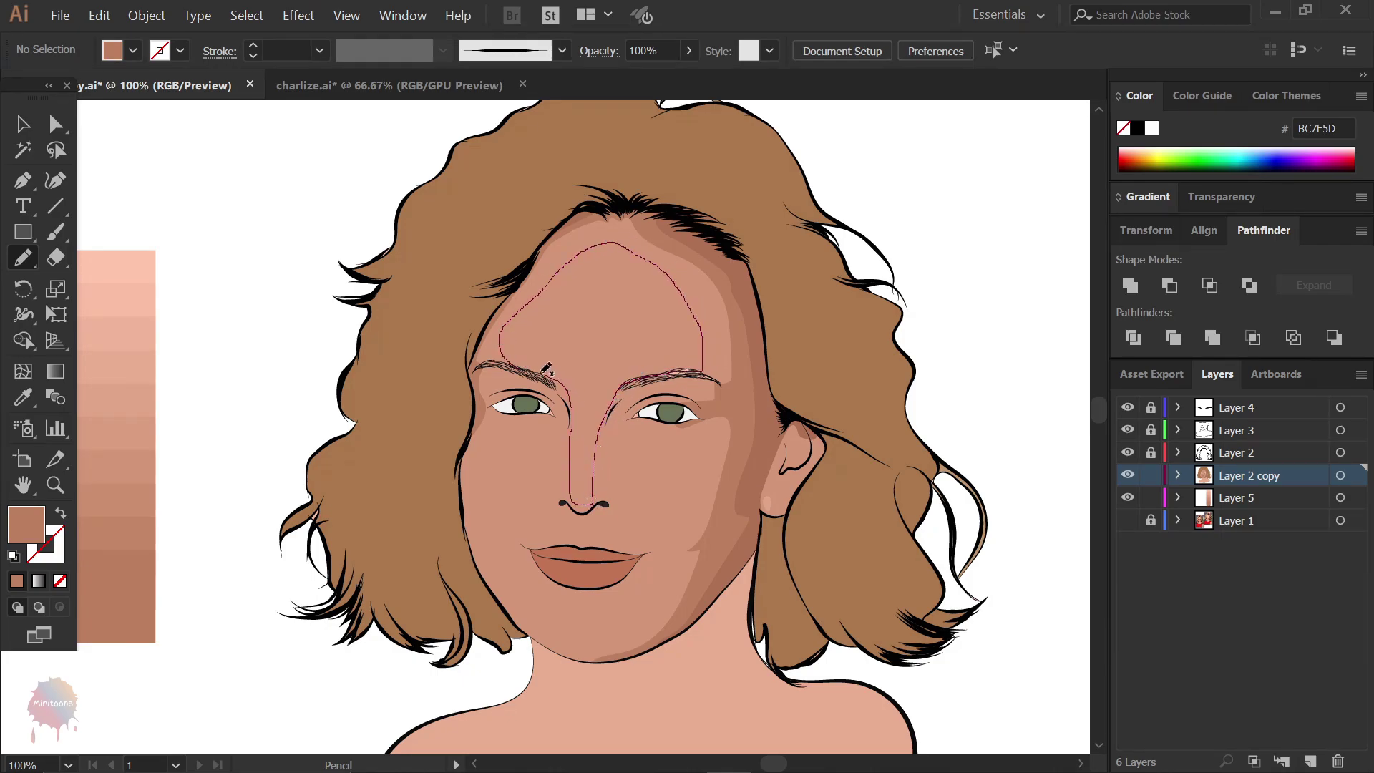
pyautogui.moveTo(546, 369); pyautogui.dragTo(548, 371)
pyautogui.hotkey('ctrl', '-')
pyautogui.press('i')
pyautogui.click(316, 372)
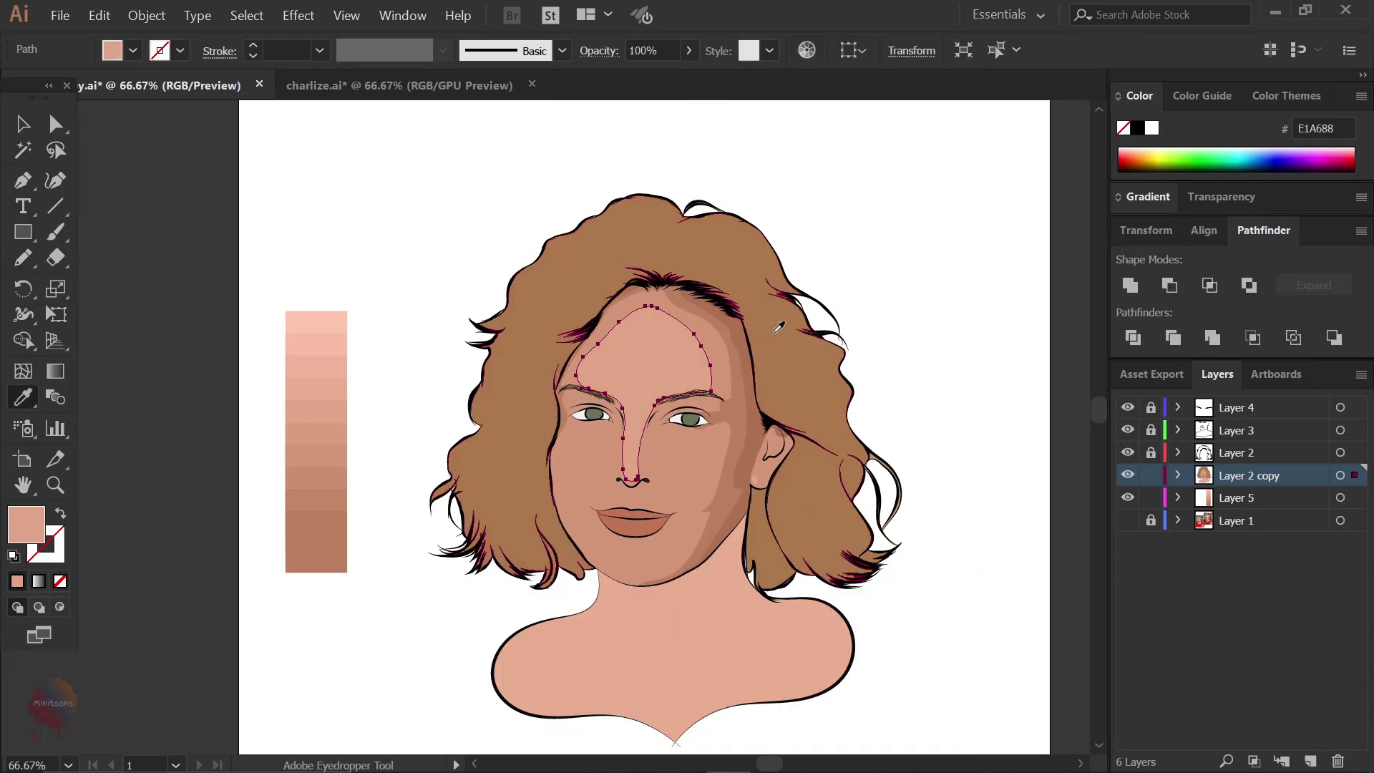
pyautogui.press('v')
pyautogui.click(850, 267)
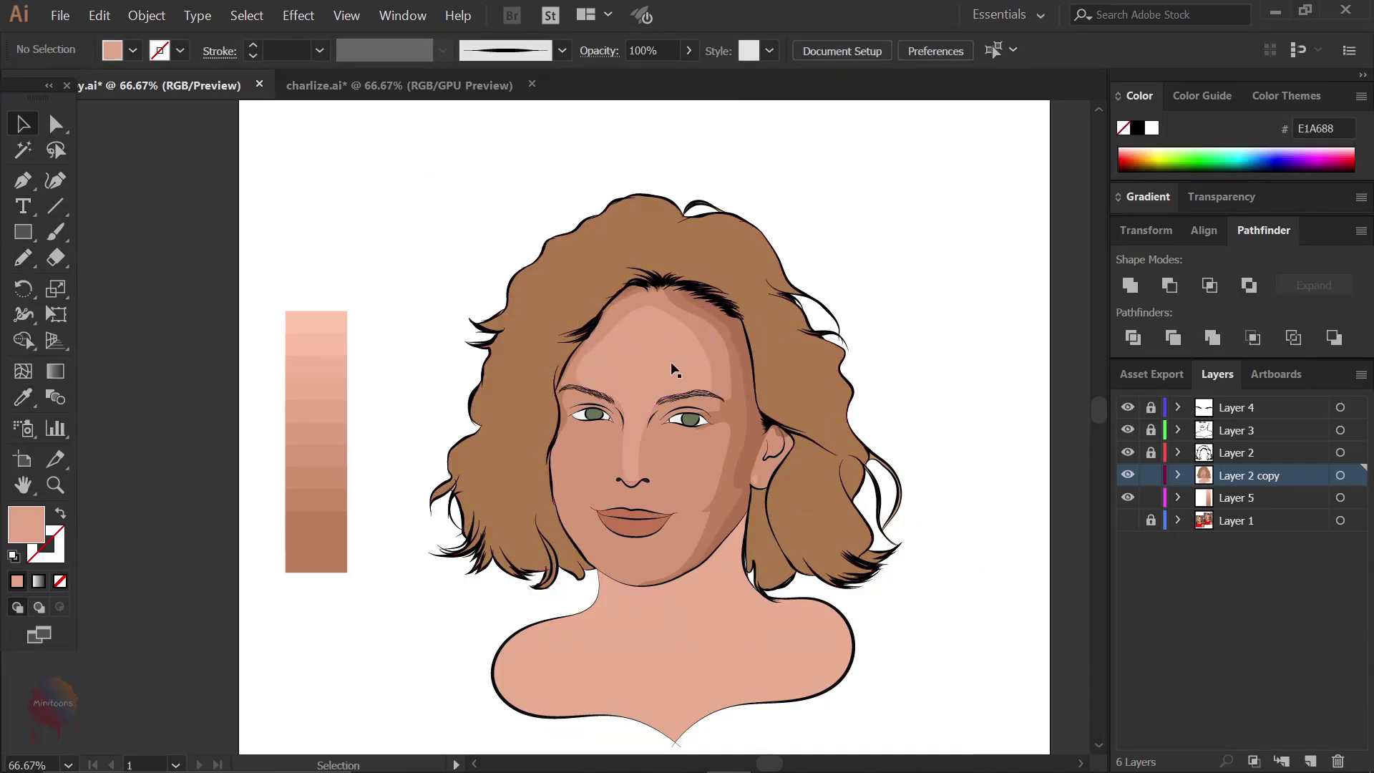
pyautogui.hotkey('ctrl', '+')
pyautogui.hotkey('ctrl', '+')
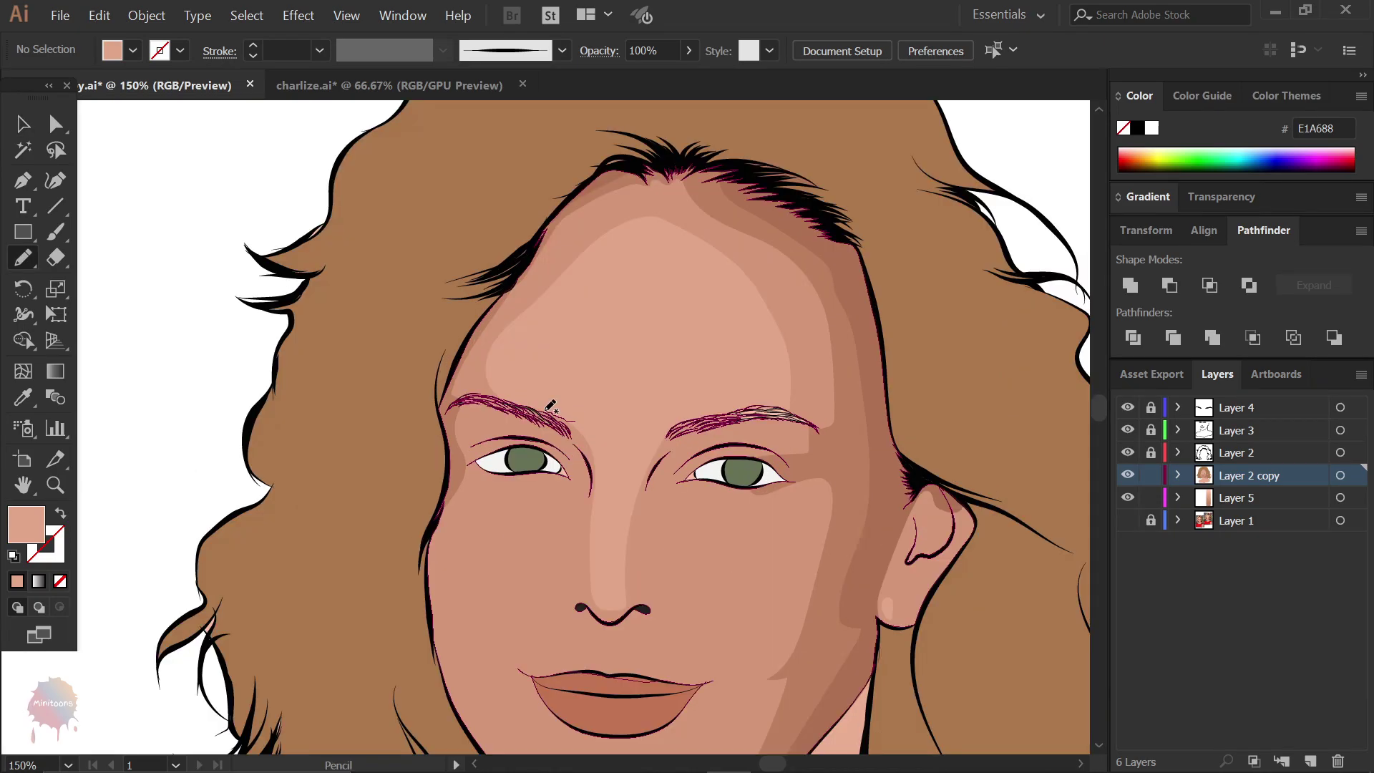
pyautogui.click(543, 402)
# - Sketch a smaller highlight outline above the left eyebrow, then deselect
pyautogui.press('n')
pyautogui.moveTo(516, 385); pyautogui.dragTo(576, 421)
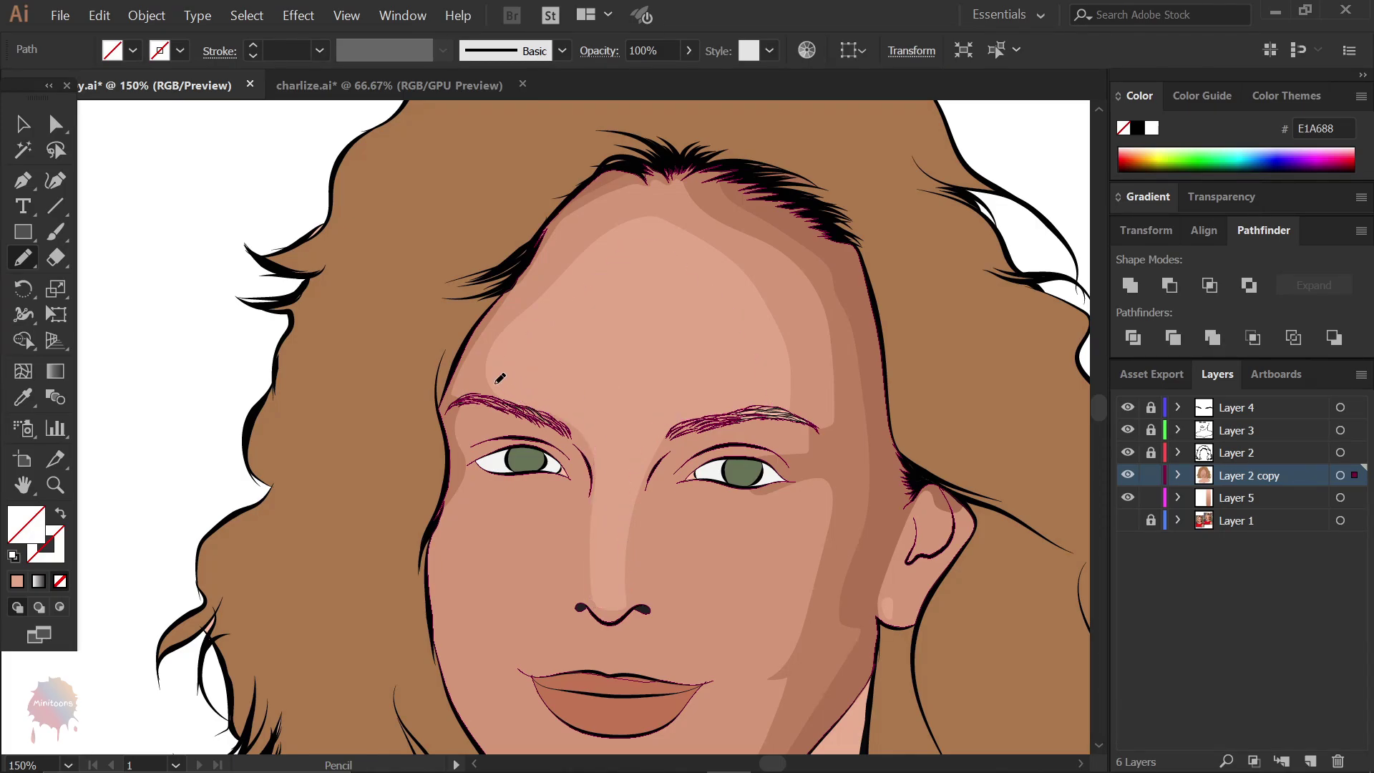
pyautogui.hotkey('ctrl', '-')
pyautogui.hotkey('ctrl', '-')
pyautogui.press('i')
pyautogui.hotkey('ctrl', '+')
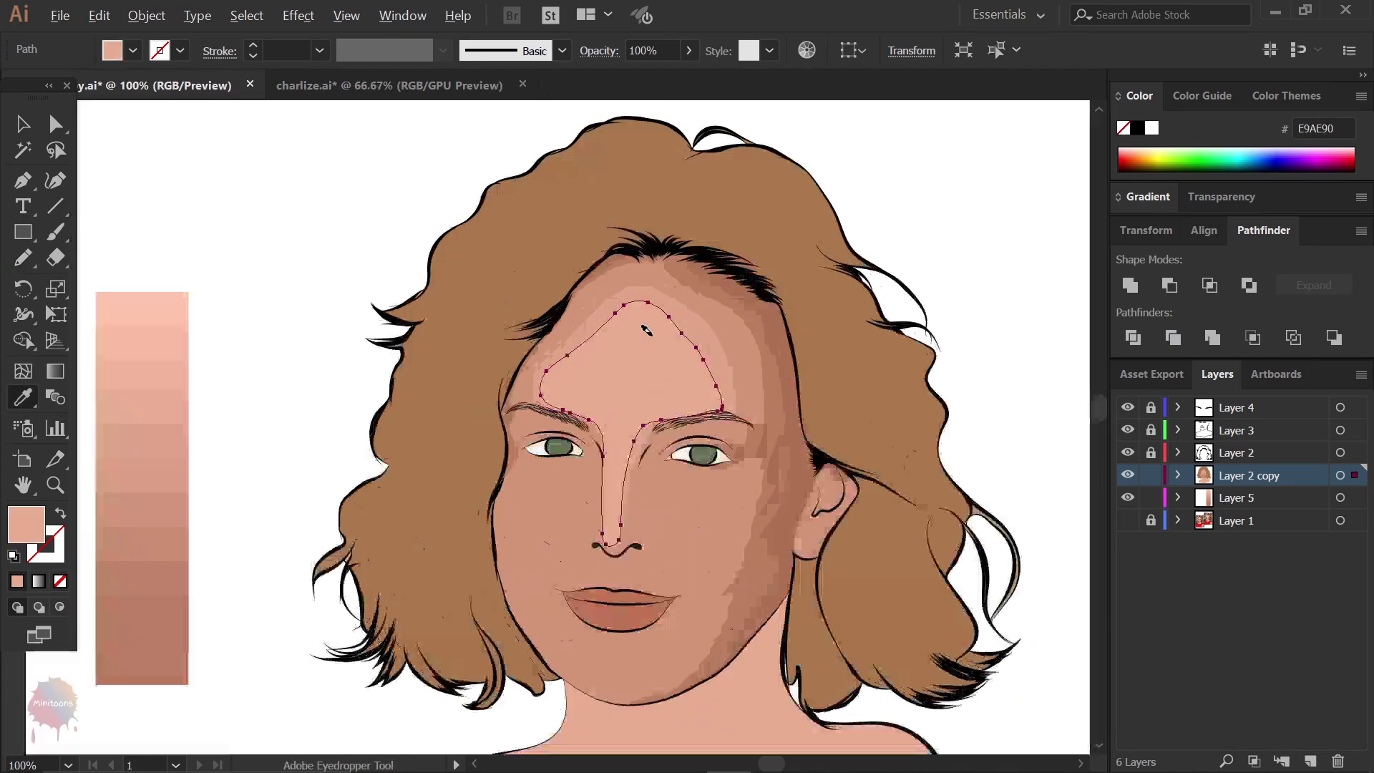
pyautogui.press('v')
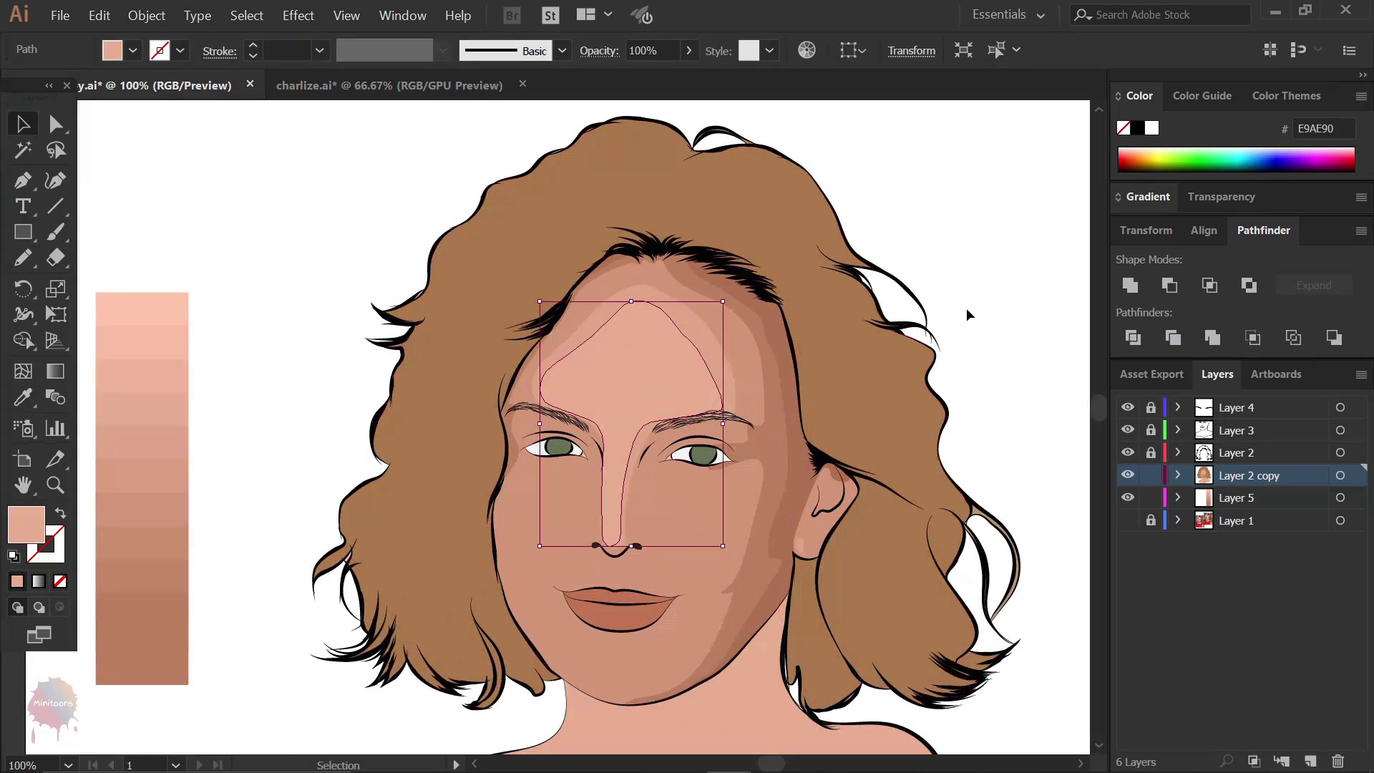
pyautogui.hotkey('ctrl', 'shift', 'a')
pyautogui.press('n')
pyautogui.scroll(-1, 605, 400)
pyautogui.moveTo(605, 399); pyautogui.dragTo(574, 351)
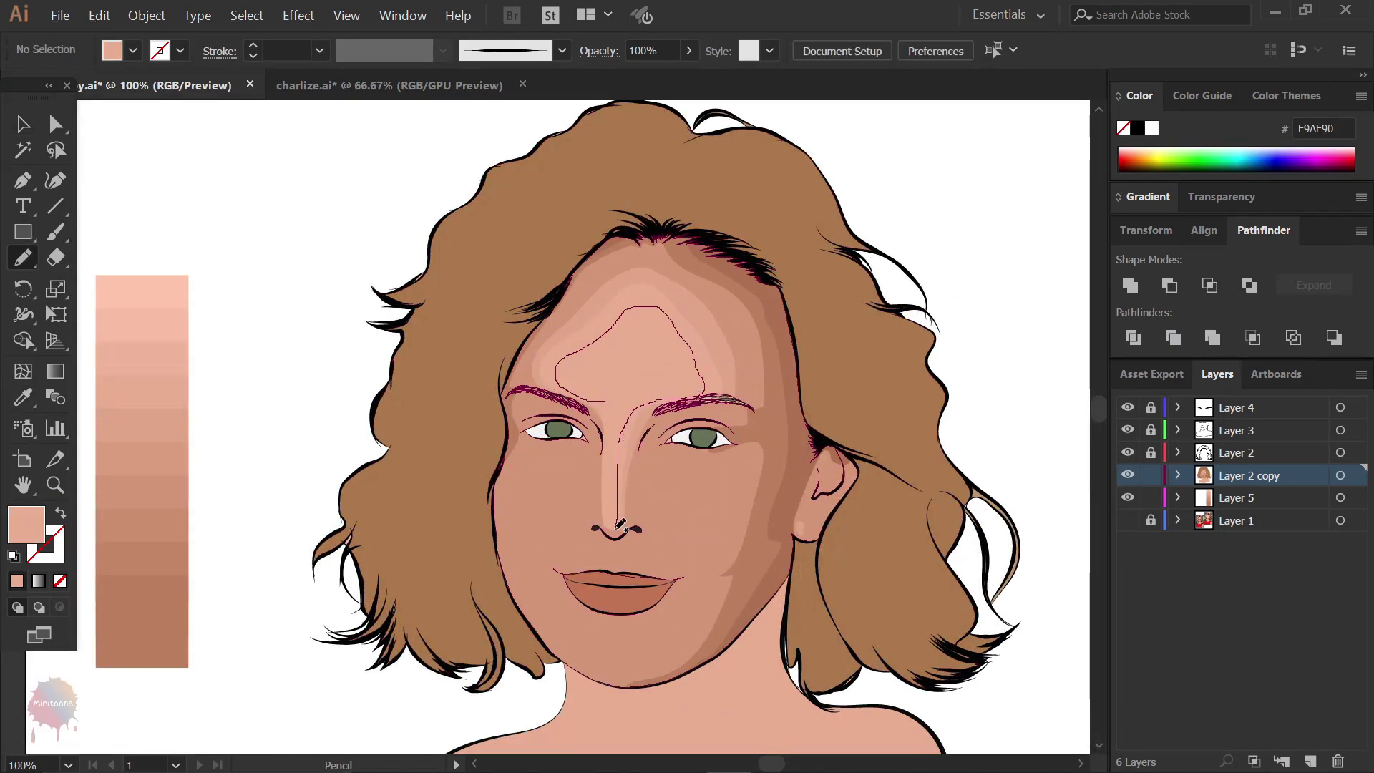
# - Draw the paler inner highlight over the forehead and nose, and begin a cheek outline under the left eye
pyautogui.moveTo(636, 410); pyautogui.dragTo(587, 364)
pyautogui.hotkey('ctrl', '+')
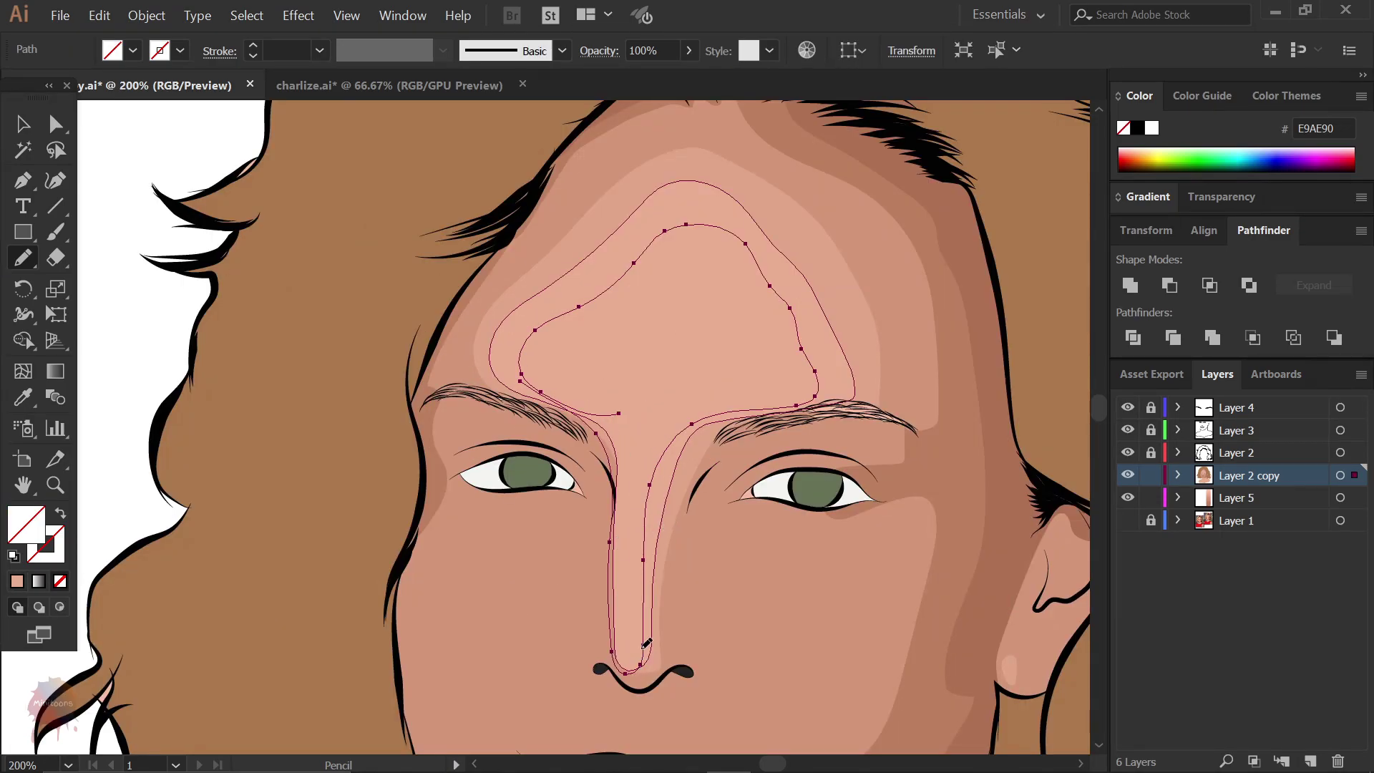
pyautogui.moveTo(590, 411); pyautogui.dragTo(544, 380)
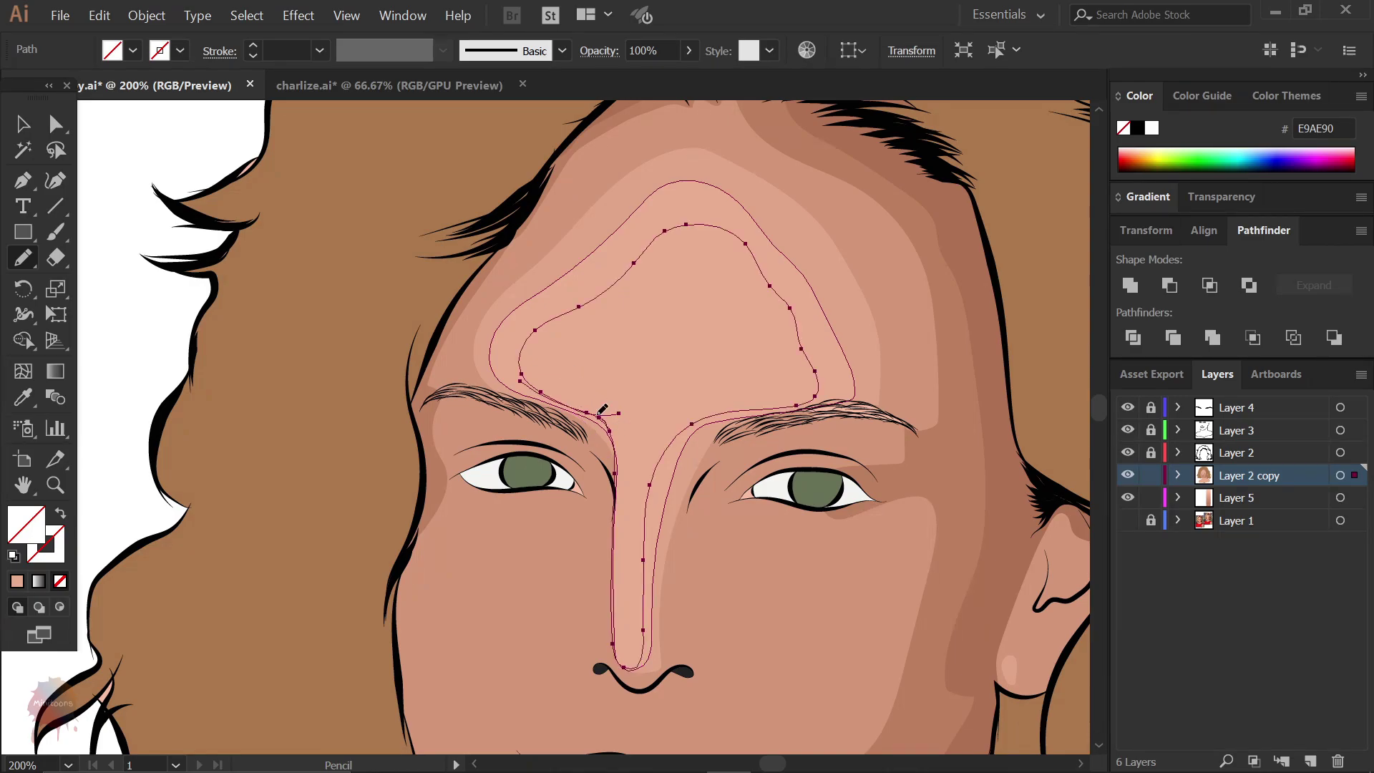
pyautogui.hotkey('ctrl', '-')
pyautogui.hotkey('ctrl', '-')
pyautogui.hotkey('ctrl', '-')
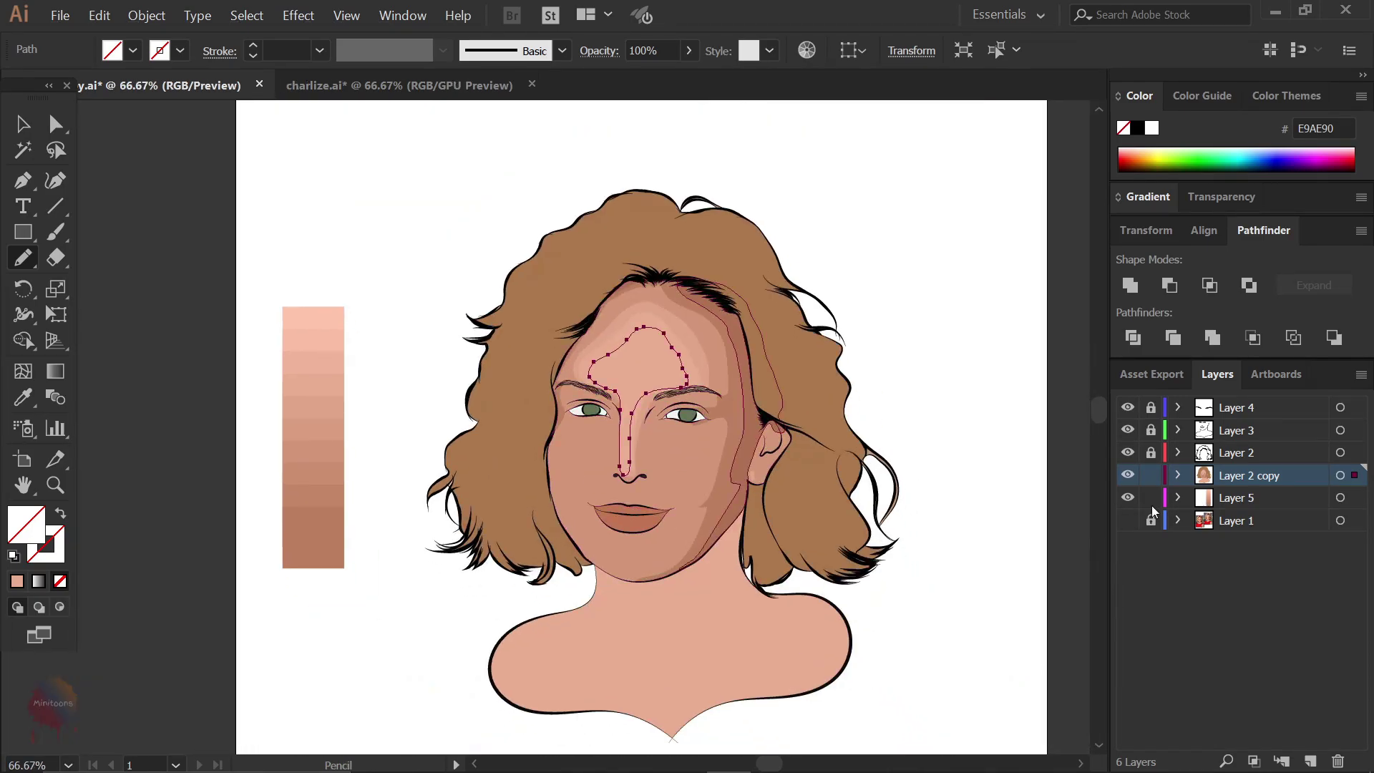
pyautogui.hotkey('ctrl', '+')
pyautogui.moveTo(609, 385); pyautogui.dragTo(543, 387)
# - Complete the cheek highlight, fill it with the forehead highlight colour, and send it to the back
pyautogui.moveTo(524, 457); pyautogui.dragTo(580, 495)
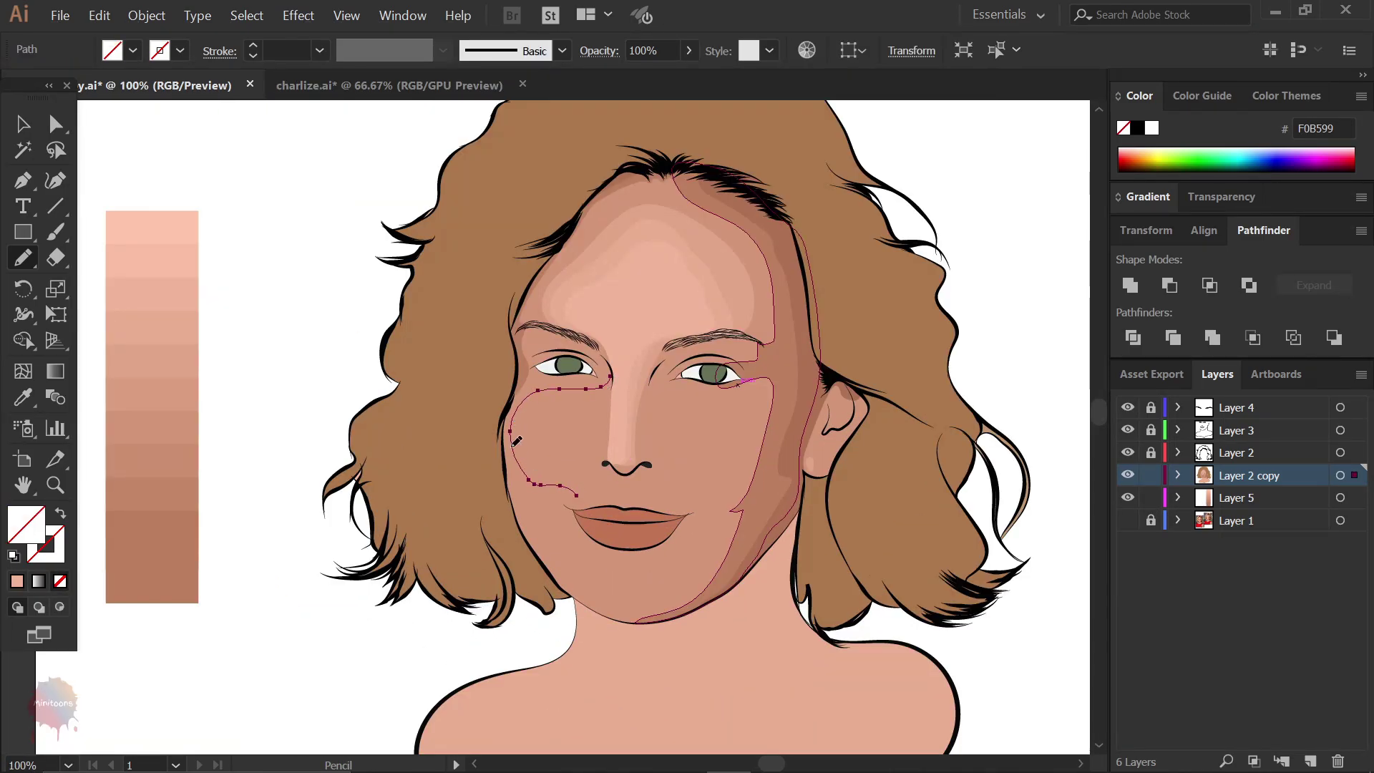
pyautogui.moveTo(510, 432); pyautogui.dragTo(652, 513)
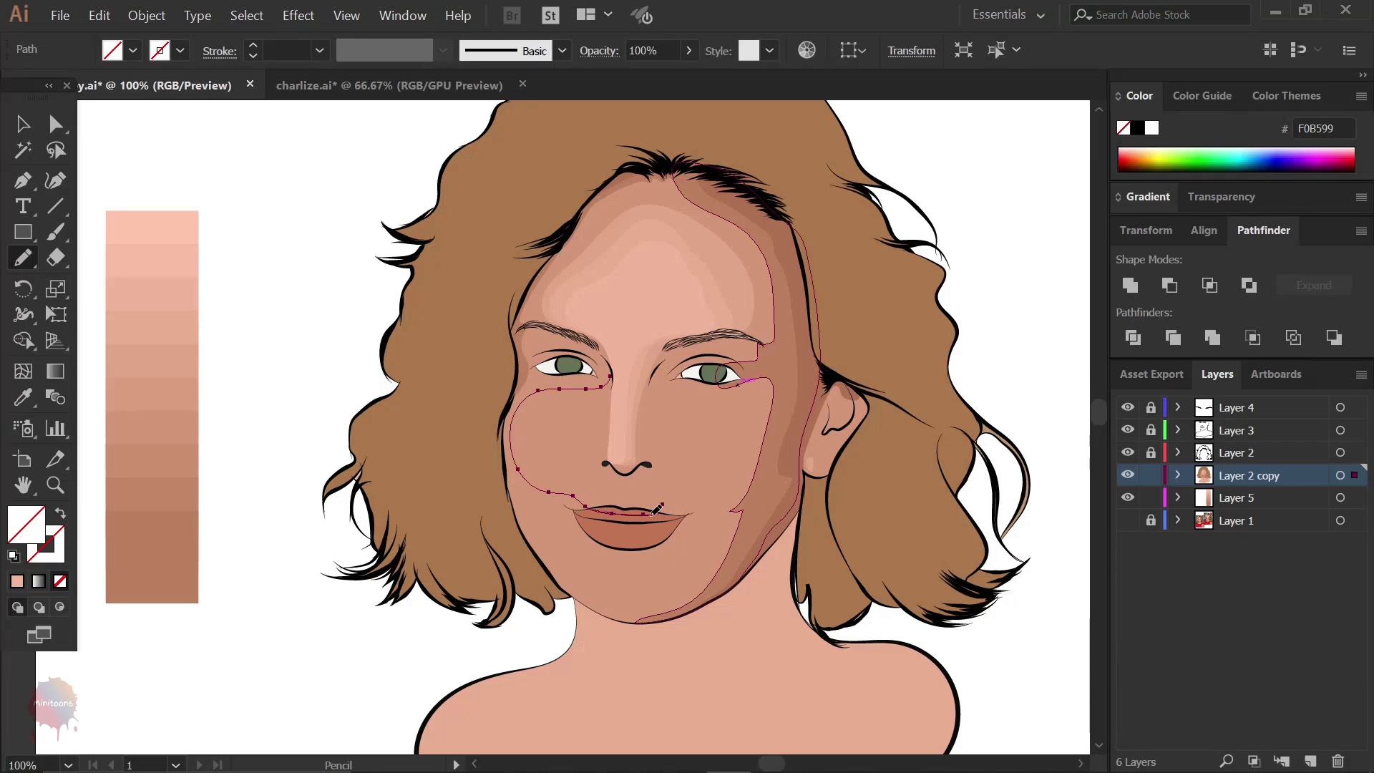
pyautogui.moveTo(763, 383); pyautogui.dragTo(610, 378)
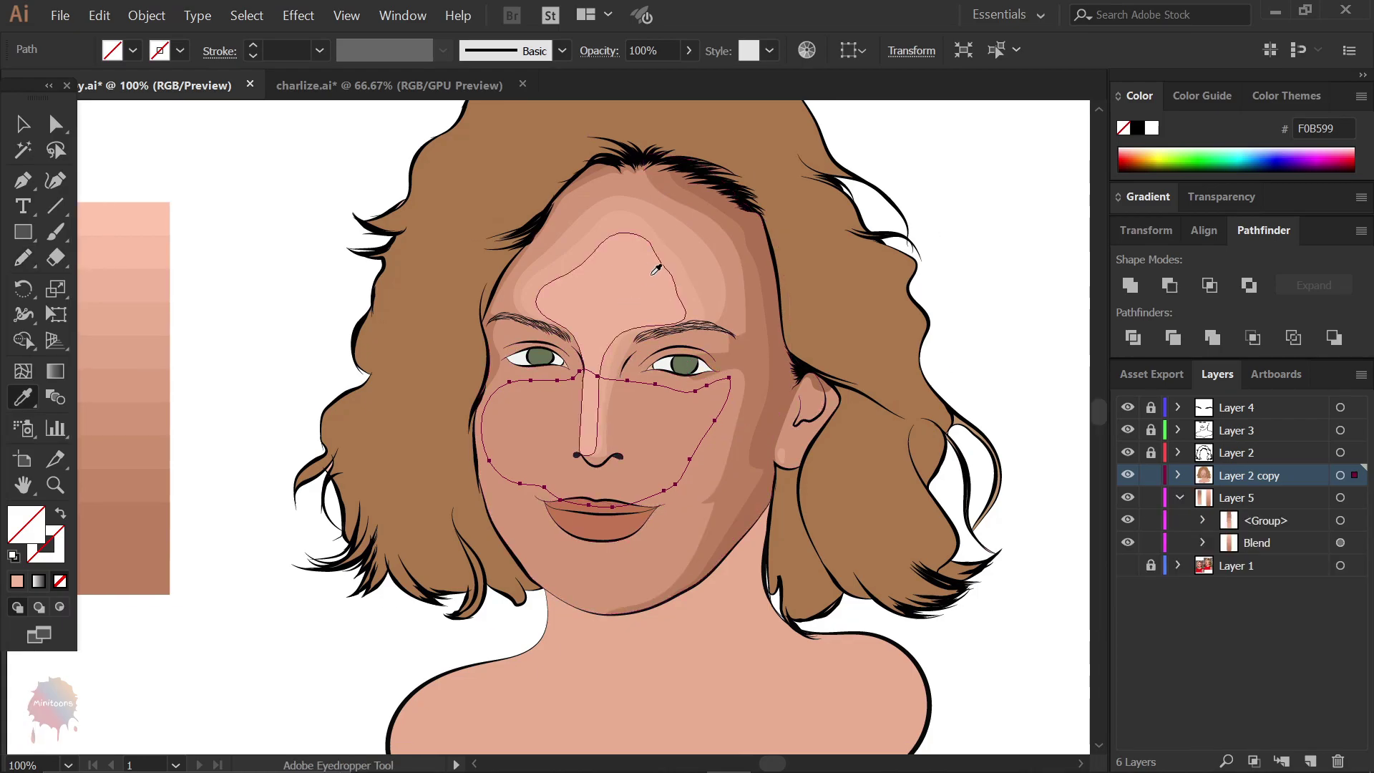
pyautogui.click(696, 265)
pyautogui.press('v')
pyautogui.keyDown('shift'); pyautogui.click(690, 436); pyautogui.keyUp('shift')
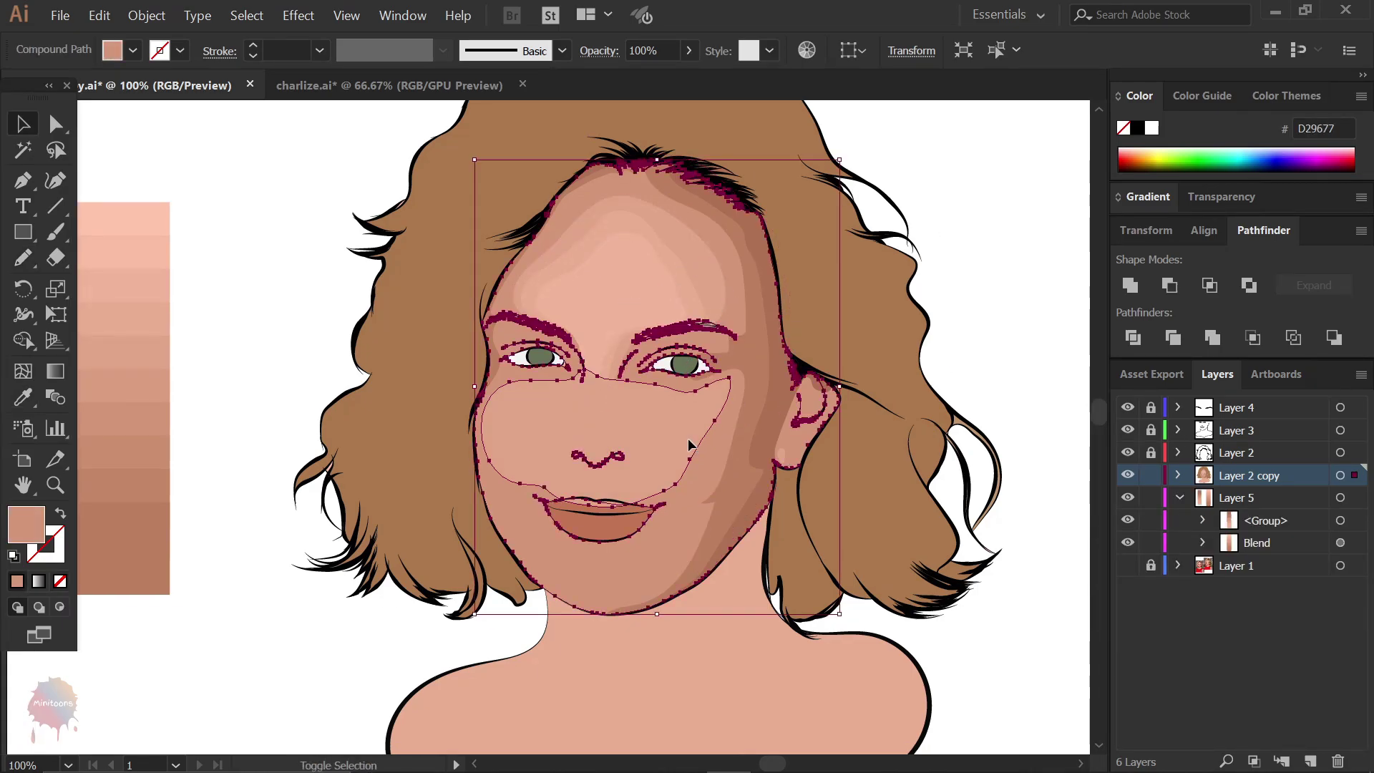
pyautogui.rightClick(690, 441)
pyautogui.click(921, 642)
pyautogui.click(972, 325)
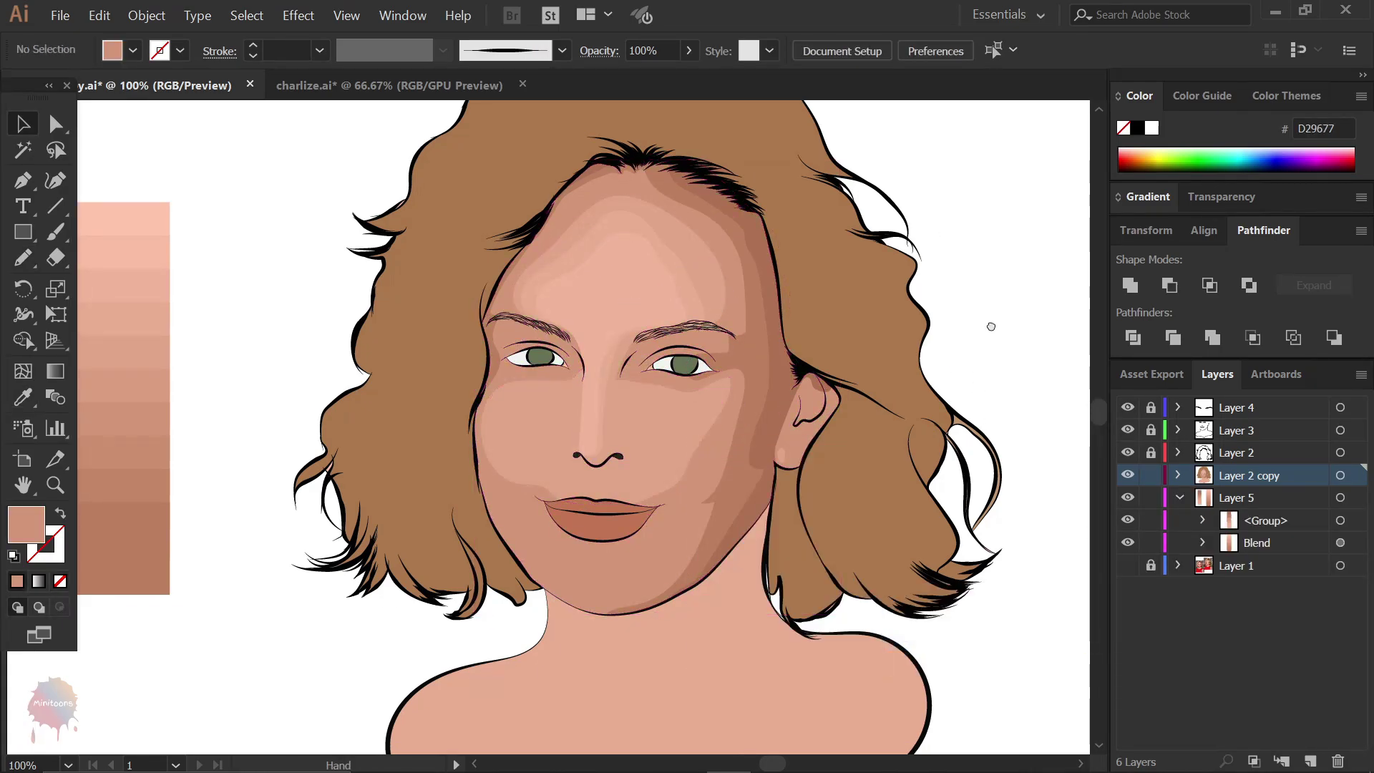
# - Add an inner left-cheek highlight in light skin tone and a small highlight beside the nose
pyautogui.press('n')
pyautogui.moveTo(597, 386); pyautogui.dragTo(520, 425)
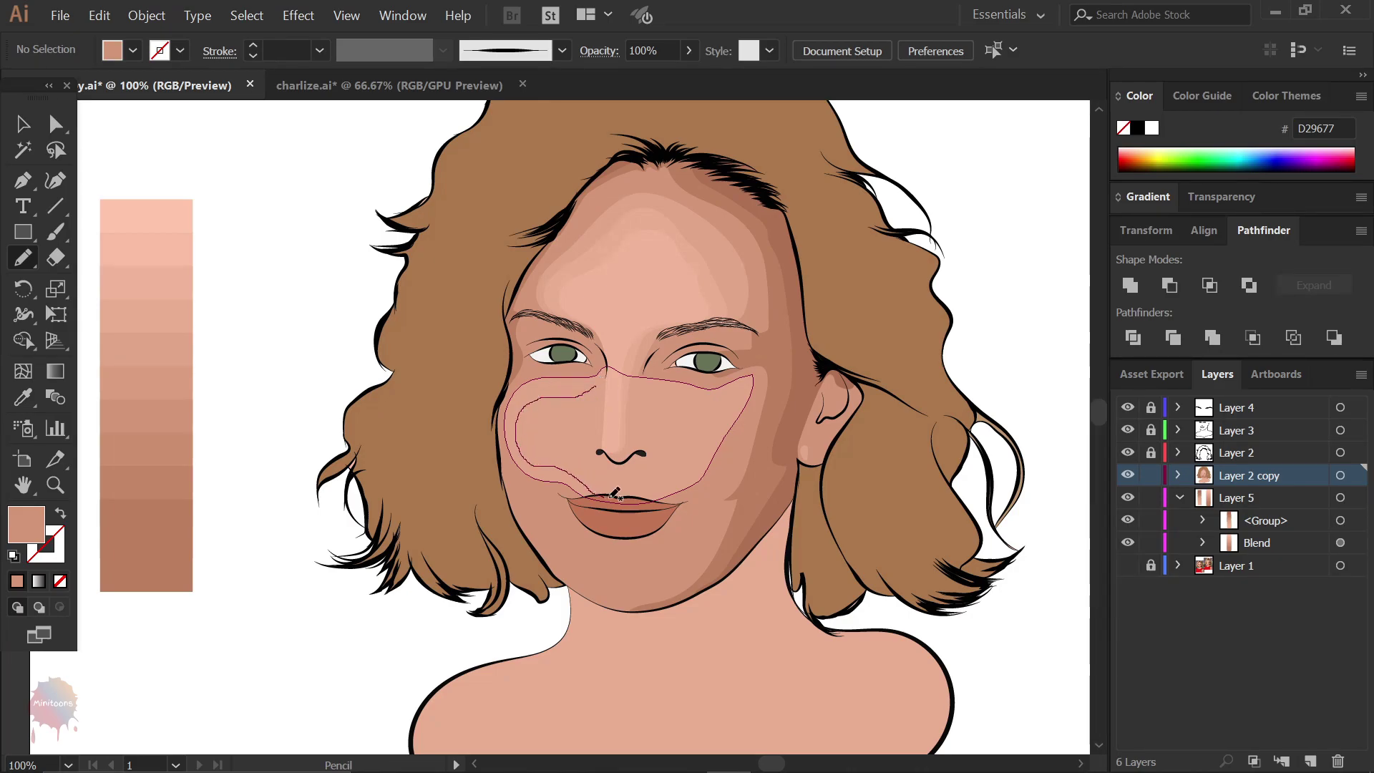
pyautogui.moveTo(614, 494); pyautogui.dragTo(607, 493)
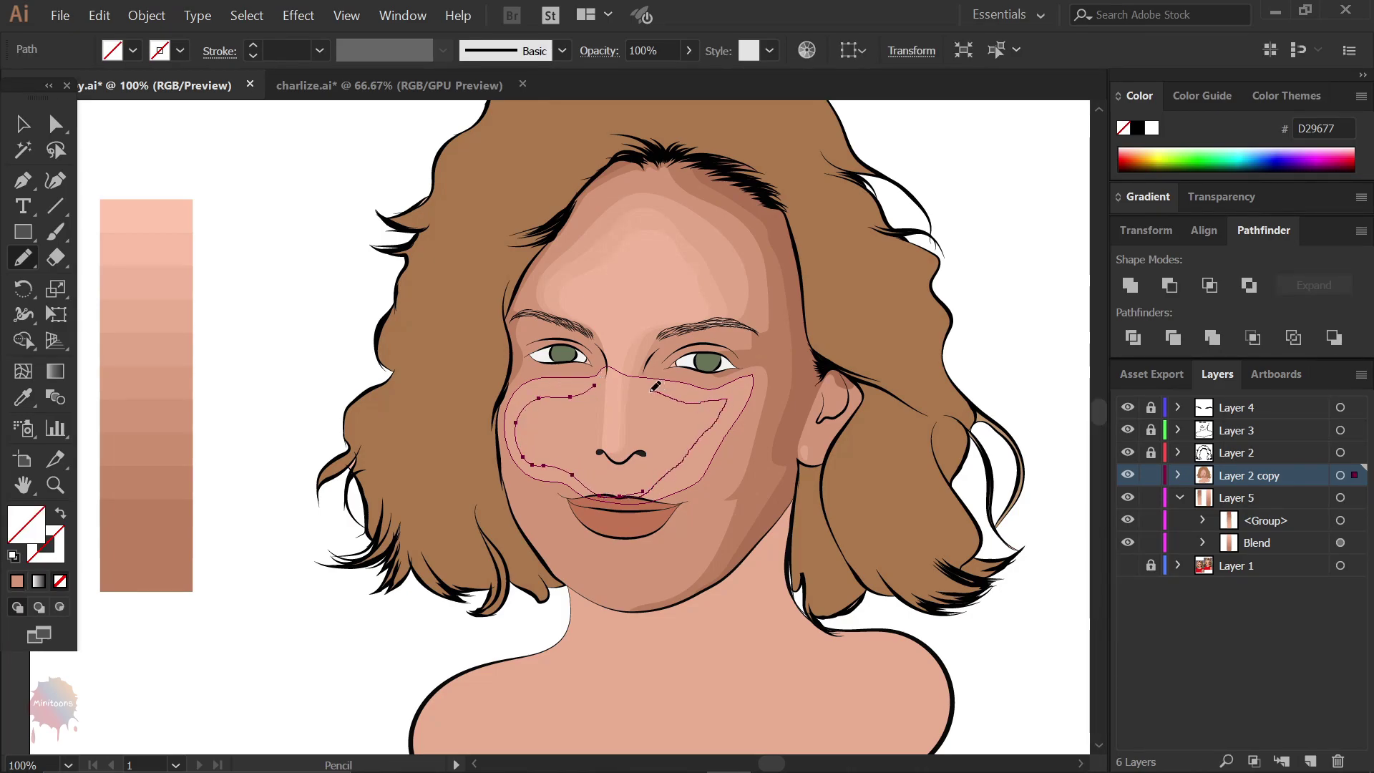
pyautogui.press('i')
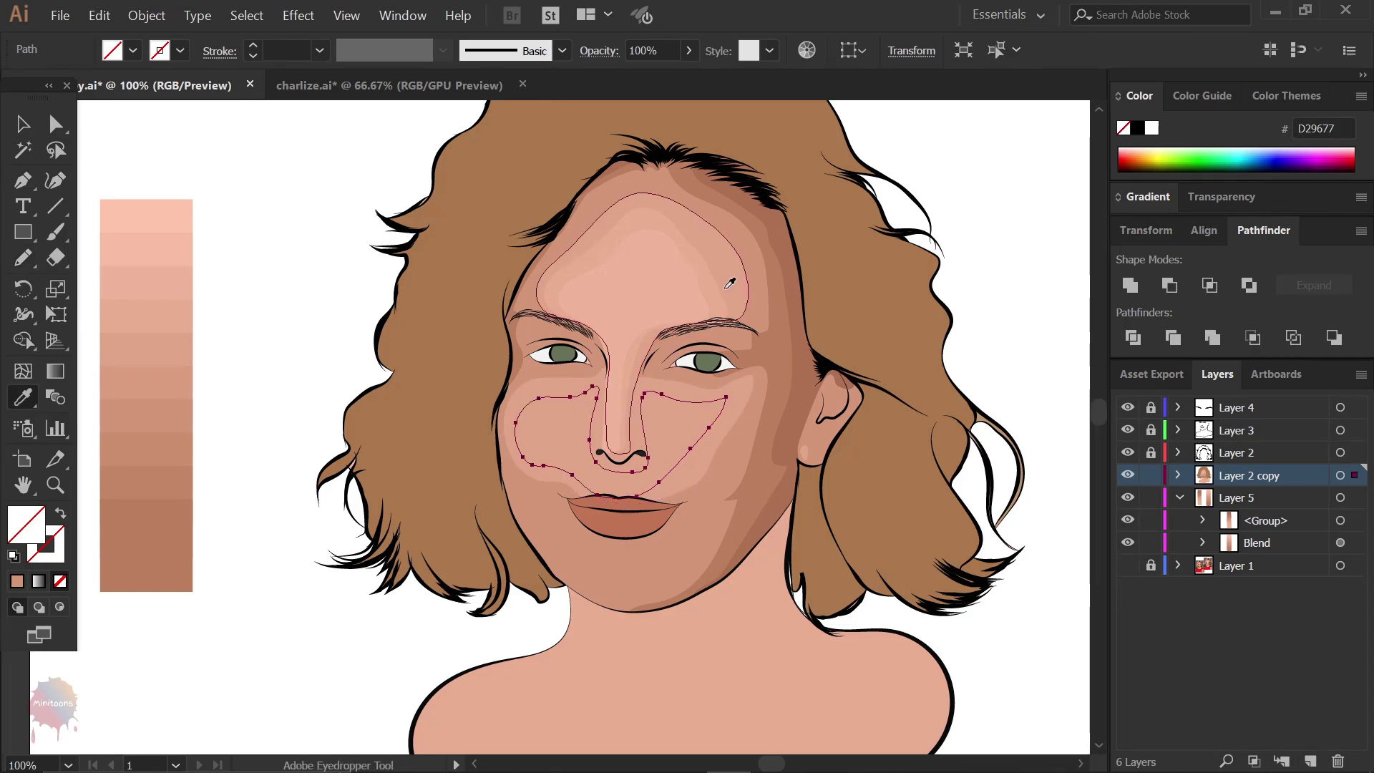
pyautogui.click(726, 288)
pyautogui.press('n')
pyautogui.hotkey('ctrl', 'shift', 'a')
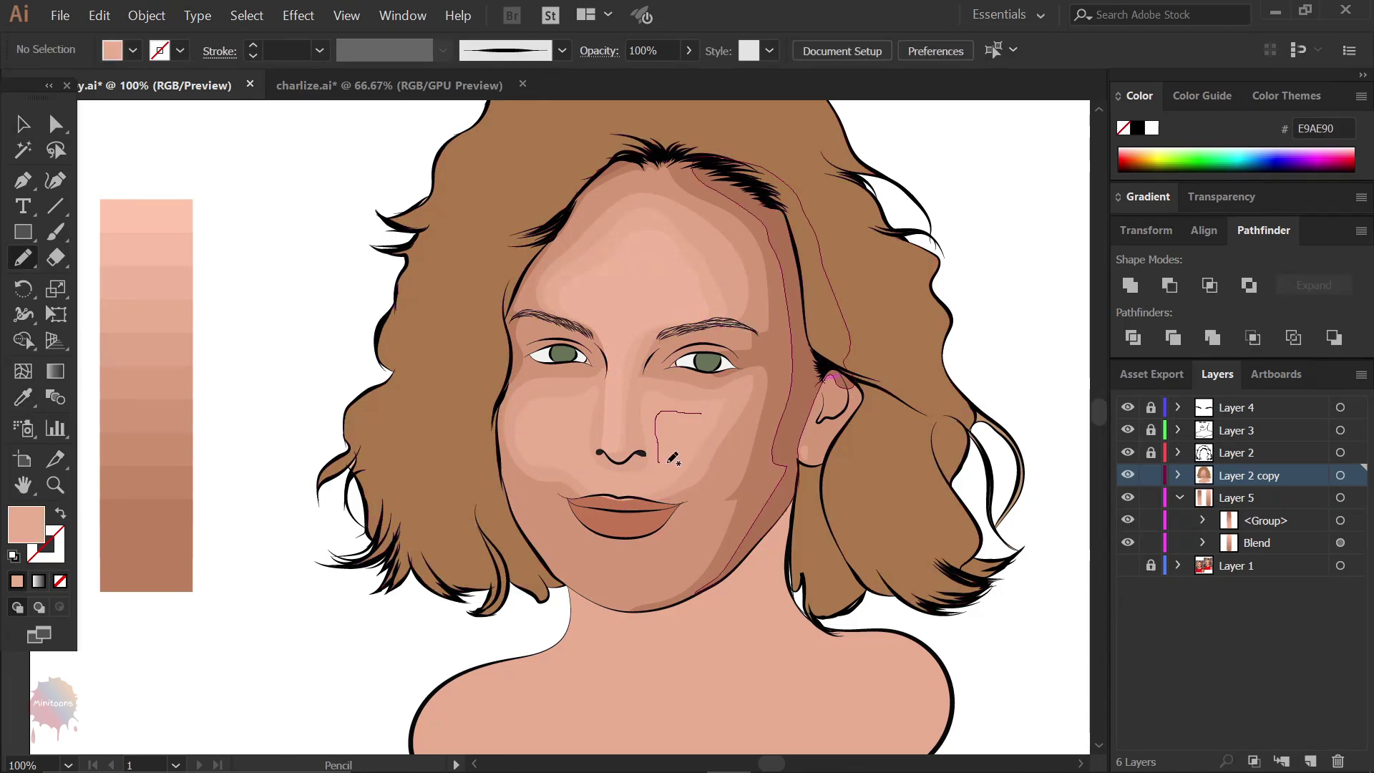
pyautogui.moveTo(673, 458); pyautogui.dragTo(700, 414)
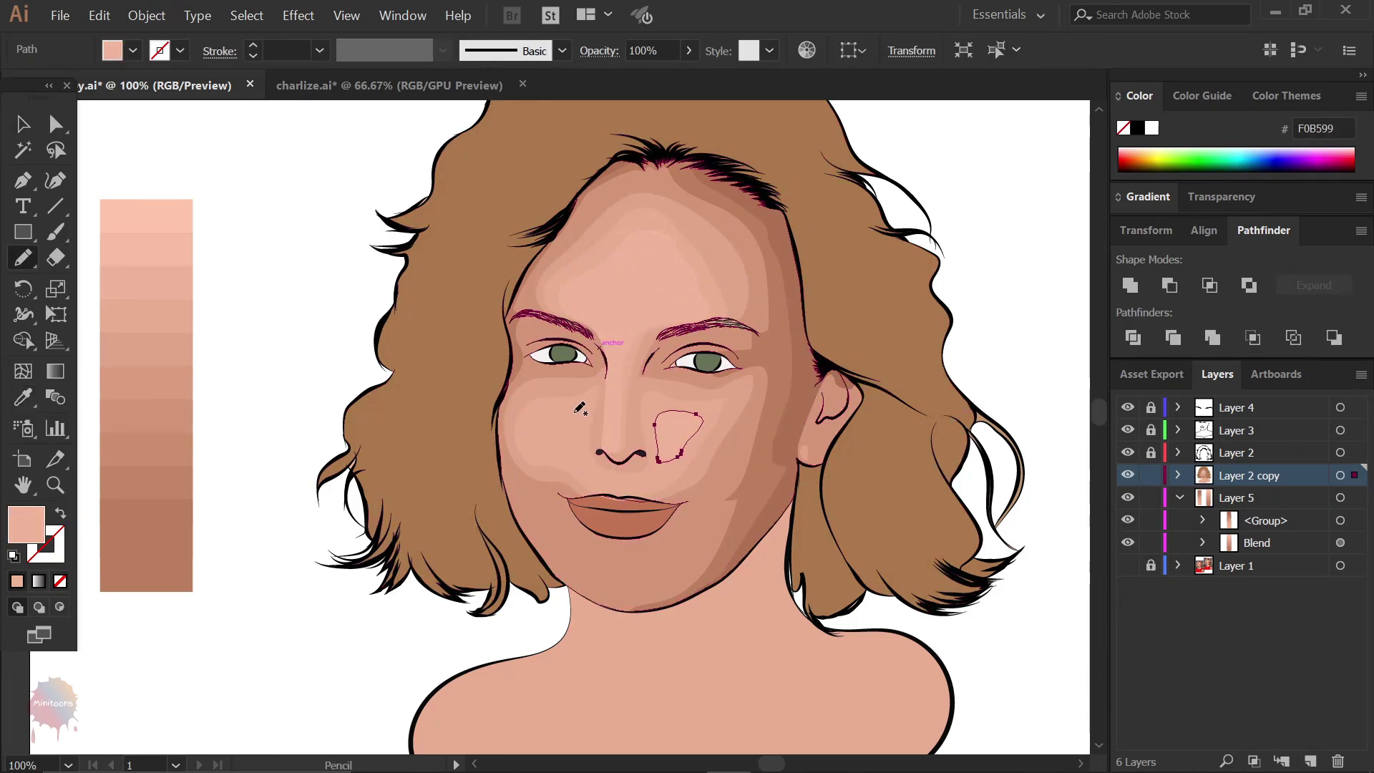
pyautogui.hotkey('ctrl', 'shift', 'a')
pyautogui.hotkey('ctrl', '=')
pyautogui.hotkey('ctrl', '=')
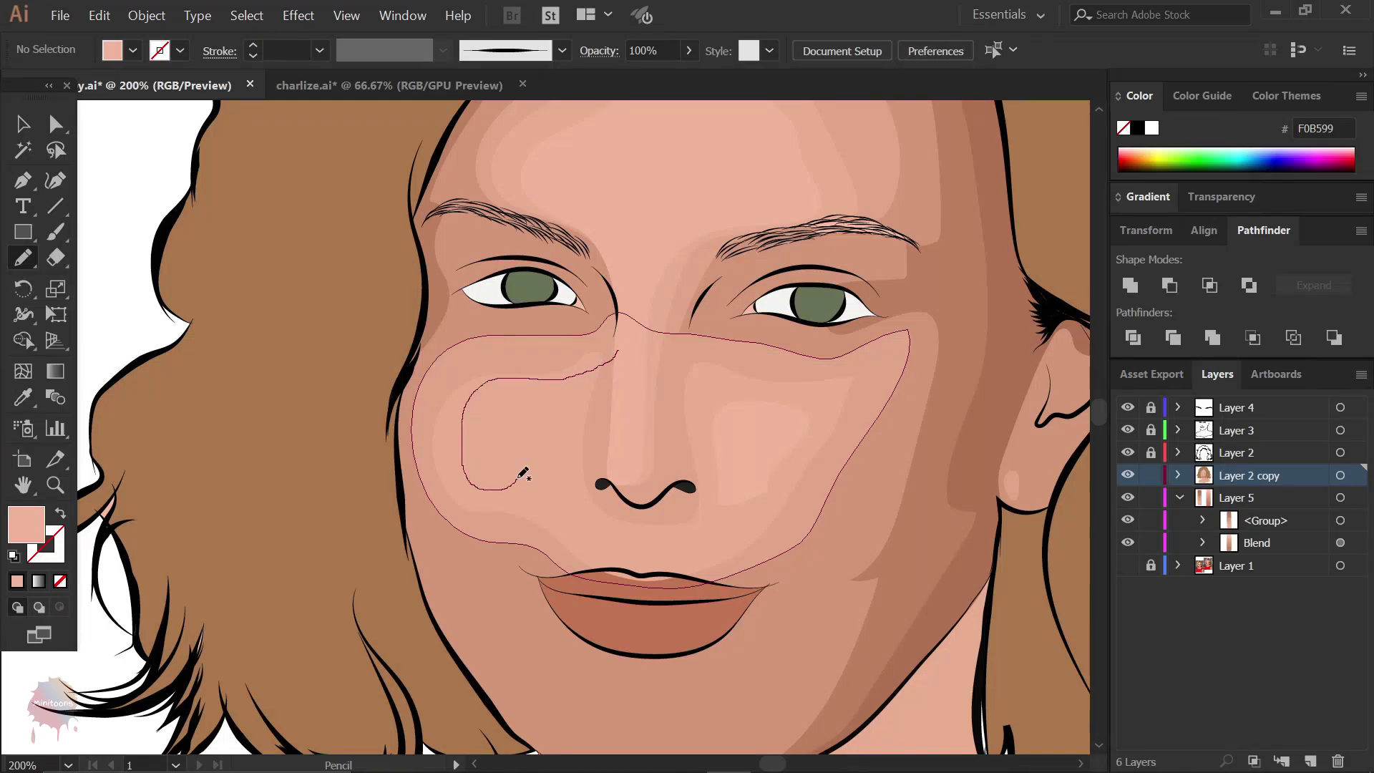
# - Draw a hooked highlight down the left cheek and refine its outline around the nose and left nostril
pyautogui.moveTo(538, 375); pyautogui.dragTo(523, 459)
pyautogui.moveTo(622, 345); pyautogui.dragTo(629, 349)
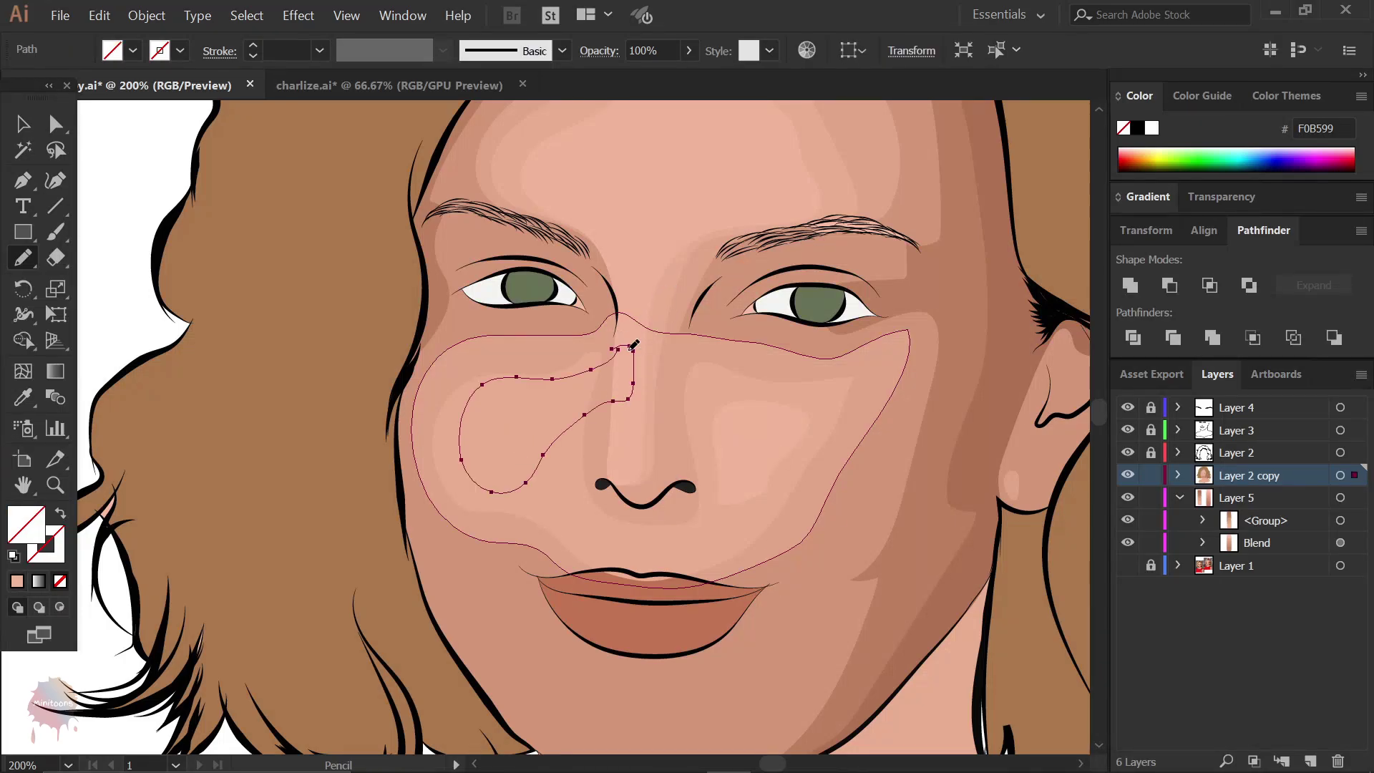
pyautogui.press('v')
pyautogui.scroll(1, 589, 399)
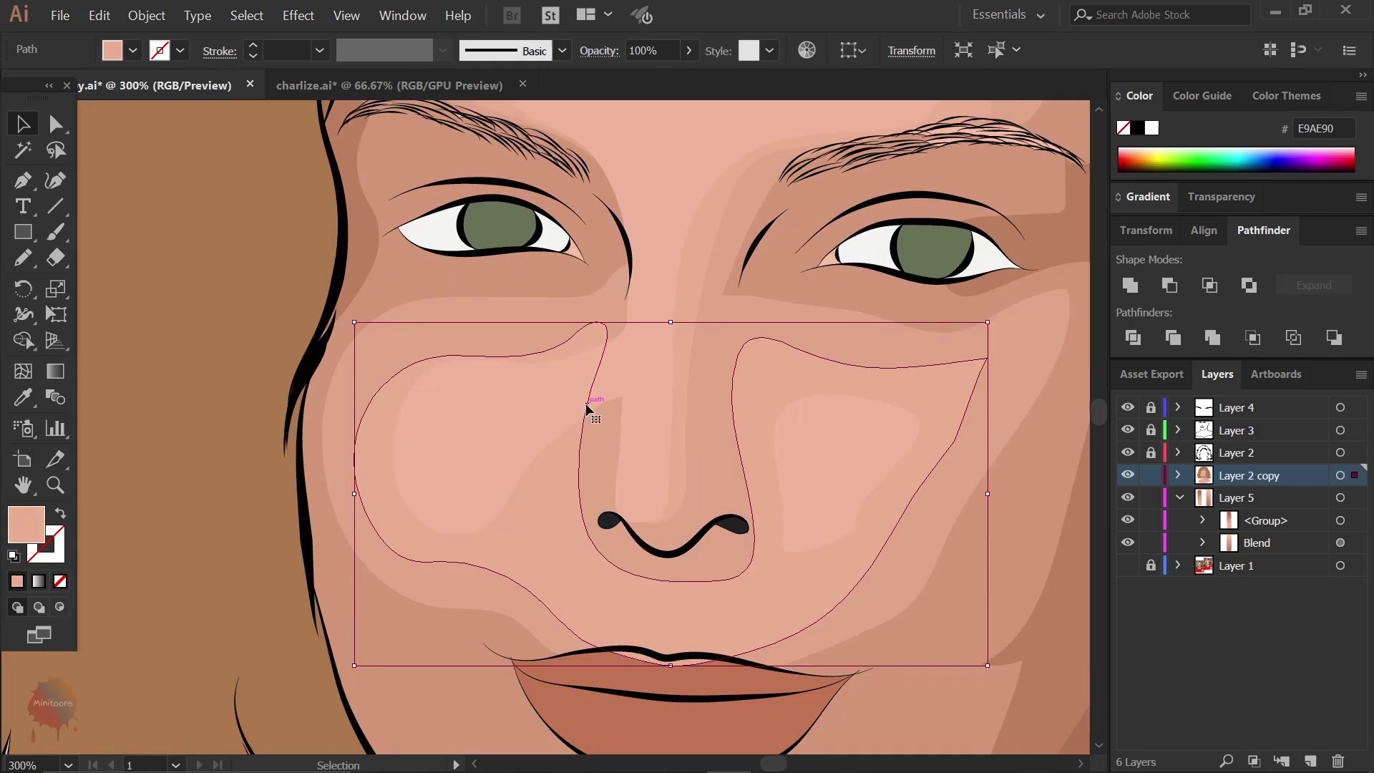
pyautogui.press('n')
pyautogui.moveTo(754, 534); pyautogui.dragTo(605, 510)
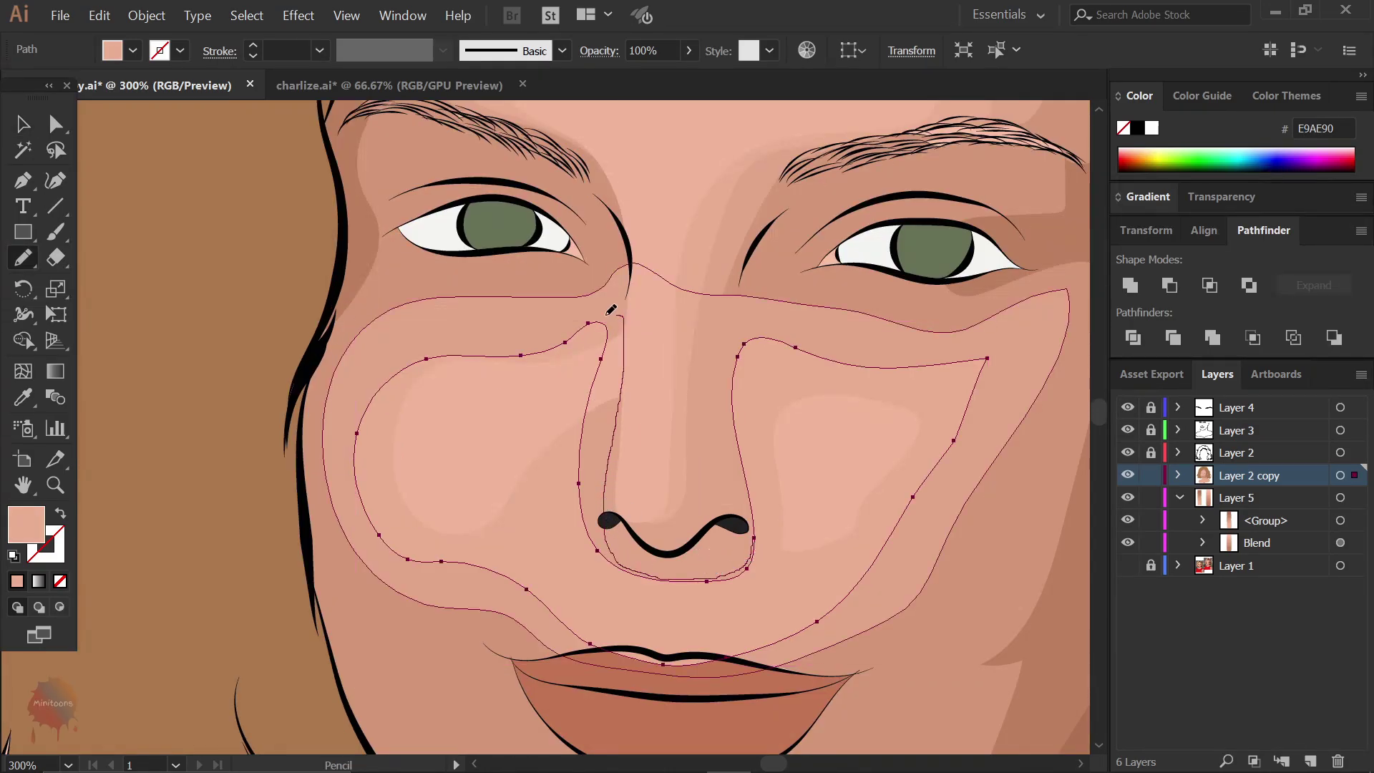
pyautogui.moveTo(611, 309); pyautogui.dragTo(622, 317)
pyautogui.moveTo(656, 570)
pyautogui.mouseDown()
pyautogui.moveTo(660, 559)
pyautogui.moveTo(454, 457)
pyautogui.mouseUp()
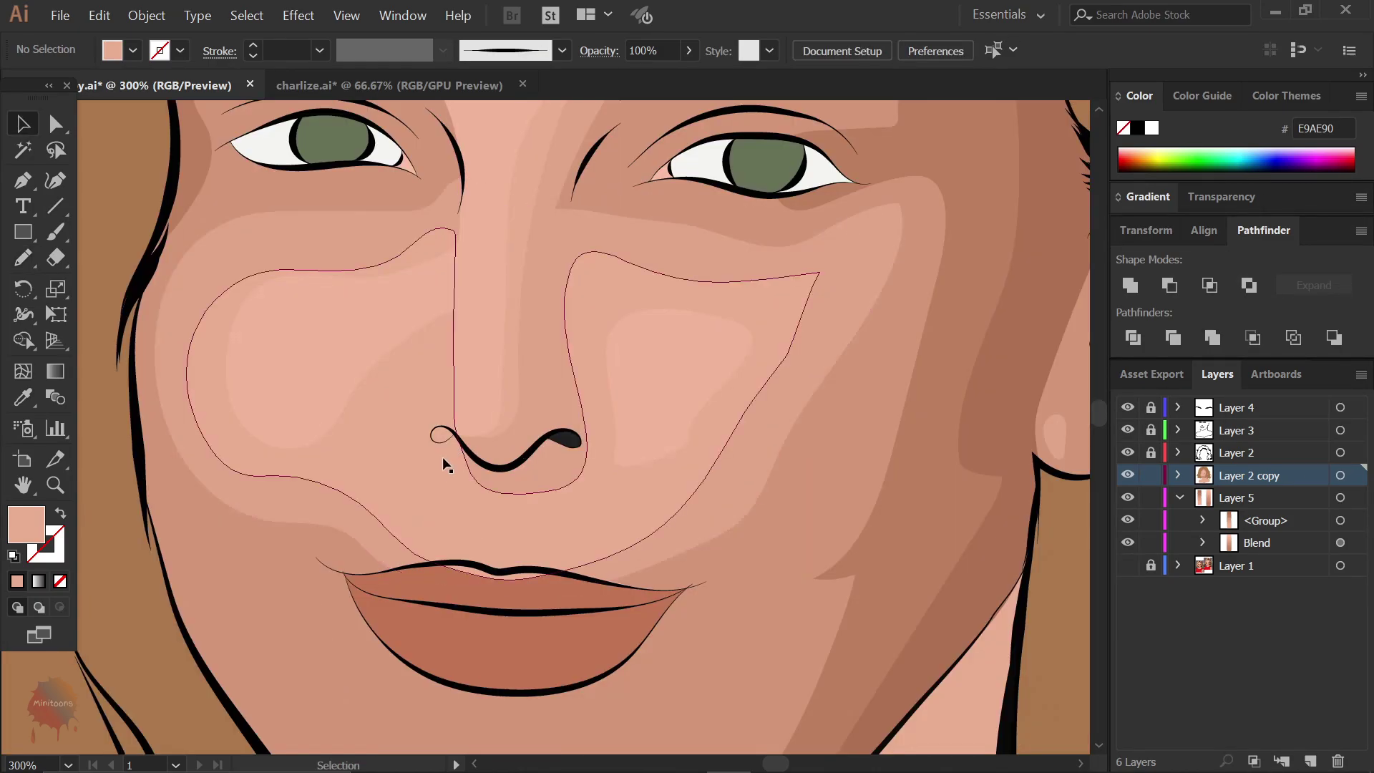
pyautogui.press('v')
pyautogui.rightClick(315, 191)
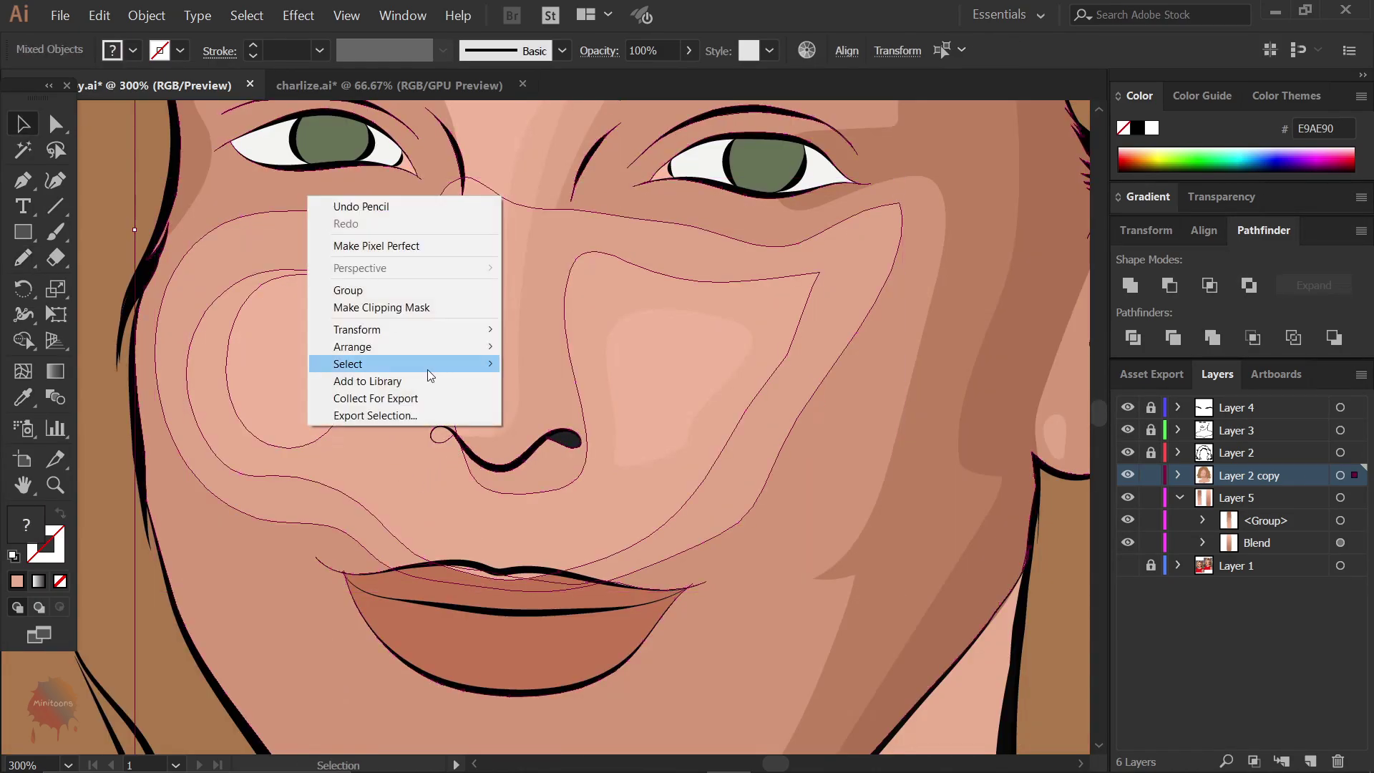
pyautogui.click(598, 515)
pyautogui.scroll(-2, 598, 516)
pyautogui.scroll(-2, 239, 385)
# - Draw a shadow shape down the face's left edge and jaw, sampling a fill colour
pyautogui.scroll(2, 483, 338)
pyautogui.press('n')
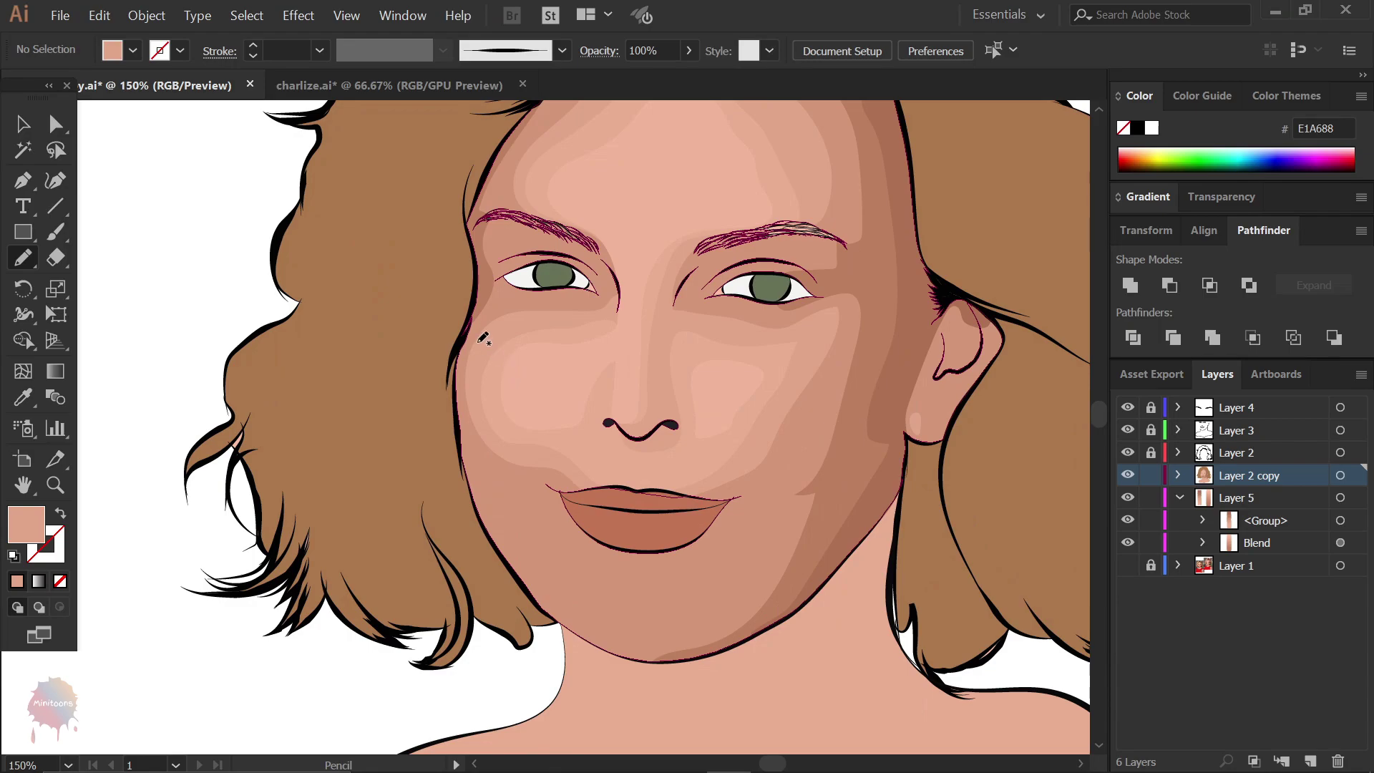
pyautogui.moveTo(471, 314); pyautogui.dragTo(465, 360)
pyautogui.moveTo(508, 544); pyautogui.dragTo(555, 616)
pyautogui.press('i')
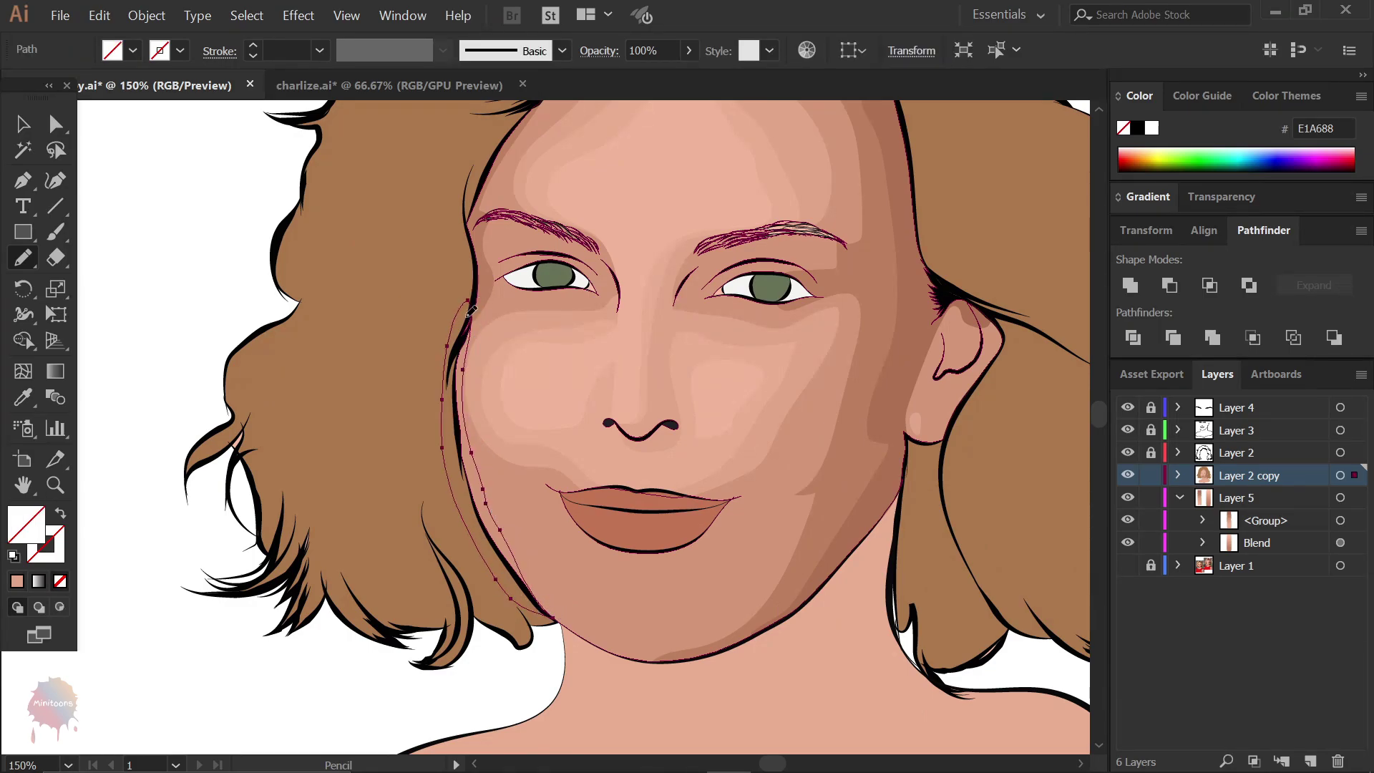
pyautogui.click(270, 440)
pyautogui.hotkey('ctrl', 'shift', 'a')
pyautogui.press('n')
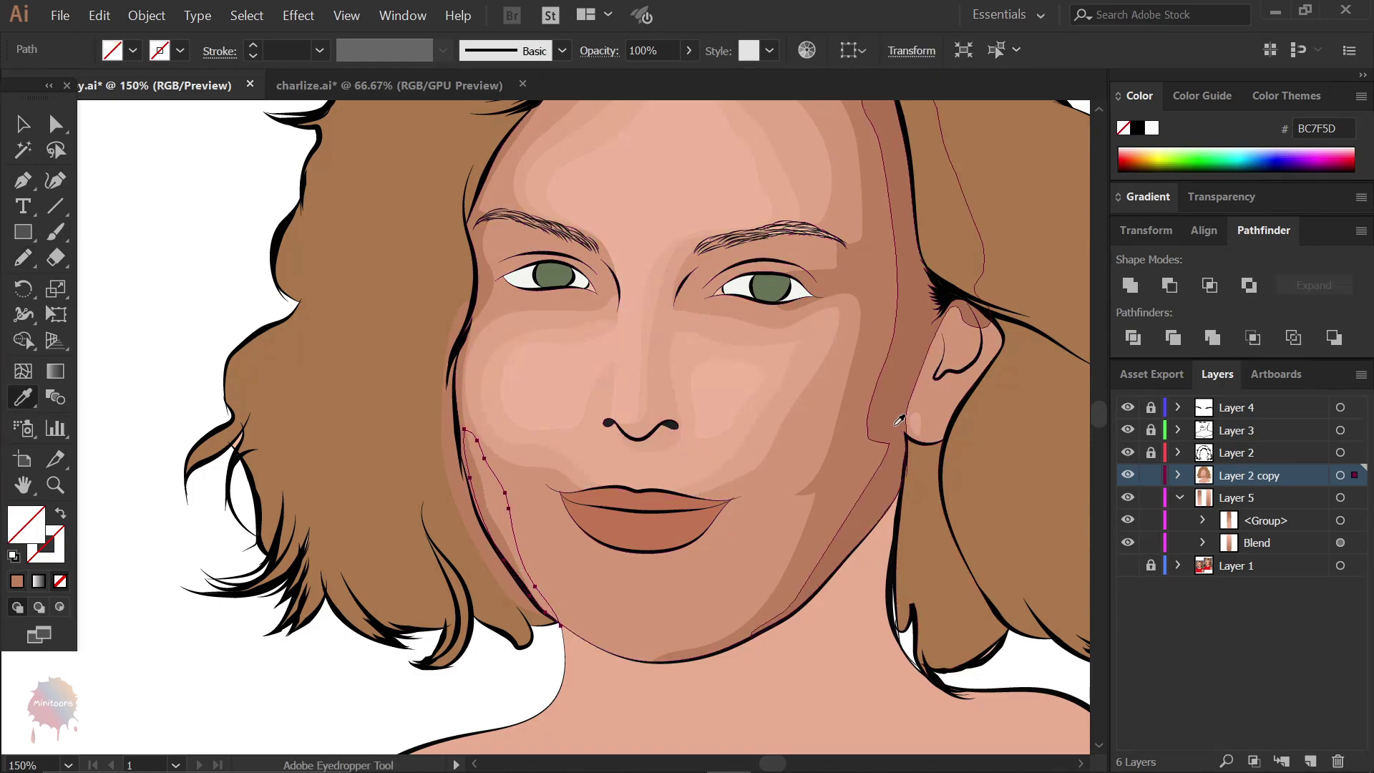
# - Fill the left jaw shadow with a darker skin tone and send it behind the face details
pyautogui.press('v')
pyautogui.click(458, 418)
pyautogui.press('i')
pyautogui.click(823, 372)
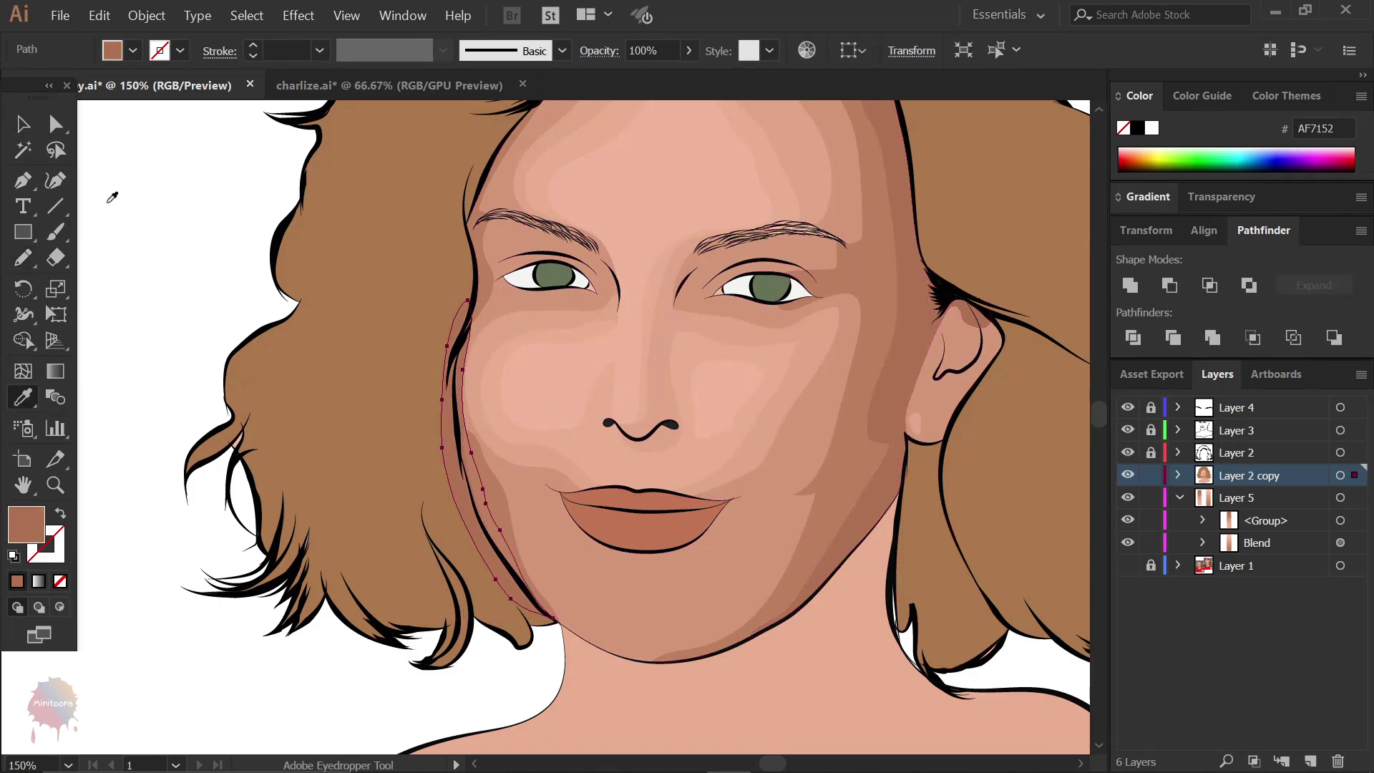
pyautogui.hotkey('ctrl', 'shift', 'a')
pyautogui.press('v')
pyautogui.click(462, 500)
pyautogui.keyDown('shift'); pyautogui.click(534, 531); pyautogui.keyUp('shift')
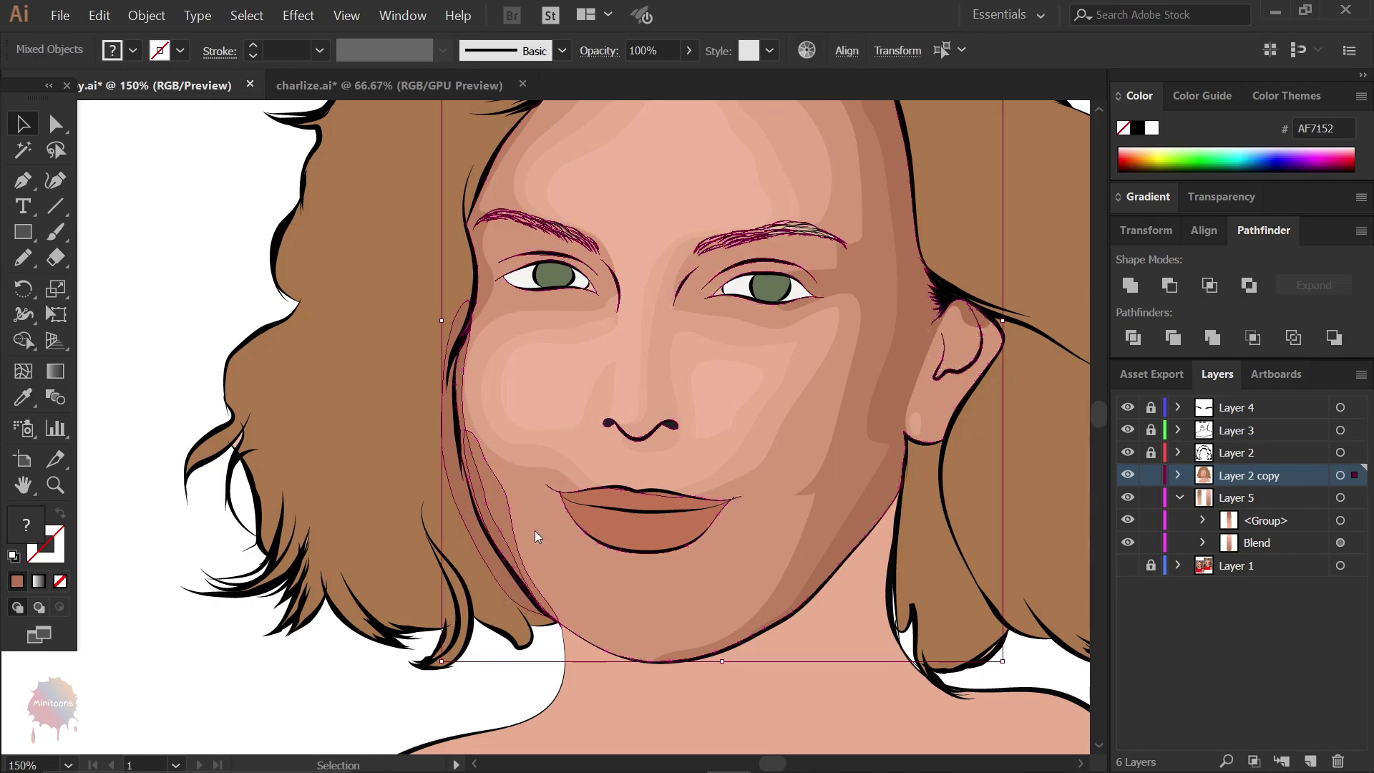
pyautogui.rightClick(535, 530)
pyautogui.click(782, 732)
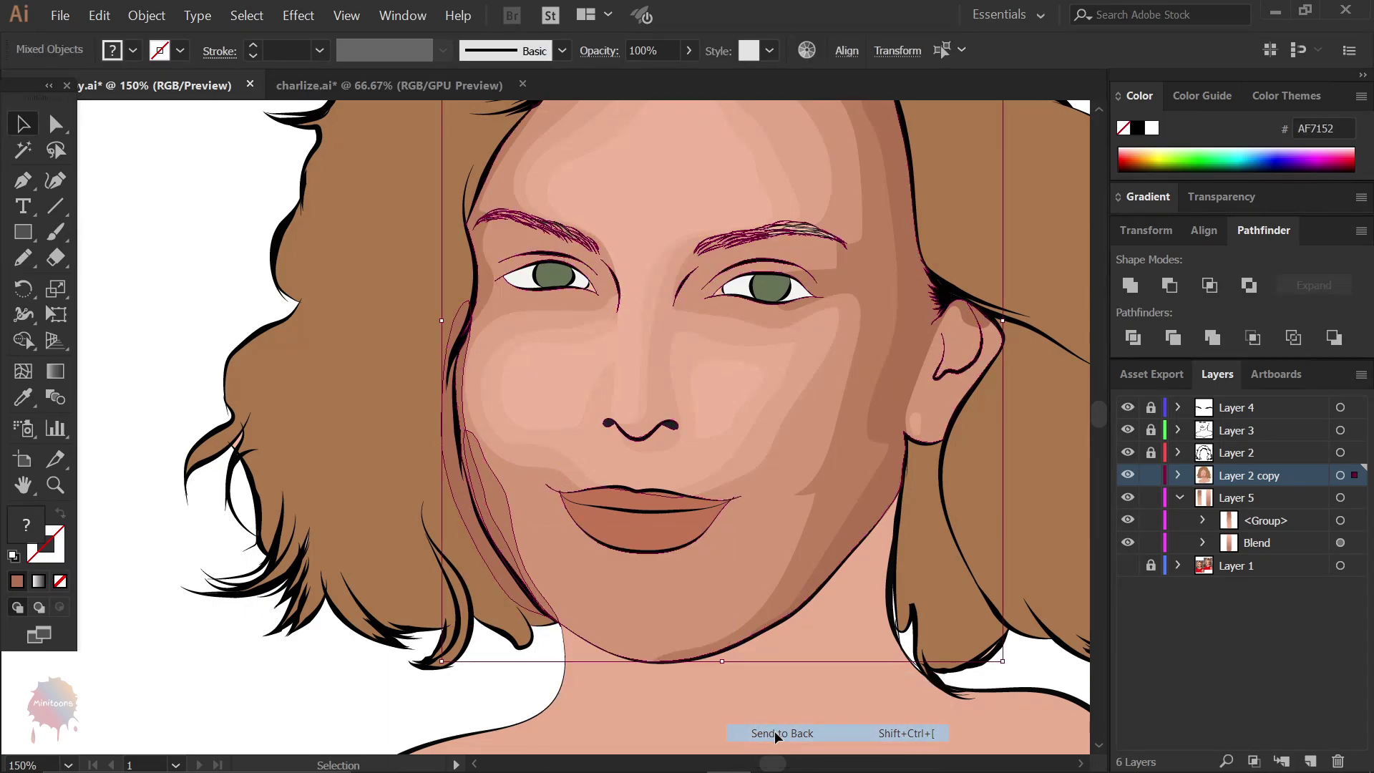
pyautogui.click(238, 286)
# - Draw a chin patch from the lip down and fill it with a light skin tone
pyautogui.hotkey('ctrl', '+')
pyautogui.press('n')
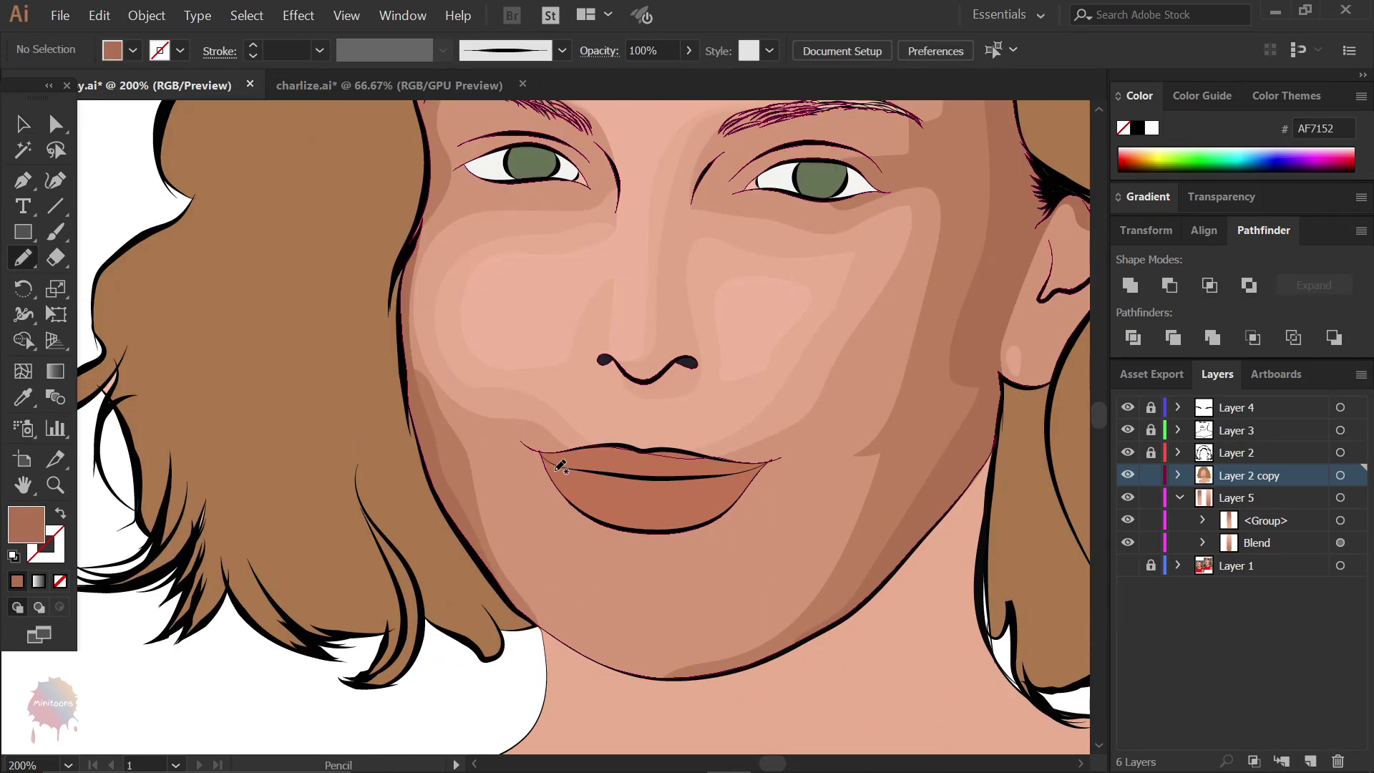
pyautogui.moveTo(569, 618)
pyautogui.mouseDown()
pyautogui.moveTo(769, 570)
pyautogui.moveTo(650, 551)
pyautogui.mouseUp()
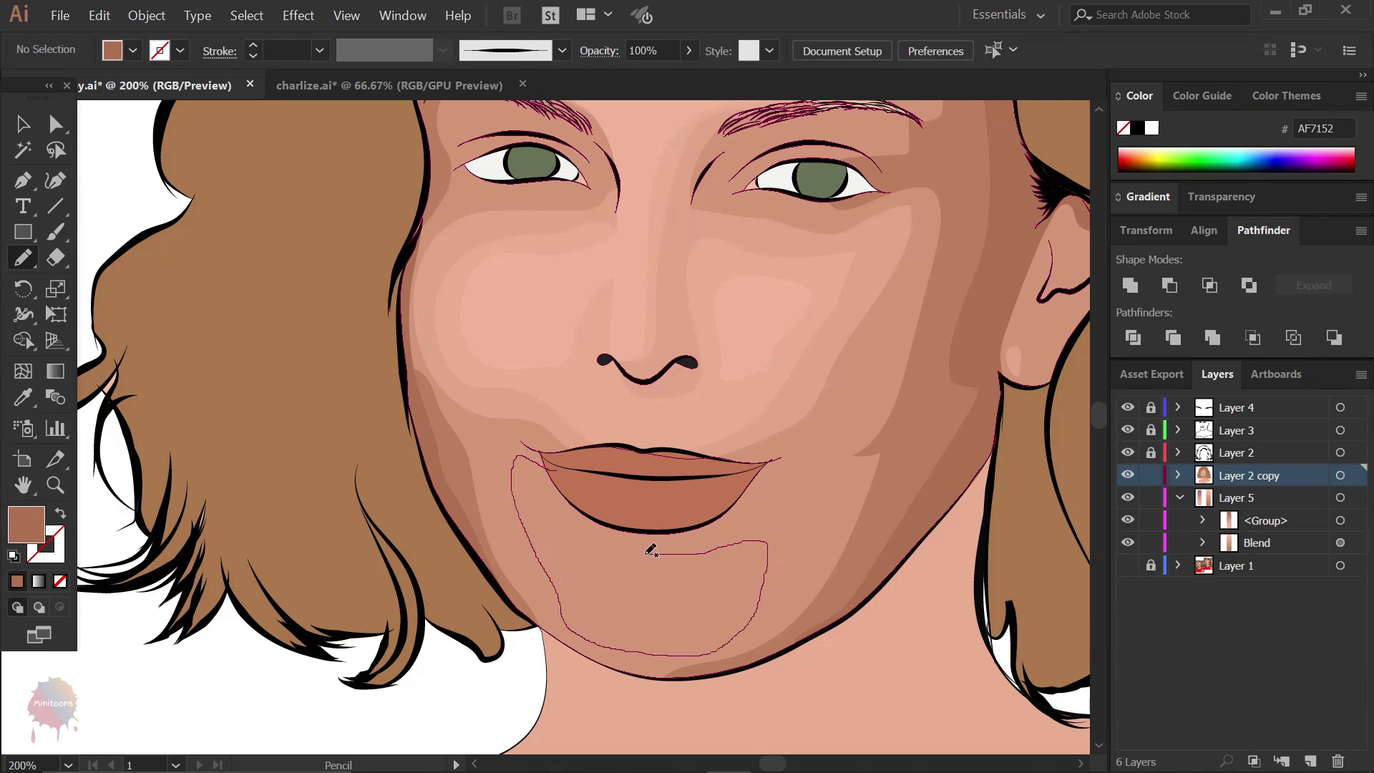
pyautogui.moveTo(559, 462); pyautogui.dragTo(547, 449)
pyautogui.press('i')
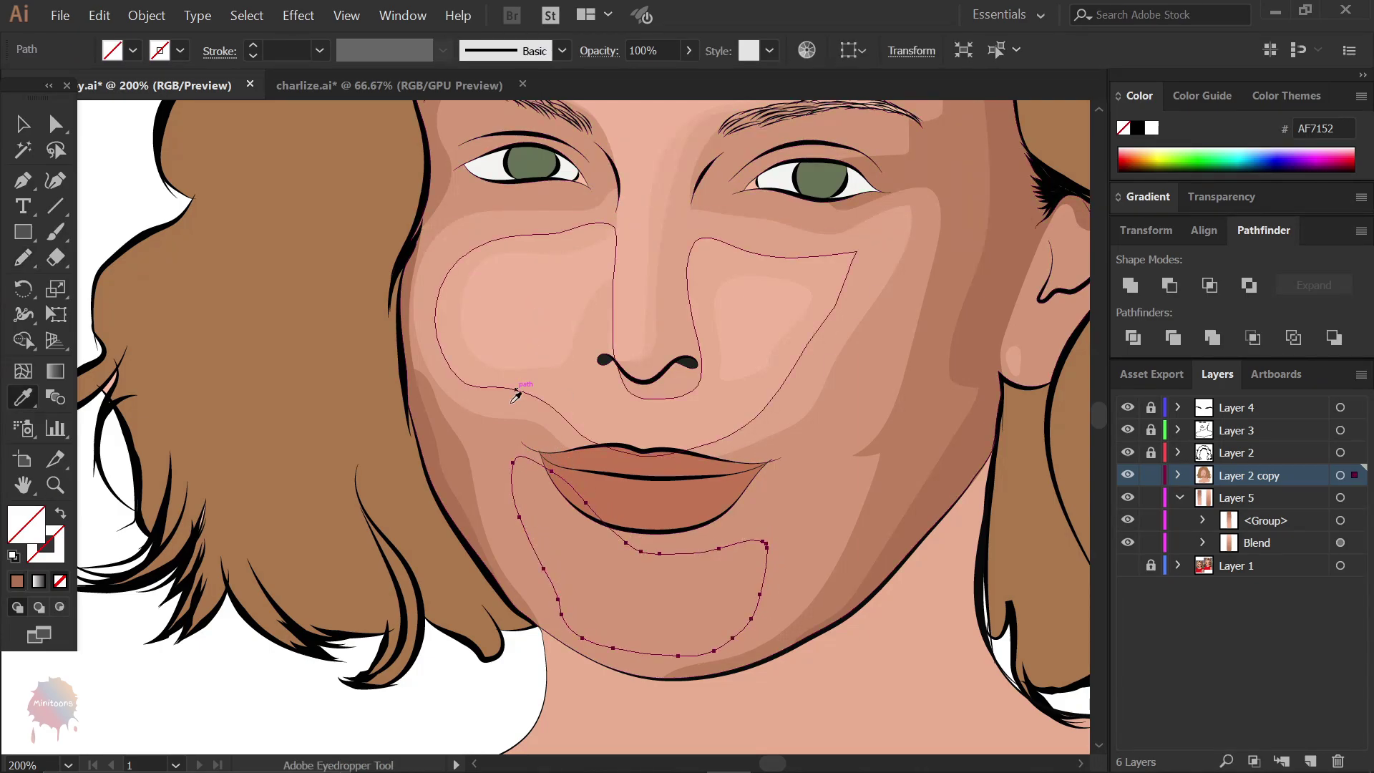
pyautogui.click(522, 386)
pyautogui.hotkey('ctrl', 'shift', 'a')
# - Draw a small shadow at the left lip corner filled with the lip colour
pyautogui.hotkey('ctrl', '+')
pyautogui.press('n')
pyautogui.moveTo(554, 465)
pyautogui.mouseDown()
pyautogui.moveTo(509, 485)
pyautogui.moveTo(578, 499)
pyautogui.mouseUp()
pyautogui.press('i')
pyautogui.click(384, 481)
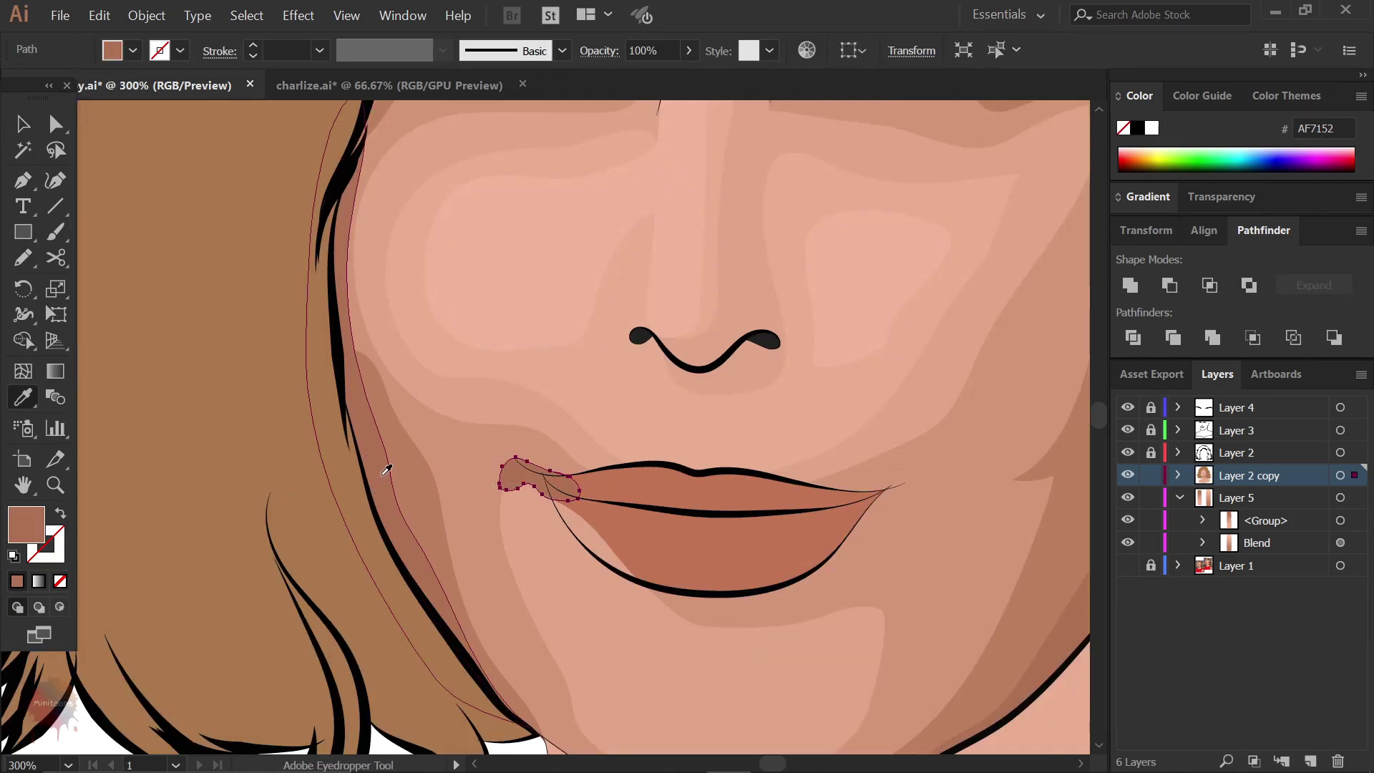
# - Send the chin and left lip-corner shapes back, then redraw the lip-corner shadow's lower edge
pyautogui.press('v')
pyautogui.click(537, 512)
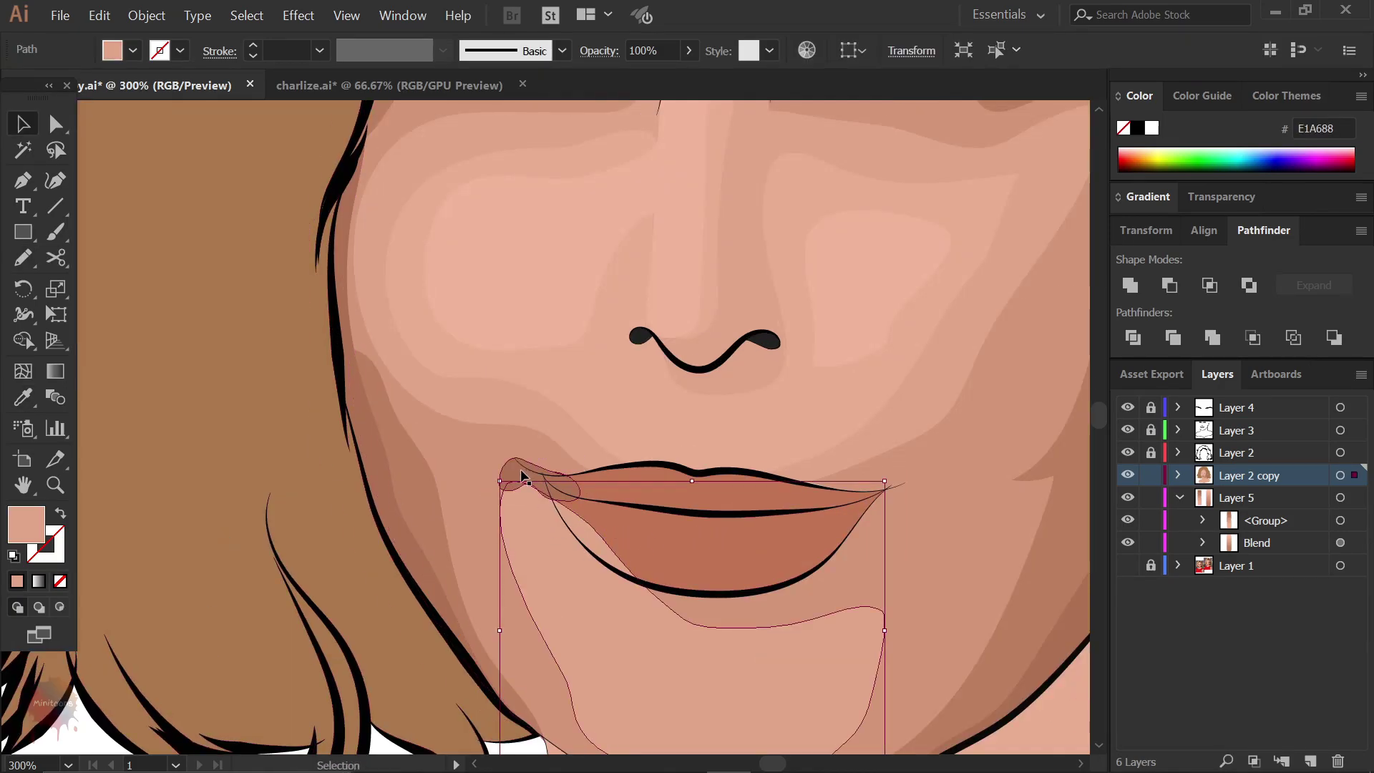
pyautogui.keyDown('shift'); pyautogui.click(521, 484); pyautogui.keyUp('shift')
pyautogui.rightClick(483, 506)
pyautogui.click(715, 660)
pyautogui.hotkey('ctrl', '+')
pyautogui.press('n')
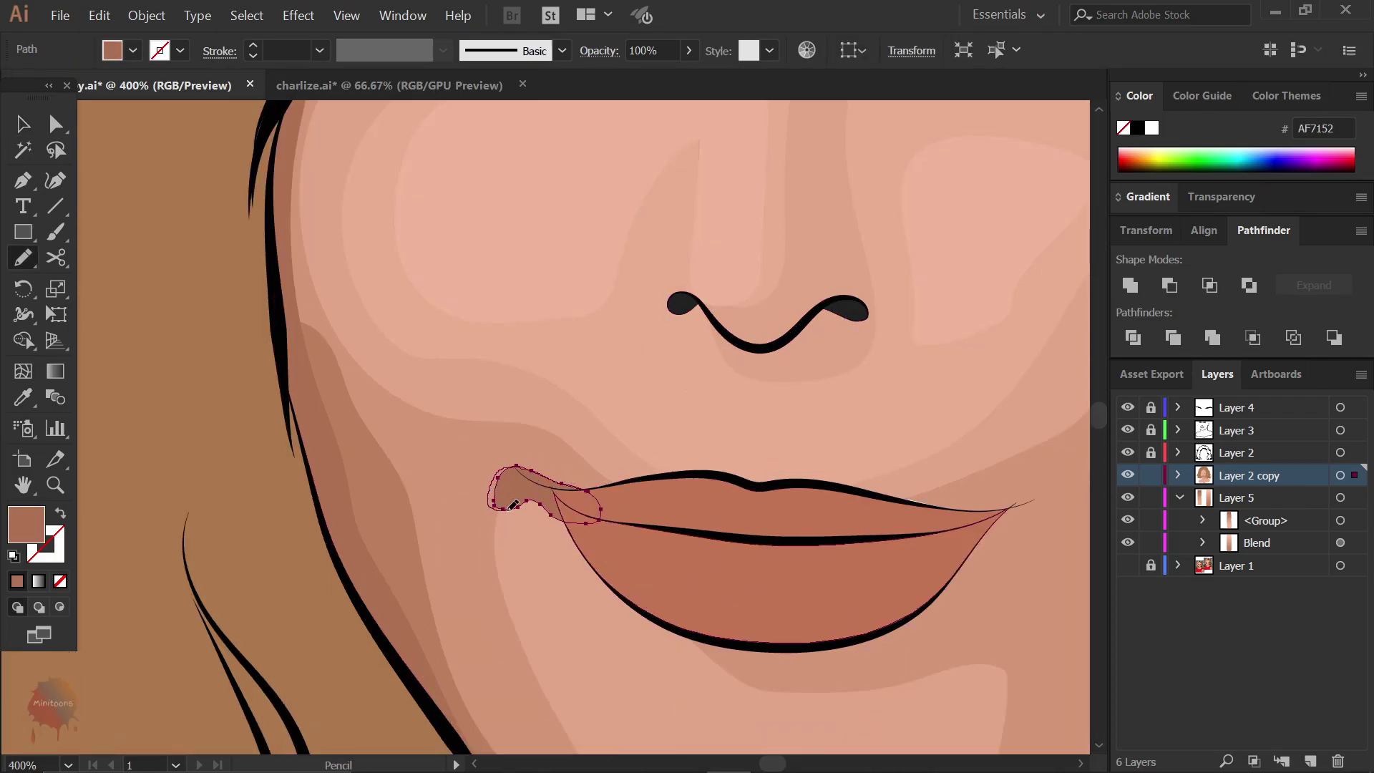
pyautogui.moveTo(548, 510); pyautogui.dragTo(580, 519)
# - Draw a shadow at the right mouth corner and fill it with a sampled lip tone
pyautogui.hotkey('ctrl', '0')
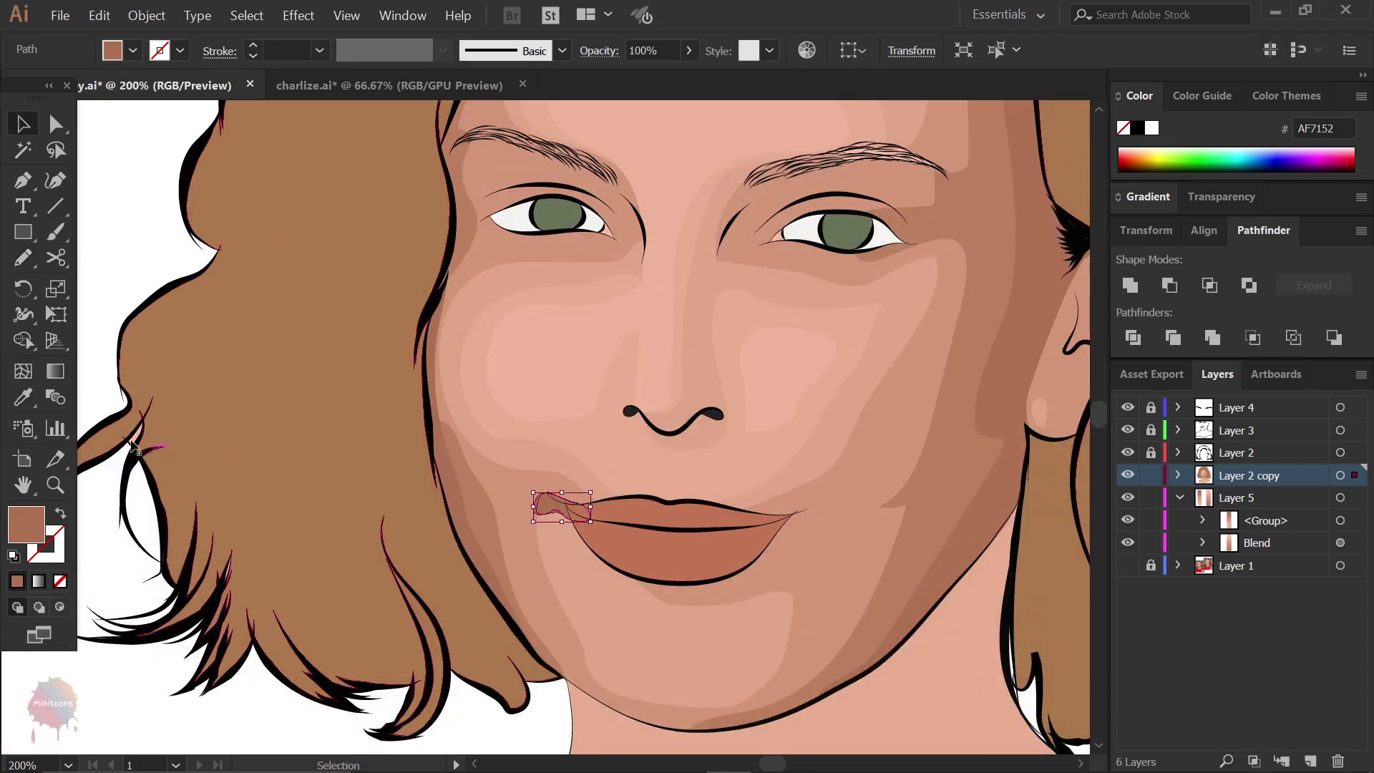
pyautogui.hotkey('ctrl', 'shift', 'a')
pyautogui.keyDown('ctrl'); pyautogui.click(808, 577); pyautogui.keyUp('ctrl')
pyautogui.hotkey('ctrl', '+')
pyautogui.hotkey('ctrl', '+')
pyautogui.hotkey('ctrl', '+')
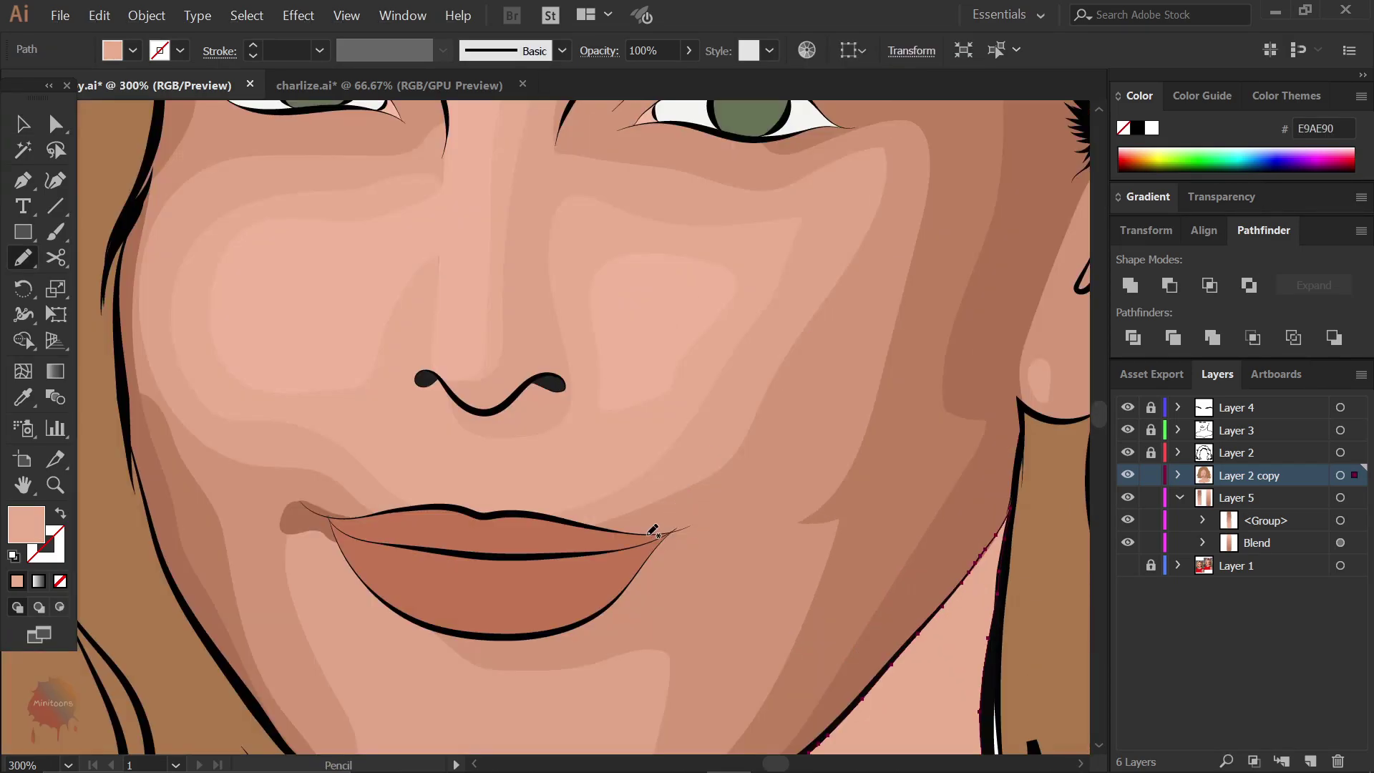
pyautogui.moveTo(733, 506); pyautogui.dragTo(752, 534)
pyautogui.moveTo(676, 550); pyautogui.dragTo(653, 554)
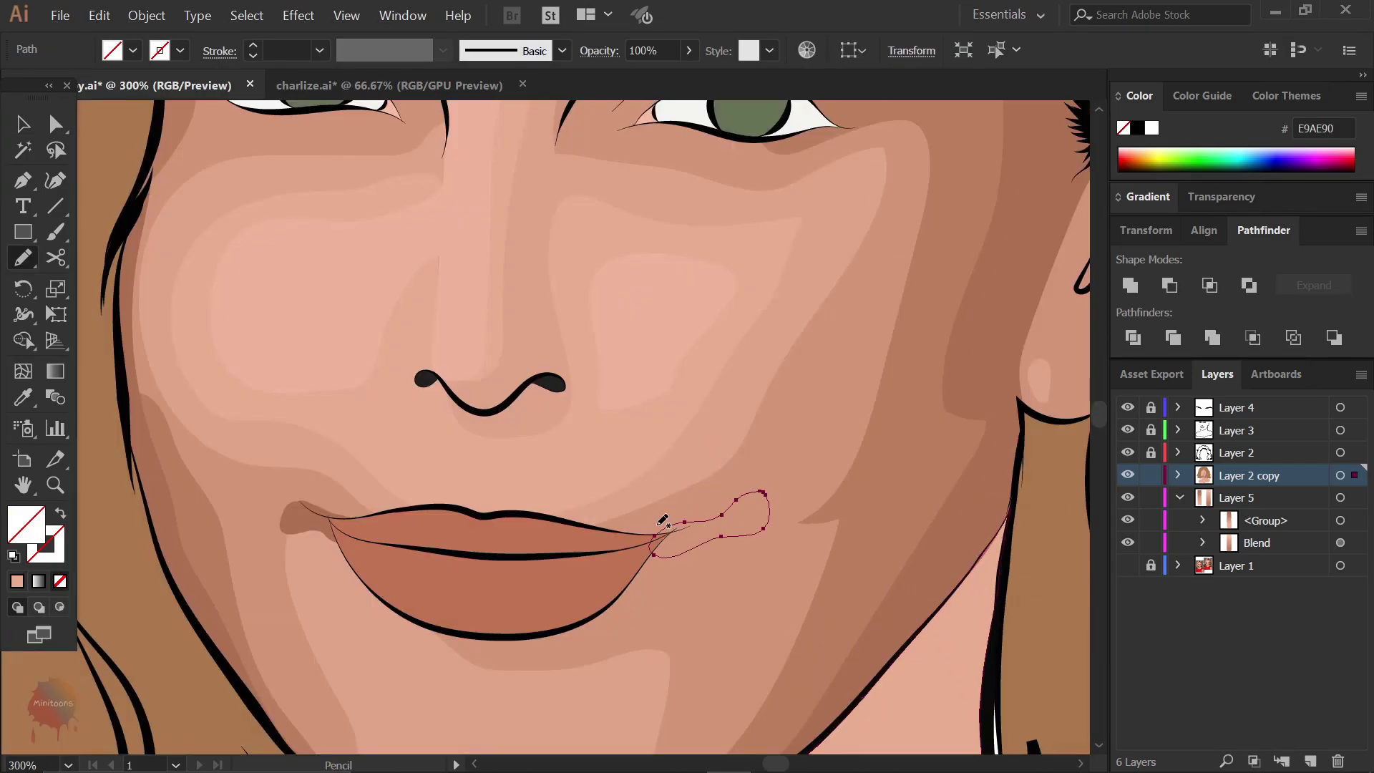
pyautogui.press('i')
pyautogui.click(546, 538)
pyautogui.click(718, 586)
# - Recolour the right lip-corner shadow with a darker shade of the lip colour
pyautogui.press('n')
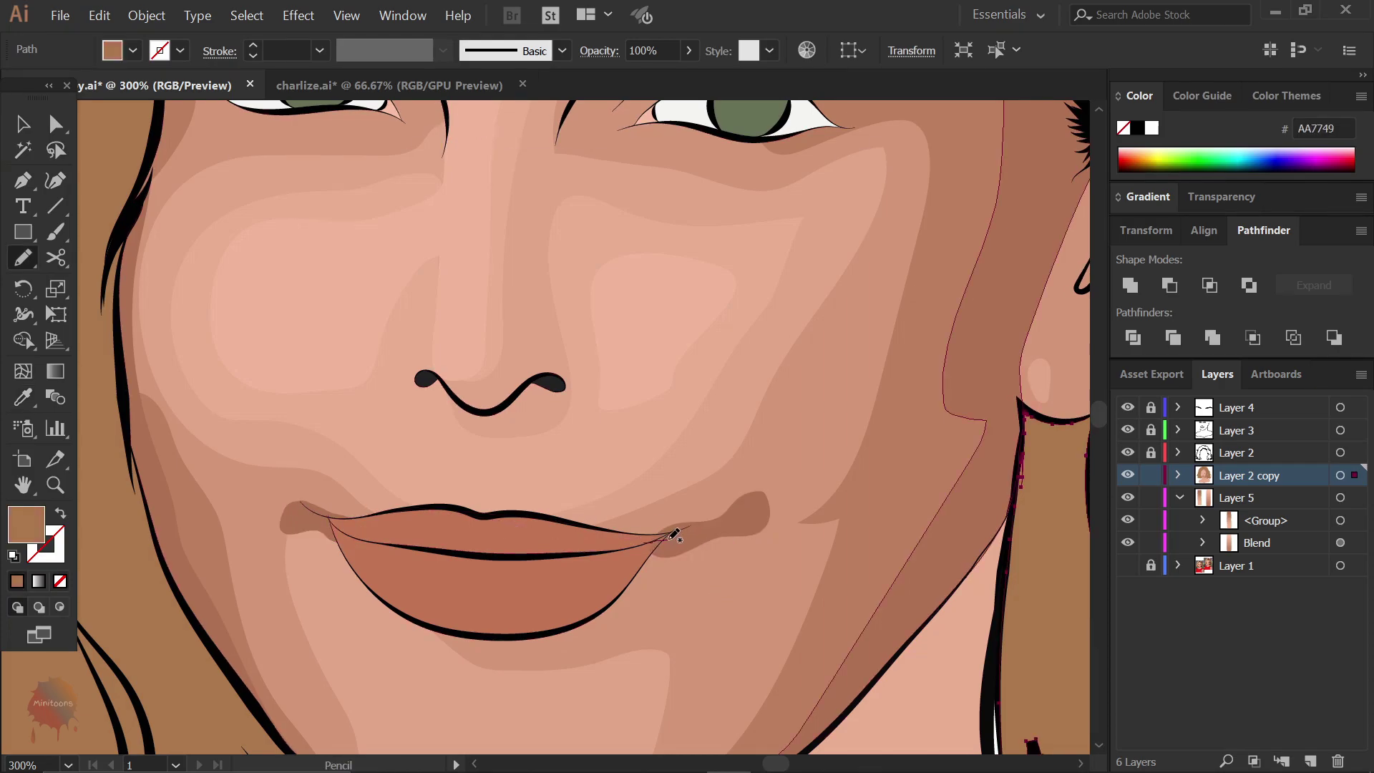
pyautogui.keyDown('ctrl'); pyautogui.click(654, 542); pyautogui.keyUp('ctrl')
pyautogui.press('i')
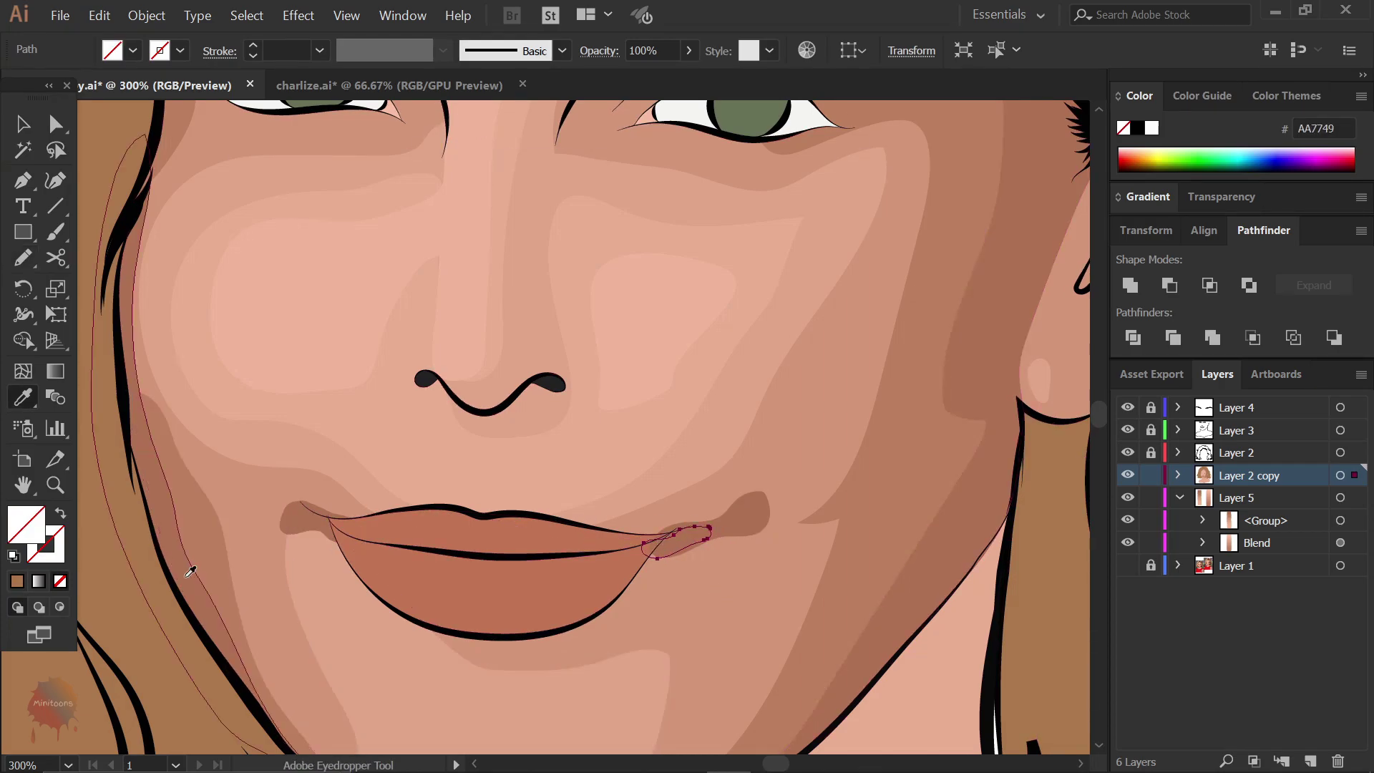
pyautogui.click(542, 515)
pyautogui.doubleClick(26, 525)
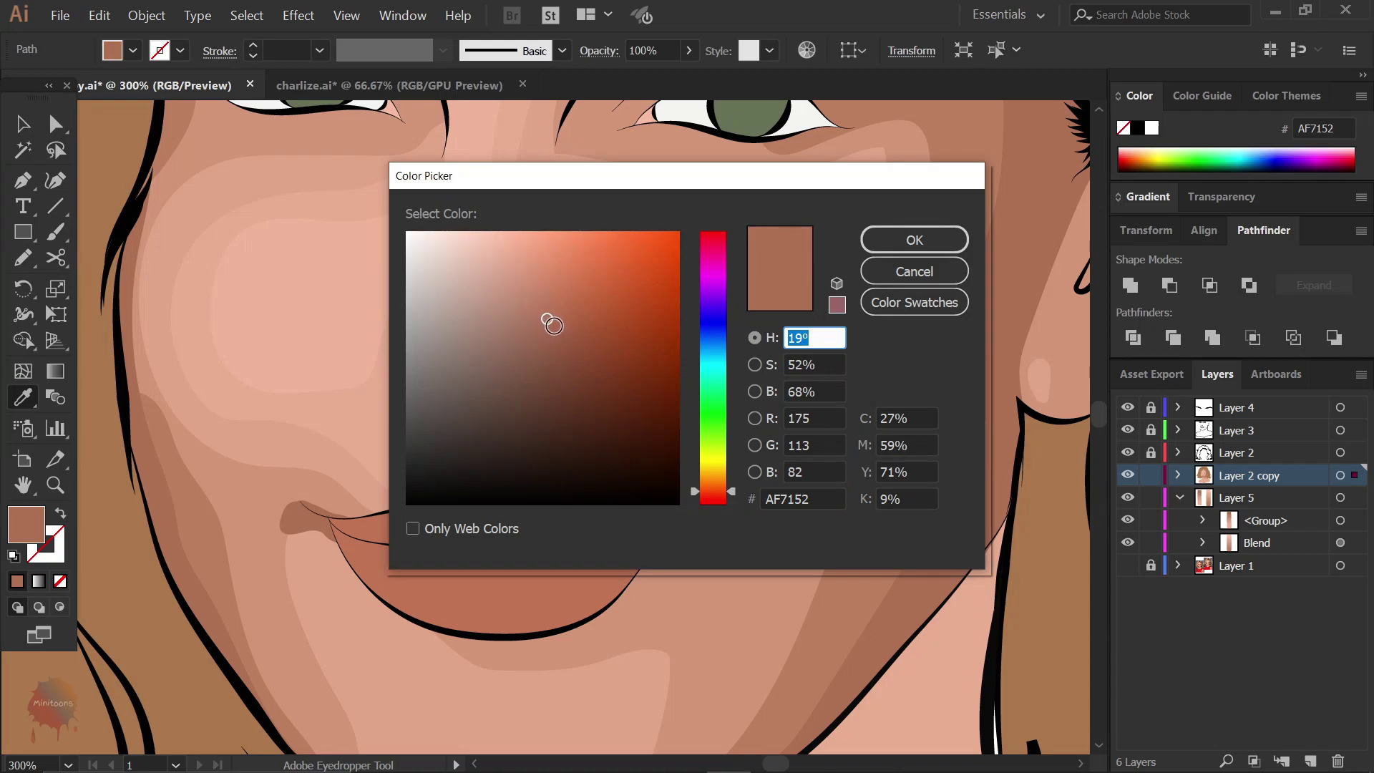
pyautogui.click(552, 326)
pyautogui.click(911, 237)
# - Send both lip-corner shadows to the back and zoom out to the whole face
pyautogui.press('v')
pyautogui.click(819, 592)
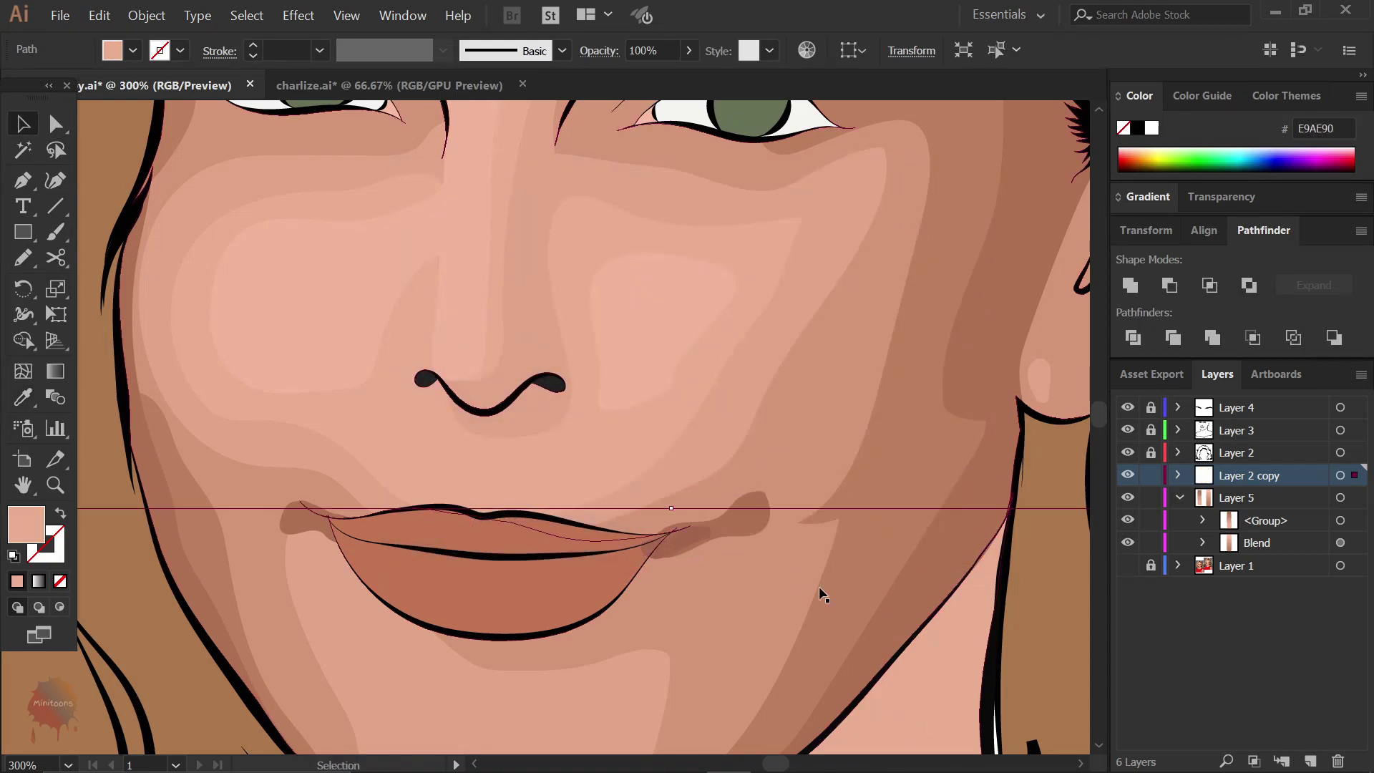
pyautogui.click(680, 544)
pyautogui.keyDown('shift'); pyautogui.click(744, 515); pyautogui.keyUp('shift')
pyautogui.rightClick(744, 583)
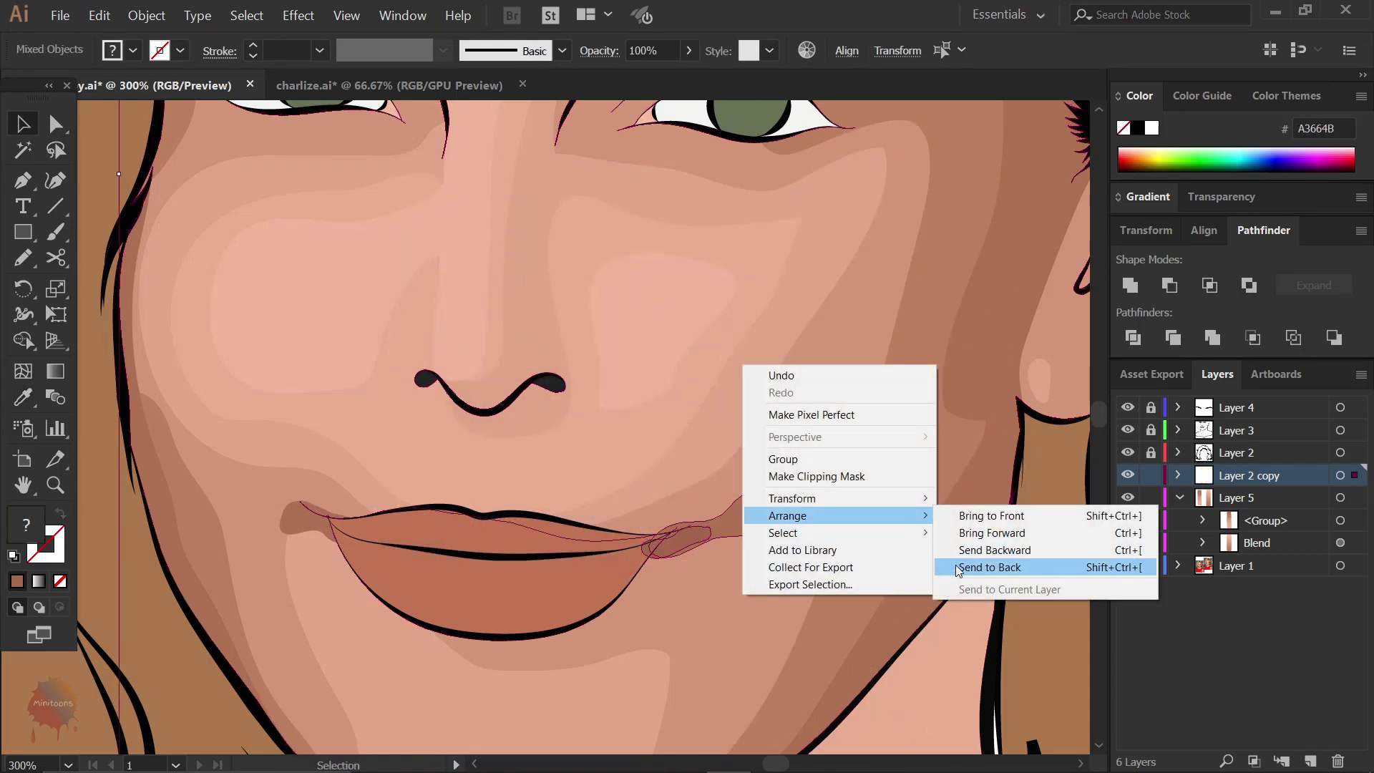
pyautogui.click(960, 571)
pyautogui.hotkey('ctrl', 'shift', 'a')
pyautogui.press('n')
pyautogui.hotkey('ctrl', '-')
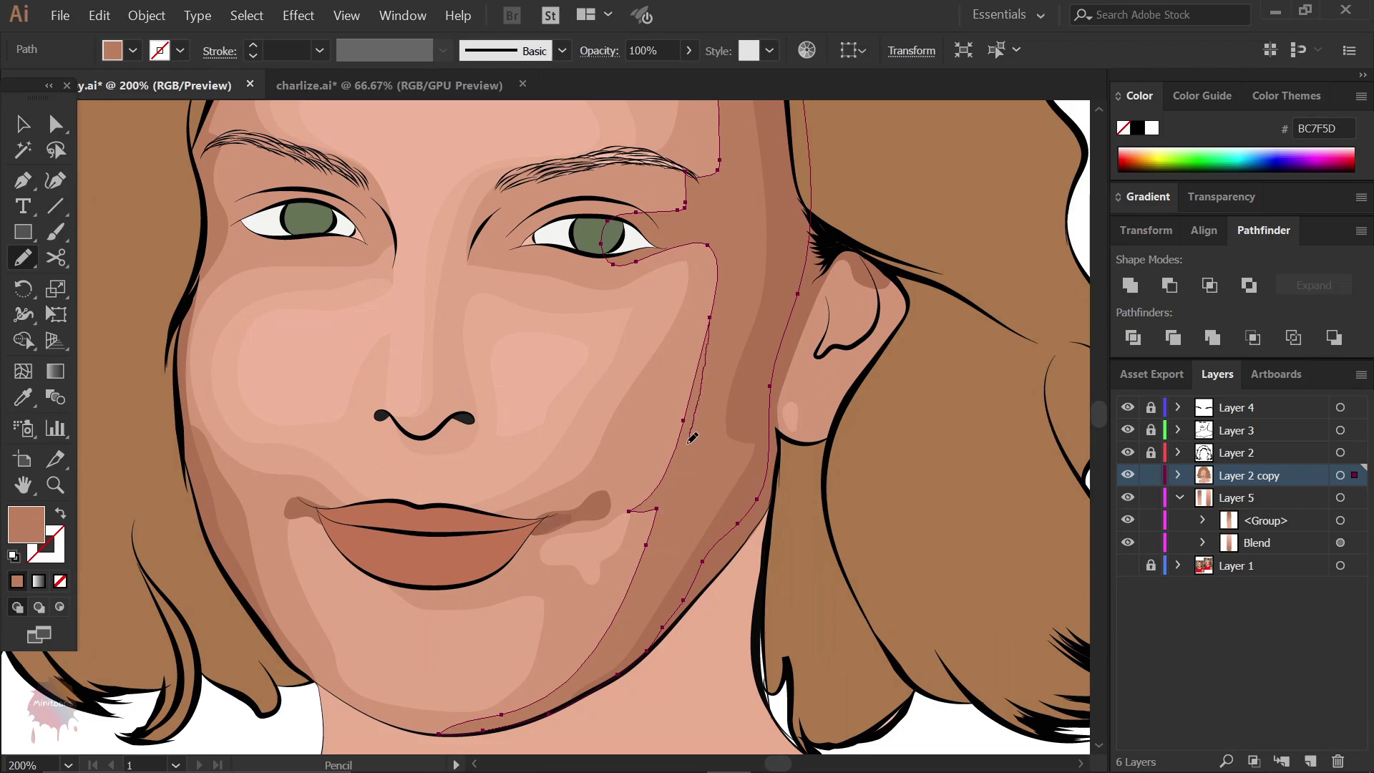
# - Smooth the cheek shadow edge and add a darker oval shadow at the eye's outer corner
pyautogui.moveTo(594, 651); pyautogui.dragTo(603, 646)
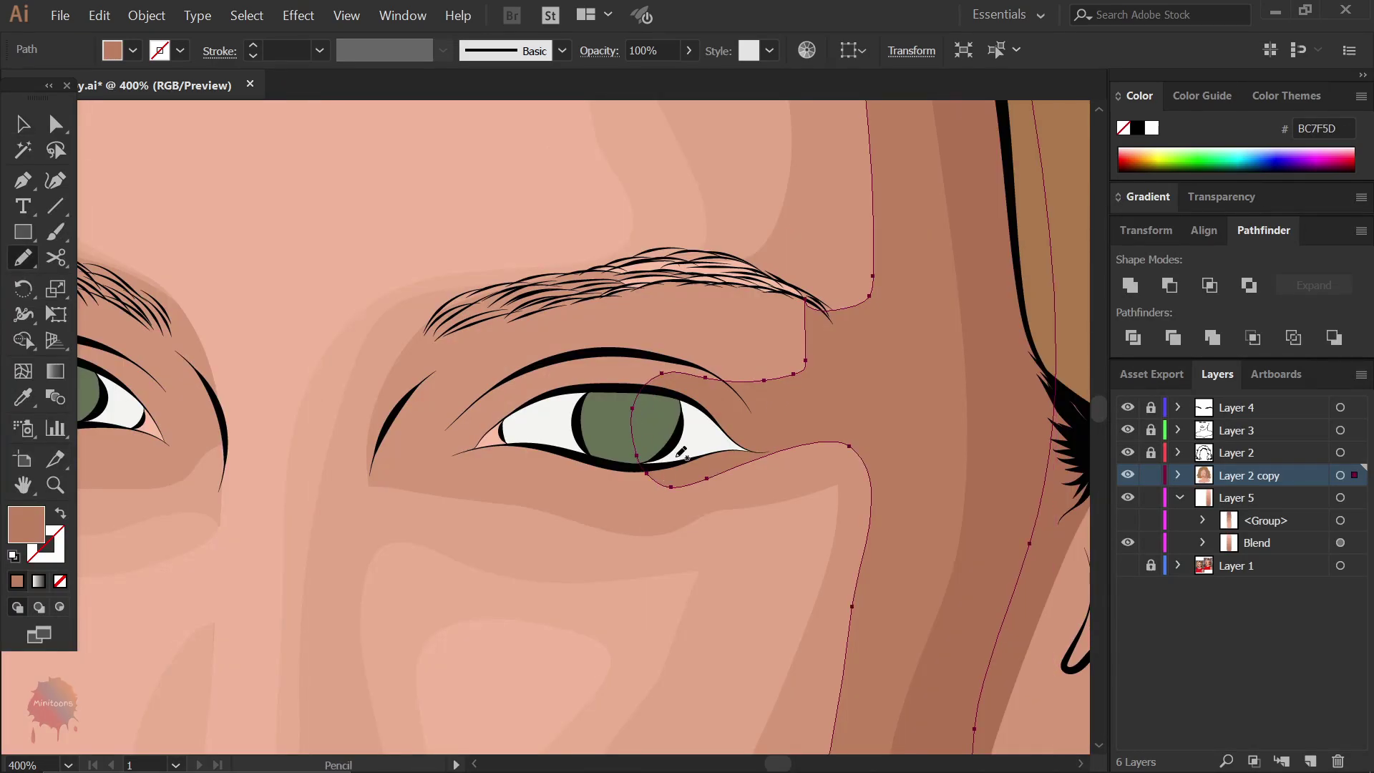
pyautogui.moveTo(665, 405); pyautogui.dragTo(717, 406)
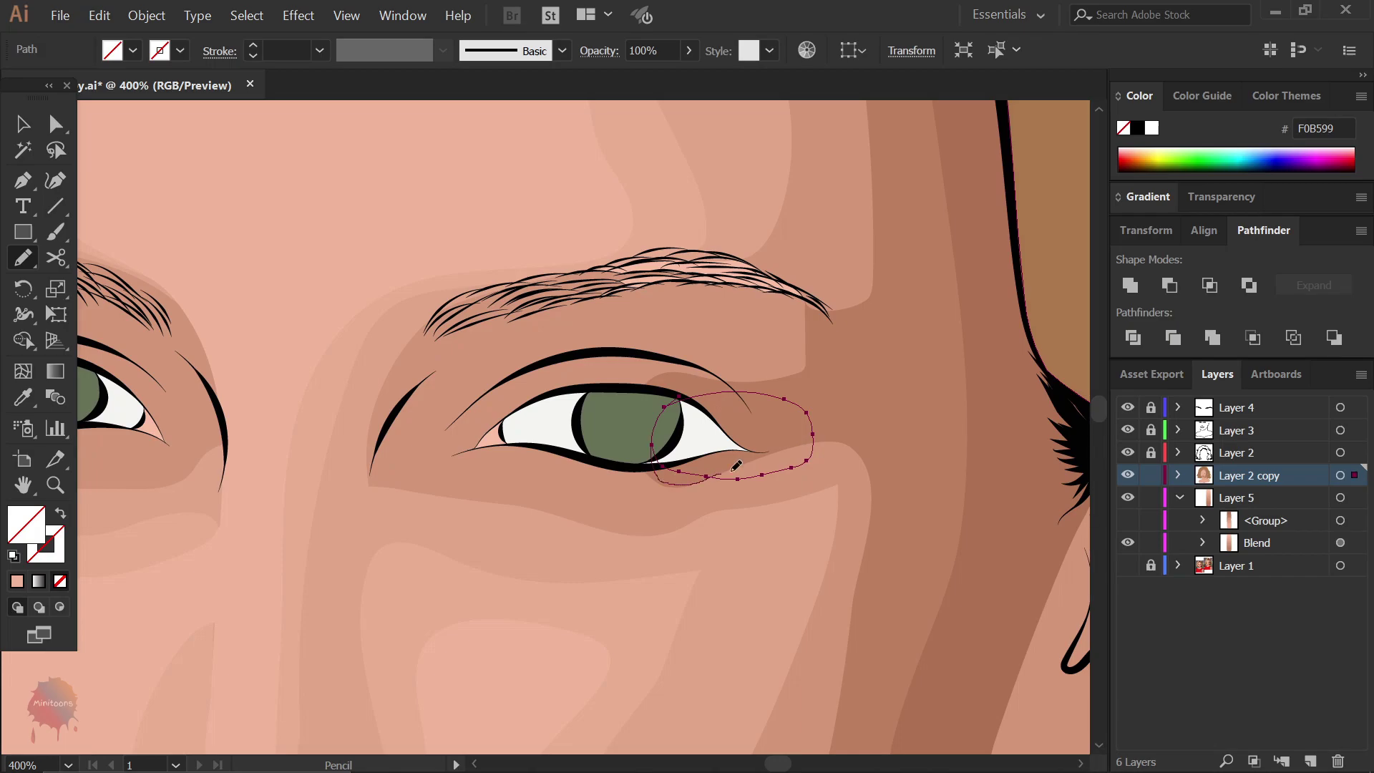
pyautogui.moveTo(665, 423)
pyautogui.mouseDown()
pyautogui.moveTo(756, 402)
pyautogui.moveTo(665, 424)
pyautogui.mouseUp()
pyautogui.press('i')
pyautogui.click(843, 491)
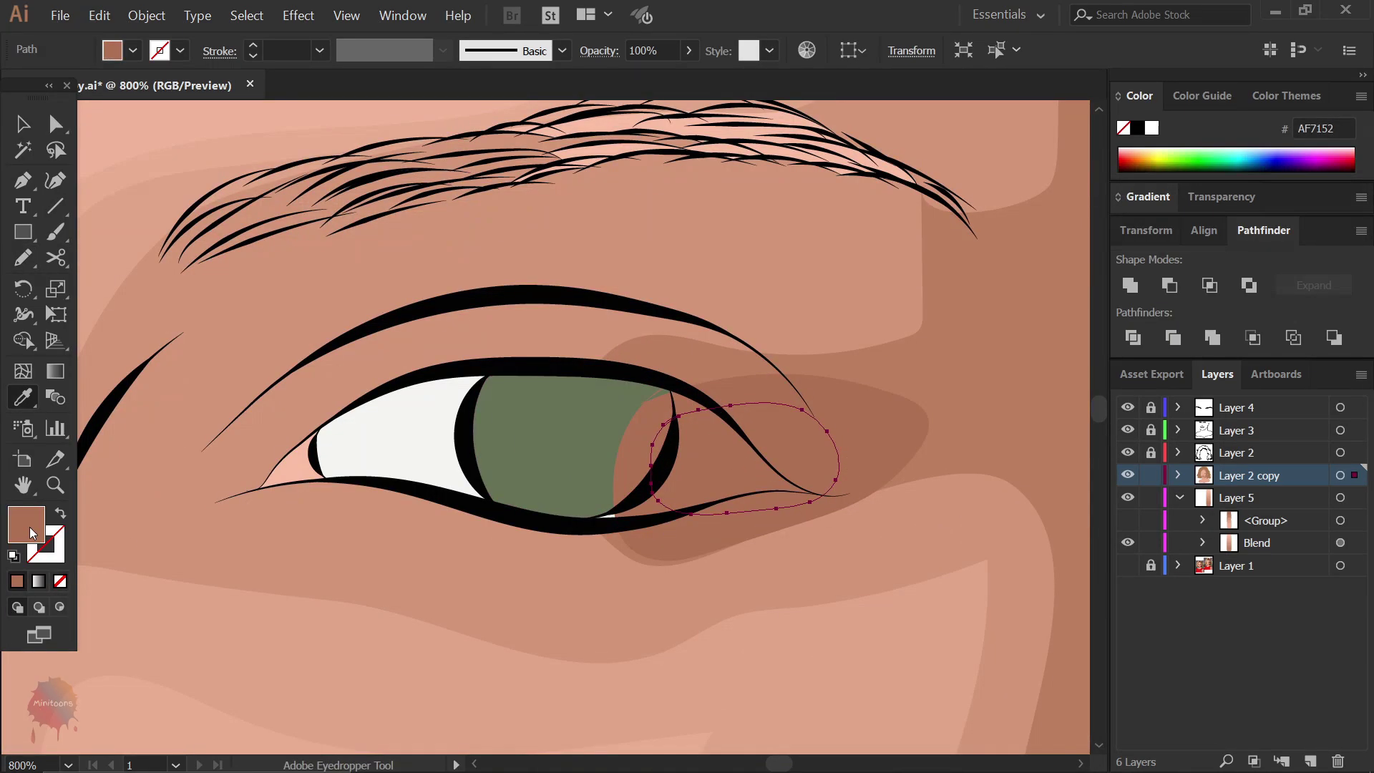
pyautogui.doubleClick(31, 533)
pyautogui.click(914, 236)
# - Send the eye-corner shadow behind the eye and iris
pyautogui.press('v')
pyautogui.hotkey('ctrl', '+')
pyautogui.keyDown('shift'); pyautogui.click(501, 466); pyautogui.keyUp('shift')
pyautogui.rightClick(564, 228)
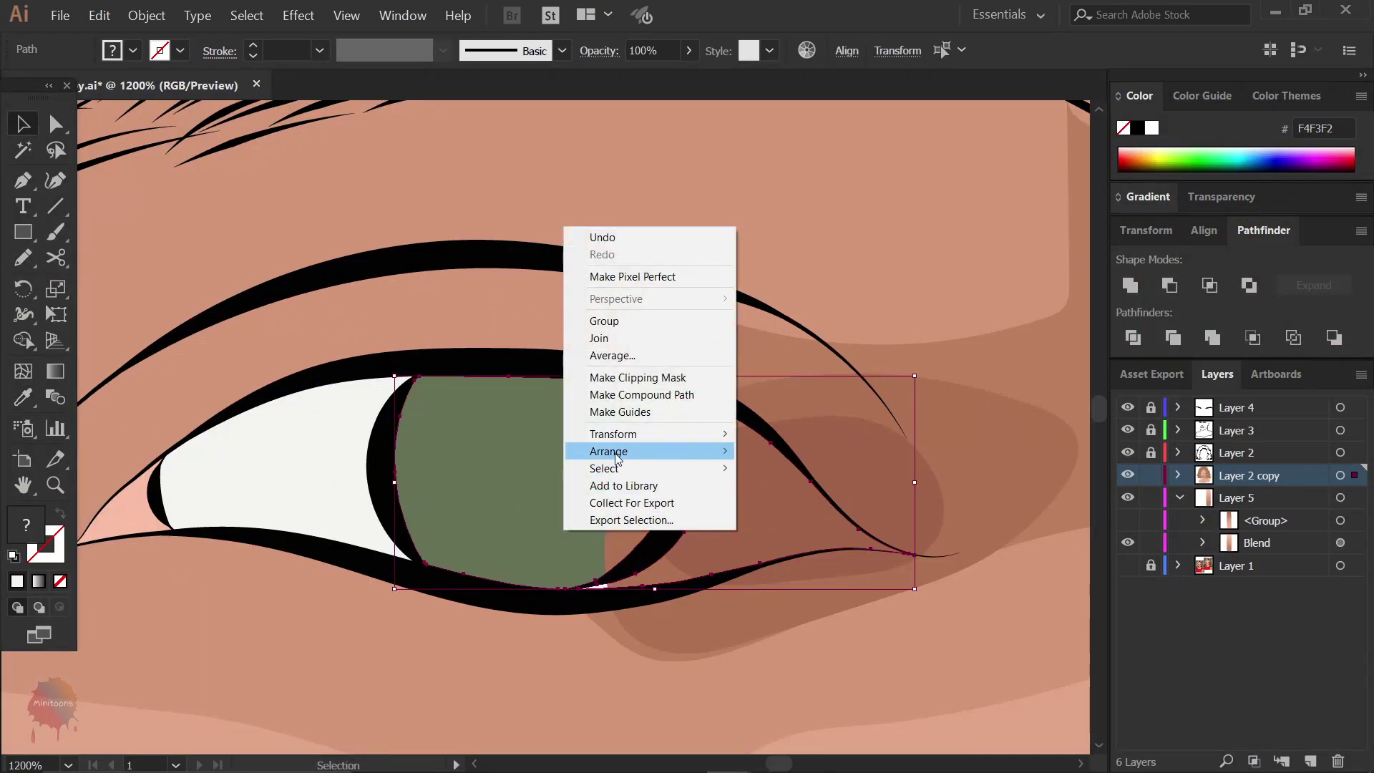
pyautogui.click(773, 504)
pyautogui.scroll(-3, 916, 629)
pyautogui.scroll(-3, 911, 608)
# - Draw a darker skin-tone shadow from the nostril up the nose side to the eyebrow
pyautogui.moveTo(910, 607); pyautogui.dragTo(798, 510)
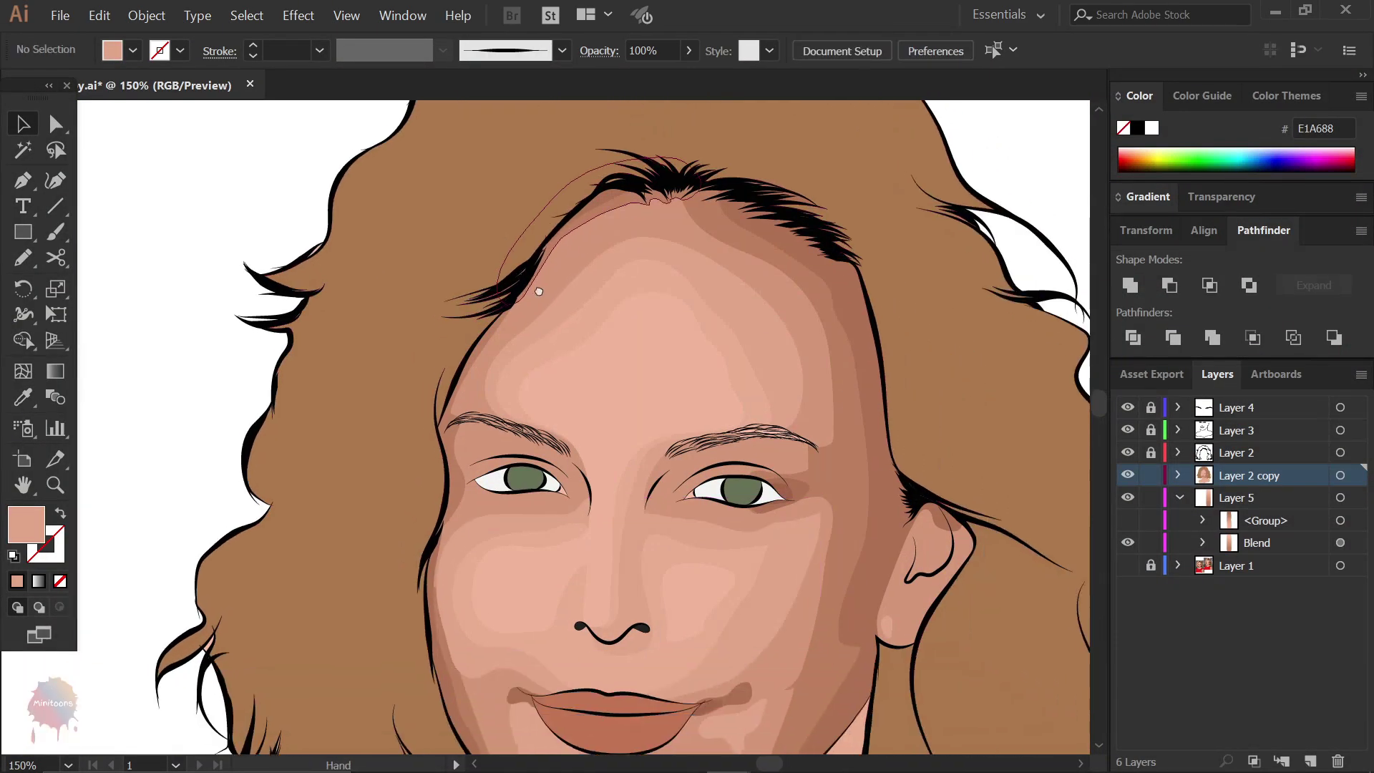
pyautogui.hotkey('ctrl', '+')
pyautogui.press('n')
pyautogui.moveTo(591, 312)
pyautogui.mouseDown()
pyautogui.moveTo(648, 357)
pyautogui.moveTo(586, 538)
pyautogui.moveTo(436, 548)
pyautogui.mouseUp()
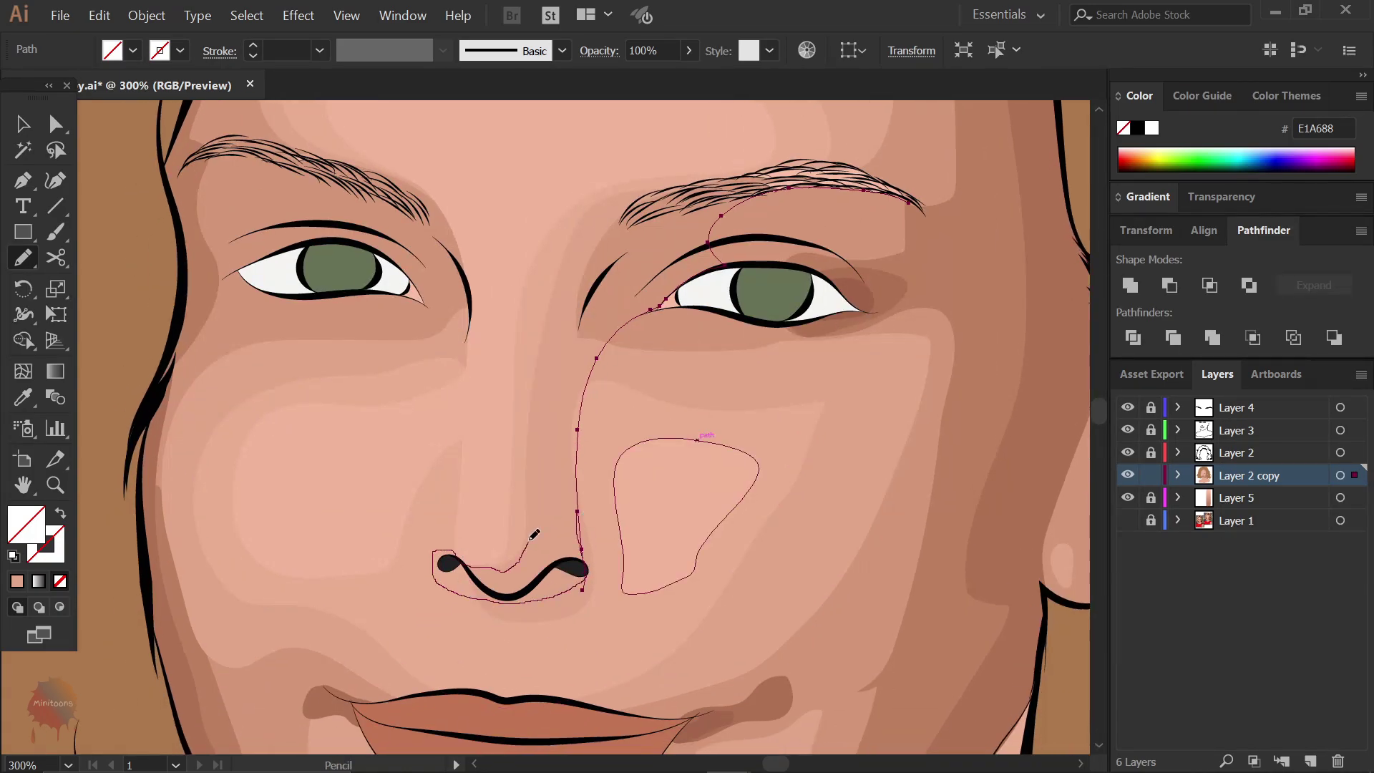
pyautogui.moveTo(531, 539); pyautogui.dragTo(721, 214)
pyautogui.hotkey('ctrl', '1')
pyautogui.press('i')
pyautogui.click(620, 279)
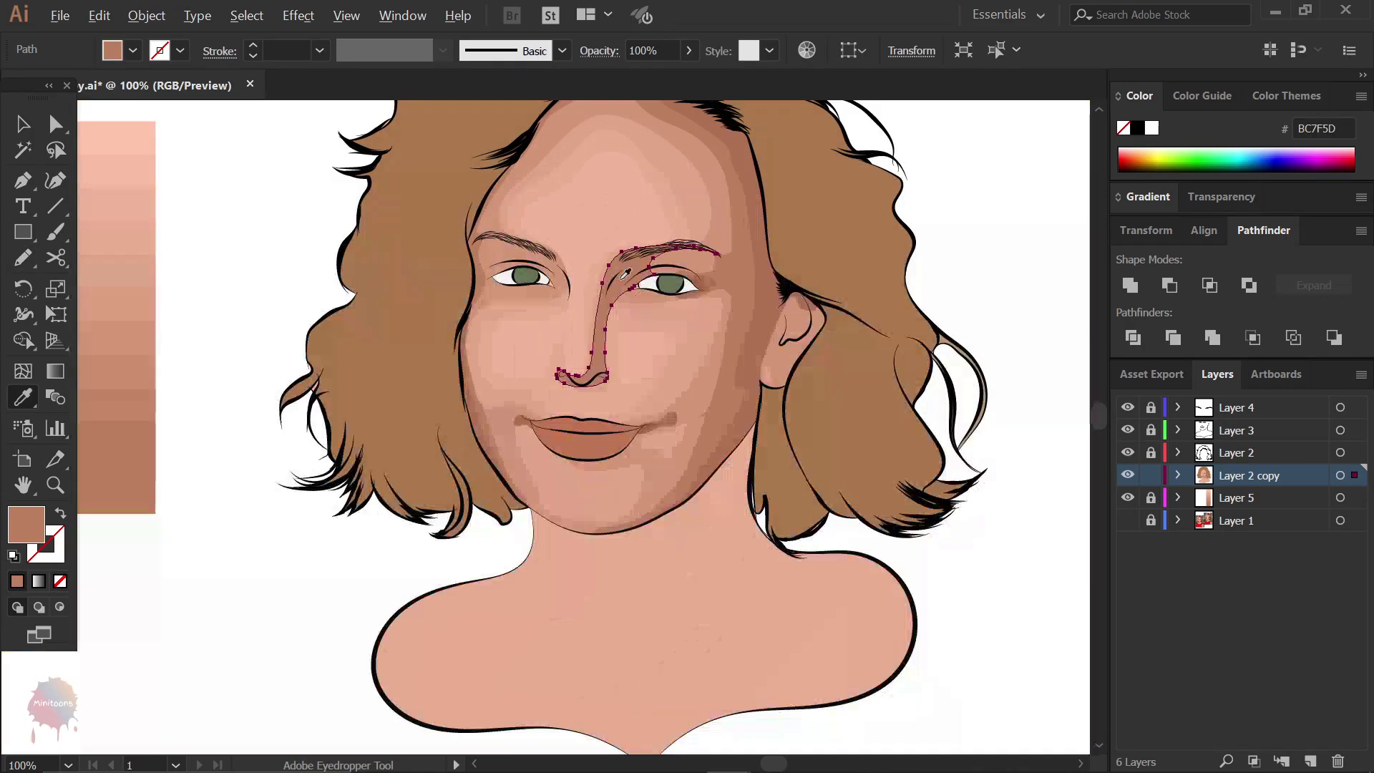
# - Send the nose shadow behind the face details
pyautogui.press('v')
pyautogui.keyDown('shift'); pyautogui.click(552, 375); pyautogui.keyUp('shift')
pyautogui.rightClick(552, 375)
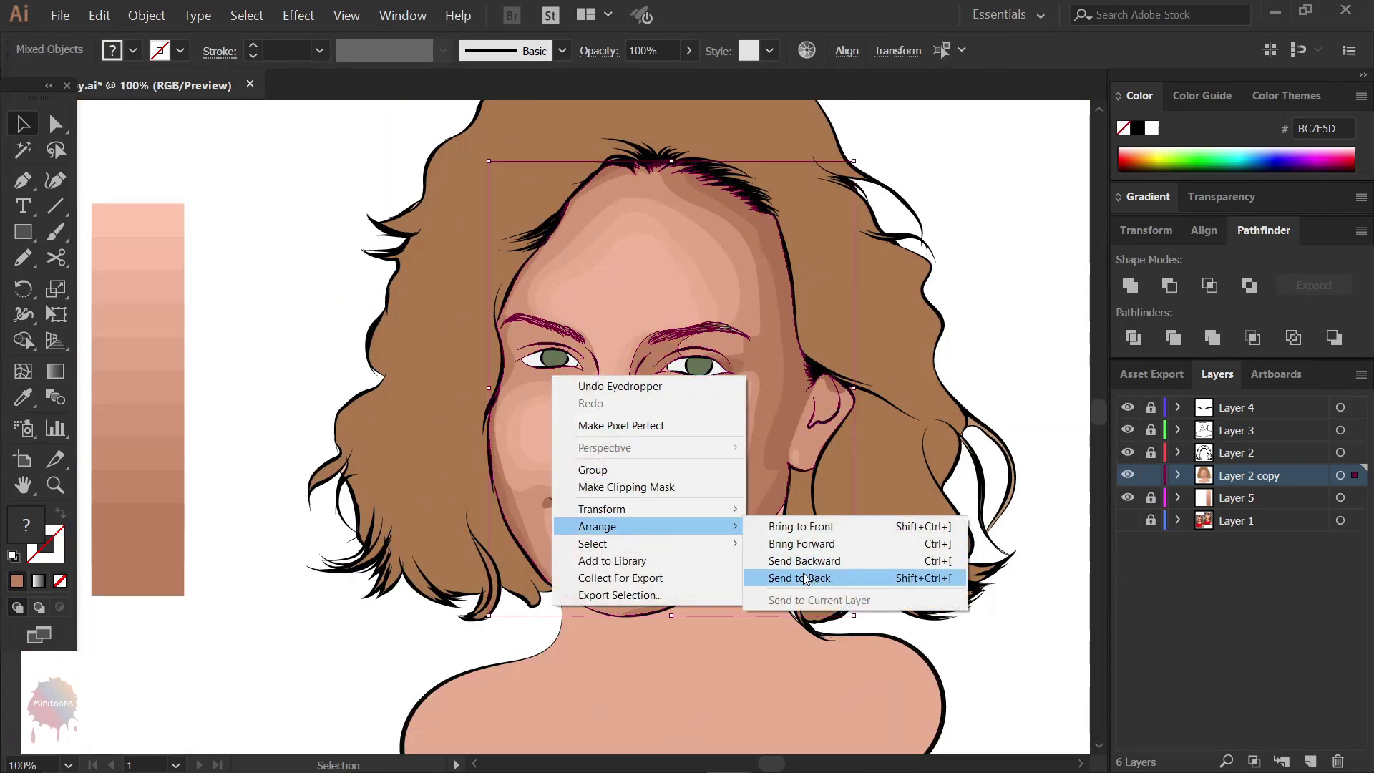
pyautogui.click(805, 577)
pyautogui.scroll(2, 614, 469)
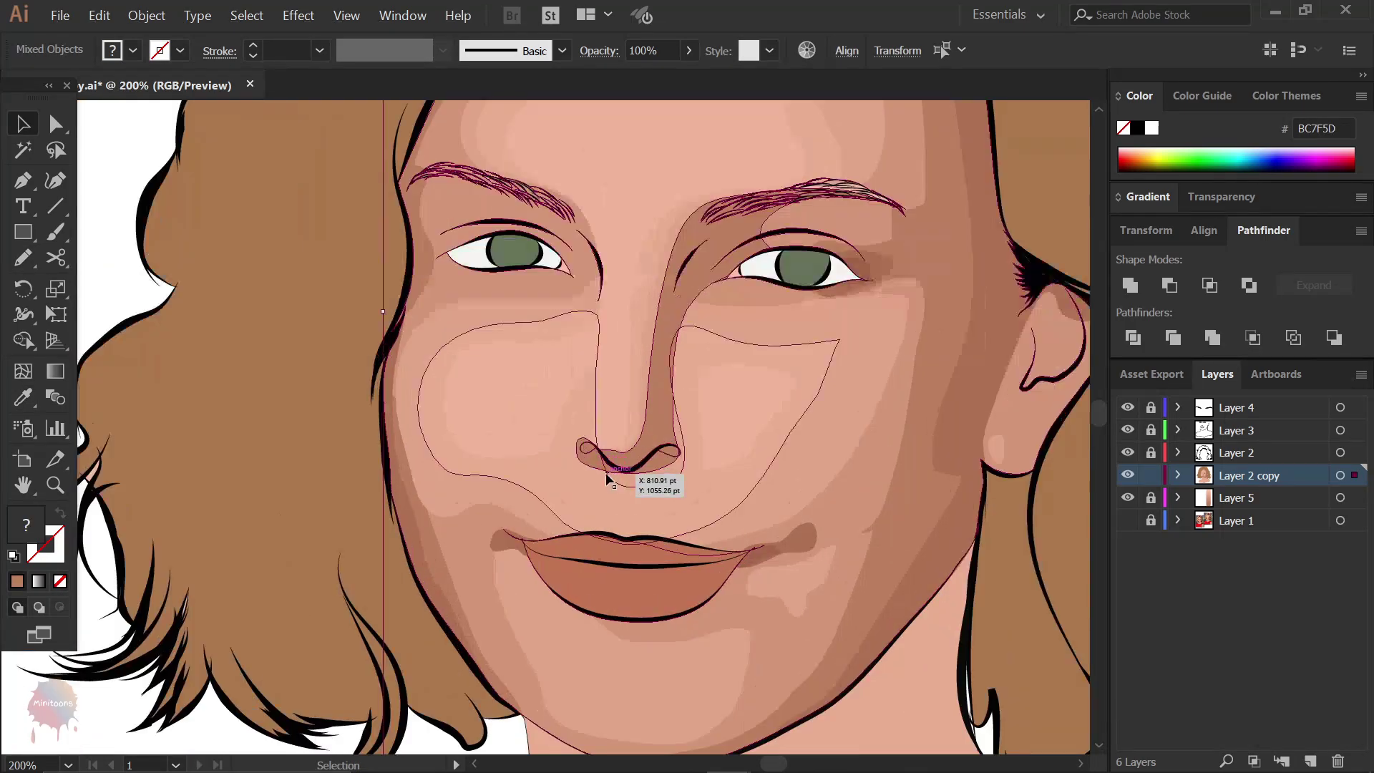
pyautogui.scroll(-1, 573, 537)
# - Restack the nose shape so the nostrils and nose outline show above the shading
pyautogui.click(518, 702)
pyautogui.scroll(1, 662, 478)
pyautogui.click(654, 472)
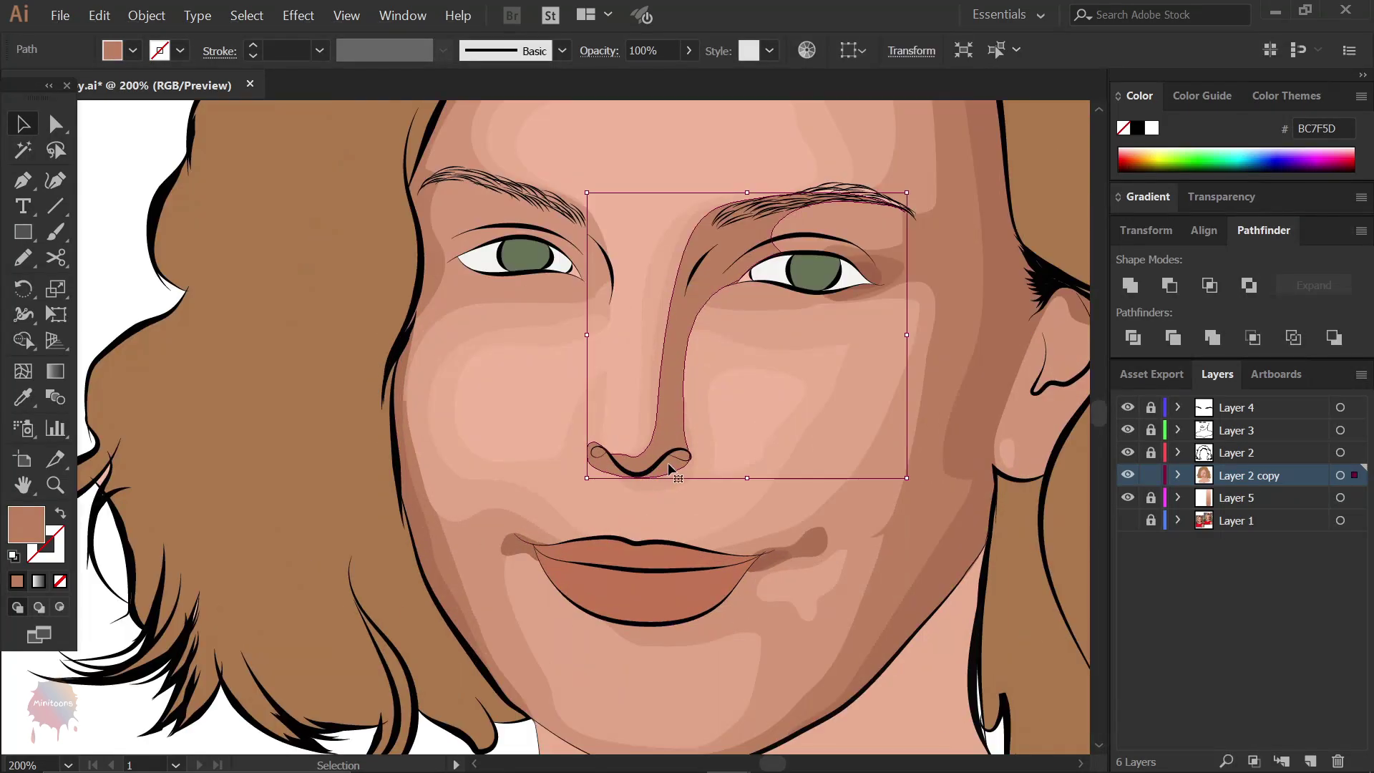
pyautogui.rightClick(681, 455)
pyautogui.click(884, 374)
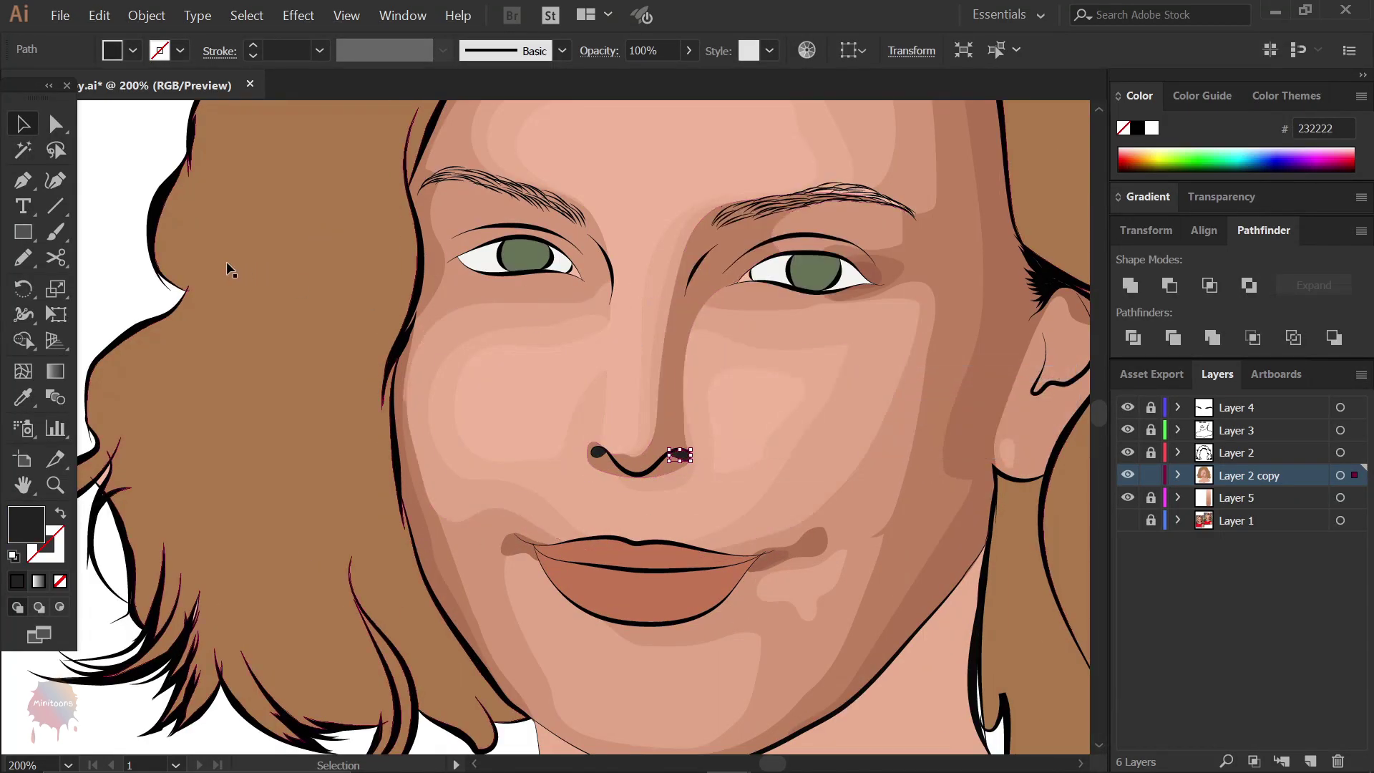
pyautogui.click(132, 290)
pyautogui.press('n')
pyautogui.scroll(3, 581, 446)
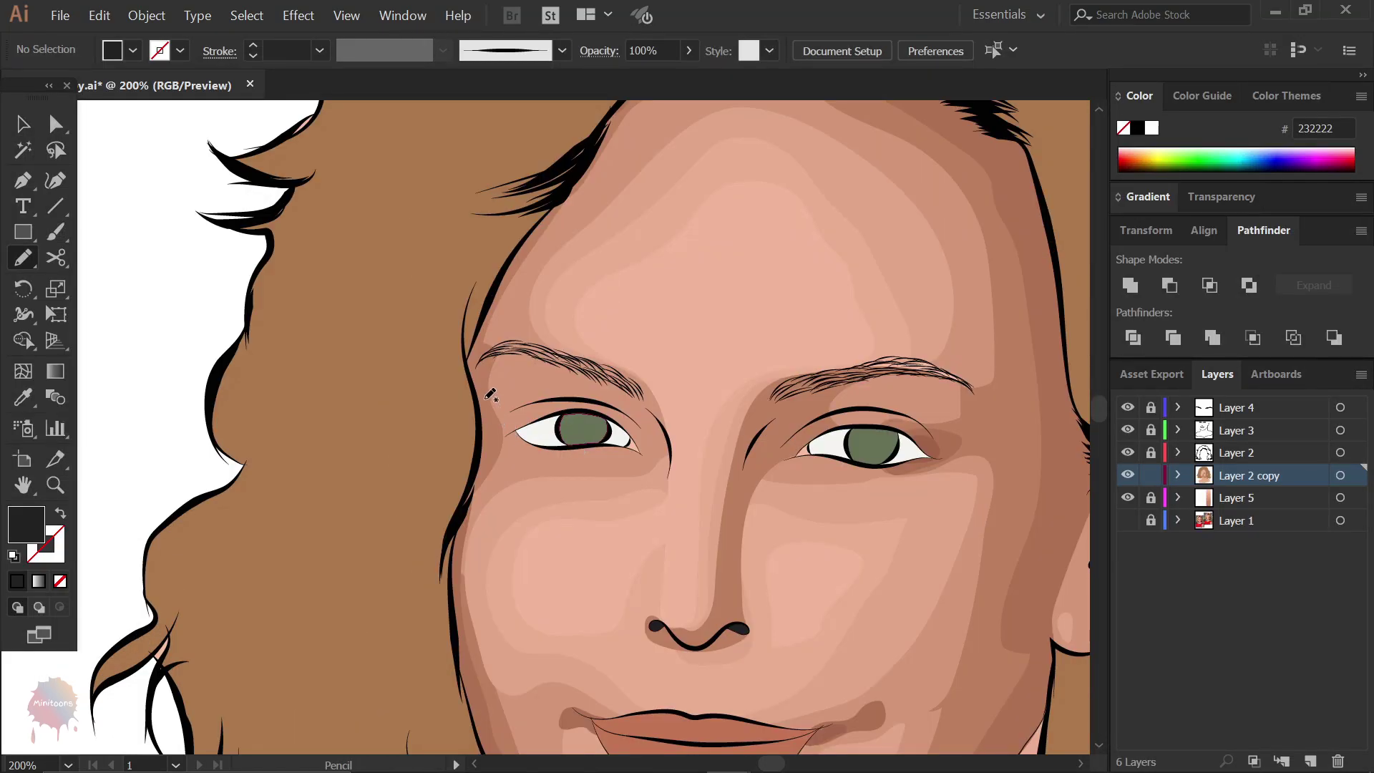
# - Add a sampled skin-tone shadow around the left eye and send it behind the eye
pyautogui.moveTo(558, 401)
pyautogui.mouseDown()
pyautogui.moveTo(653, 459)
pyautogui.moveTo(481, 455)
pyautogui.mouseUp()
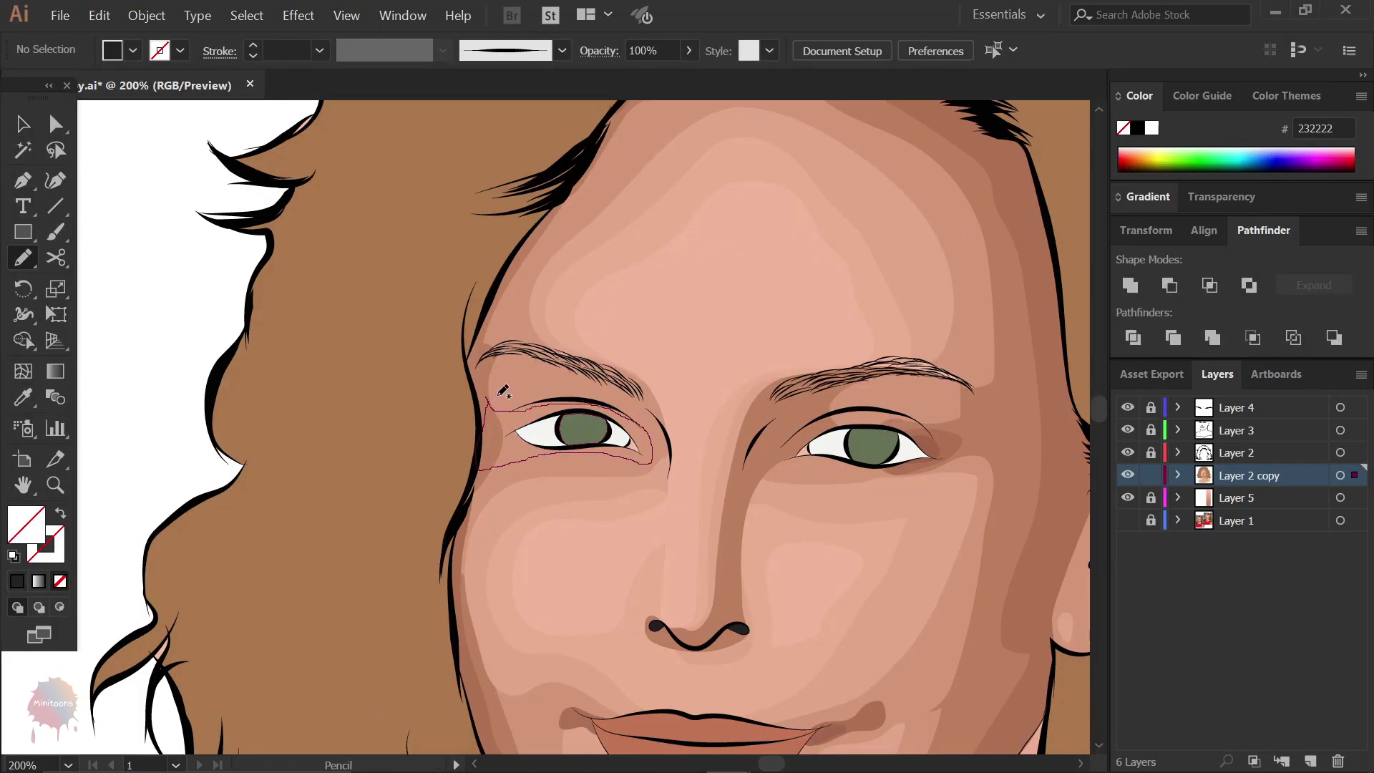
pyautogui.press('i')
pyautogui.click(992, 423)
pyautogui.press('v')
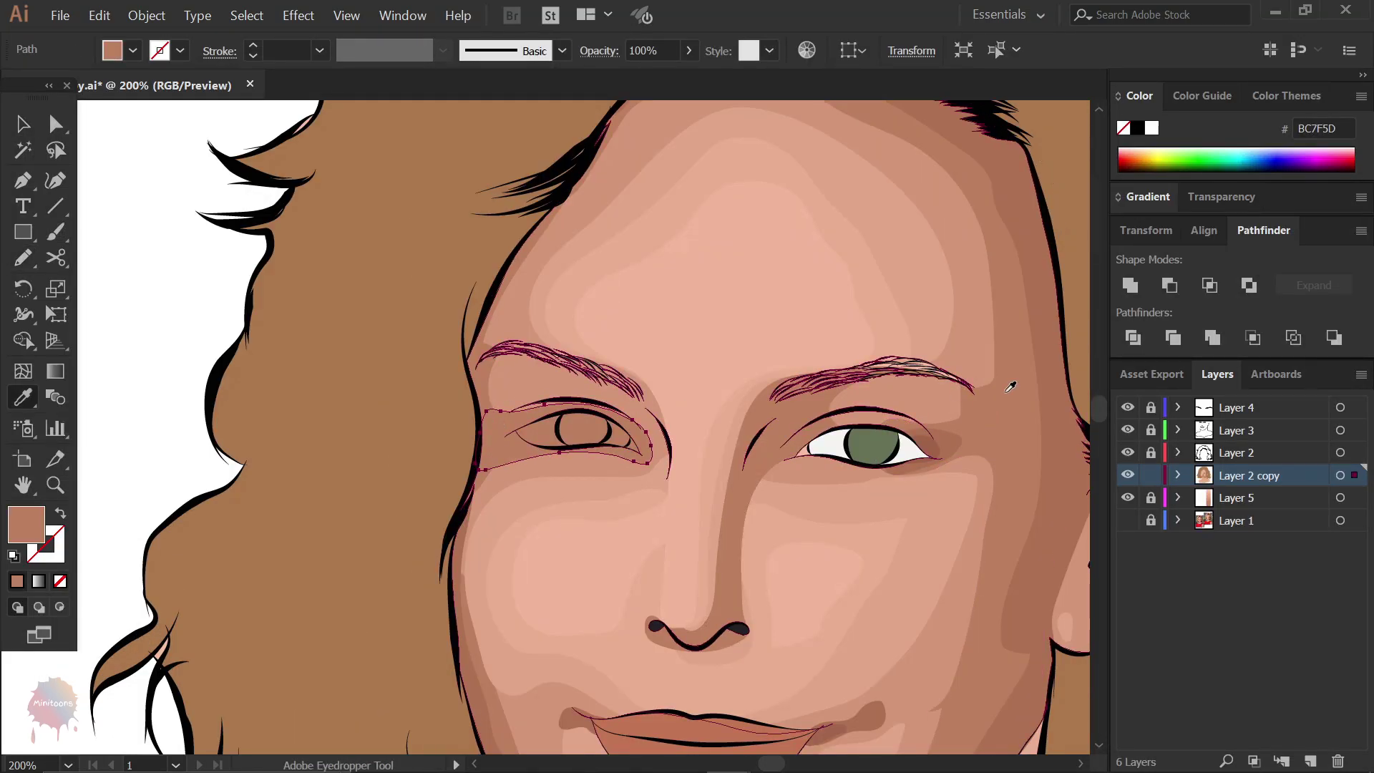
pyautogui.click(530, 375)
pyautogui.rightClick(508, 445)
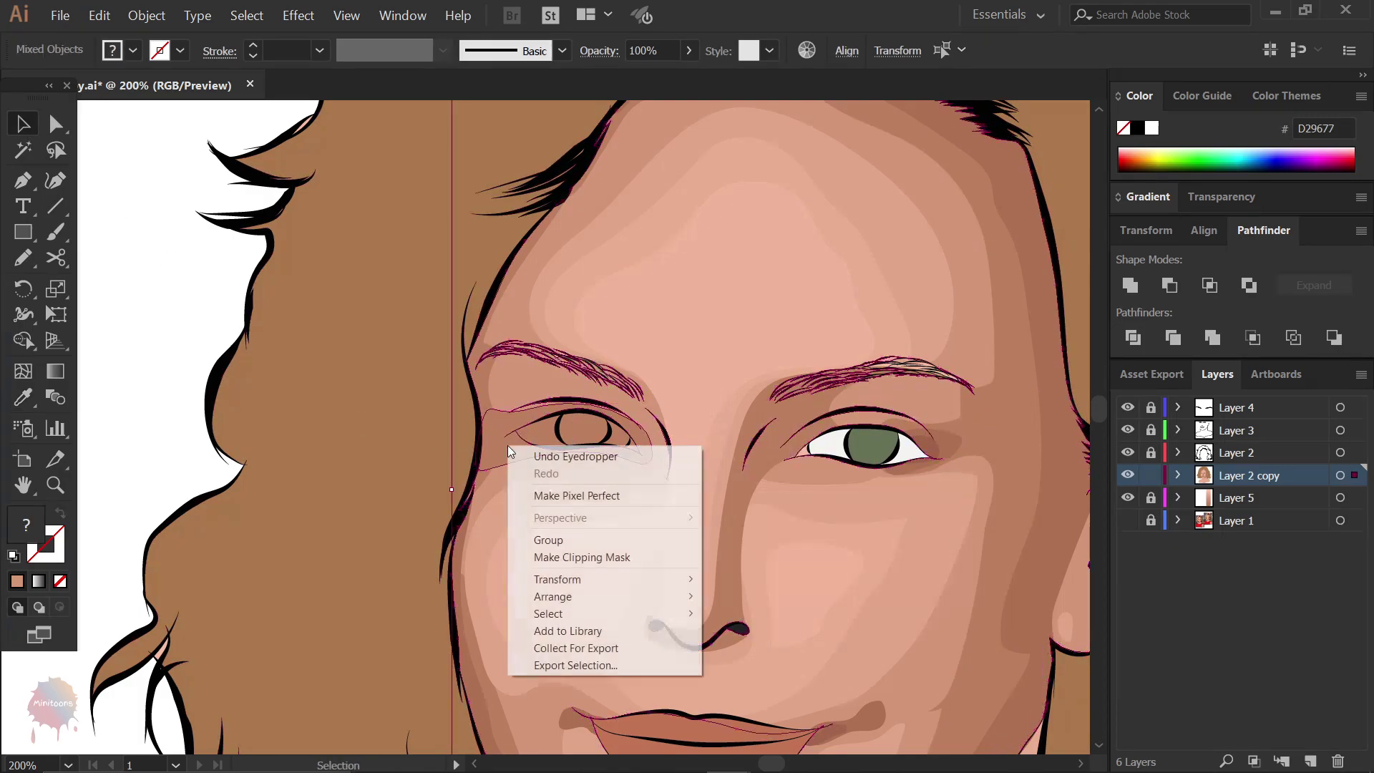
pyautogui.click(782, 646)
pyautogui.click(178, 321)
# - Draw and fill a second shadow shape around the left eye
pyautogui.press('n')
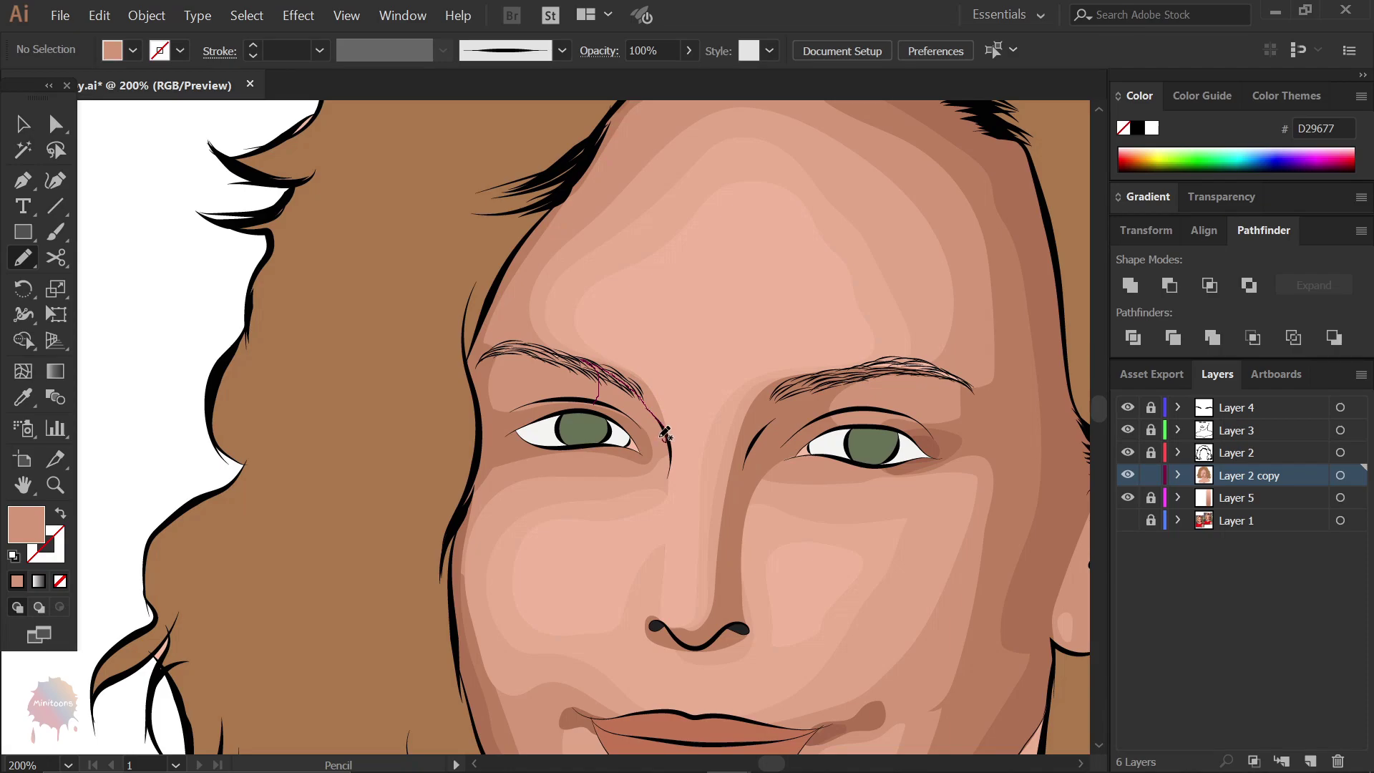
pyautogui.moveTo(598, 395); pyautogui.dragTo(597, 401)
pyautogui.press('i')
pyautogui.click(648, 458)
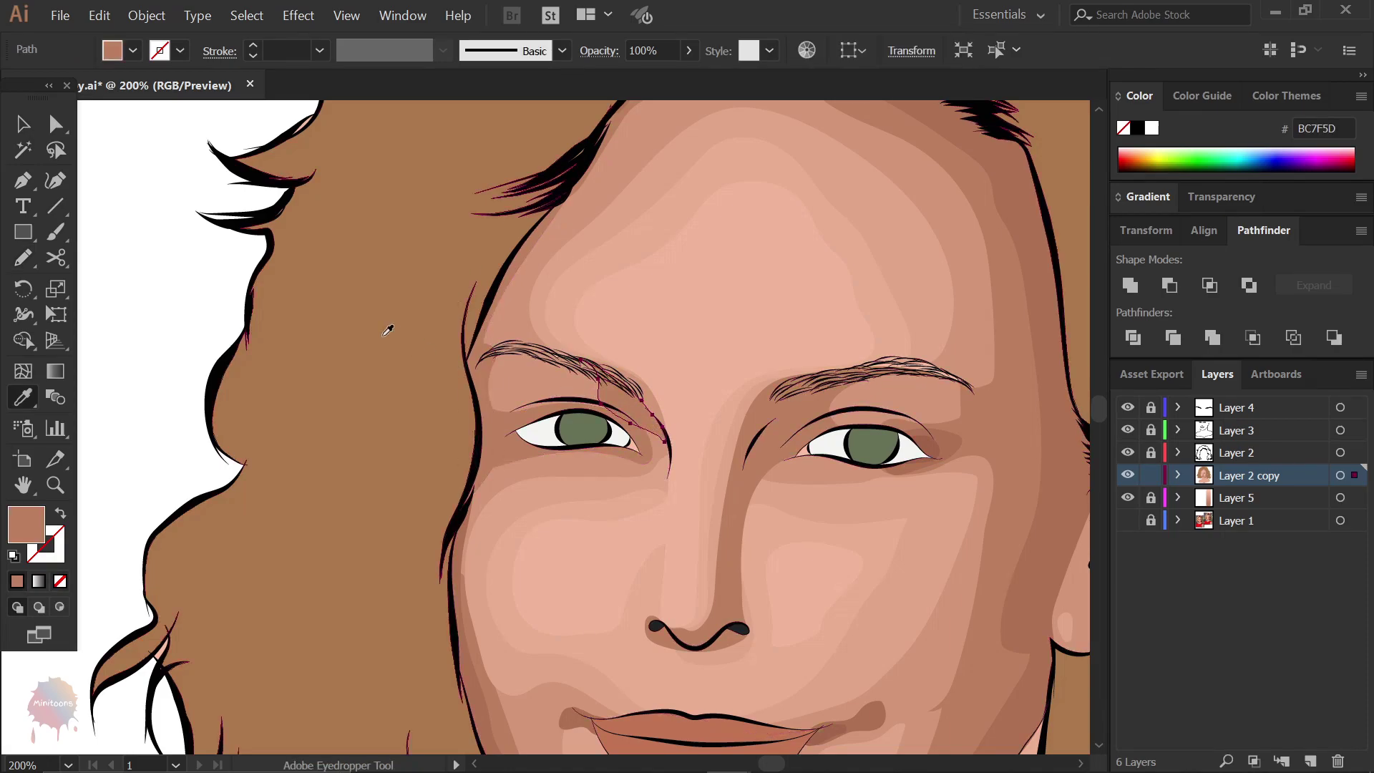
pyautogui.press('v')
pyautogui.click(210, 299)
pyautogui.press('n')
pyautogui.keyDown('ctrl'); pyautogui.click(497, 407); pyautogui.keyUp('ctrl')
pyautogui.hotkey('ctrl', 'shift', 'a')
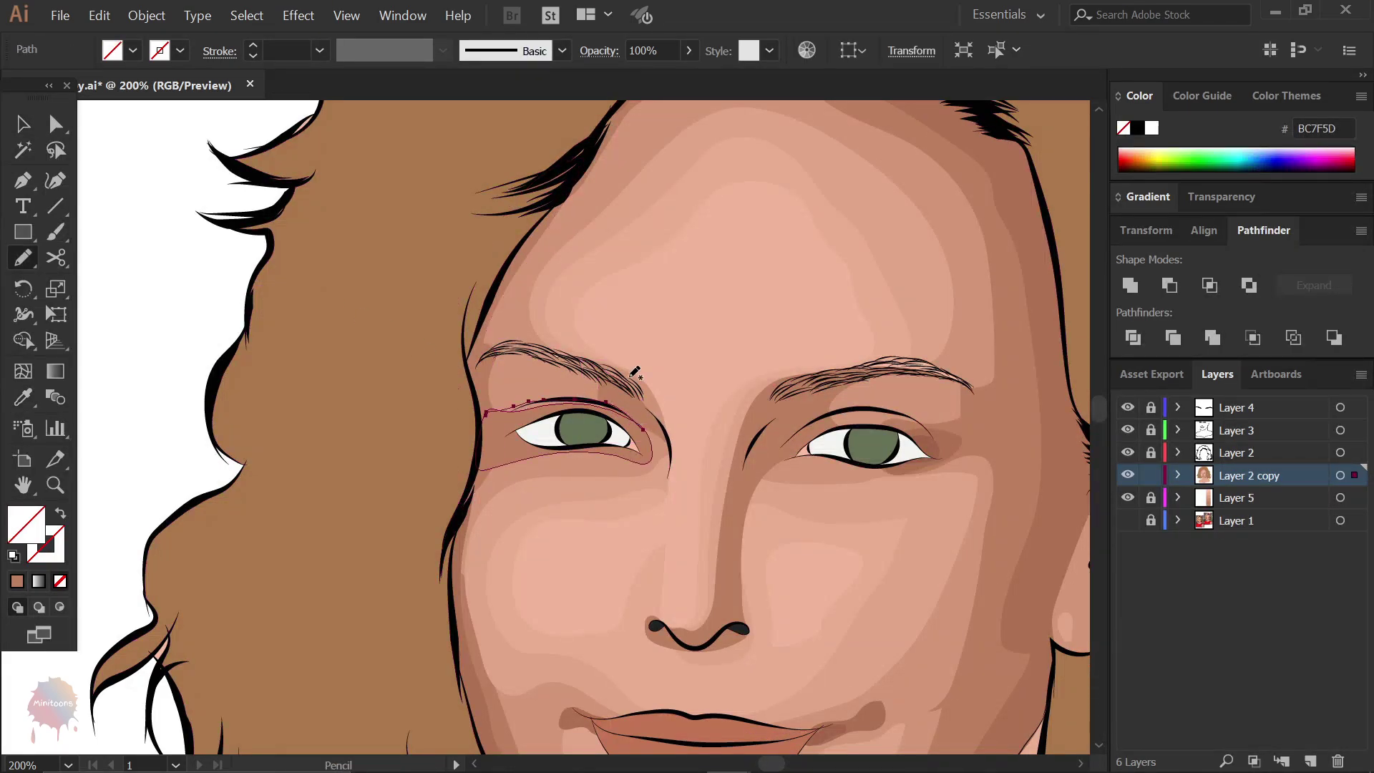
pyautogui.hotkey('ctrl', '+')
pyautogui.keyDown('ctrl'); pyautogui.click(444, 422); pyautogui.keyUp('ctrl')
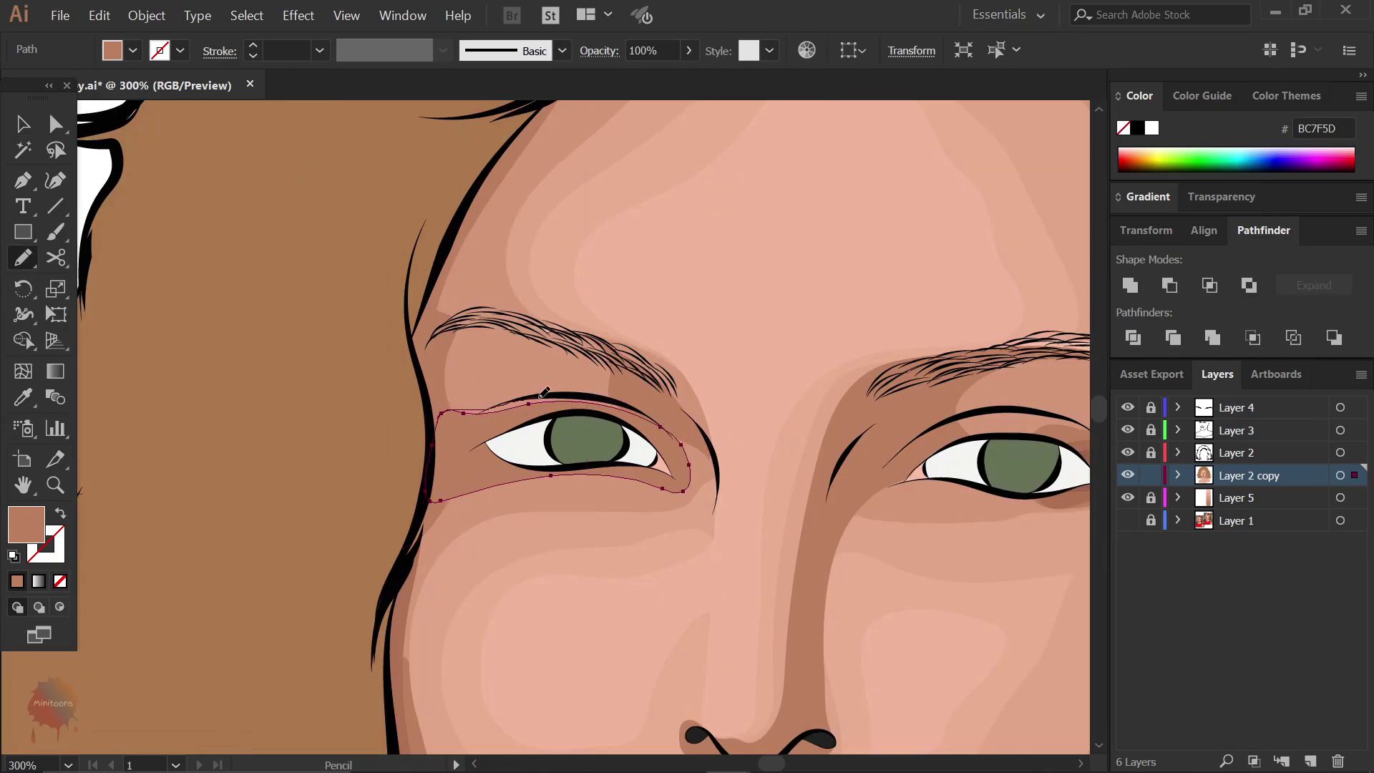
# - Add a darker brown shadow at the left eye's outer corner
pyautogui.moveTo(682, 442); pyautogui.dragTo(689, 465)
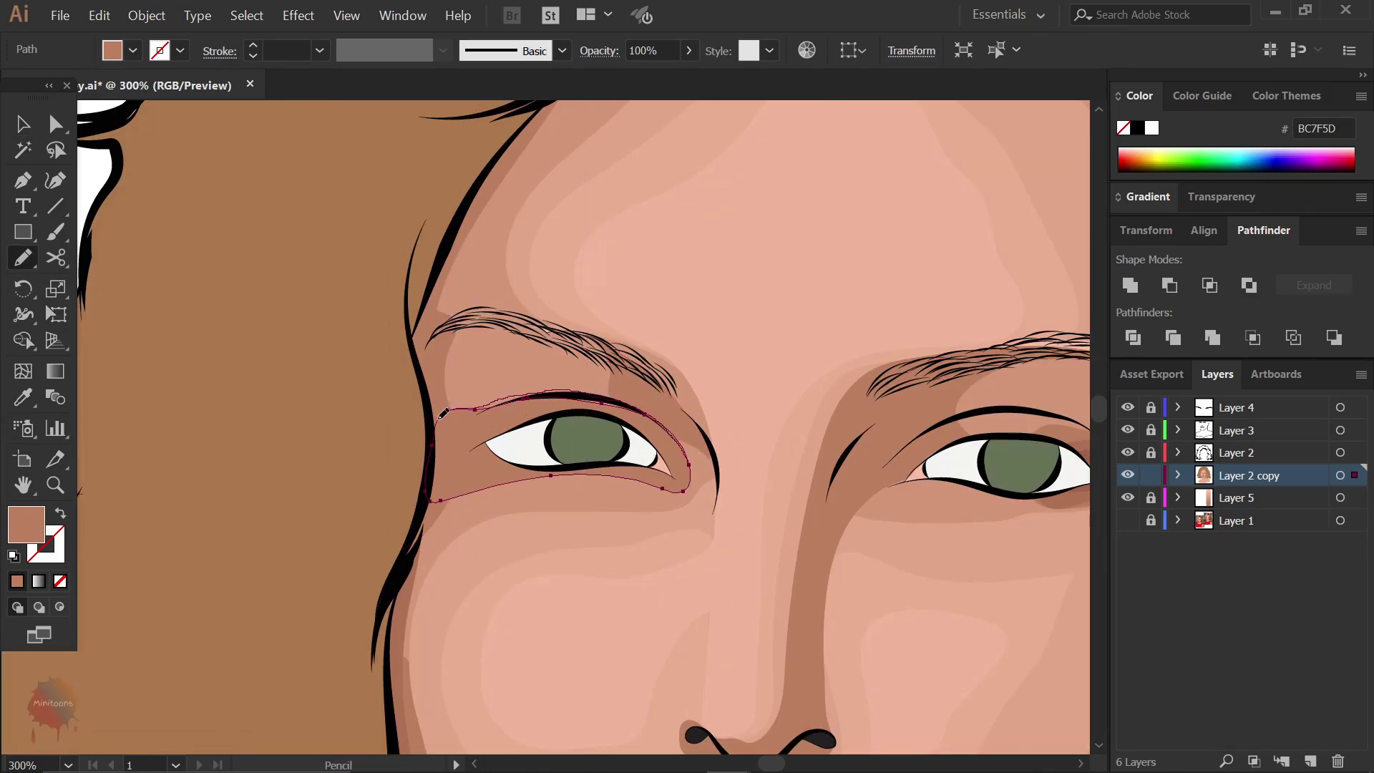
pyautogui.moveTo(443, 414); pyautogui.dragTo(383, 388)
pyautogui.moveTo(472, 395); pyautogui.dragTo(513, 412)
pyautogui.press('i')
pyautogui.click(1072, 439)
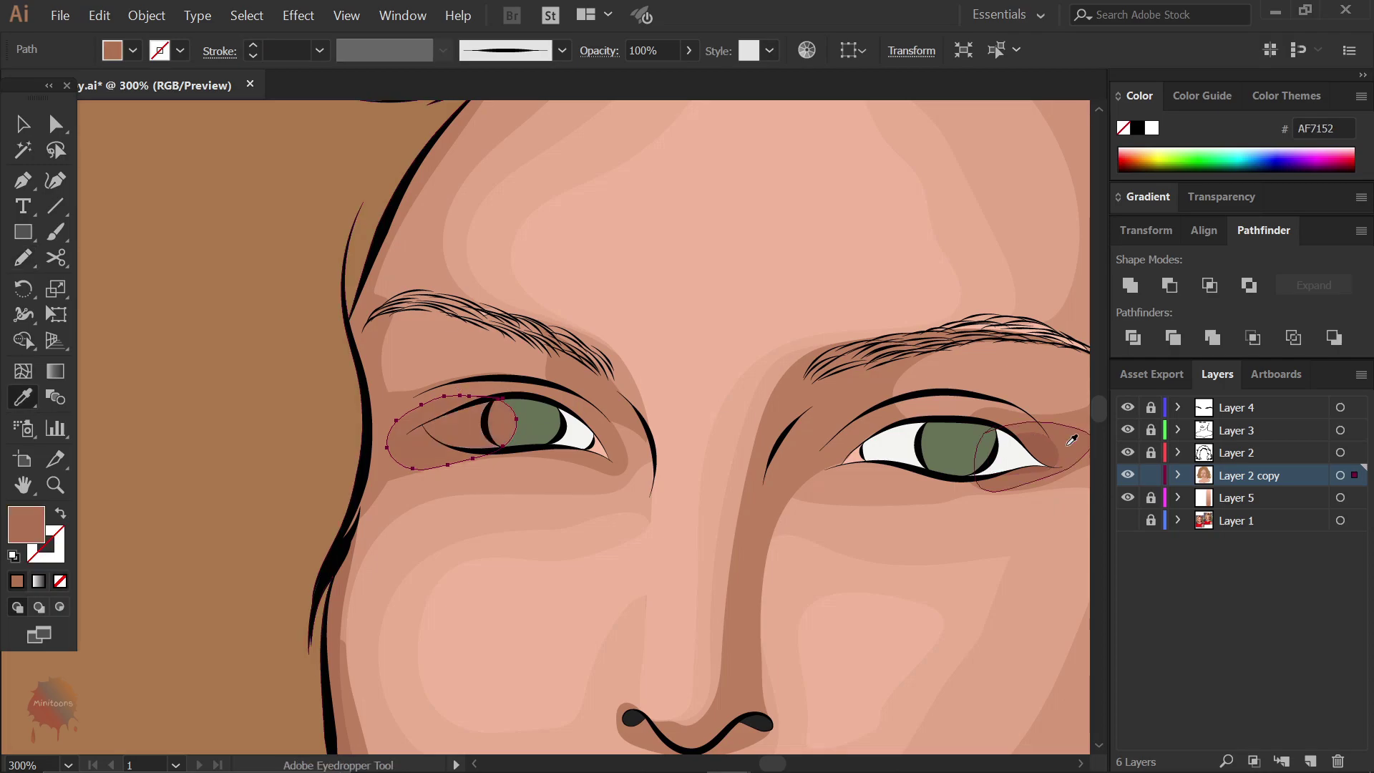
pyautogui.moveTo(514, 414); pyautogui.dragTo(515, 422)
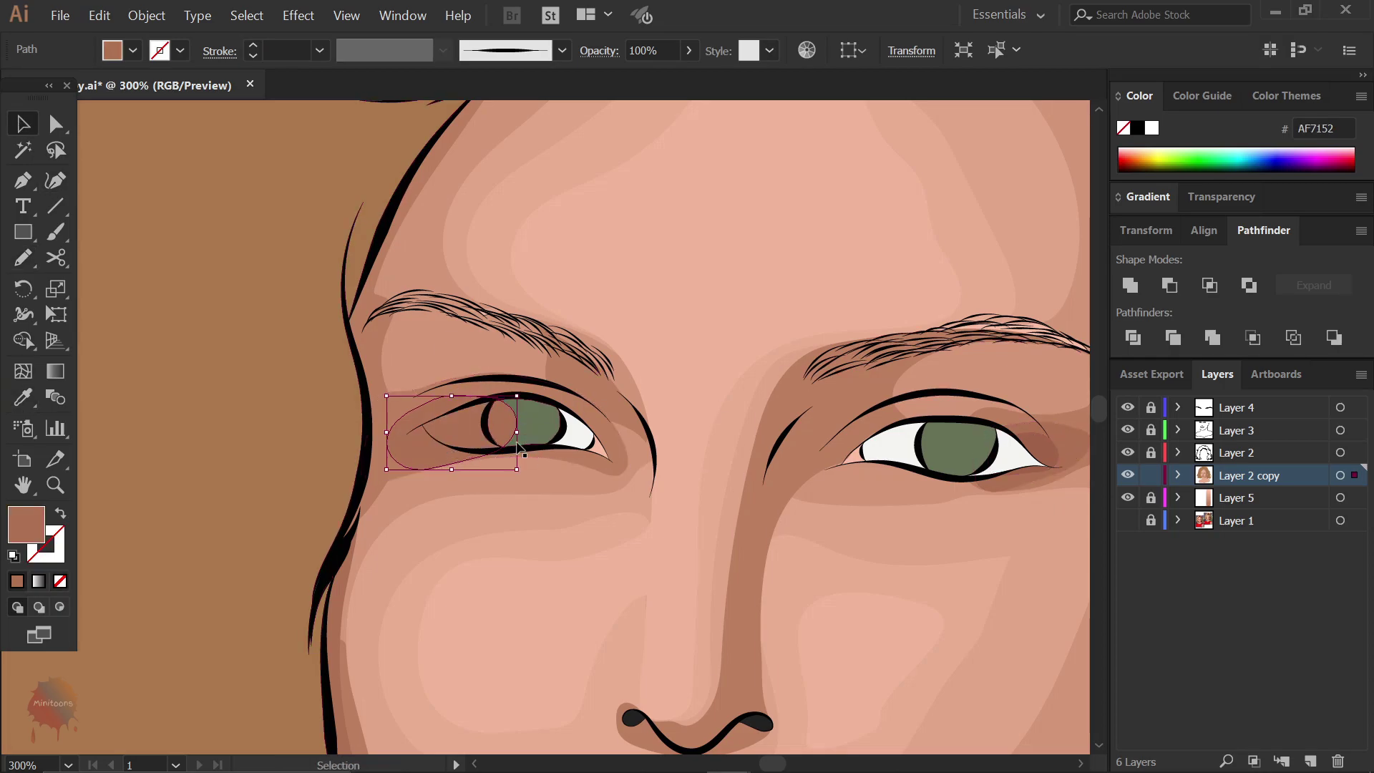
pyautogui.rightClick(447, 460)
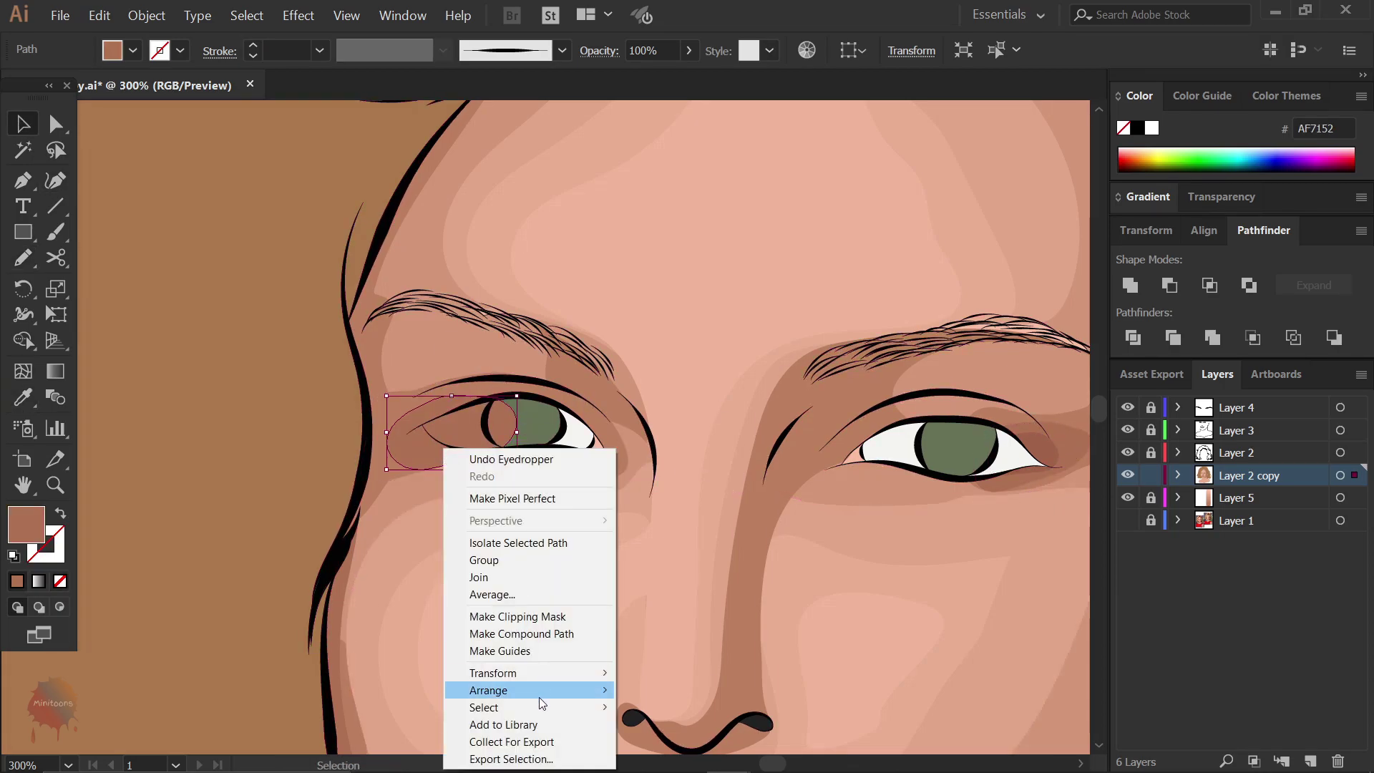
# - Reshape the bottom edge of the eye shadow
pyautogui.press('n')
pyautogui.keyDown('ctrl'); pyautogui.click(426, 455); pyautogui.keyUp('ctrl')
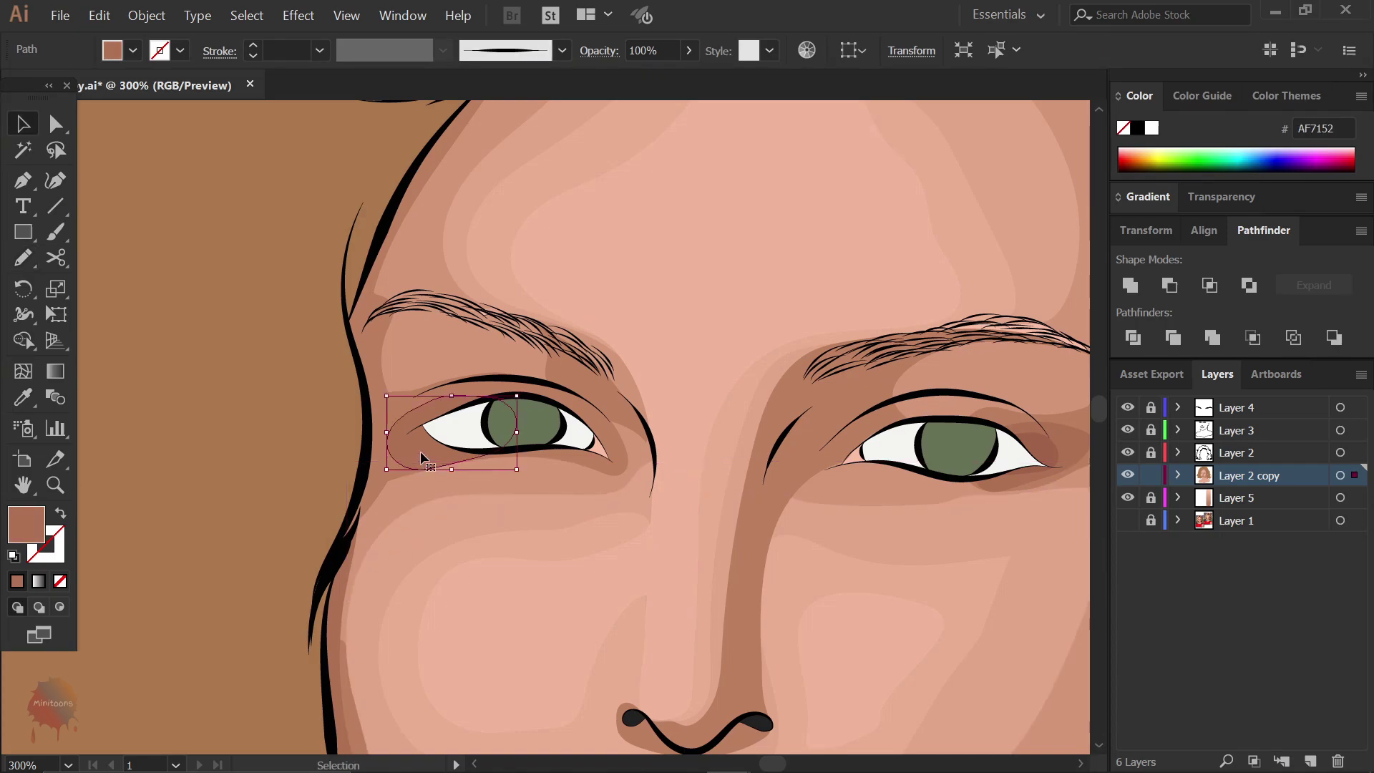
pyautogui.moveTo(513, 438); pyautogui.dragTo(401, 467)
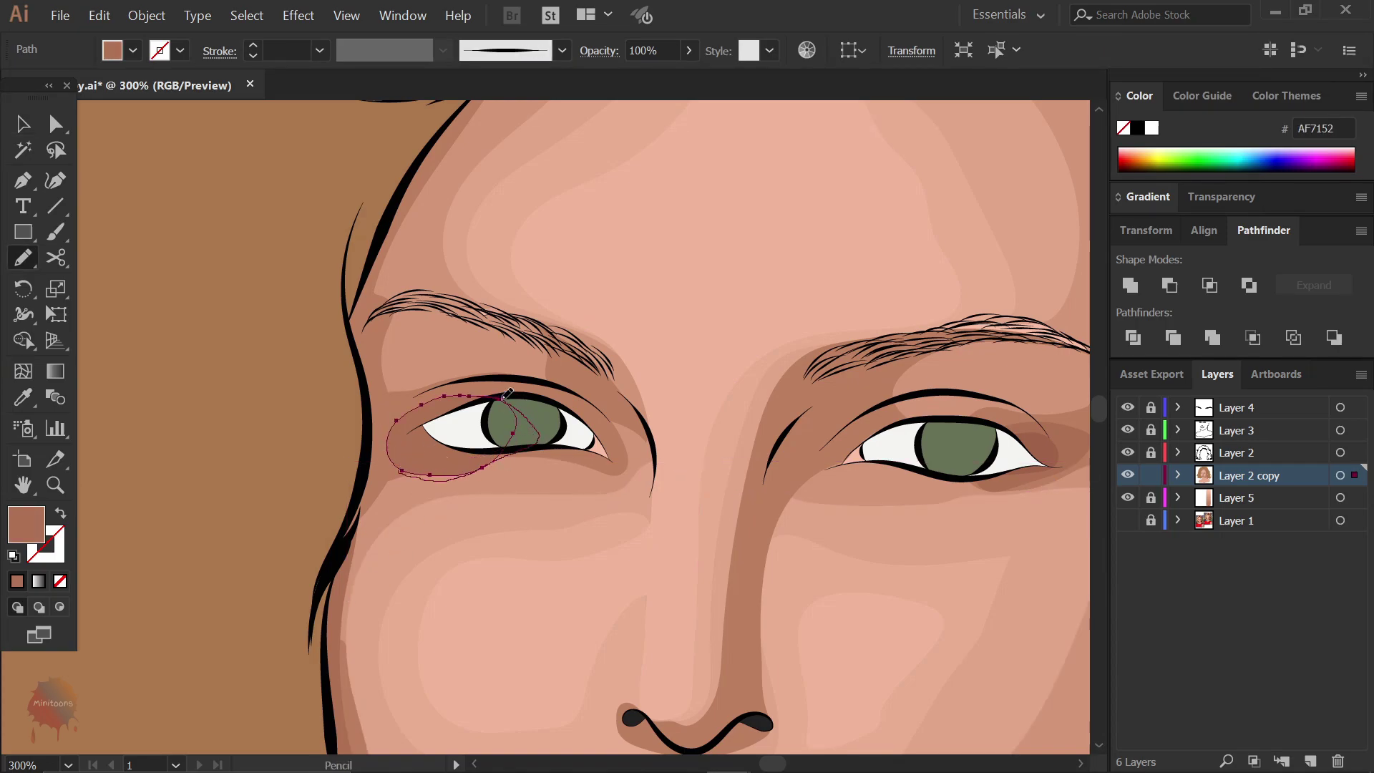
pyautogui.keyDown('ctrl'); pyautogui.click(367, 566); pyautogui.keyUp('ctrl')
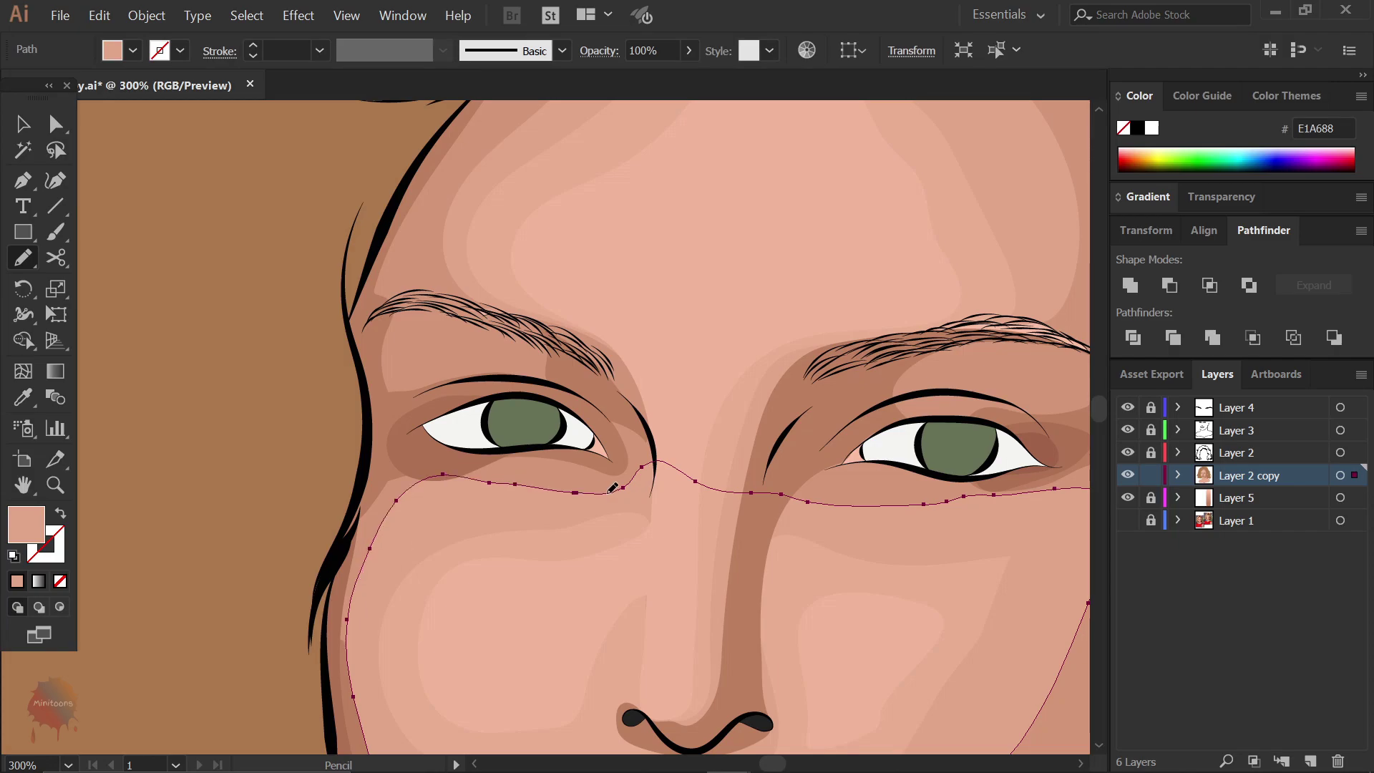
pyautogui.keyDown('ctrl'); pyautogui.click(226, 465); pyautogui.keyUp('ctrl')
# - Repair the eye white's outer corner with a white patch brought to the front
pyautogui.moveTo(483, 412); pyautogui.dragTo(427, 416)
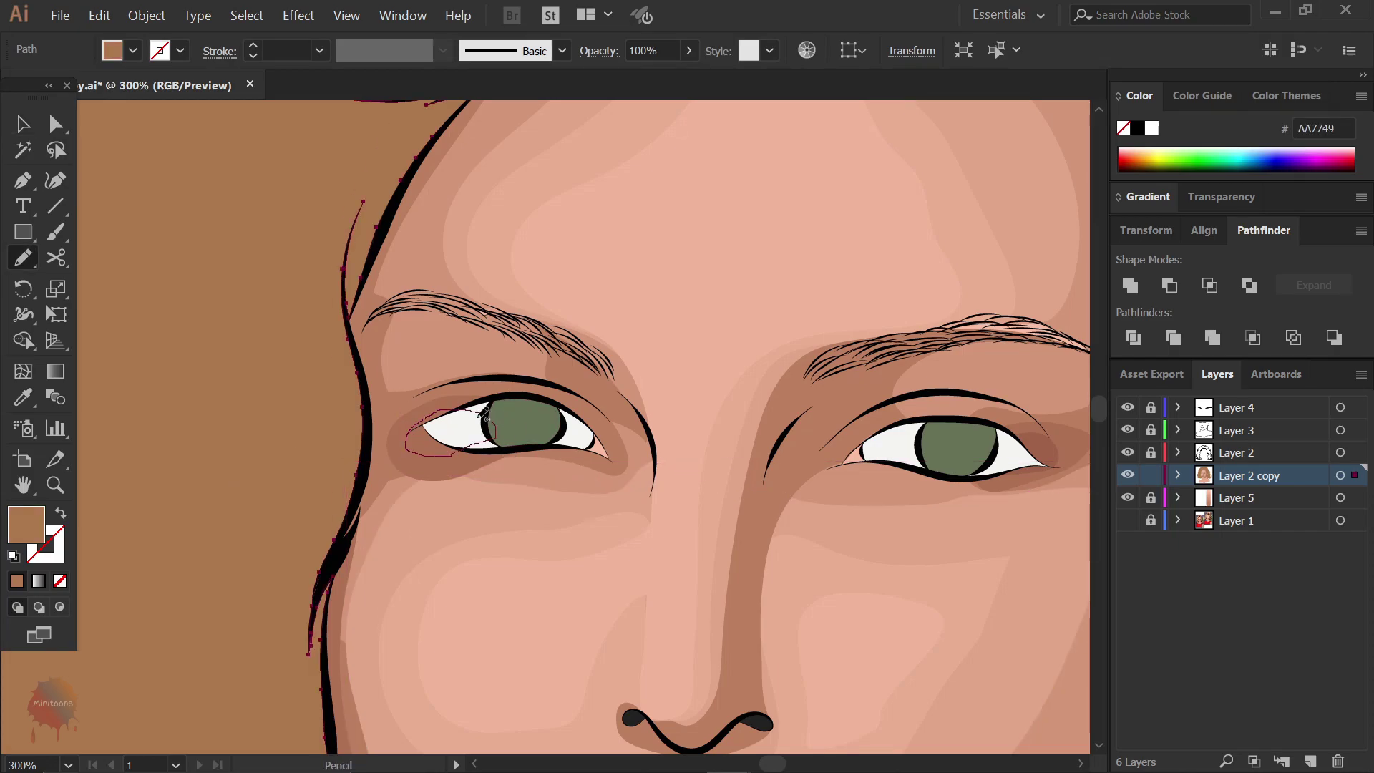
pyautogui.press('i')
pyautogui.click(458, 430)
pyautogui.press('v')
pyautogui.rightClick(487, 447)
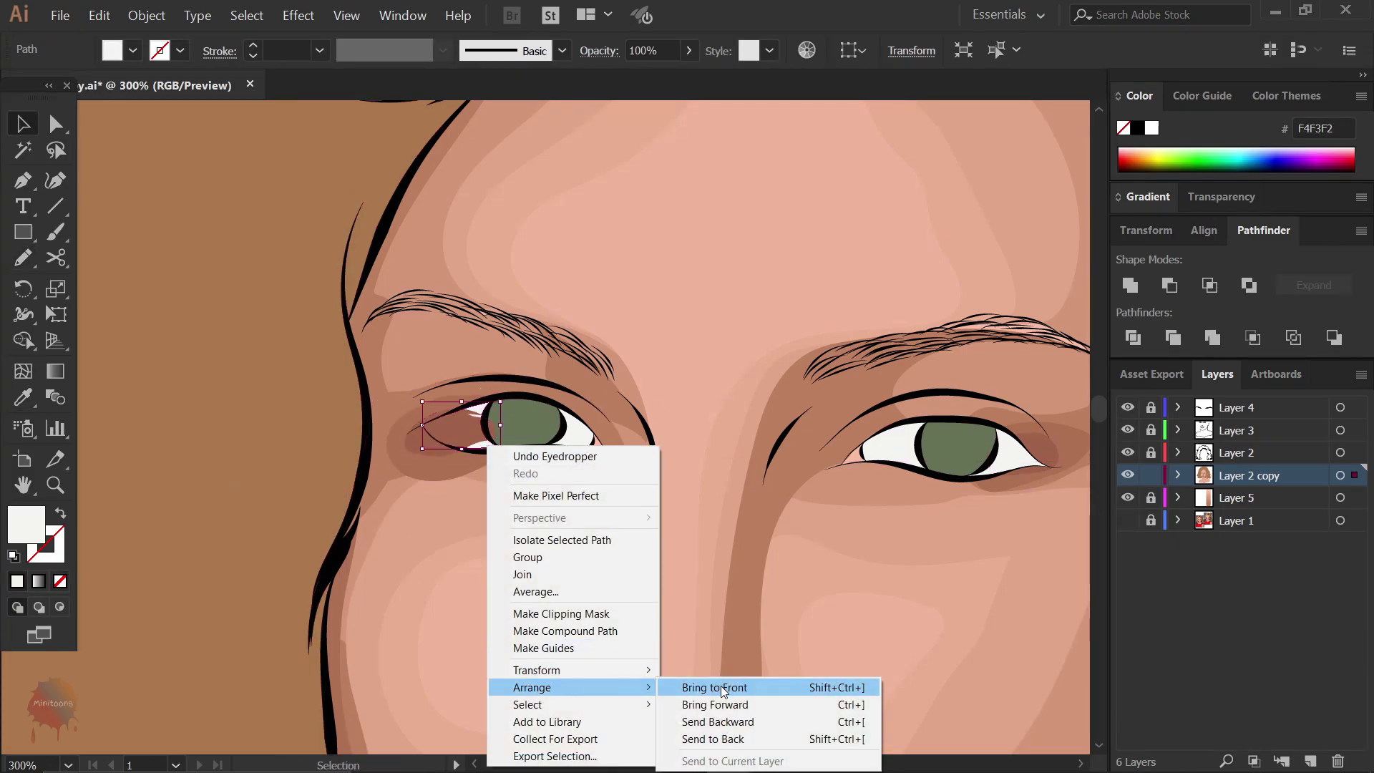
pyautogui.click(720, 686)
pyautogui.press('n')
# - Add two pale skin-tone highlights under the left eyebrow, the inner one lighter
pyautogui.hotkey('ctrl', '+')
pyautogui.moveTo(443, 418); pyautogui.dragTo(396, 471)
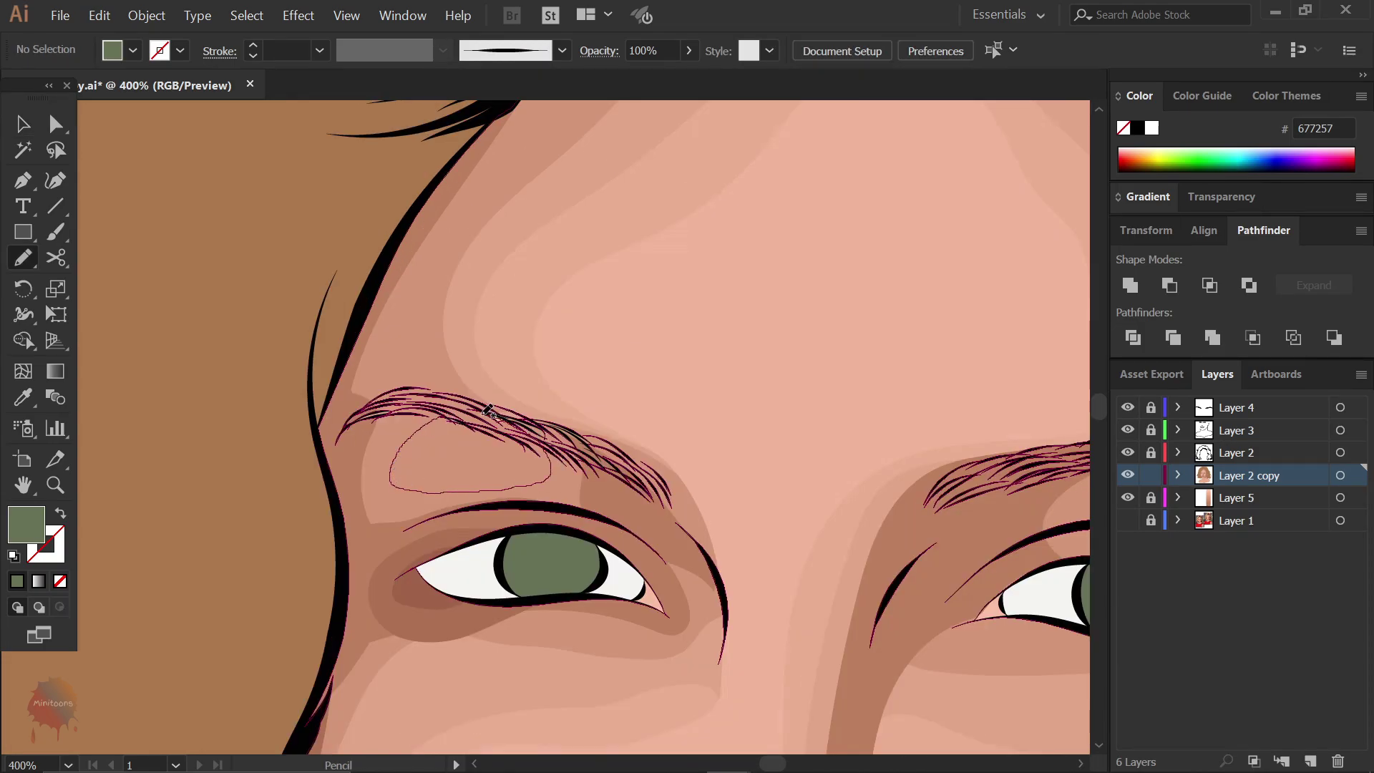
pyautogui.moveTo(488, 410)
pyautogui.mouseDown()
pyautogui.moveTo(451, 415)
pyautogui.moveTo(423, 450)
pyautogui.mouseUp()
pyautogui.press('i')
pyautogui.click(475, 359)
pyautogui.press('n')
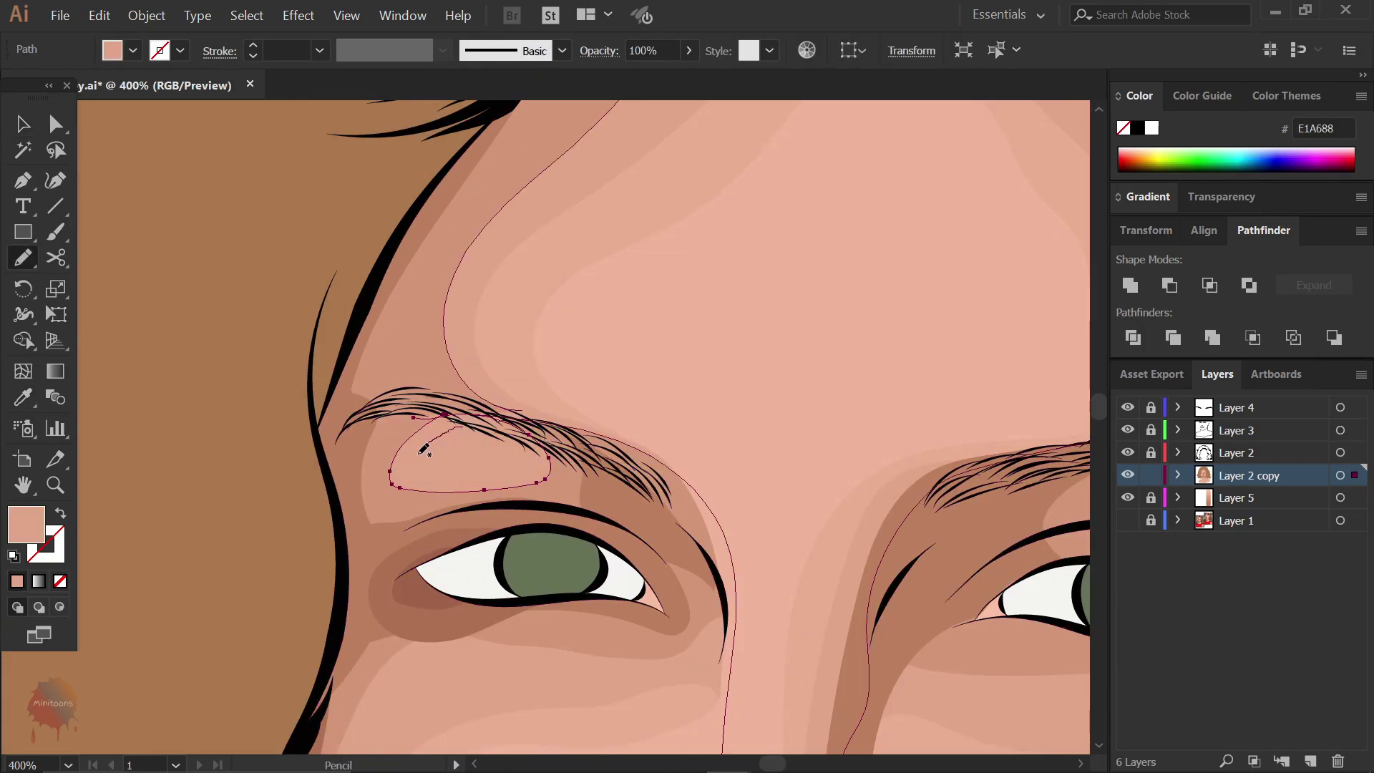
pyautogui.moveTo(504, 425); pyautogui.dragTo(467, 427)
pyautogui.press('i')
pyautogui.click(527, 352)
pyautogui.press('n')
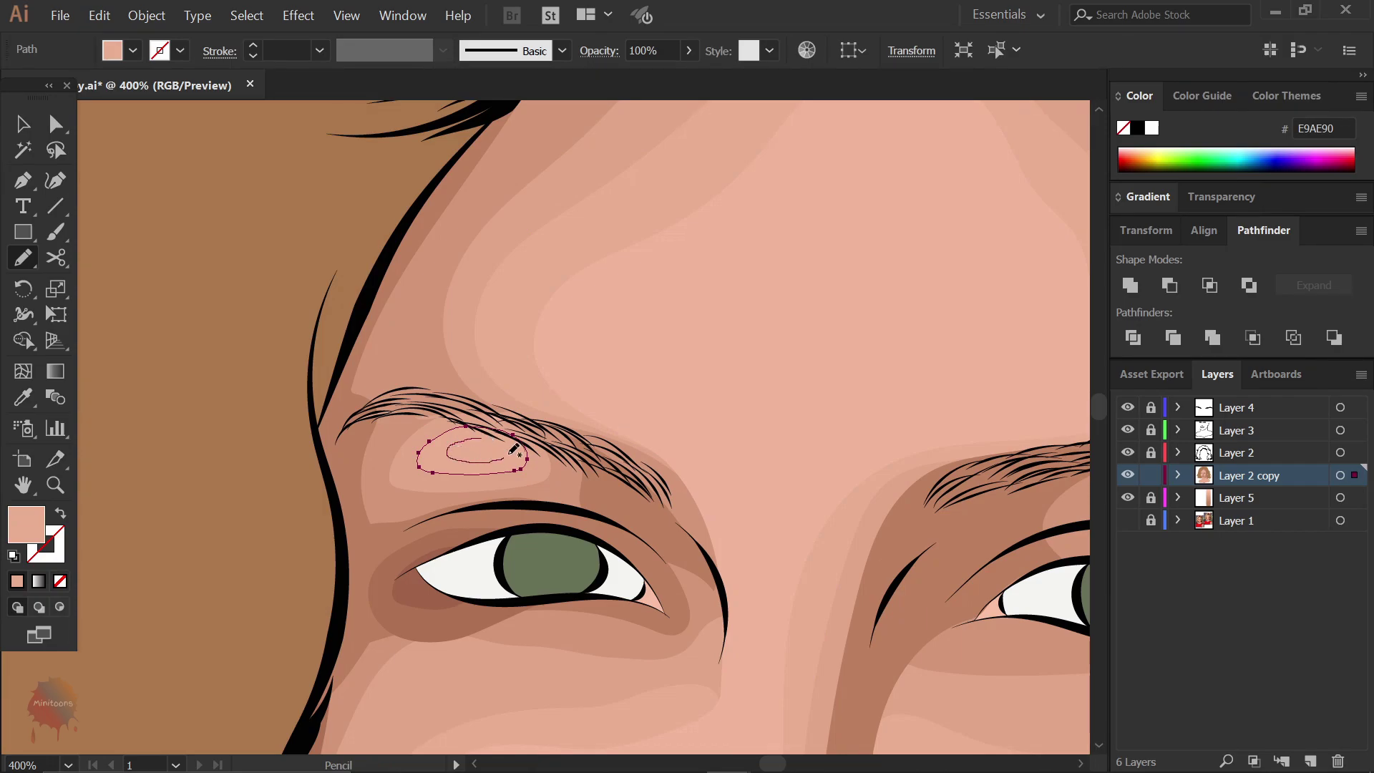
# - Zoom out to the whole face, deselect, and save the document
pyautogui.hotkey('ctrl', '-')
pyautogui.hotkey('ctrl', '-')
pyautogui.hotkey('ctrl', '-')
pyautogui.hotkey('ctrl', '-')
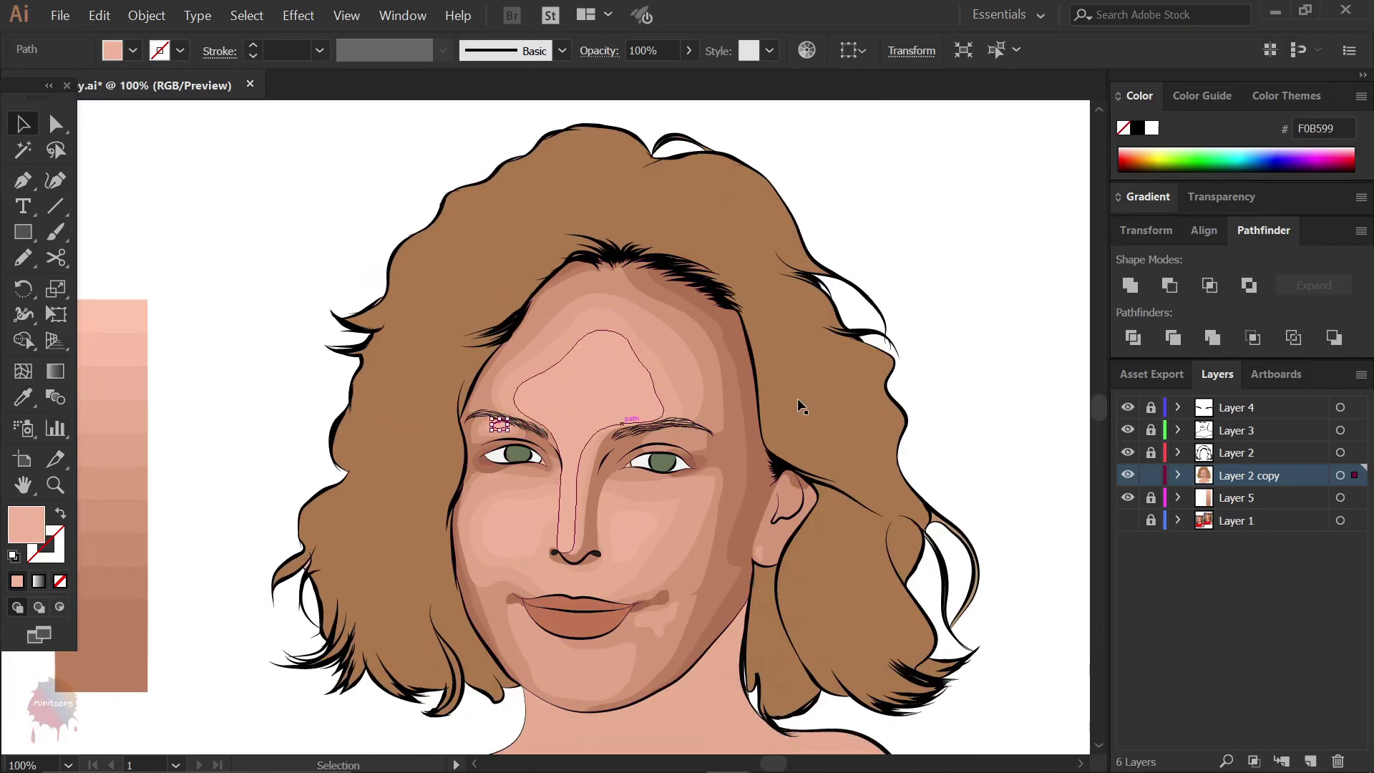
pyautogui.press('v')
pyautogui.hotkey('ctrl', 'shift', 'a')
pyautogui.hotkey('ctrl', 's')
# - Draw a no-fill triangle where chin meets hair and fill it brown
pyautogui.press('n')
pyautogui.scroll(5, 558, 393)
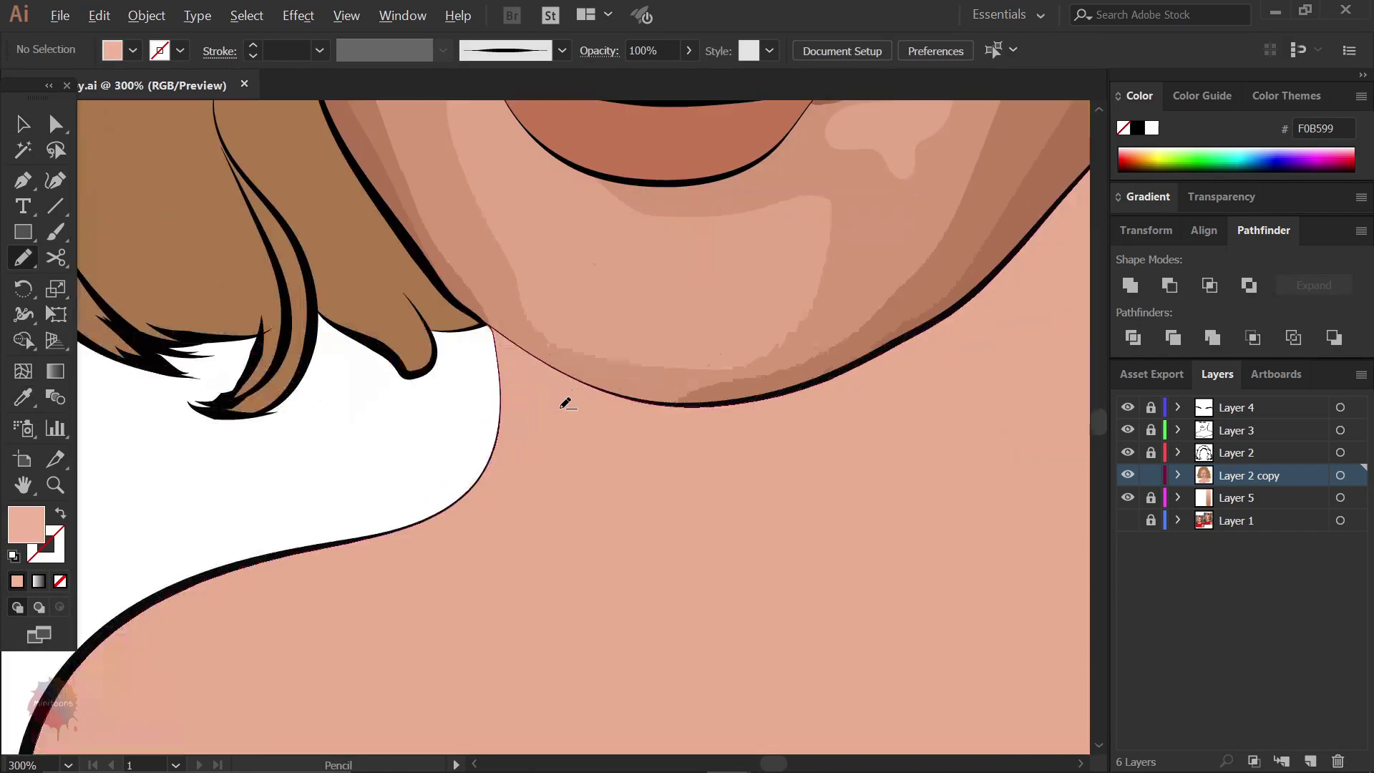
pyautogui.hotkey('ctrl', '+')
pyautogui.press('/')
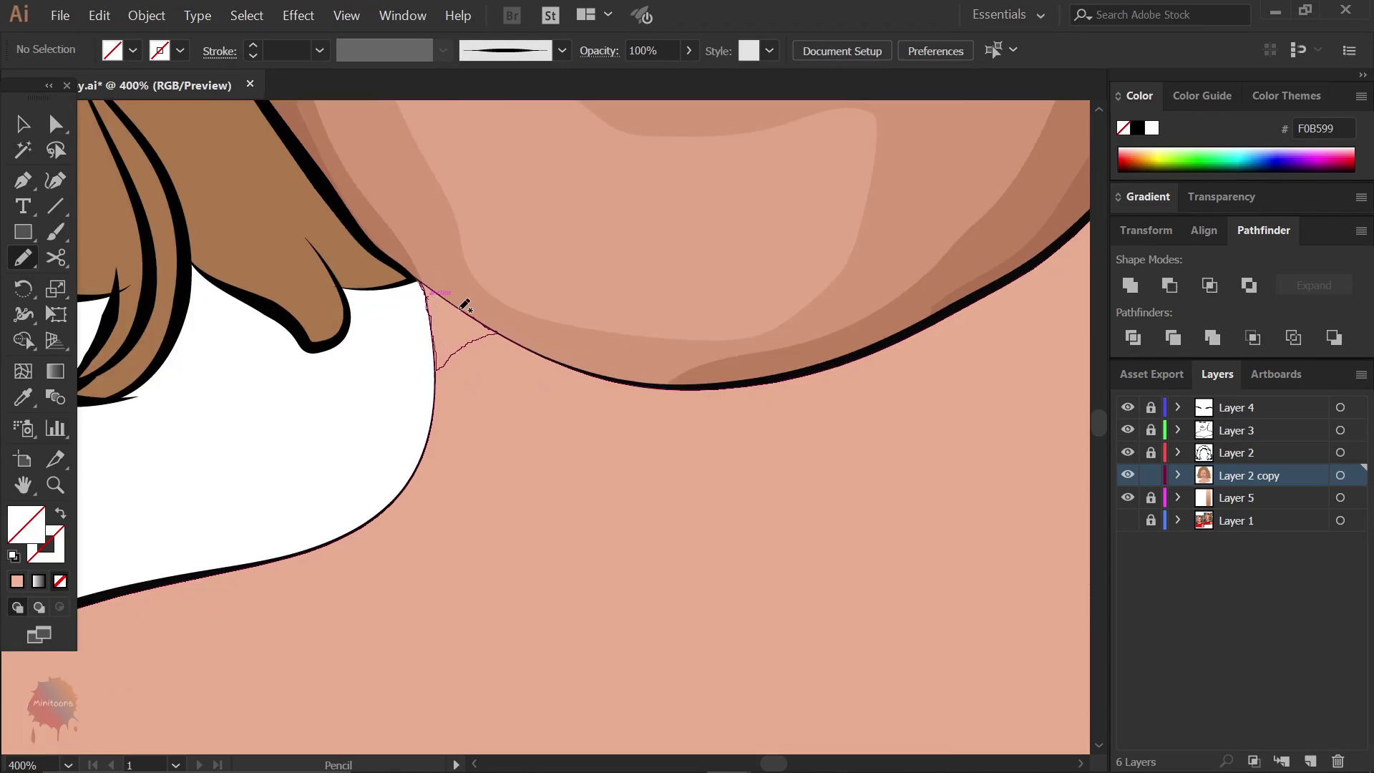
pyautogui.moveTo(426, 279); pyautogui.dragTo(426, 280)
pyautogui.press('i')
pyautogui.click(1001, 258)
pyautogui.hotkey('ctrl', '-')
# - Fill another small neck-corner shape with the same brown shadow tone
pyautogui.press('n')
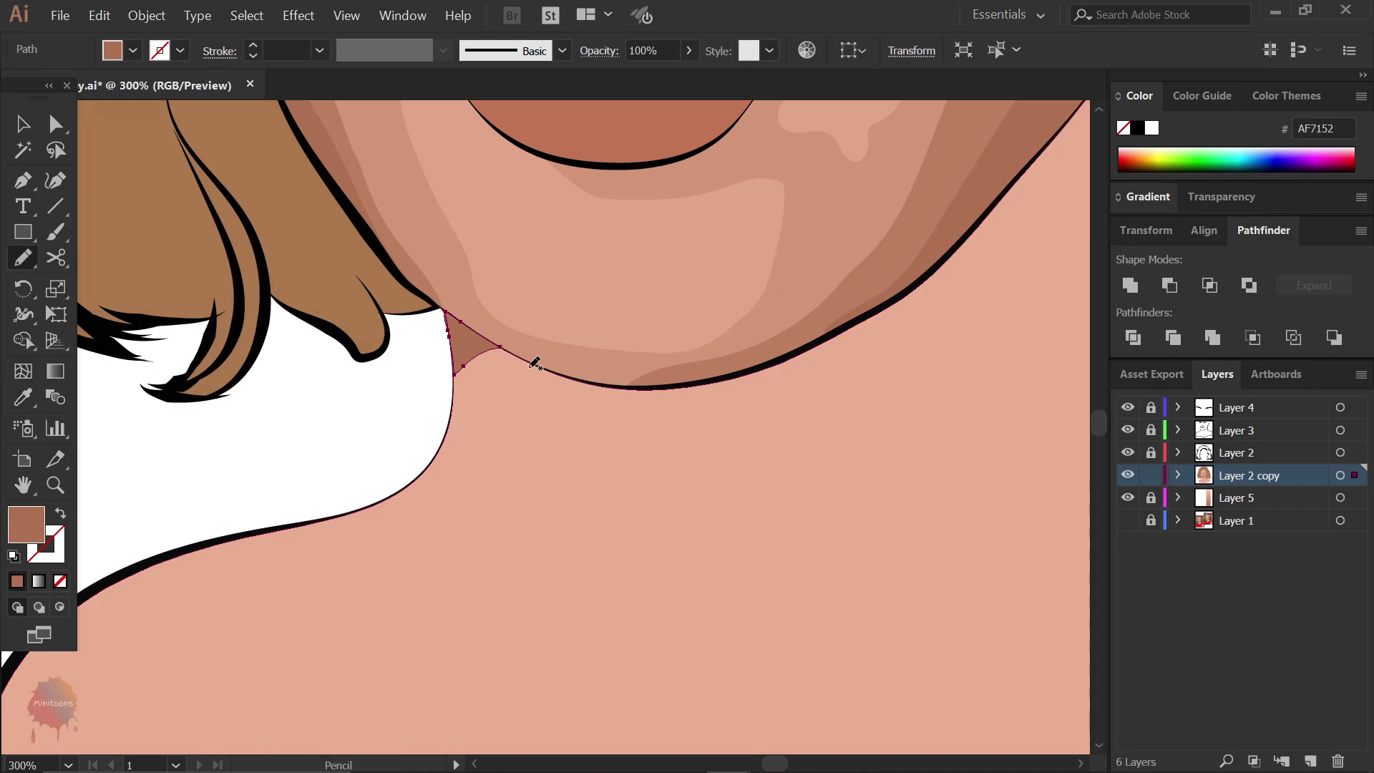
pyautogui.press('/')
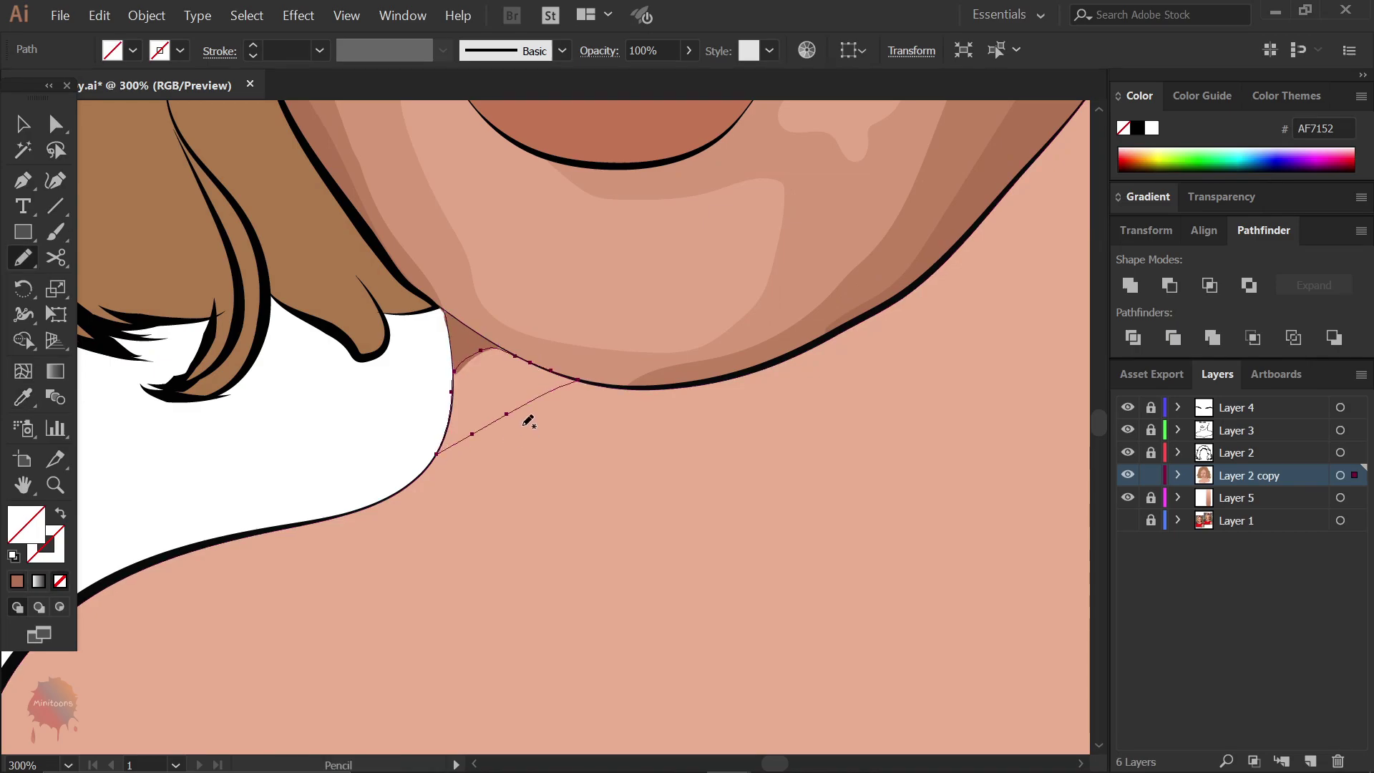
pyautogui.press('i')
pyautogui.click(526, 358)
pyautogui.hotkey('ctrl', '-')
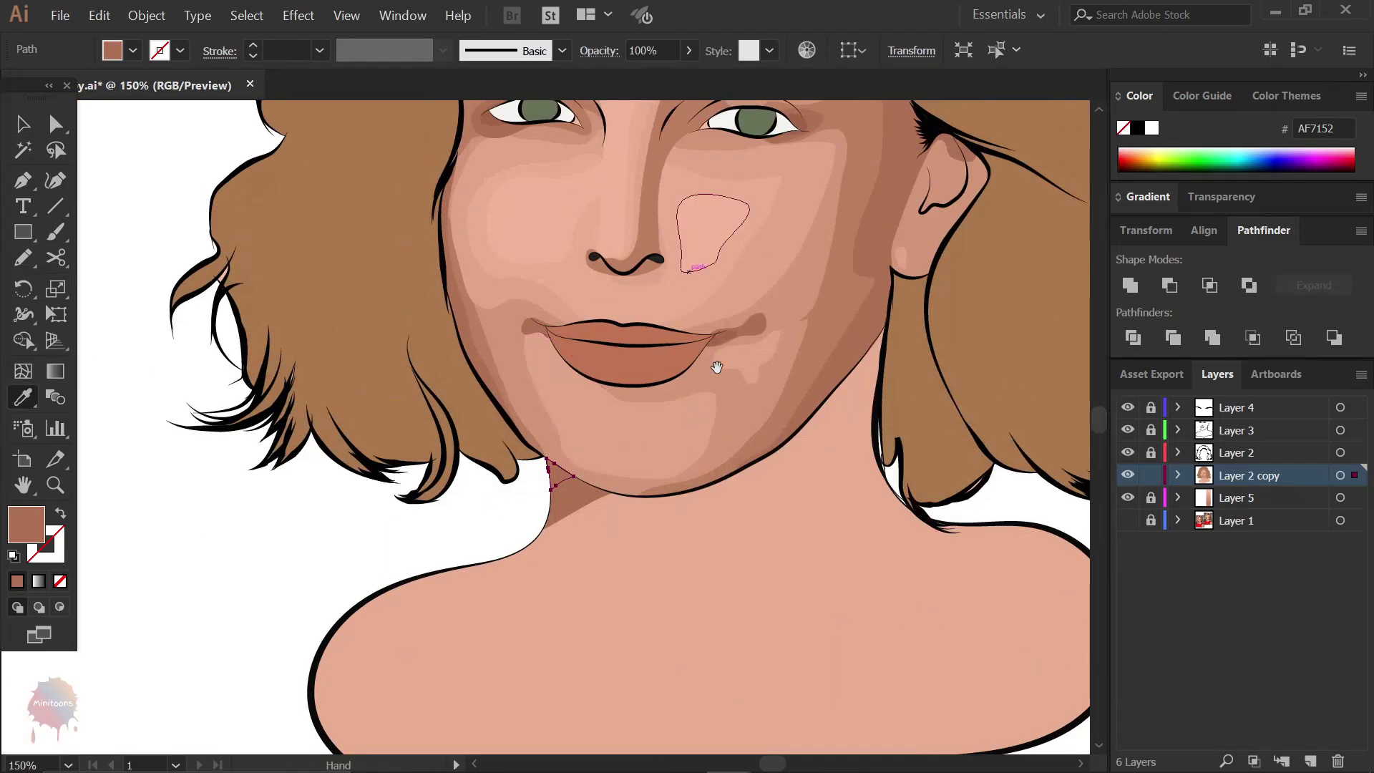
# - Check the neck shadow triangle, then pan down to the lower neck and shoulders
pyautogui.press('v')
pyautogui.hotkey('ctrl', '+')
pyautogui.hotkey('ctrl', '+')
pyautogui.hotkey('ctrl', '+')
pyautogui.click(466, 436)
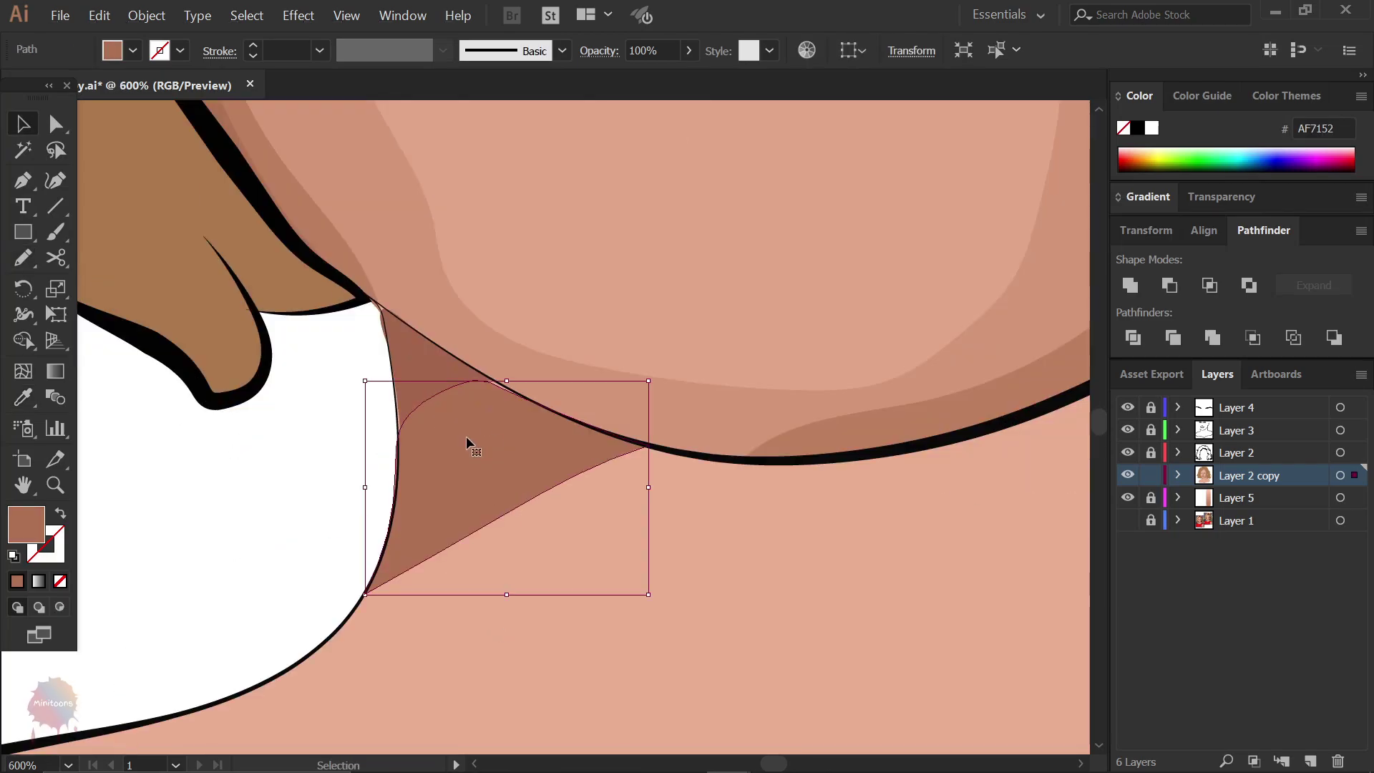
pyautogui.hotkey('ctrl', 'shift', 'a')
pyautogui.hotkey('ctrl', '-')
pyautogui.hotkey('ctrl', '-')
pyautogui.hotkey('ctrl', '-')
pyautogui.moveTo(616, 511)
pyautogui.mouseDown()
pyautogui.moveTo(616, 604)
pyautogui.moveTo(591, 521)
pyautogui.mouseUp()
pyautogui.click(28, 262)
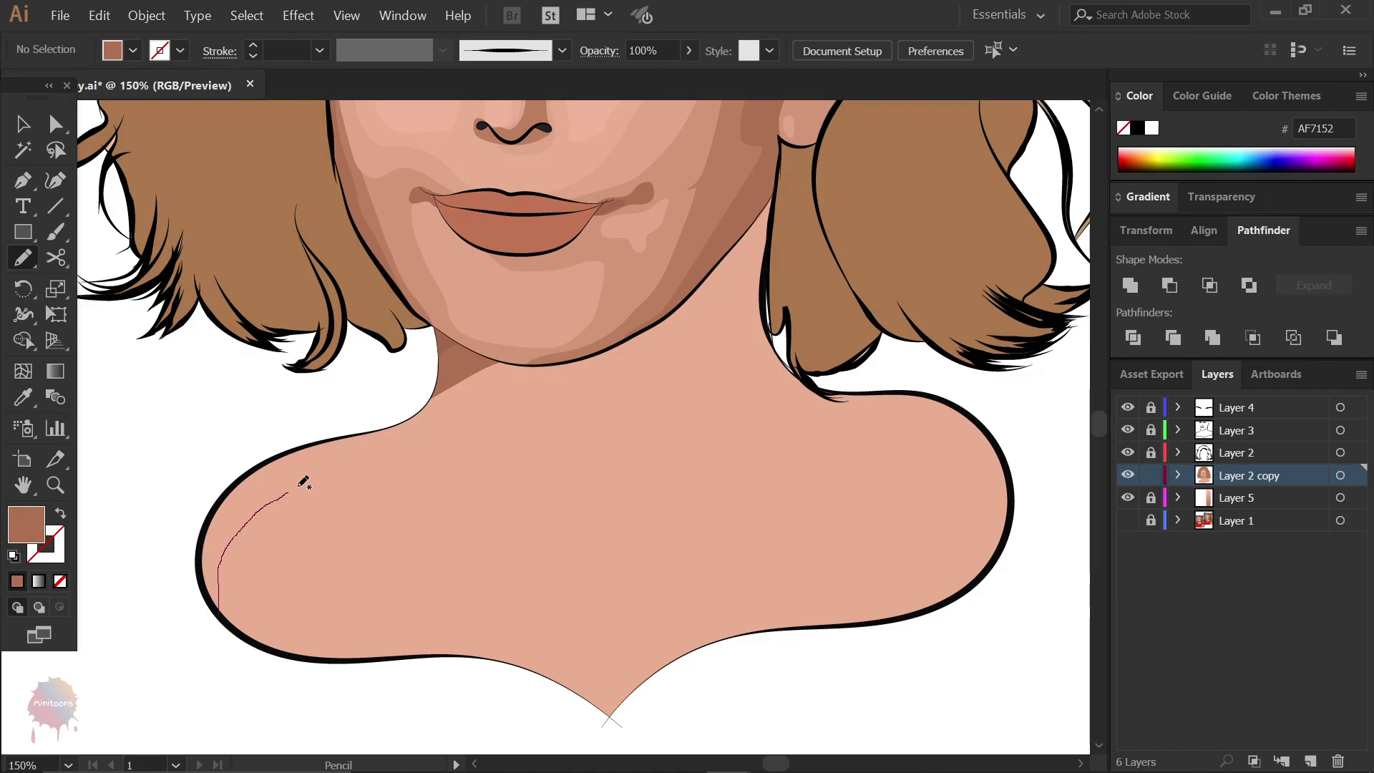
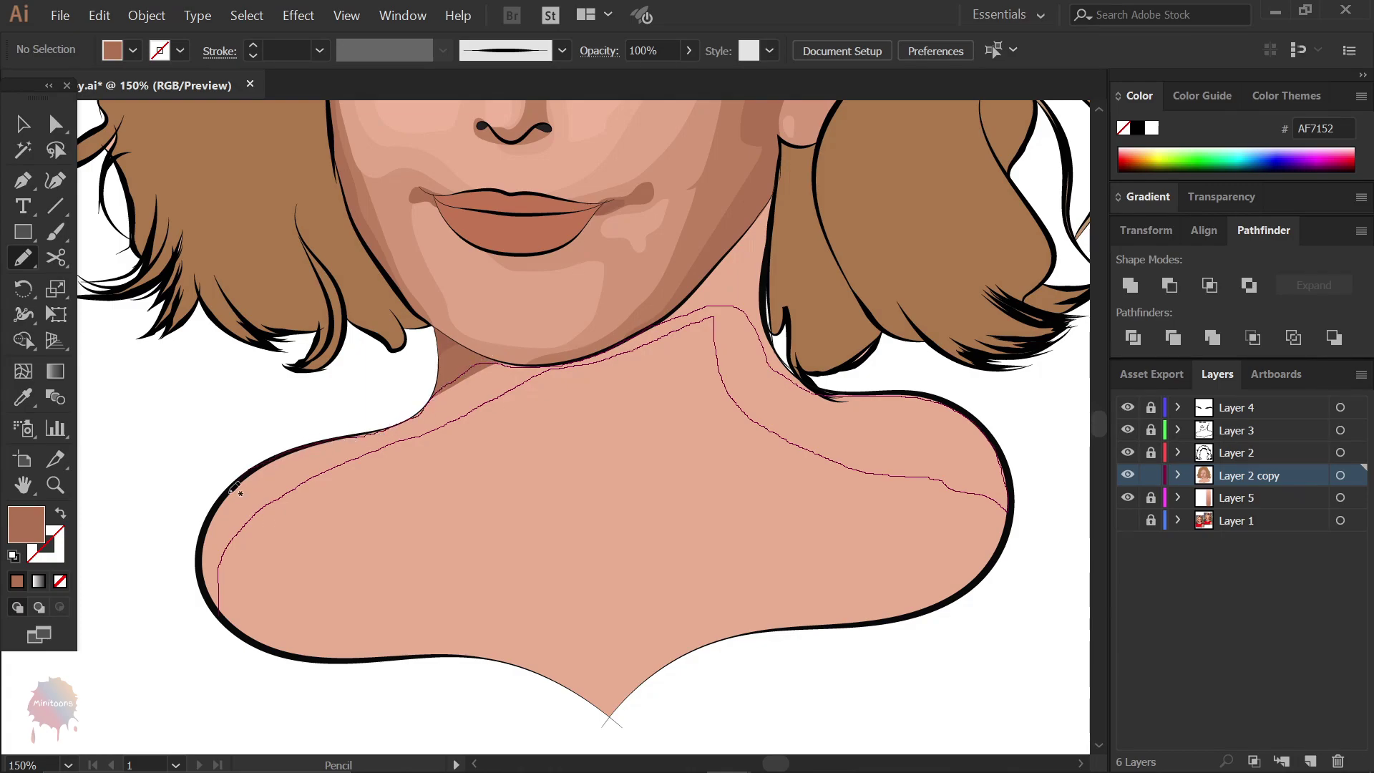
# - Close the neck shadow, then trace a jawline shadow filled with darker brown skin colour
pyautogui.moveTo(216, 612); pyautogui.dragTo(214, 603)
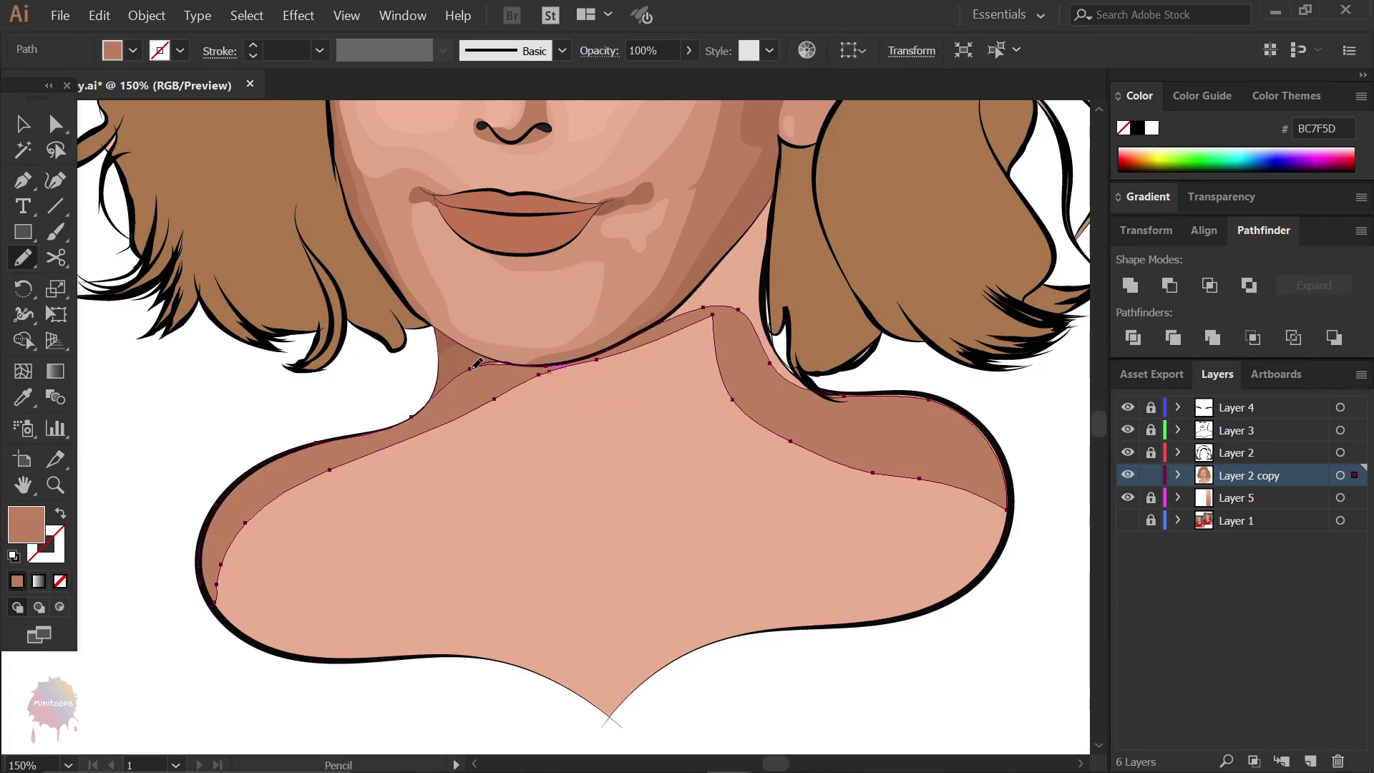
pyautogui.keyDown('ctrl'); pyautogui.click(282, 399); pyautogui.keyUp('ctrl')
pyautogui.scroll(1, 797, 291)
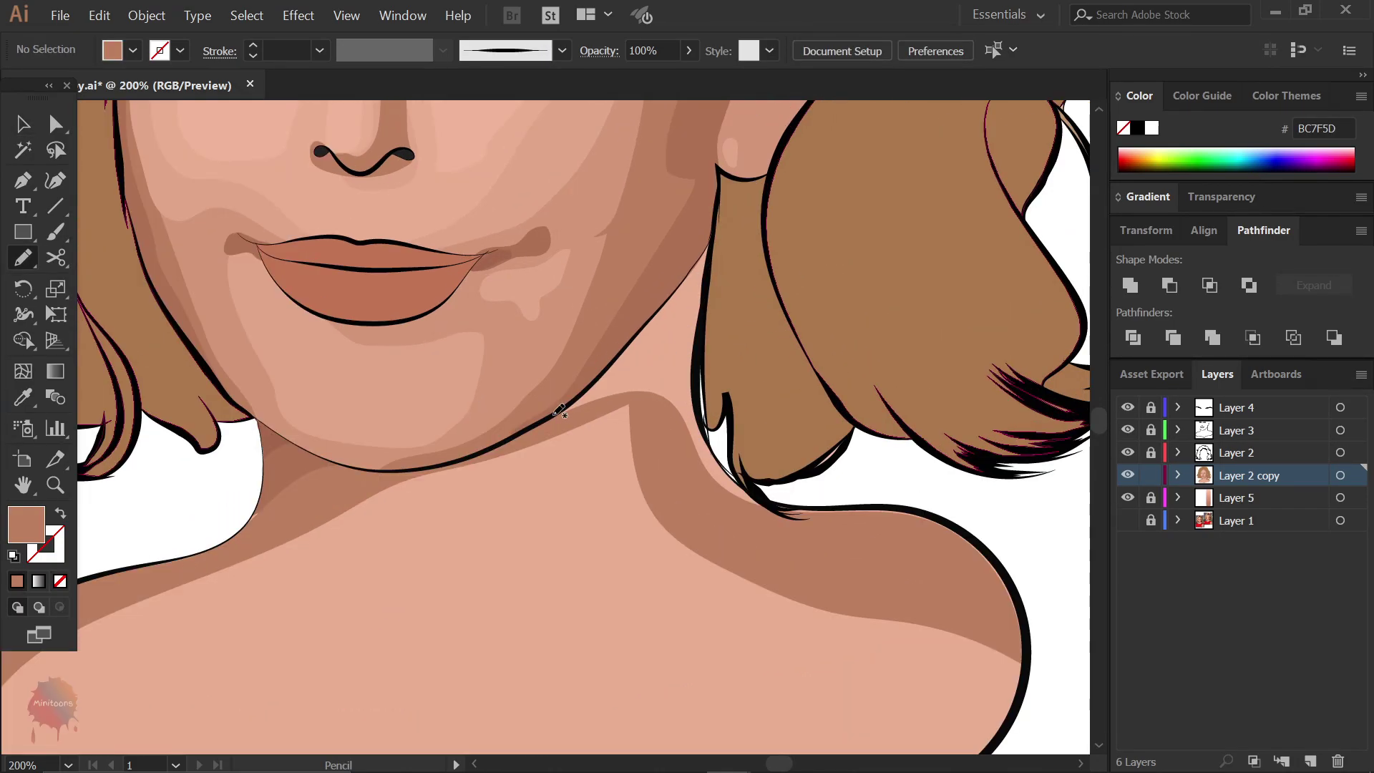
pyautogui.moveTo(559, 411); pyautogui.dragTo(599, 381)
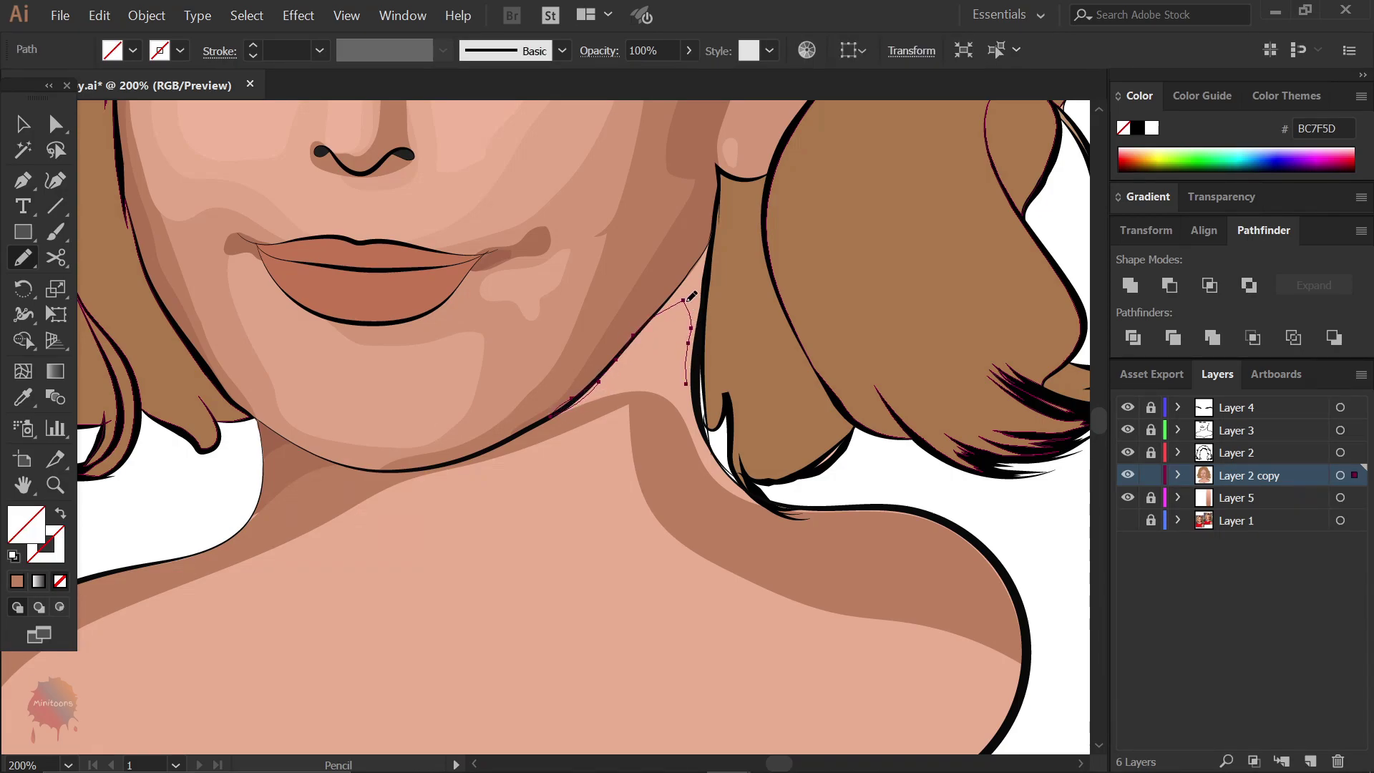
pyautogui.moveTo(636, 394); pyautogui.dragTo(565, 408)
pyautogui.press('i')
pyautogui.click(722, 558)
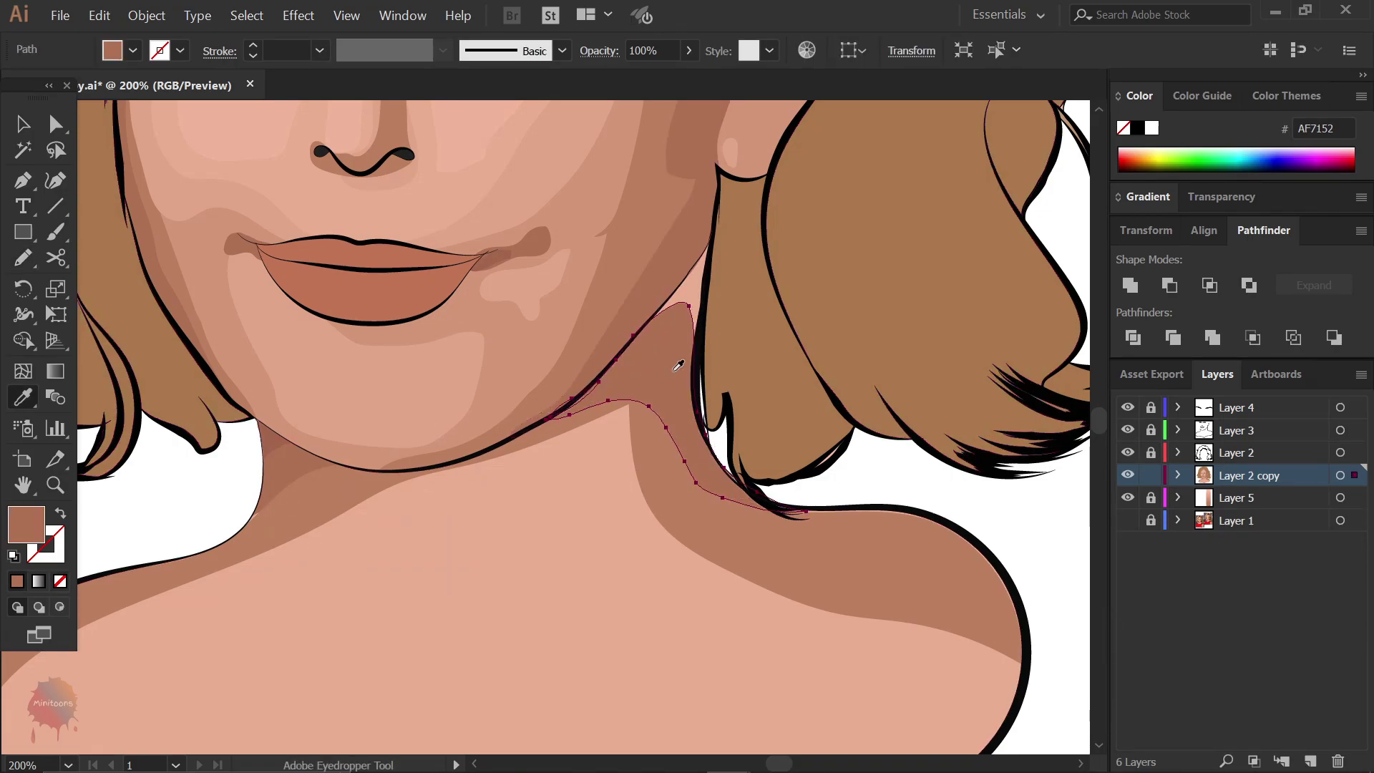
# - Send the jaw shadow shape behind the hair
pyautogui.press('v')
pyautogui.moveTo(804, 300); pyautogui.dragTo(556, 506)
pyautogui.rightClick(556, 501)
pyautogui.click(760, 464)
pyautogui.hotkey('ctrl', 'shift', 'a')
# - Draw a brown shadow beside the hair on the neck and send it behind the hair
pyautogui.press('n')
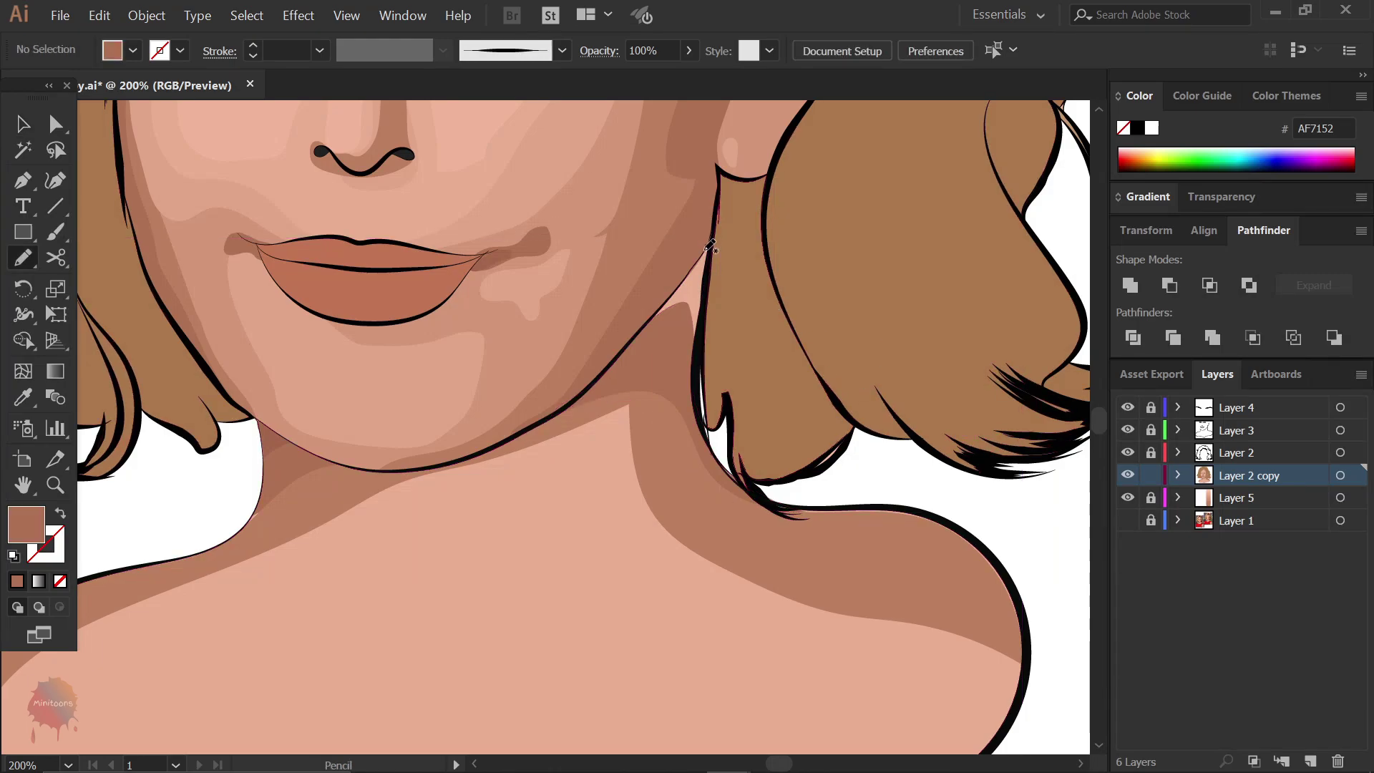
pyautogui.moveTo(689, 340); pyautogui.dragTo(711, 277)
pyautogui.press('i')
pyautogui.click(605, 454)
pyautogui.press('v')
pyautogui.rightClick(593, 221)
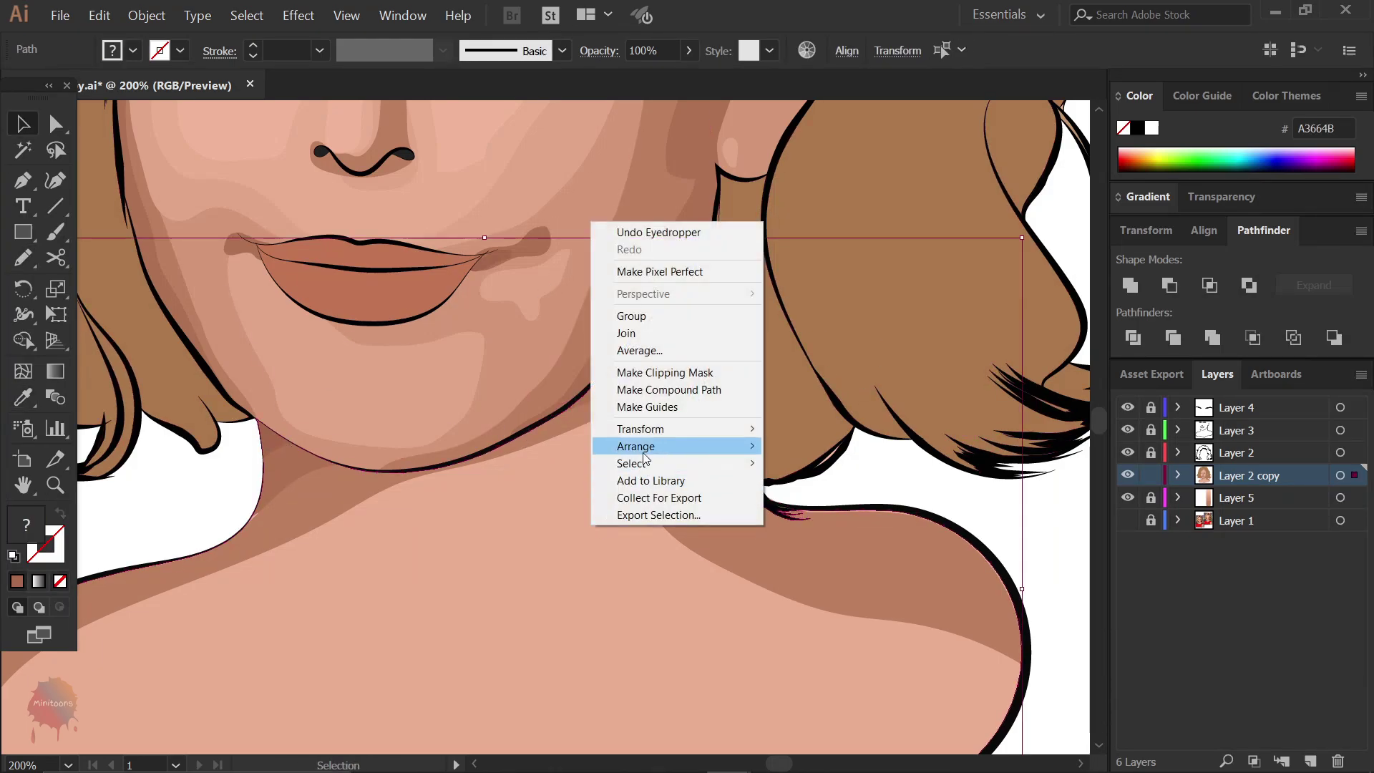
pyautogui.click(823, 496)
# - Recolour the neck and shoulders shape with a medium skin tone, then zoom in on the neck
pyautogui.hotkey('ctrl', '0')
pyautogui.click(675, 570)
pyautogui.press('i')
pyautogui.click(592, 408)
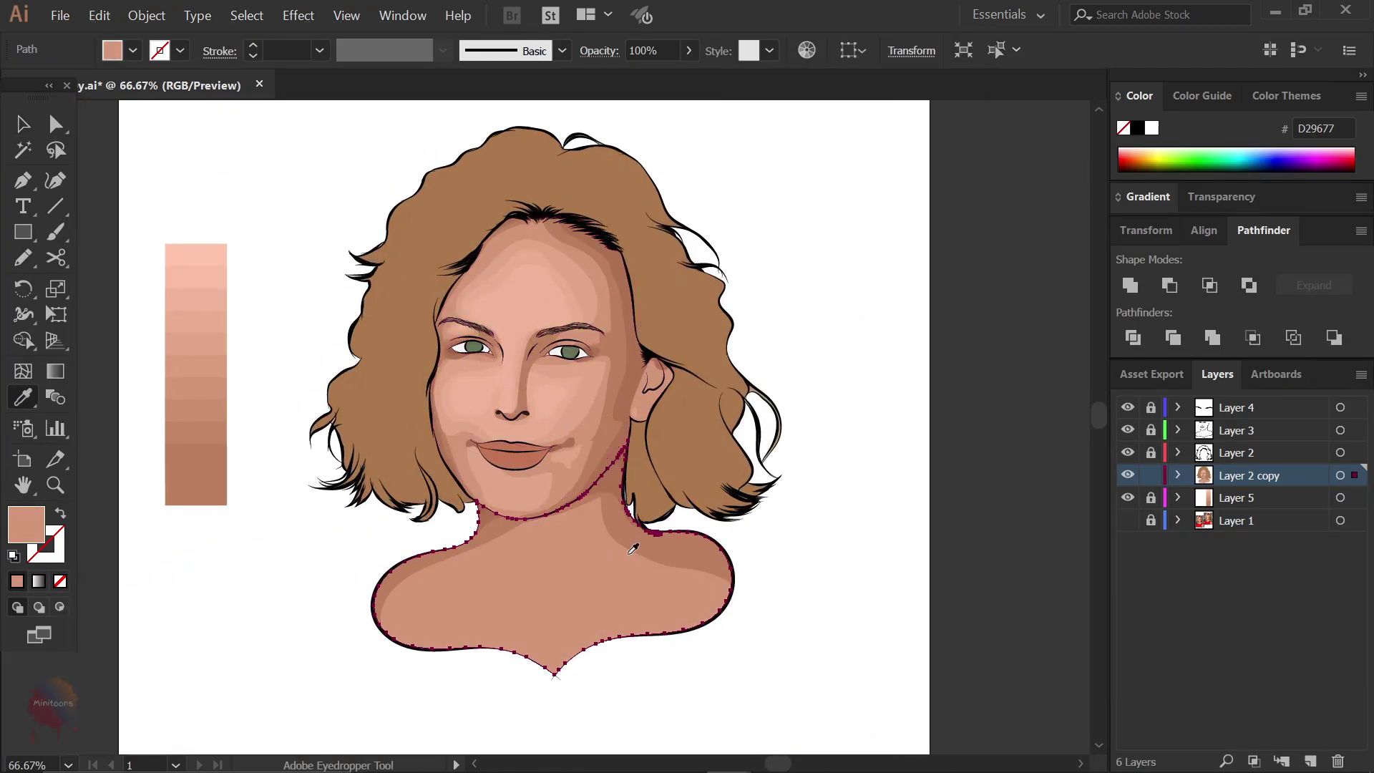
pyautogui.press('v')
pyautogui.click(797, 546)
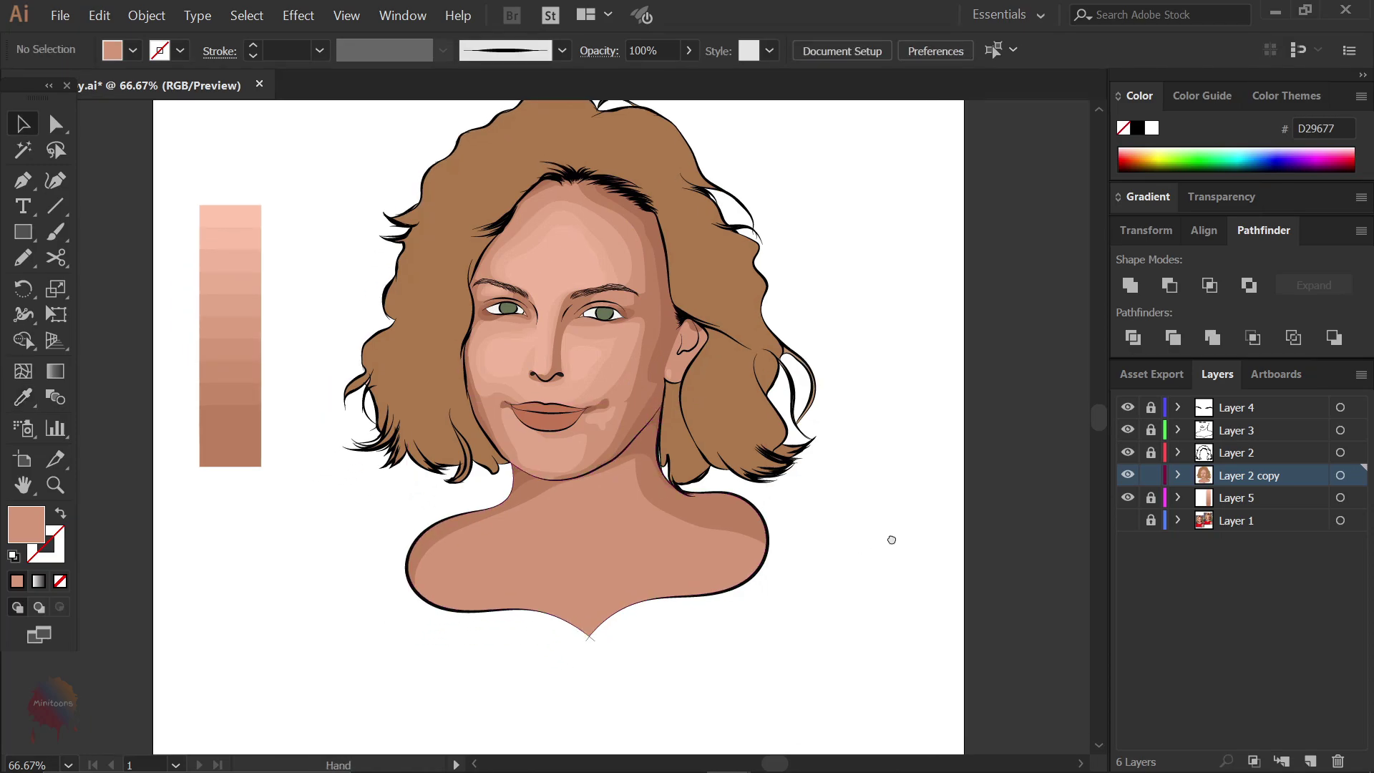
pyautogui.press('n')
pyautogui.hotkey('ctrl', '+')
pyautogui.hotkey('ctrl', '+')
# - Trace a chest highlight shape across the neck and shoulders, filled with lighter skin tone
pyautogui.moveTo(756, 393); pyautogui.dragTo(750, 395)
pyautogui.moveTo(347, 535); pyautogui.dragTo(501, 419)
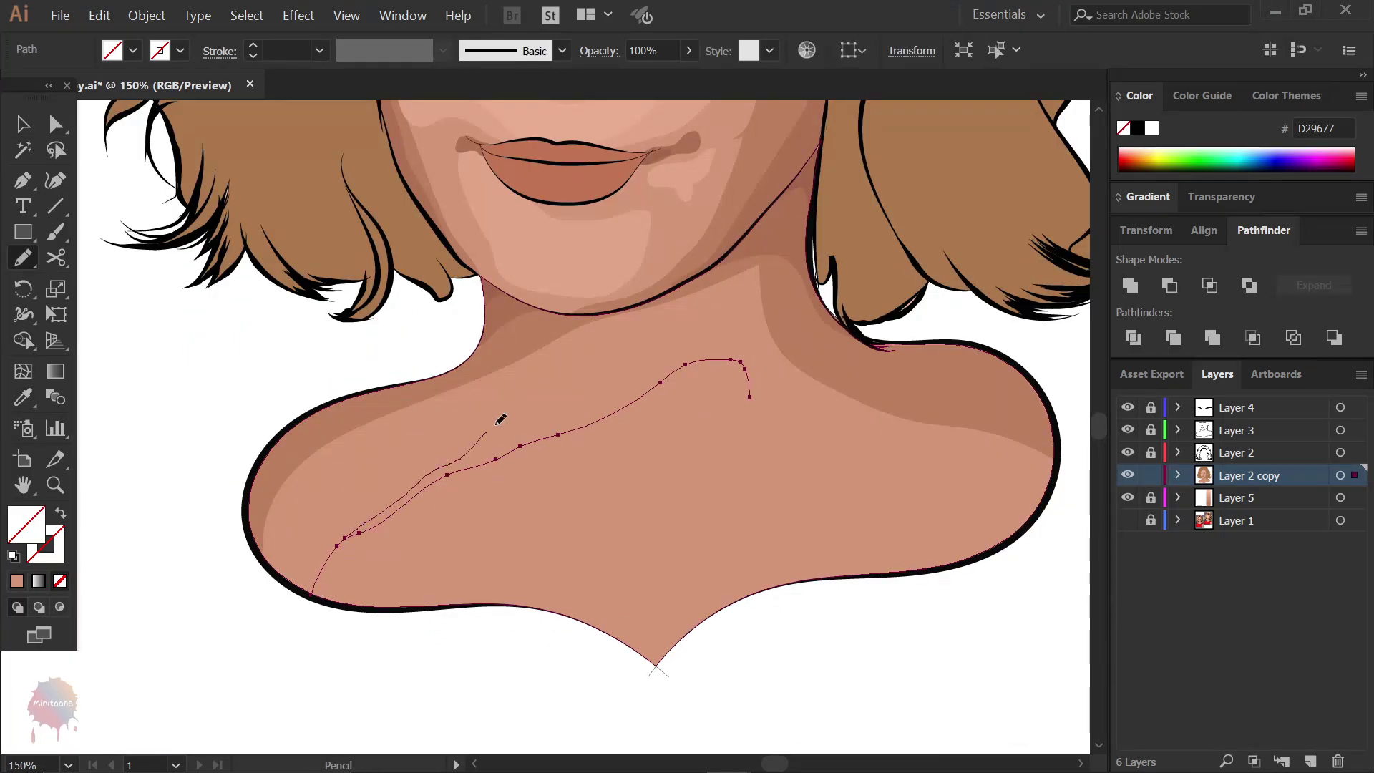
pyautogui.moveTo(965, 533); pyautogui.dragTo(960, 534)
pyautogui.moveTo(760, 430); pyautogui.dragTo(997, 540)
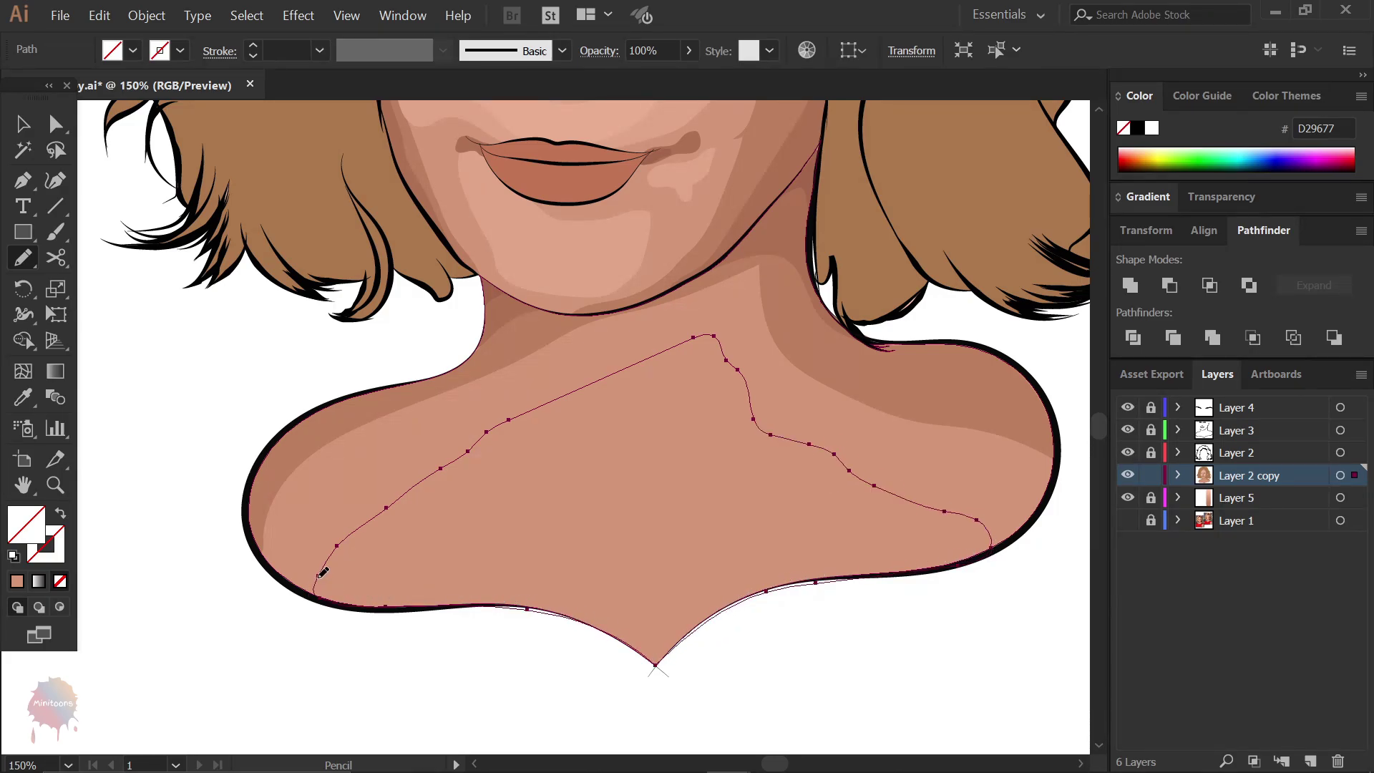
pyautogui.press('i')
pyautogui.hotkey('ctrl', '-')
pyautogui.hotkey('ctrl', '-')
pyautogui.click(686, 359)
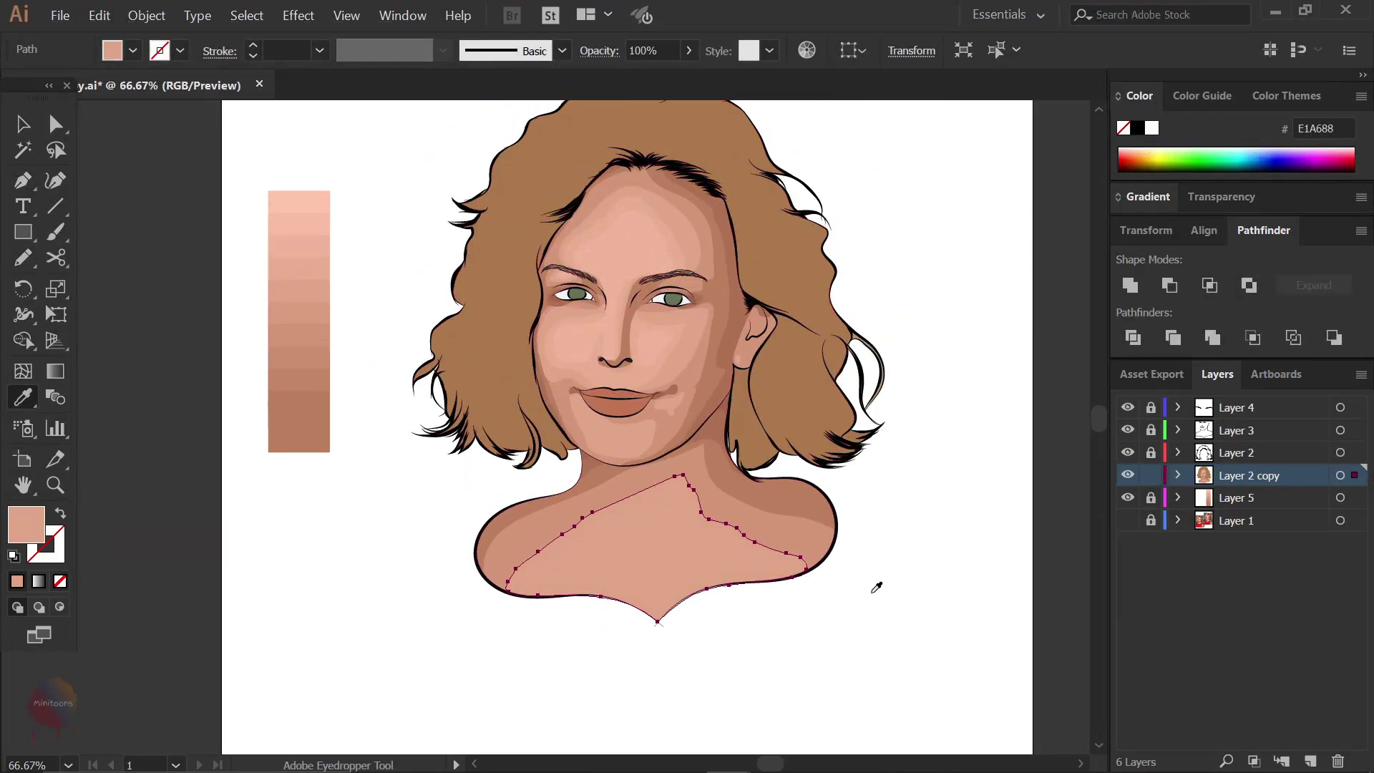
# - Fill the lower chest shape with the sampled skin colour and zoom in toward the ear
pyautogui.press('v')
pyautogui.click(877, 595)
pyautogui.press('n')
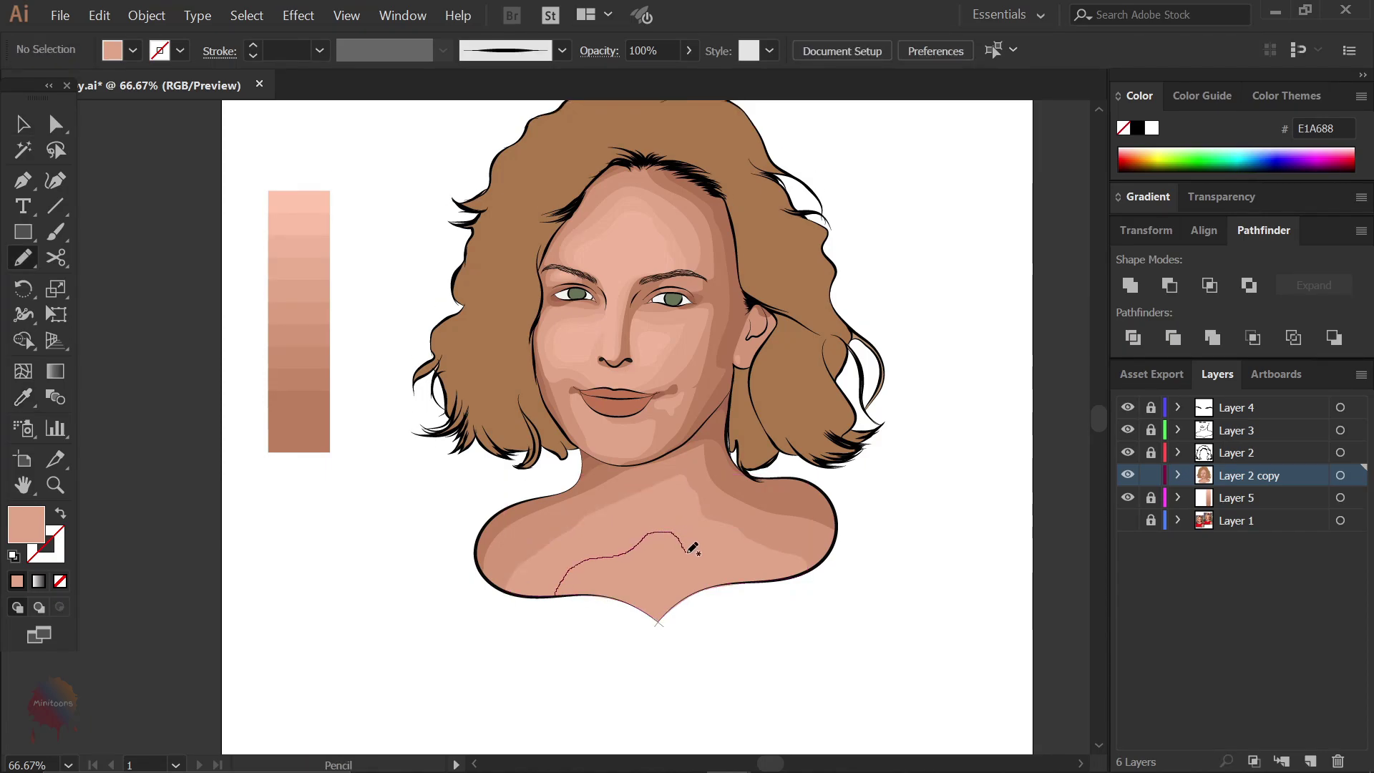
pyautogui.press('i')
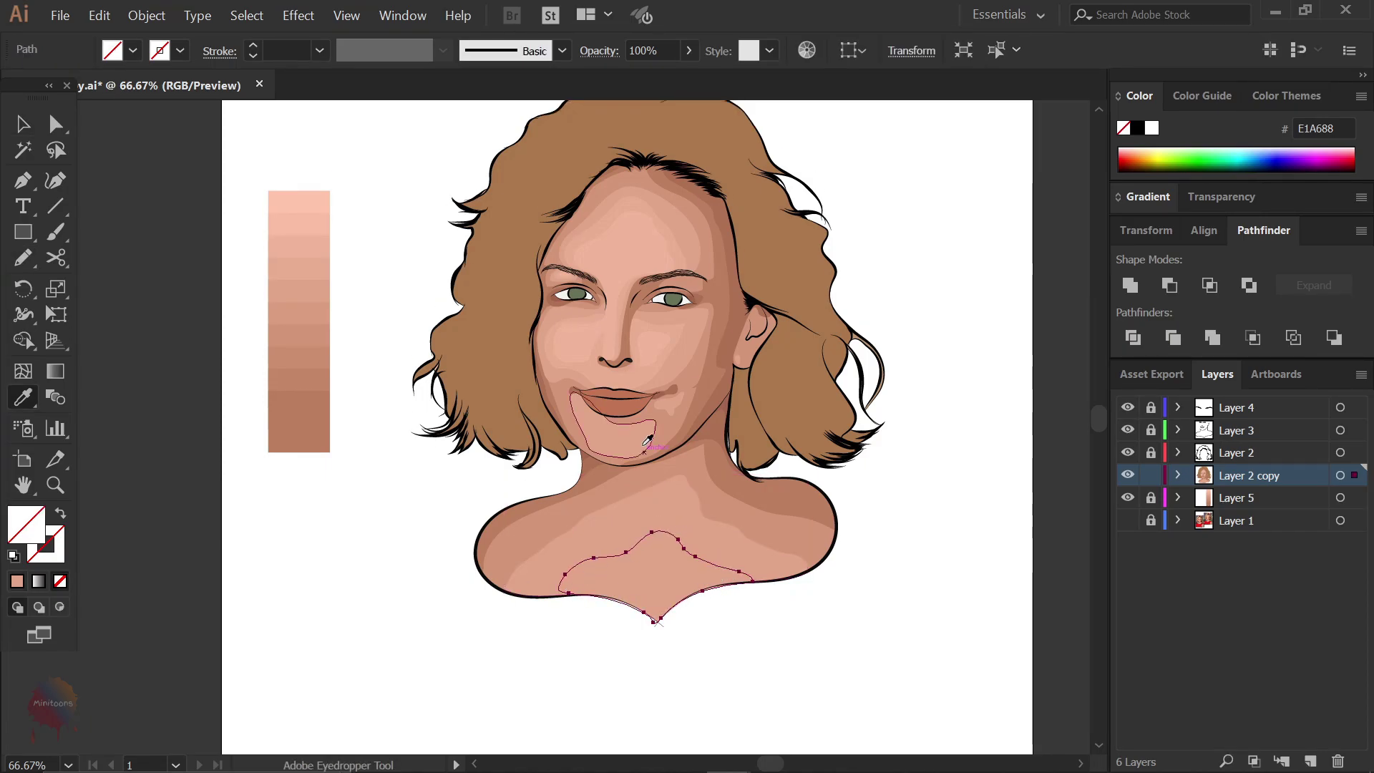
pyautogui.click(648, 423)
pyautogui.press('v')
pyautogui.click(926, 515)
pyautogui.scroll(2, 925, 515)
pyautogui.press('n')
pyautogui.scroll(4, 721, 394)
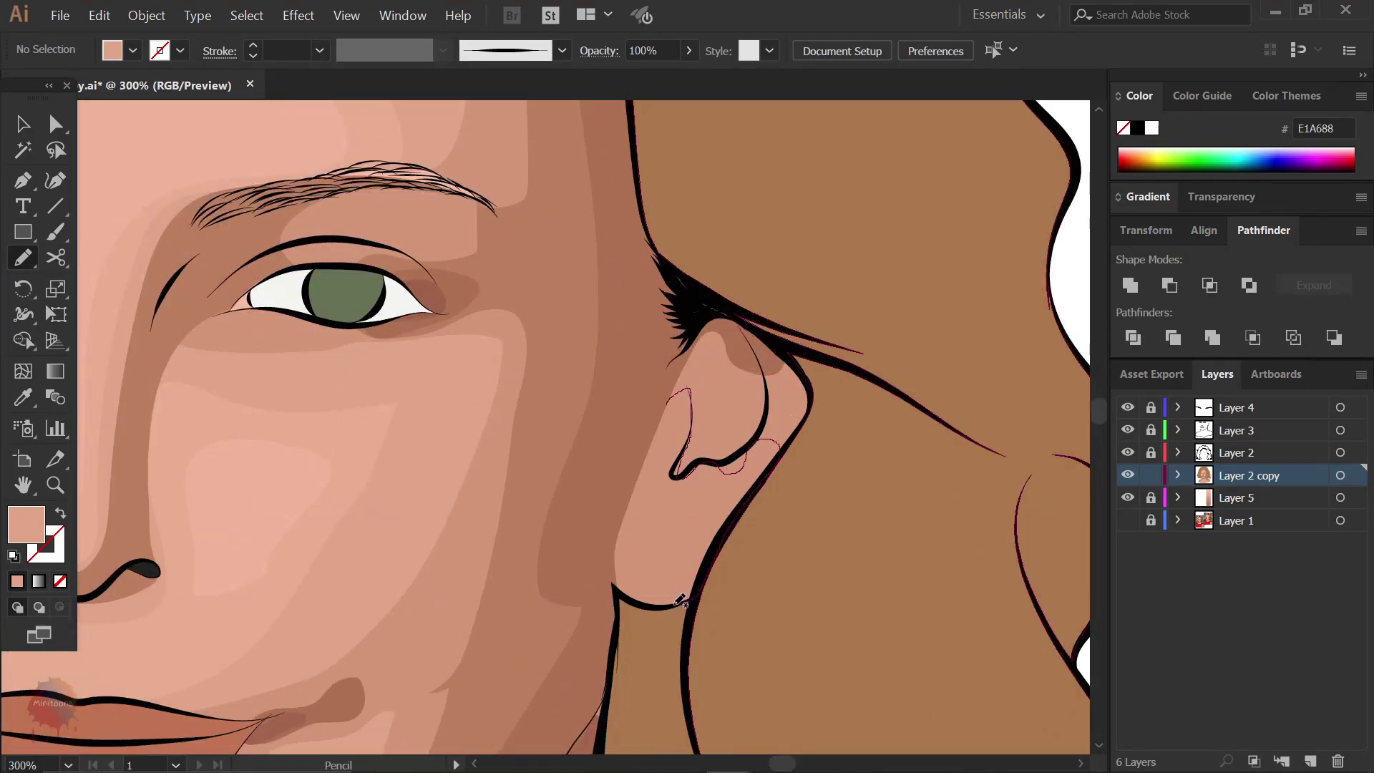
# - Trace a highlight shape inside the ear and fill it with a light skin tone
pyautogui.moveTo(620, 494); pyautogui.dragTo(668, 396)
pyautogui.press('i')
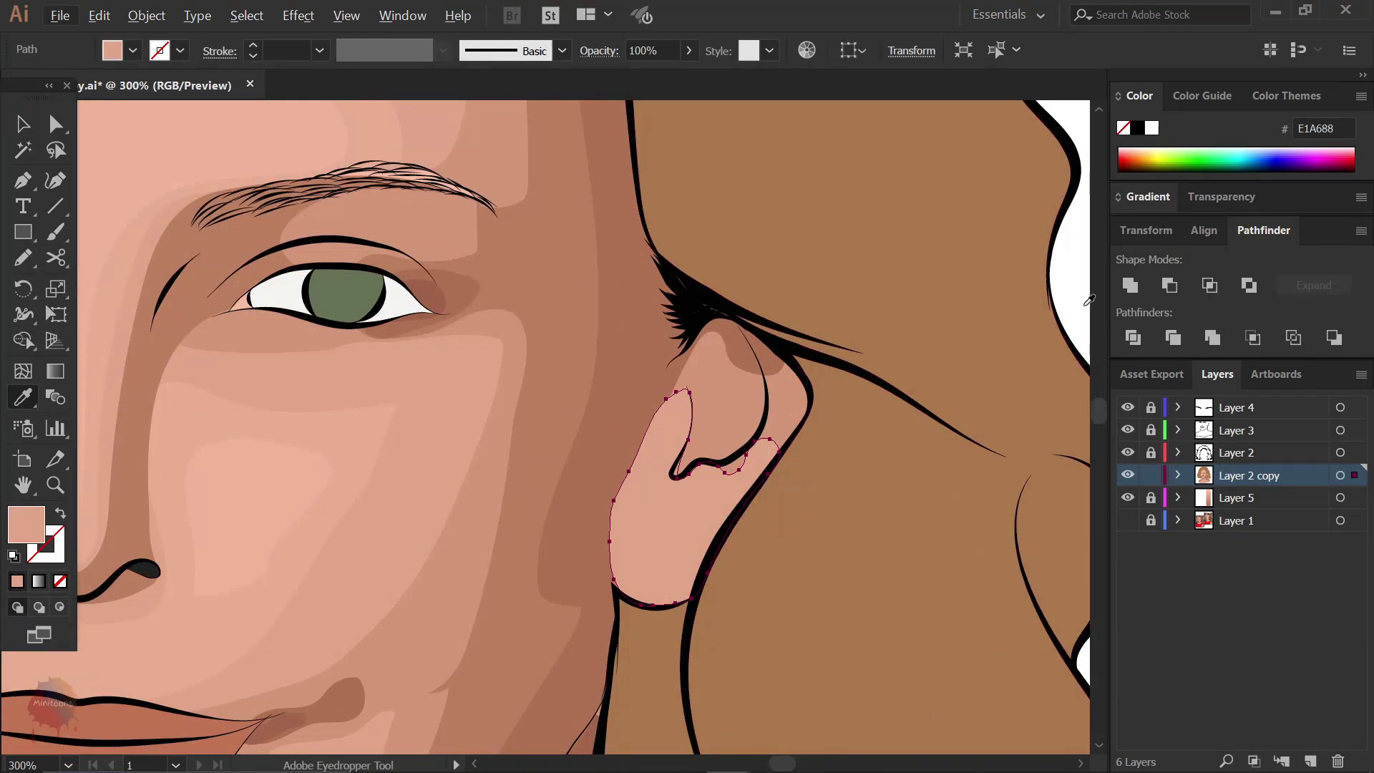
pyautogui.click(1089, 293)
pyautogui.click(719, 372)
pyautogui.hotkey('ctrl', 'shift', 'a')
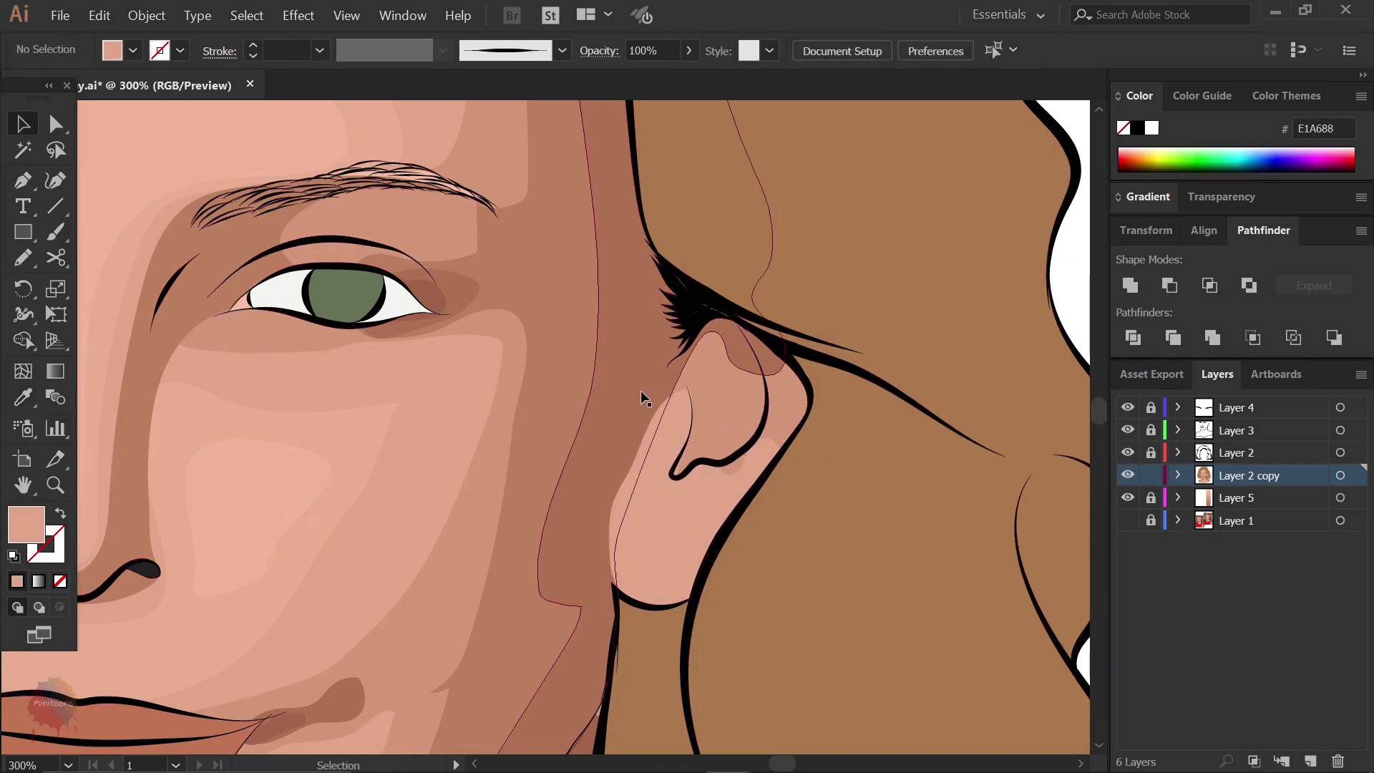
# - Try an earlobe shape, undo it, and change the ear shape's stacking order
pyautogui.press('n')
pyautogui.moveTo(642, 541); pyautogui.dragTo(629, 566)
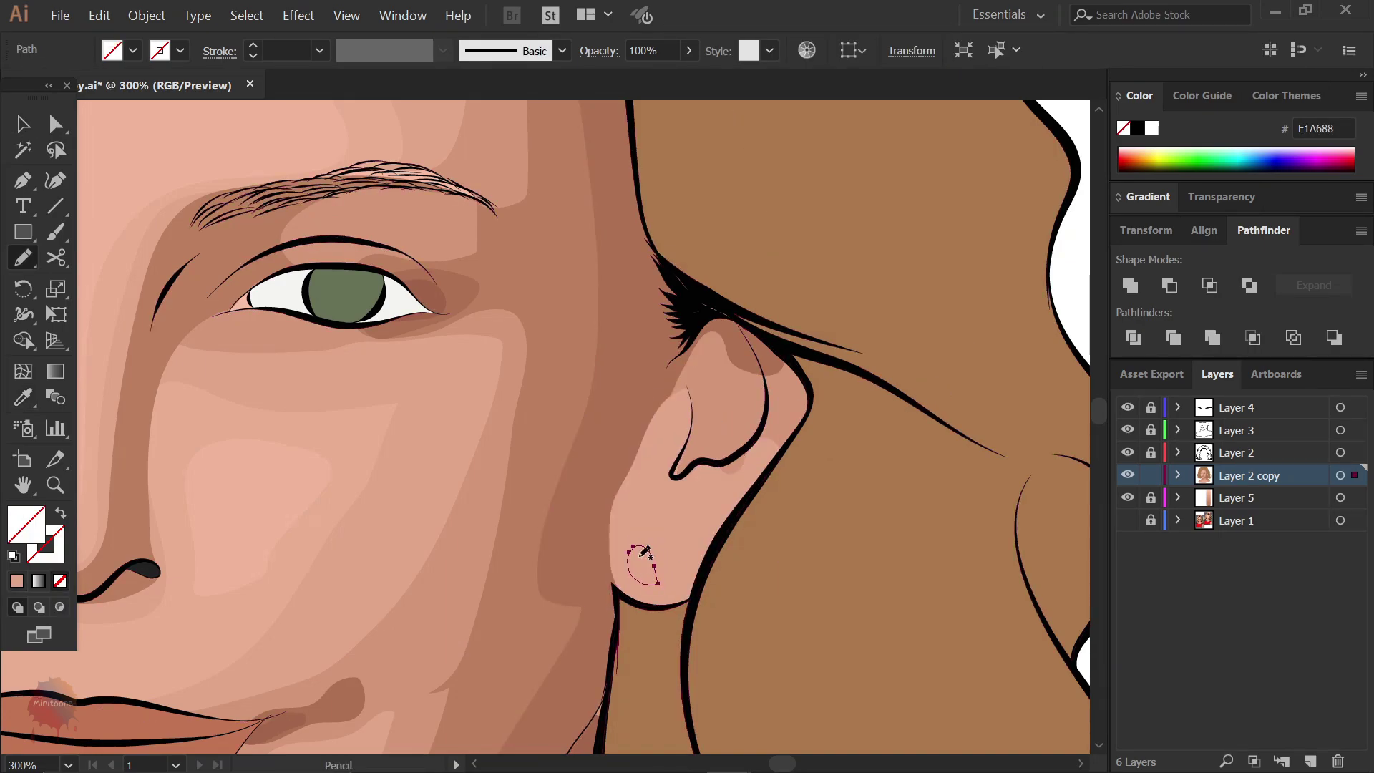
pyautogui.hotkey('ctrl', 'z')
pyautogui.press('v')
pyautogui.rightClick(646, 387)
pyautogui.moveTo(692, 629)
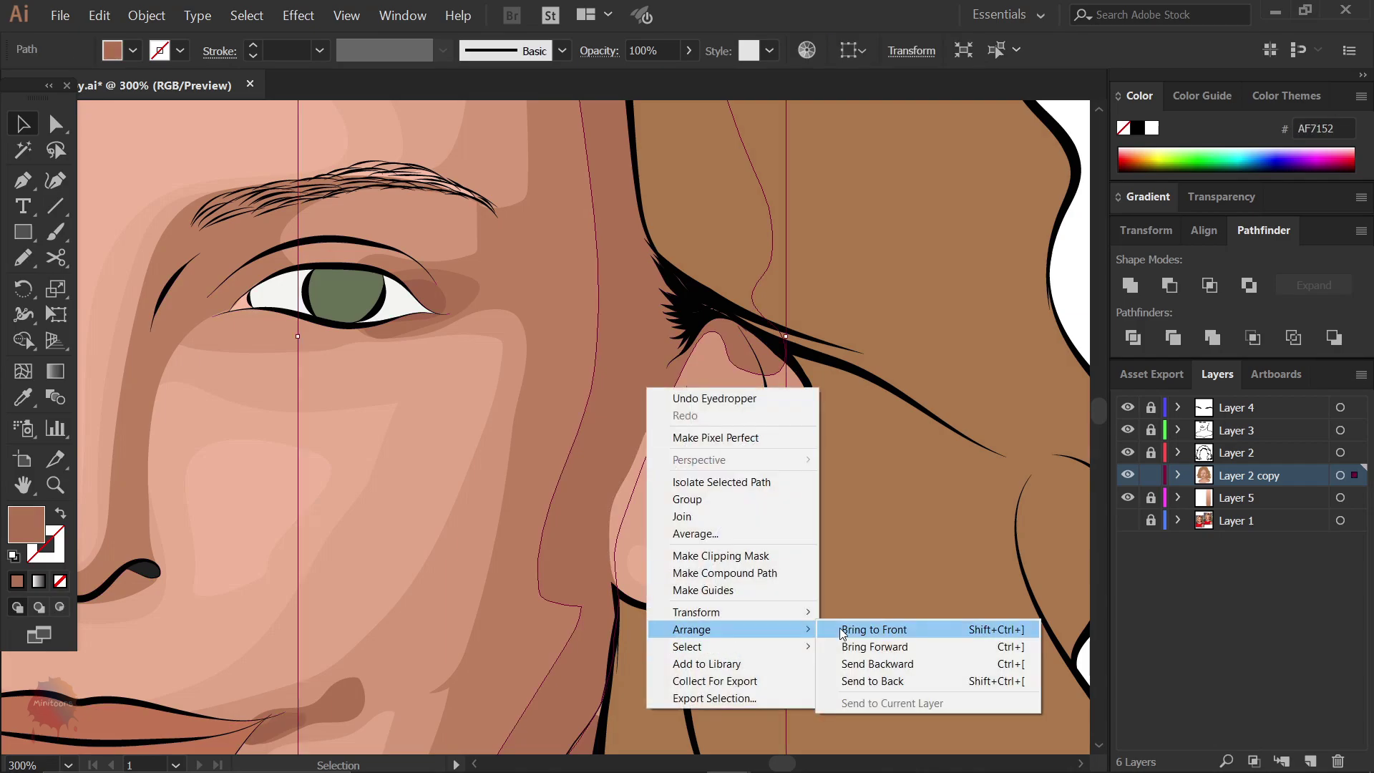
pyautogui.click(889, 628)
pyautogui.hotkey('ctrl', '1')
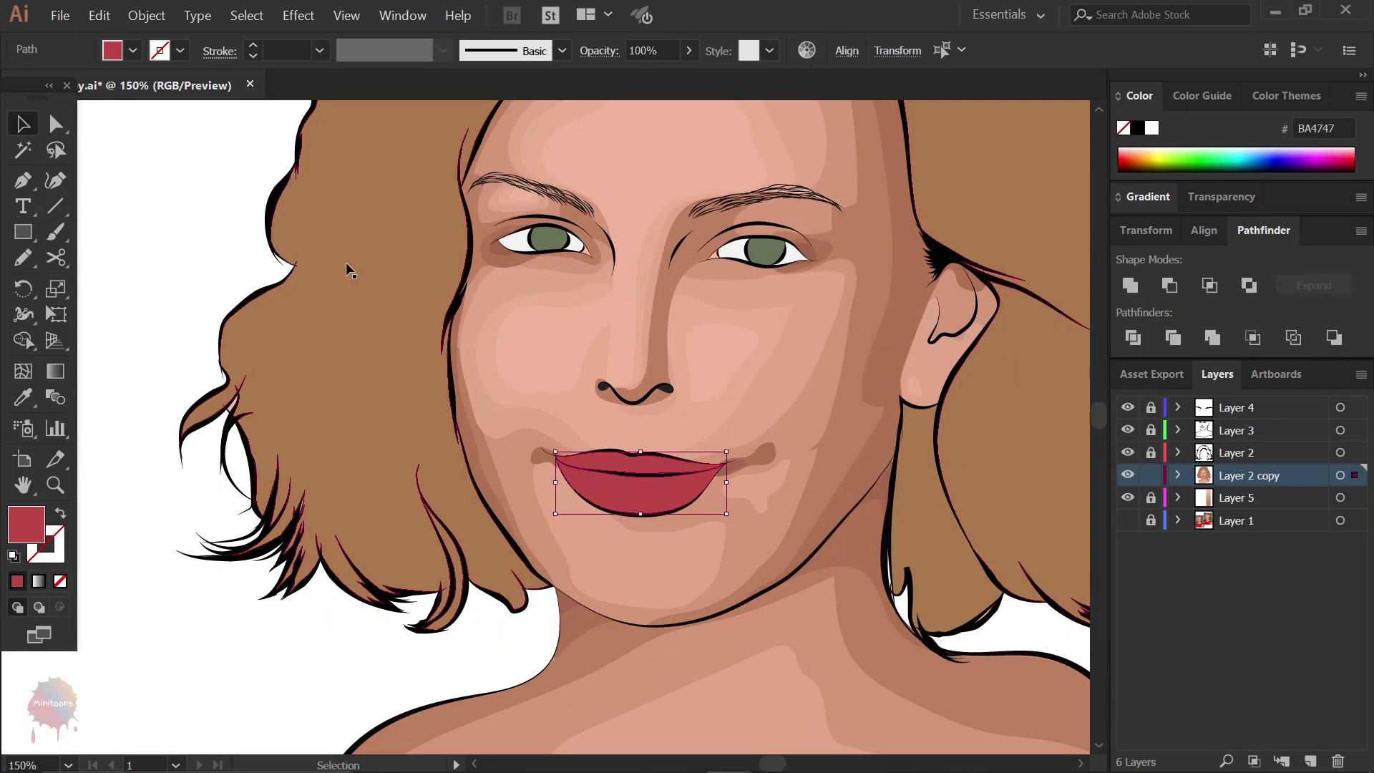
# - Zoom in on the face while switching from the Pencil tool to the Ellipse tool
pyautogui.press('n')
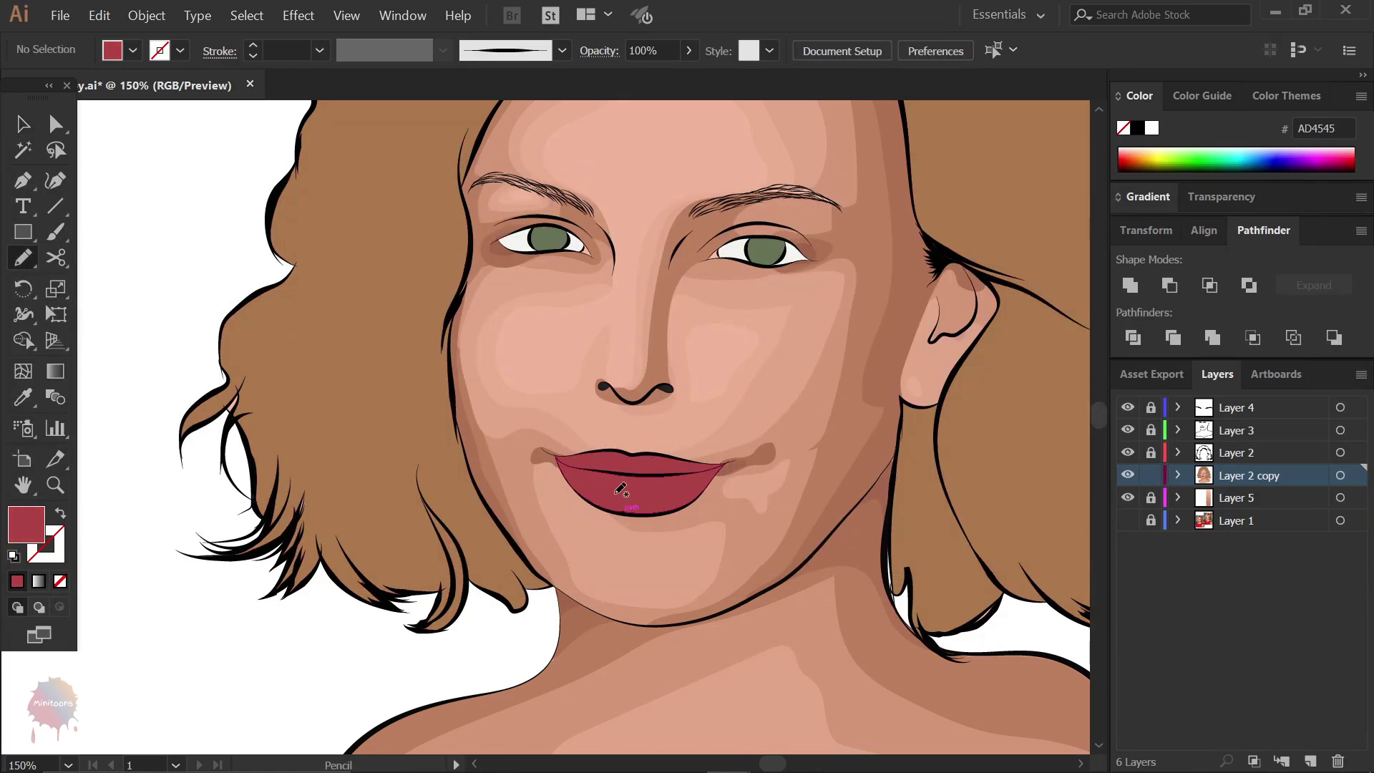
pyautogui.scroll(1, 615, 494)
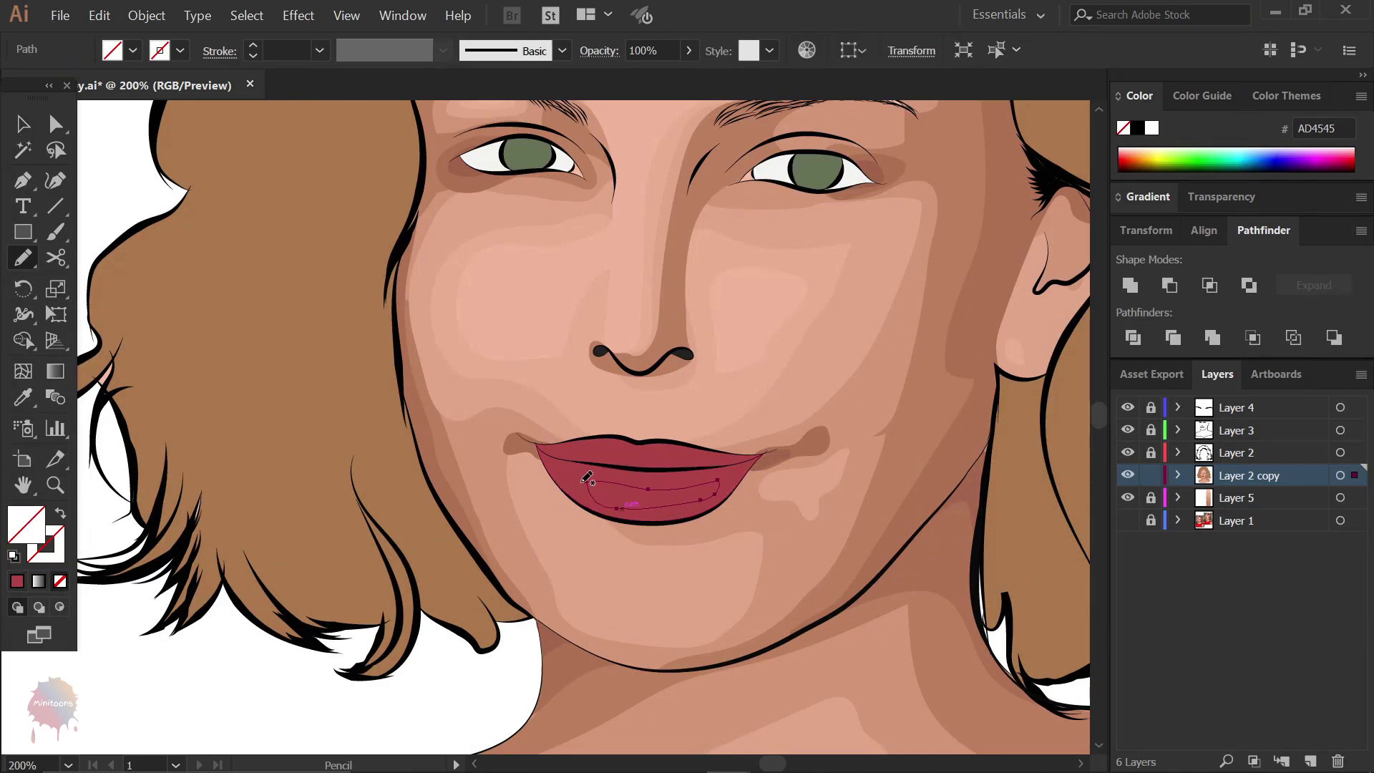
pyautogui.press('l')
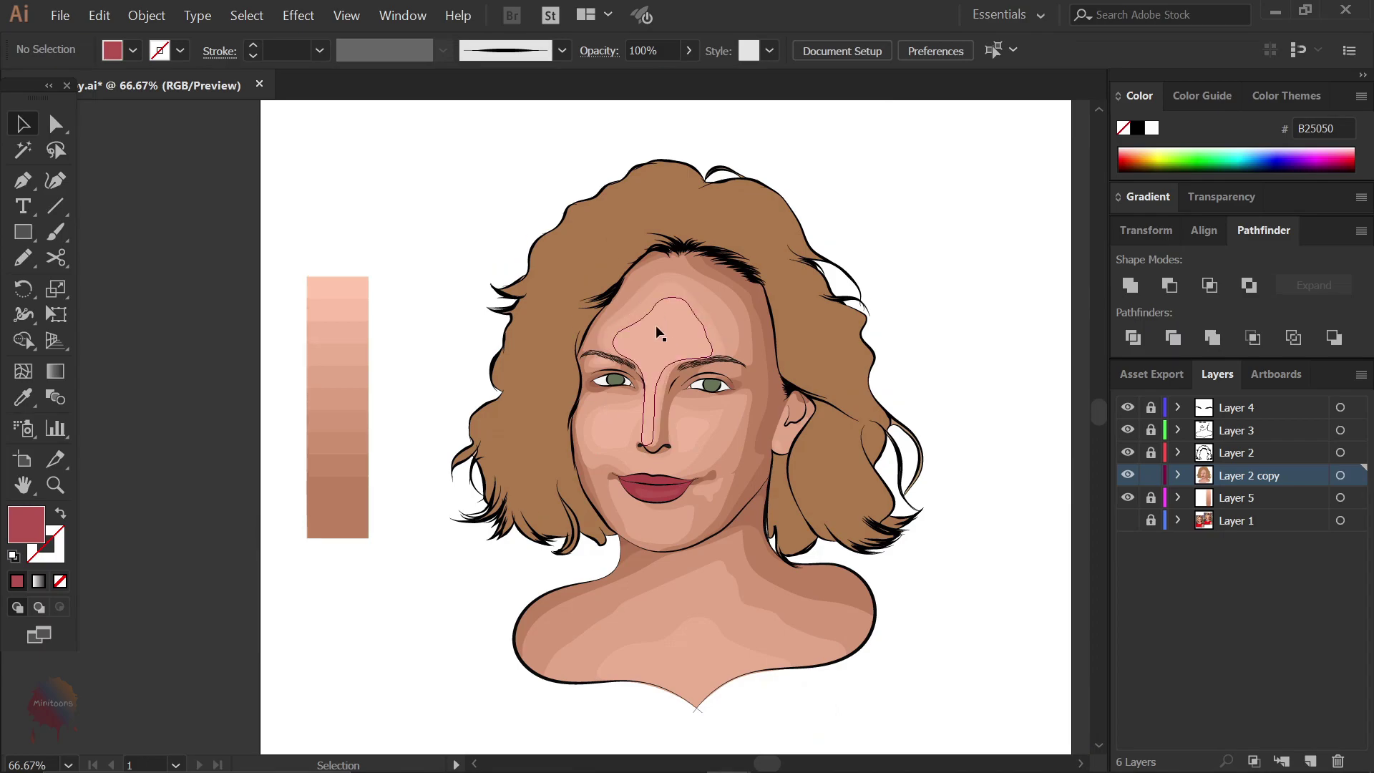
pyautogui.scroll(5, 614, 348)
# - Draw a black pupil circle over the iris and paste a copy behind it
pyautogui.moveTo(622, 449); pyautogui.dragTo(662, 491)
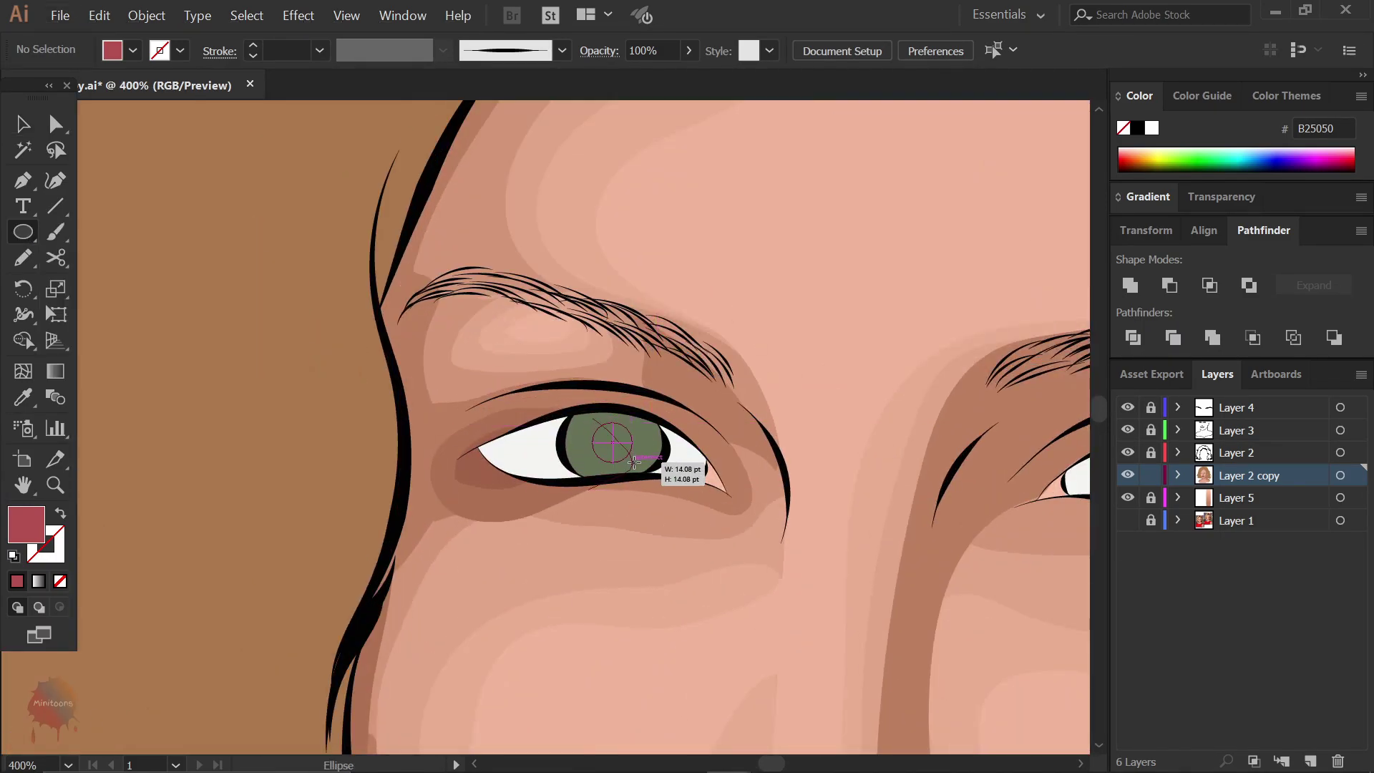
pyautogui.doubleClick(26, 525)
pyautogui.click(896, 241)
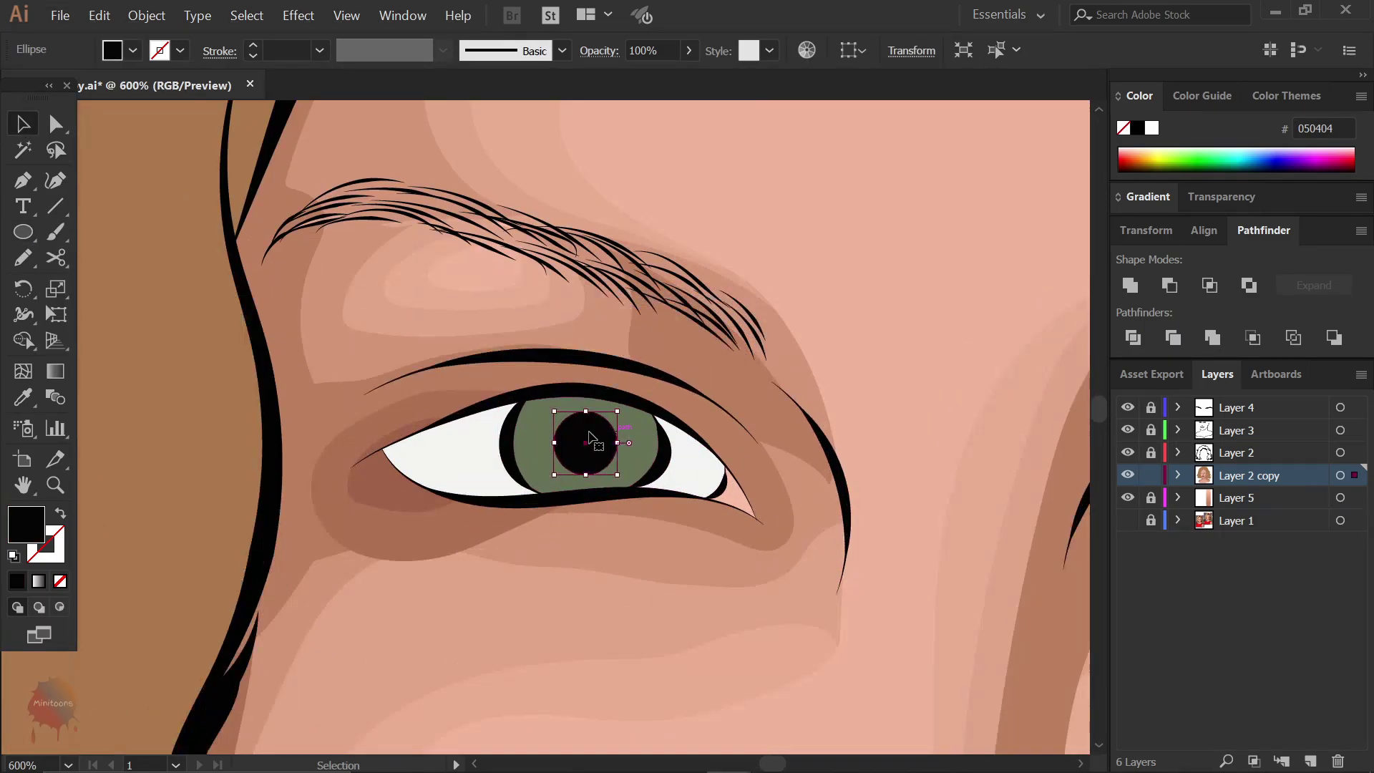
pyautogui.press('v')
pyautogui.rightClick(597, 443)
pyautogui.hotkey('ctrl', 'c')
pyautogui.hotkey('ctrl', 'b')
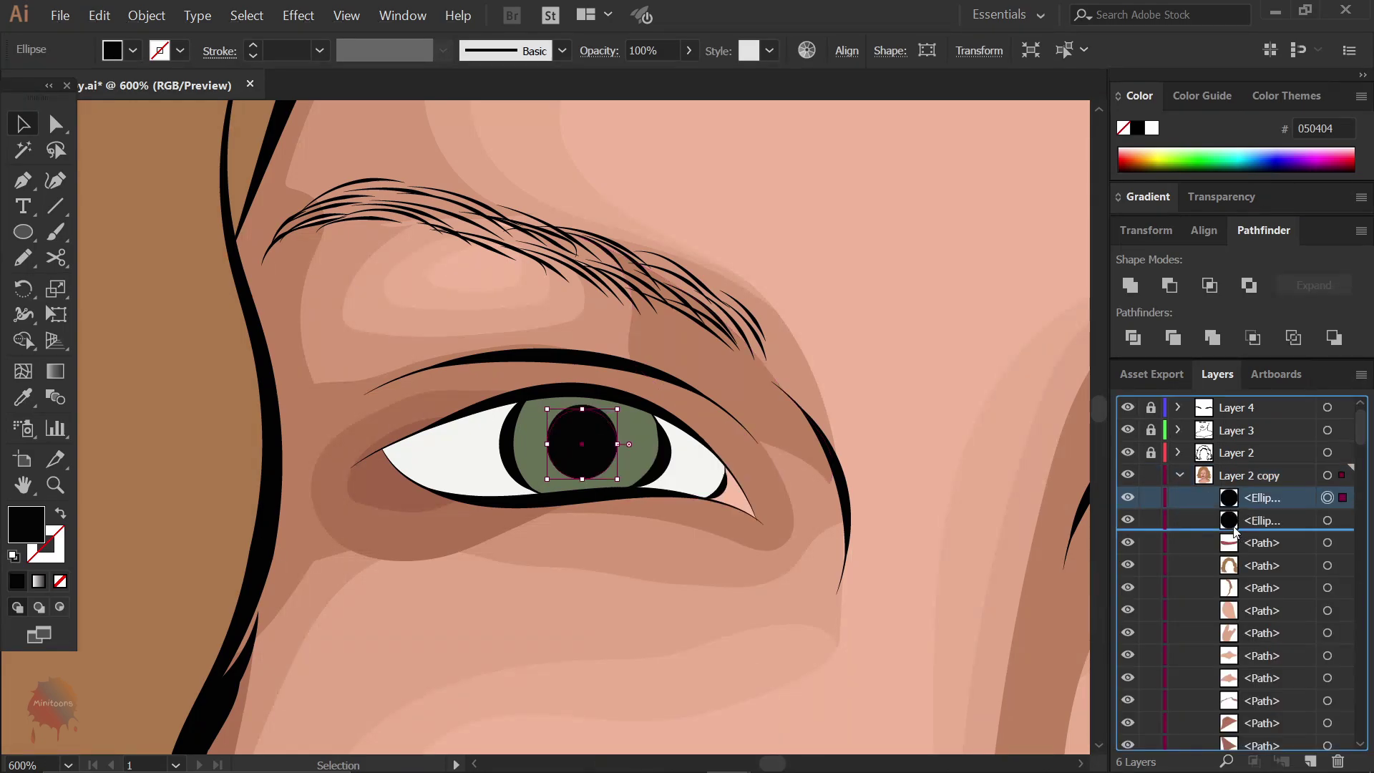
# - Make the copied circle white with a Gaussian Blur glow behind the pupil
pyautogui.press('i')
pyautogui.click(466, 432)
pyautogui.click(298, 15)
pyautogui.click(536, 363)
pyautogui.press('Return')
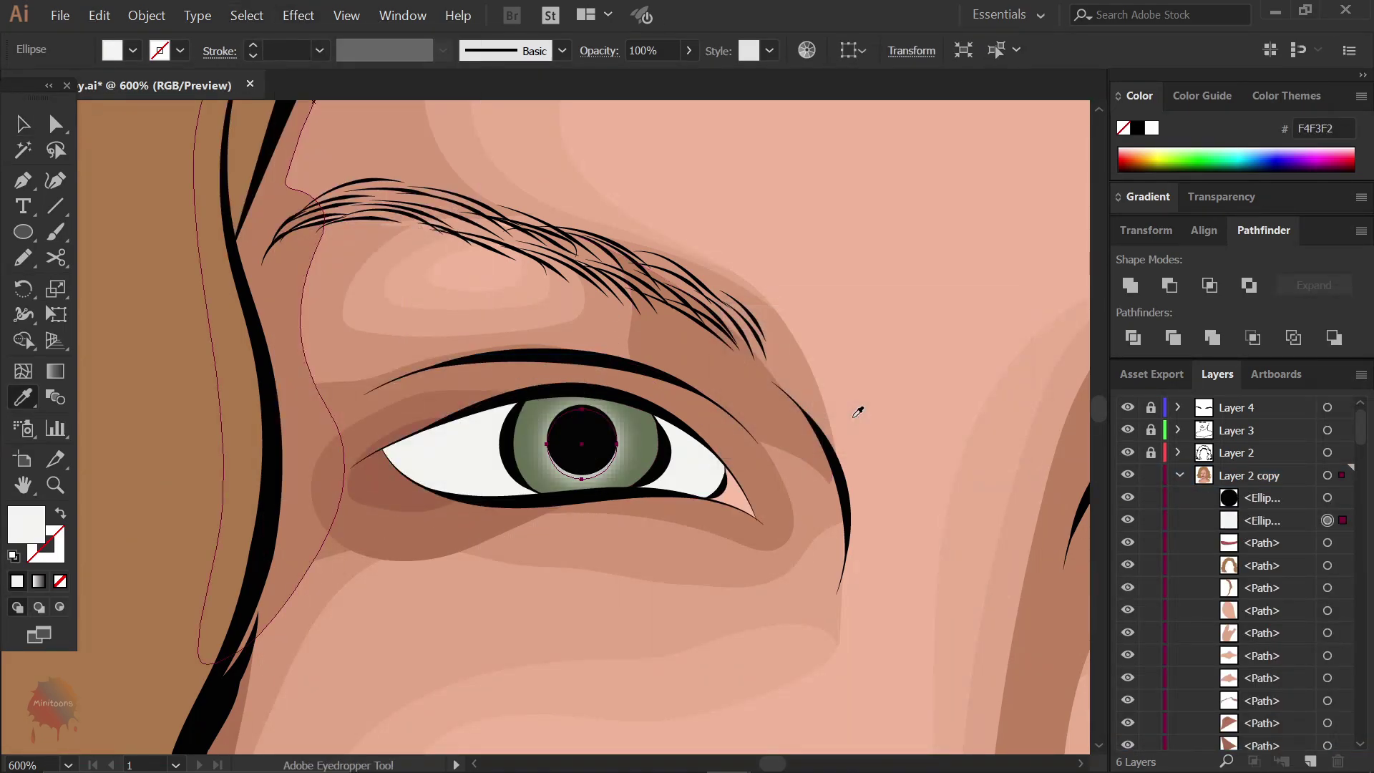
pyautogui.press('v')
# - Add a smaller dark grey inner circle inside the pupil
pyautogui.click(601, 465)
pyautogui.moveTo(621, 482); pyautogui.dragTo(604, 463)
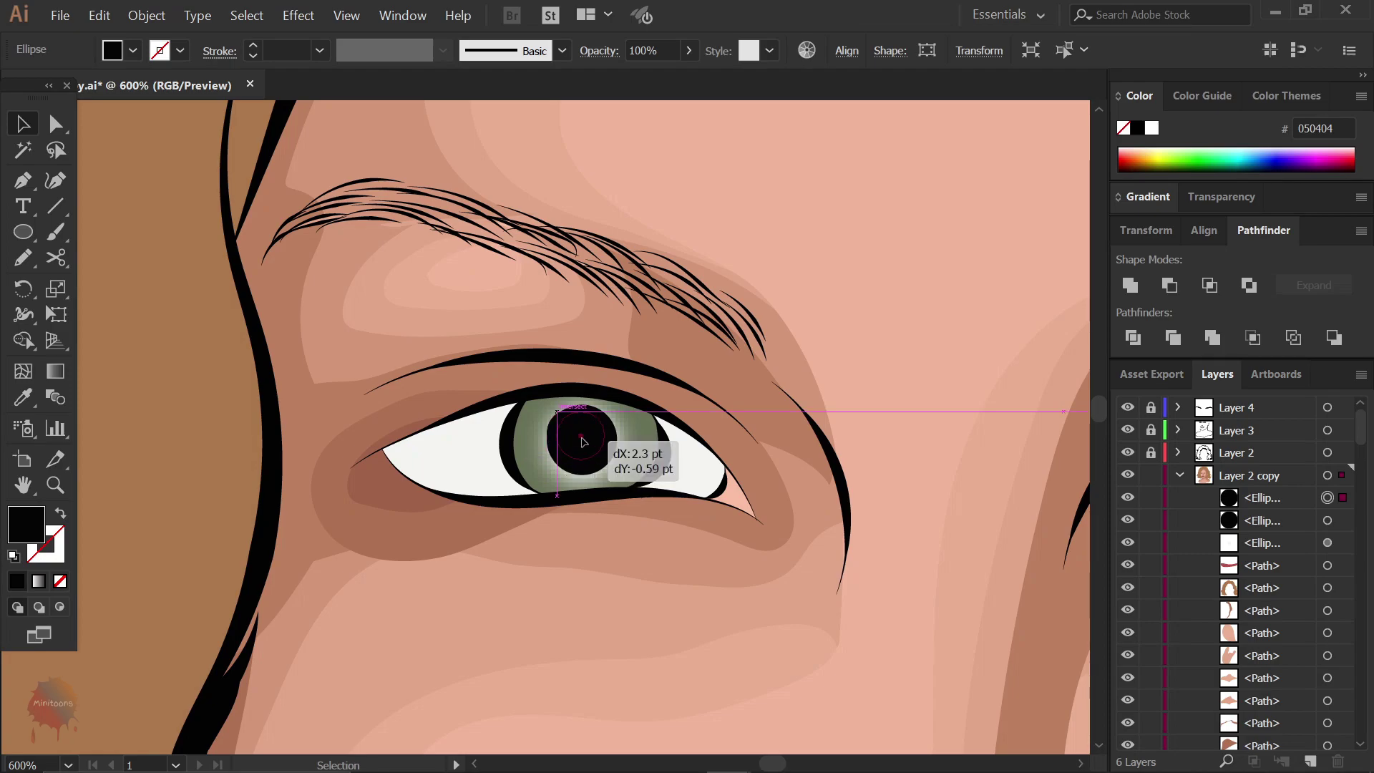
pyautogui.doubleClick(26, 524)
pyautogui.click(398, 448)
pyautogui.press('Return')
# - Place a small off-white highlight on the pupil's upper left
pyautogui.click(593, 442)
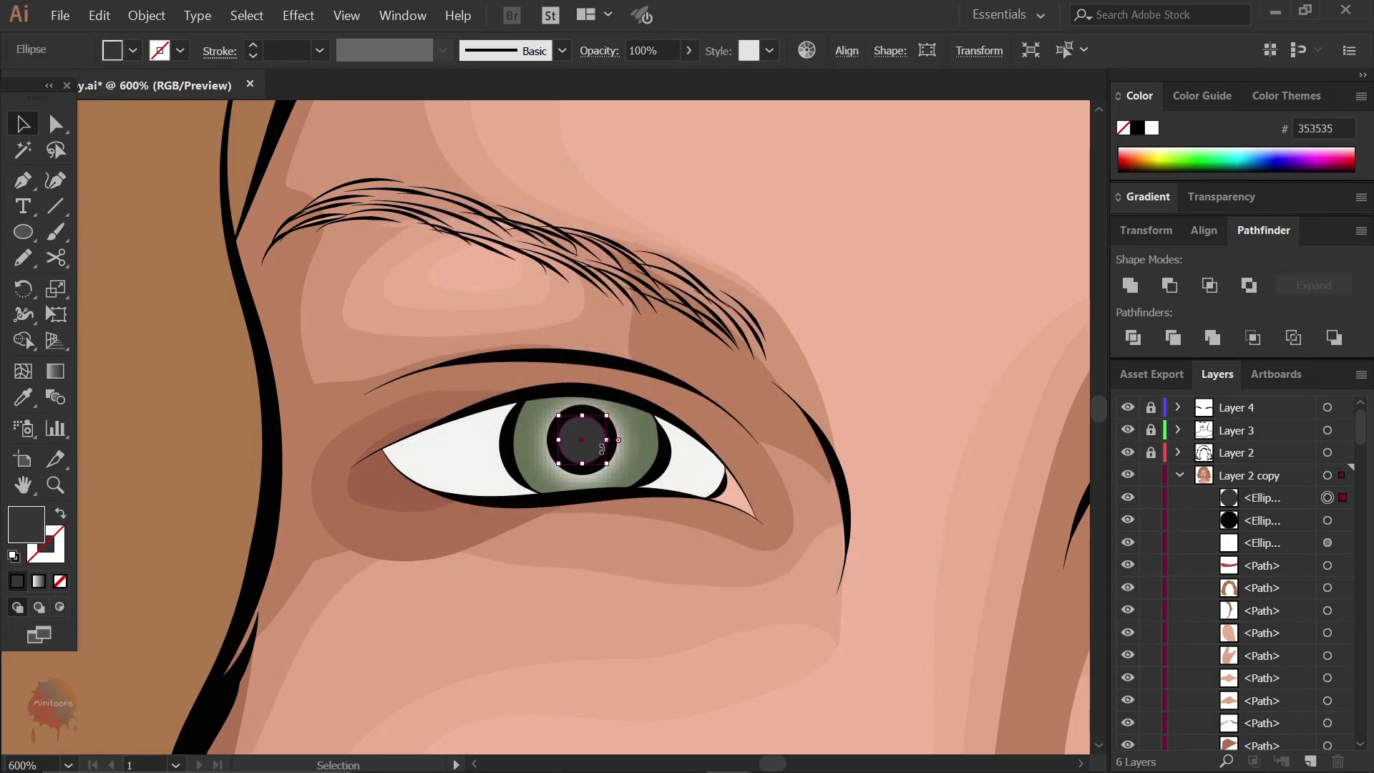
pyautogui.hotkey('ctrl', 'c')
pyautogui.hotkey('ctrl', 'f')
pyautogui.moveTo(608, 465)
pyautogui.mouseDown()
pyautogui.moveTo(572, 435)
pyautogui.moveTo(697, 462)
pyautogui.mouseUp()
pyautogui.press('i')
pyautogui.click(401, 458)
pyautogui.press('v')
# - Copy the pupil circles into the other eye's iris
pyautogui.click(679, 489)
pyautogui.keyDown('shift'); pyautogui.click(674, 487); pyautogui.keyUp('shift')
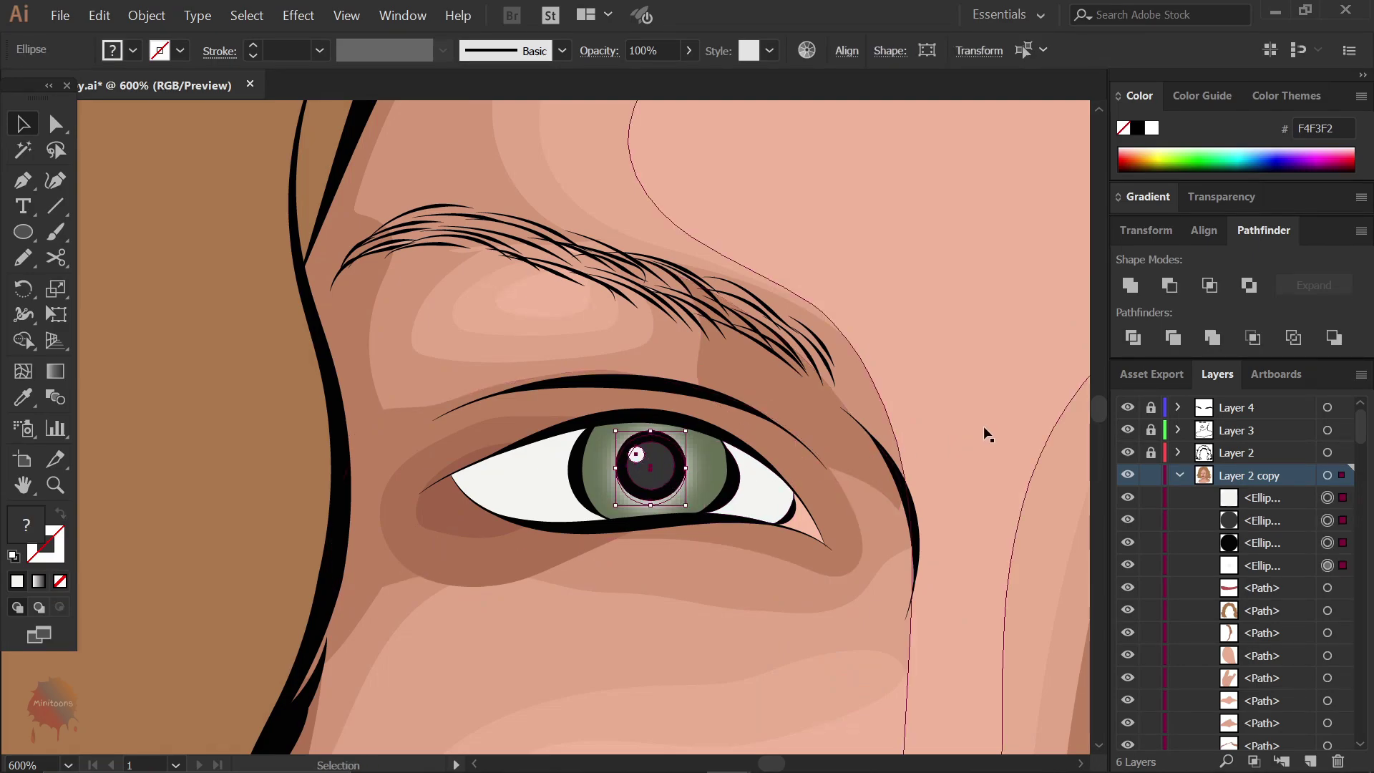
pyautogui.hotkey('ctrl', '-')
pyautogui.moveTo(886, 479); pyautogui.dragTo(671, 462)
pyautogui.hotkey('ctrl', 'c')
pyautogui.hotkey('ctrl', 'v')
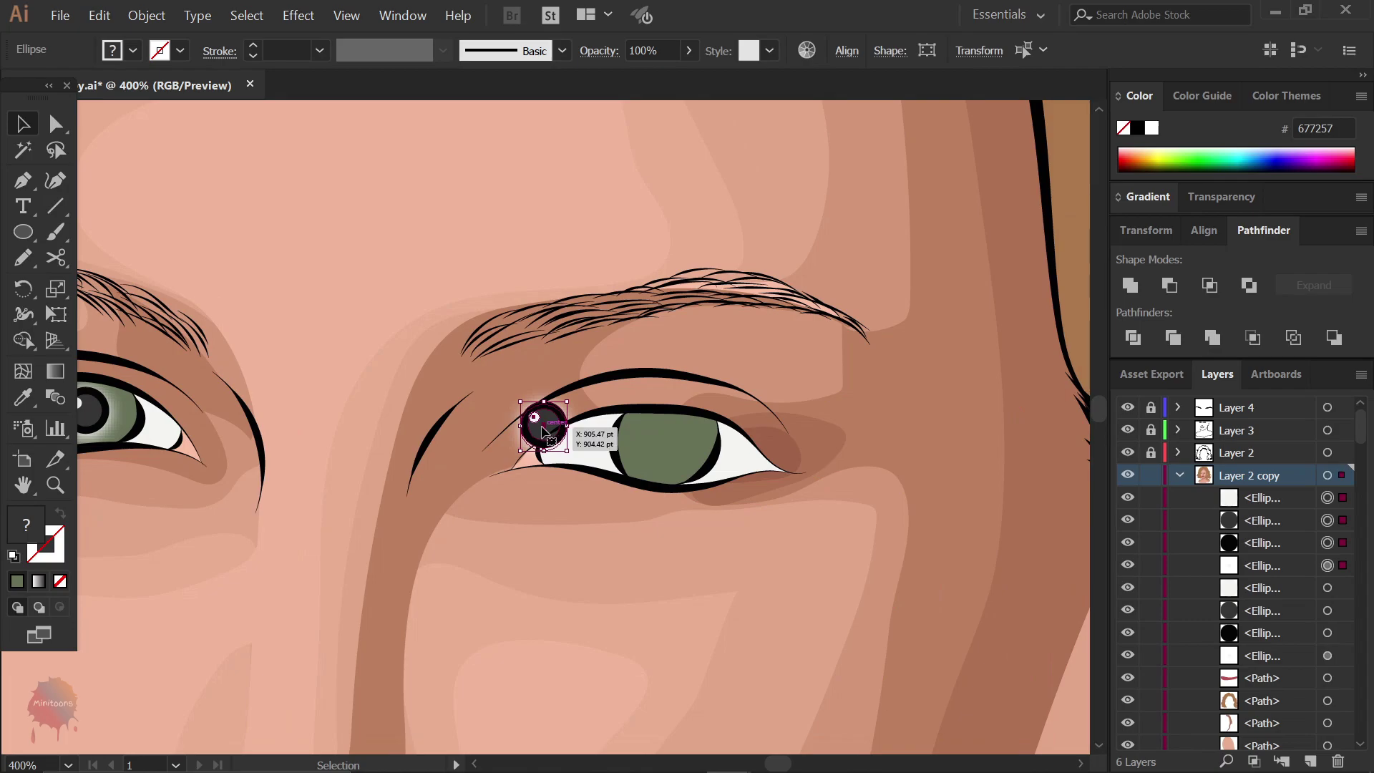
pyautogui.moveTo(536, 433); pyautogui.dragTo(664, 445)
pyautogui.scroll(-3, 428, 447)
# - Zoom in on the lips and delete the old lower-lip highlight
pyautogui.hotkey('ctrl', 'shift', 'a')
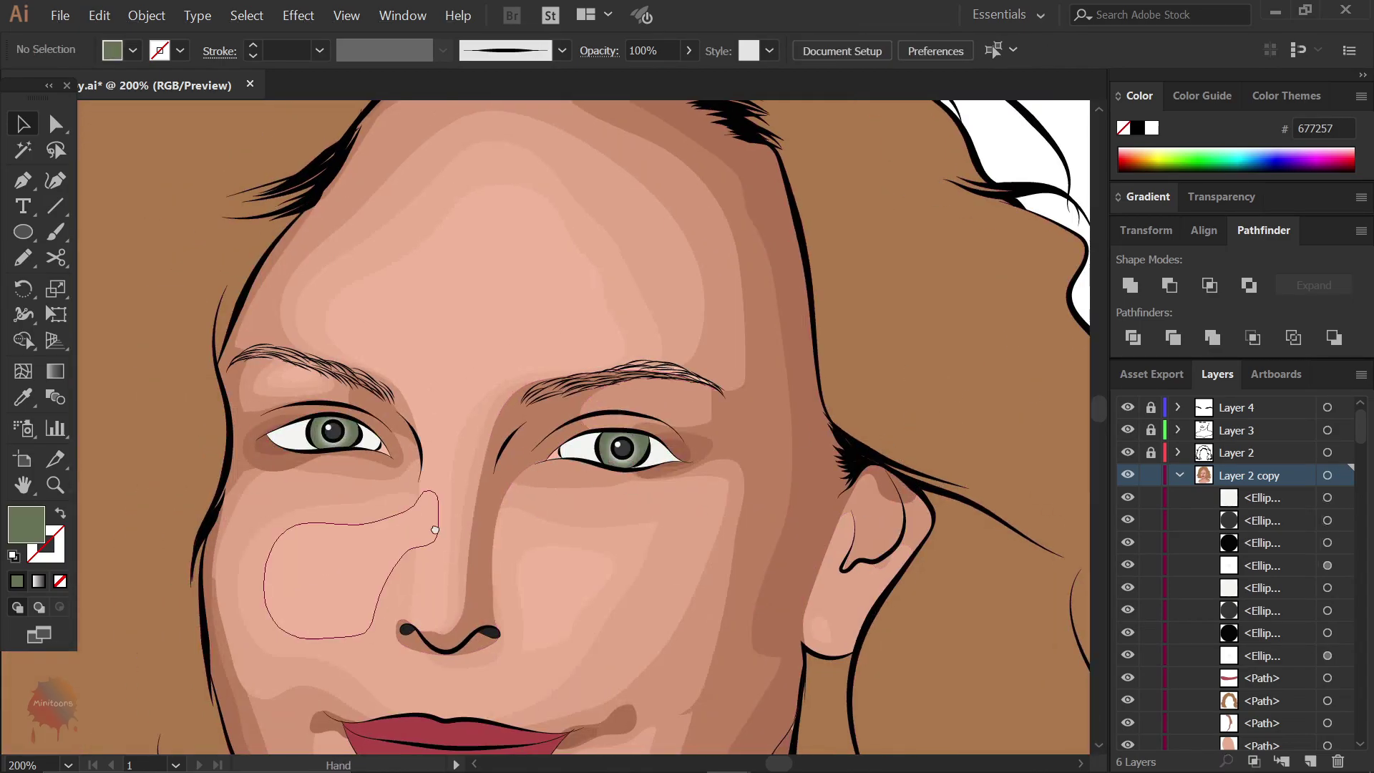
pyautogui.scroll(-3, 501, 501)
pyautogui.scroll(2, 542, 508)
pyautogui.scroll(2, 541, 508)
pyautogui.scroll(2, 534, 534)
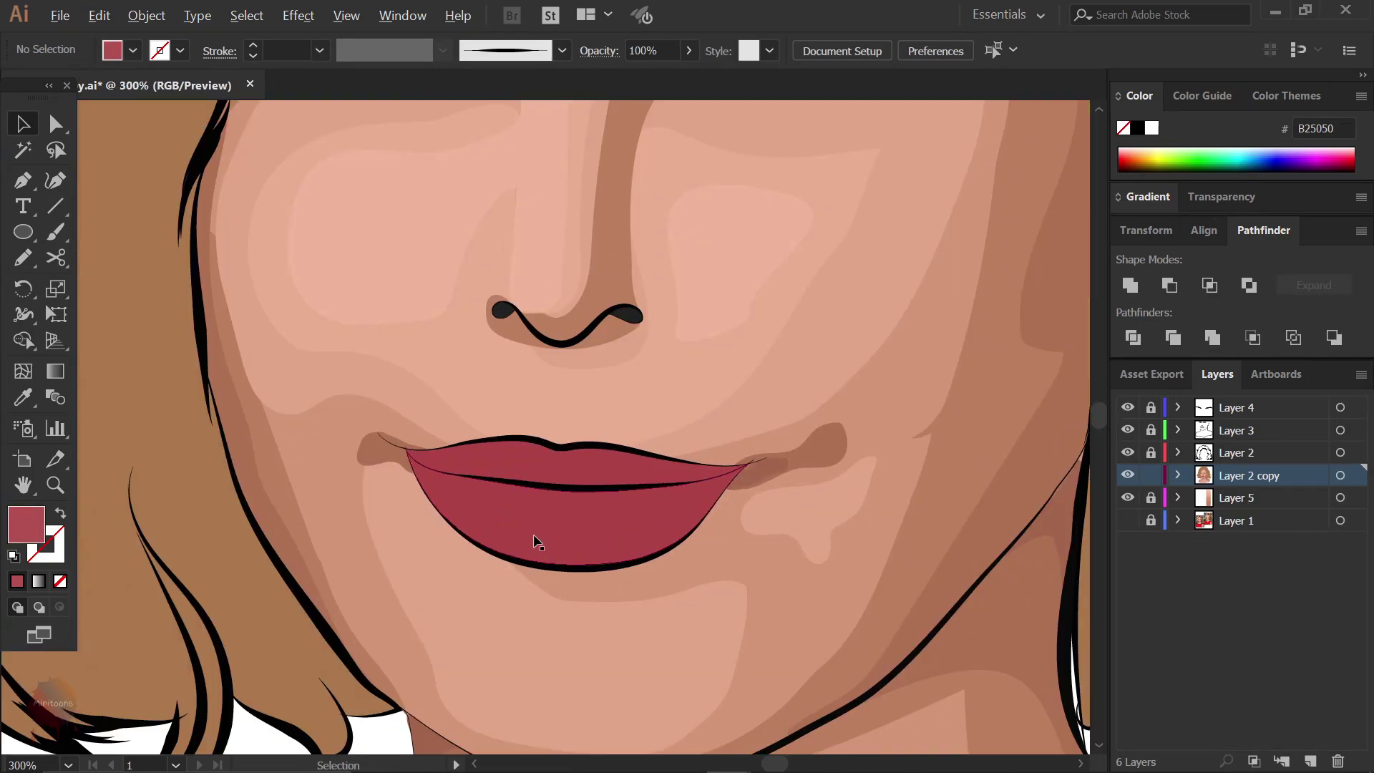
pyautogui.click(542, 541)
pyautogui.press('Delete')
# - Sample the lip colour and adjust it in the Color Picker
pyautogui.press('n')
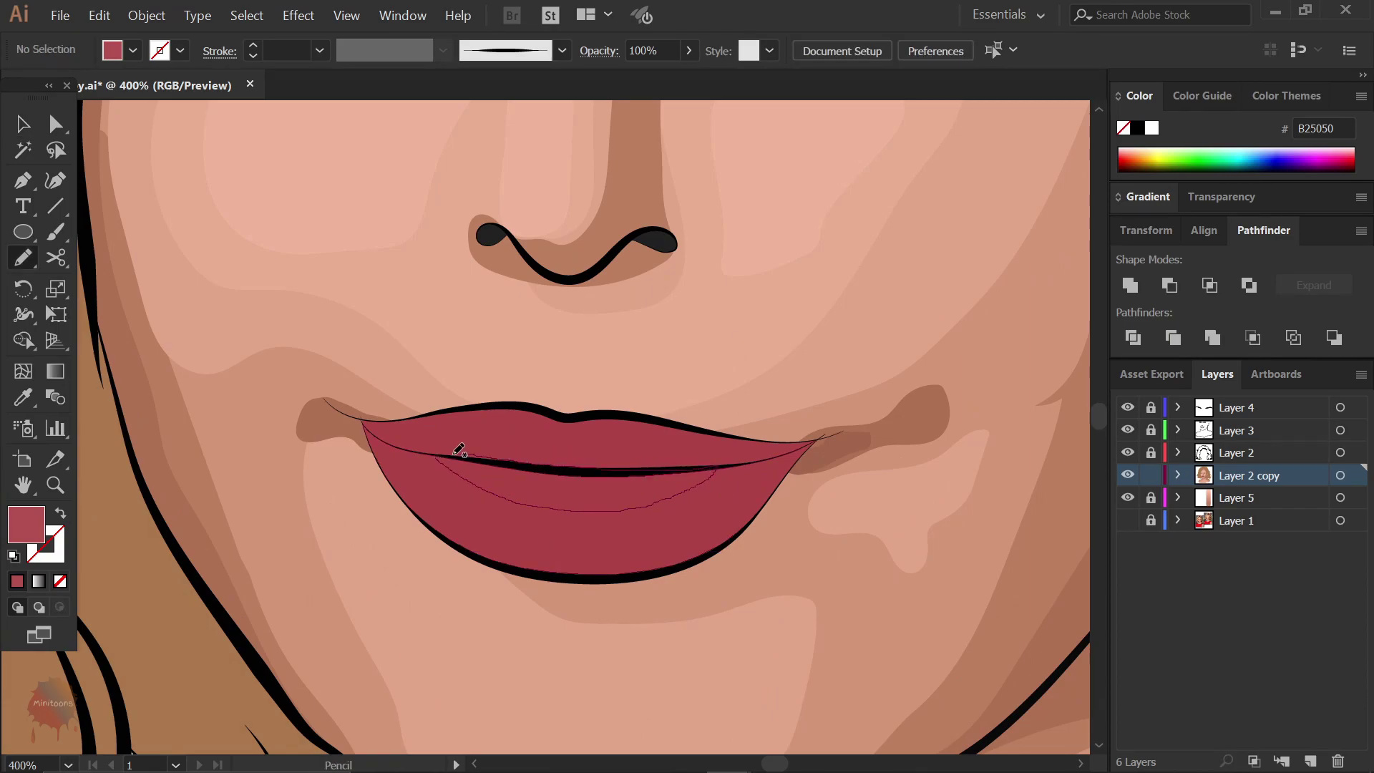
pyautogui.press('i')
pyautogui.click(501, 501)
pyautogui.doubleClick(26, 524)
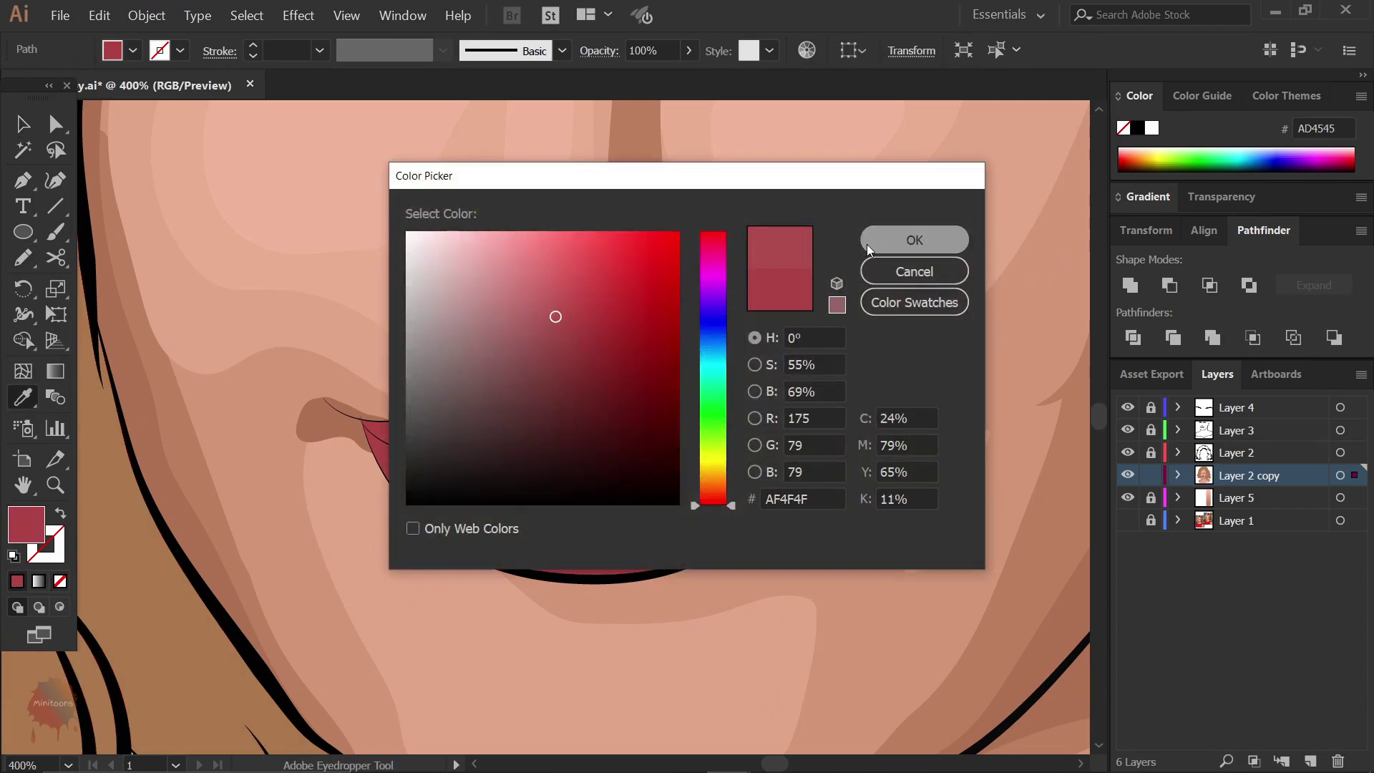
pyautogui.click(867, 243)
pyautogui.press('n')
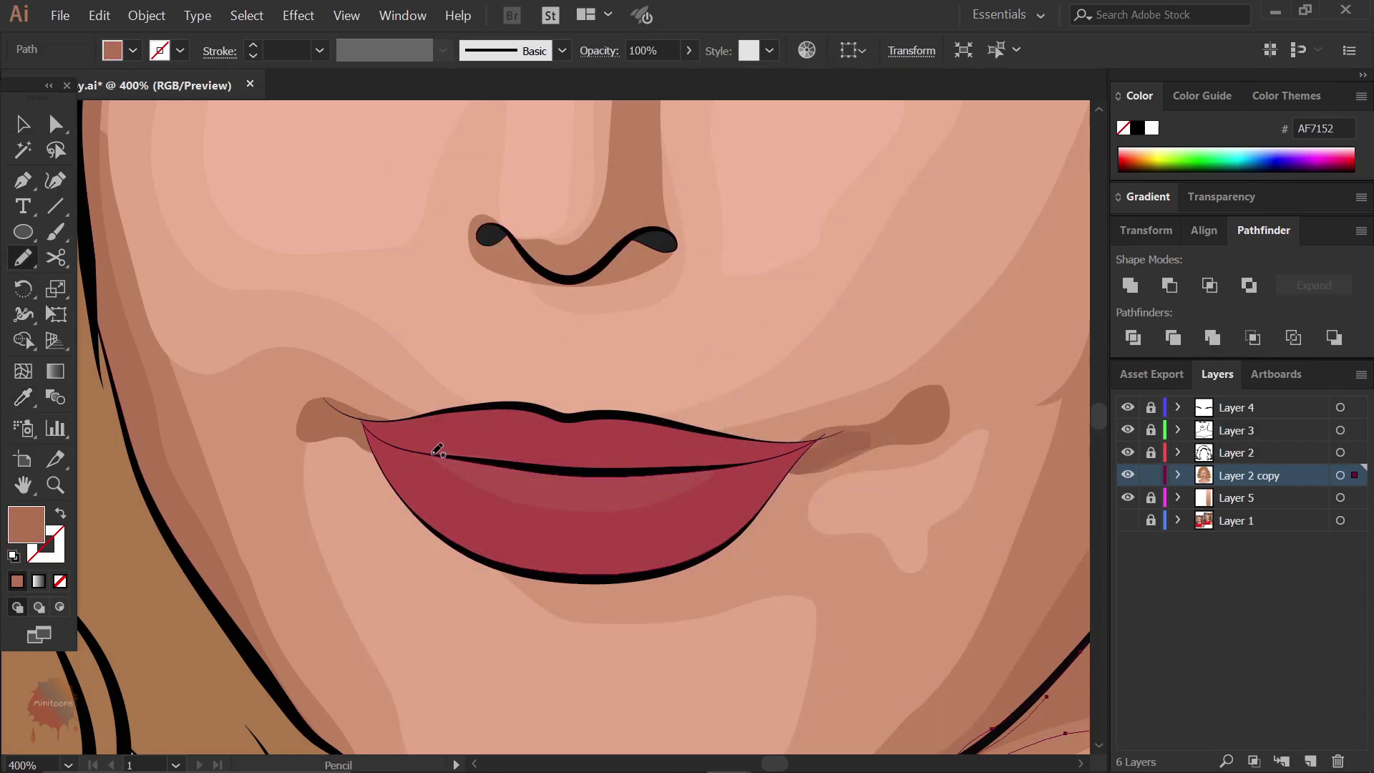
# - Draw a new lower-lip highlight and fill it with darker red A03C3C
pyautogui.moveTo(635, 440); pyautogui.dragTo(454, 445)
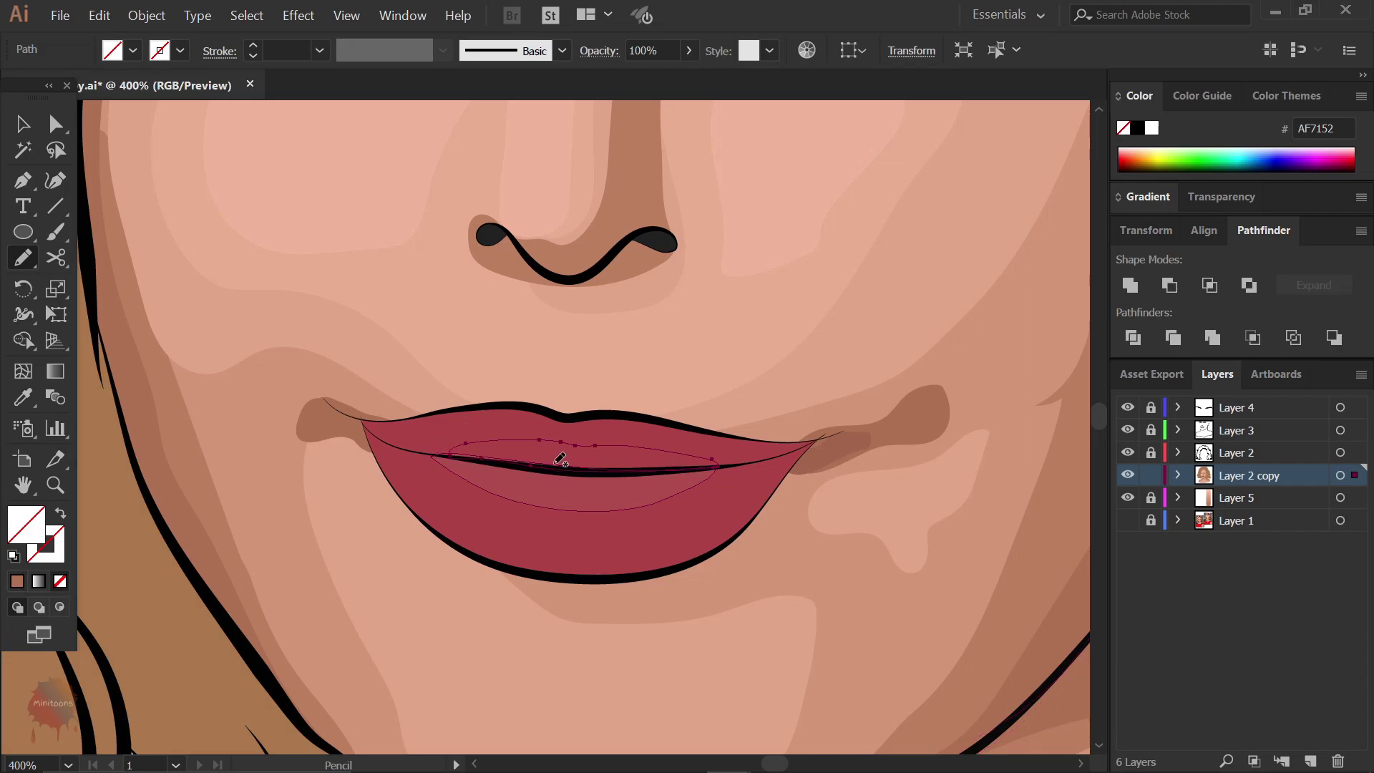
pyautogui.press('i')
pyautogui.click(558, 458)
pyautogui.doubleClick(26, 524)
pyautogui.click(578, 330)
pyautogui.click(915, 240)
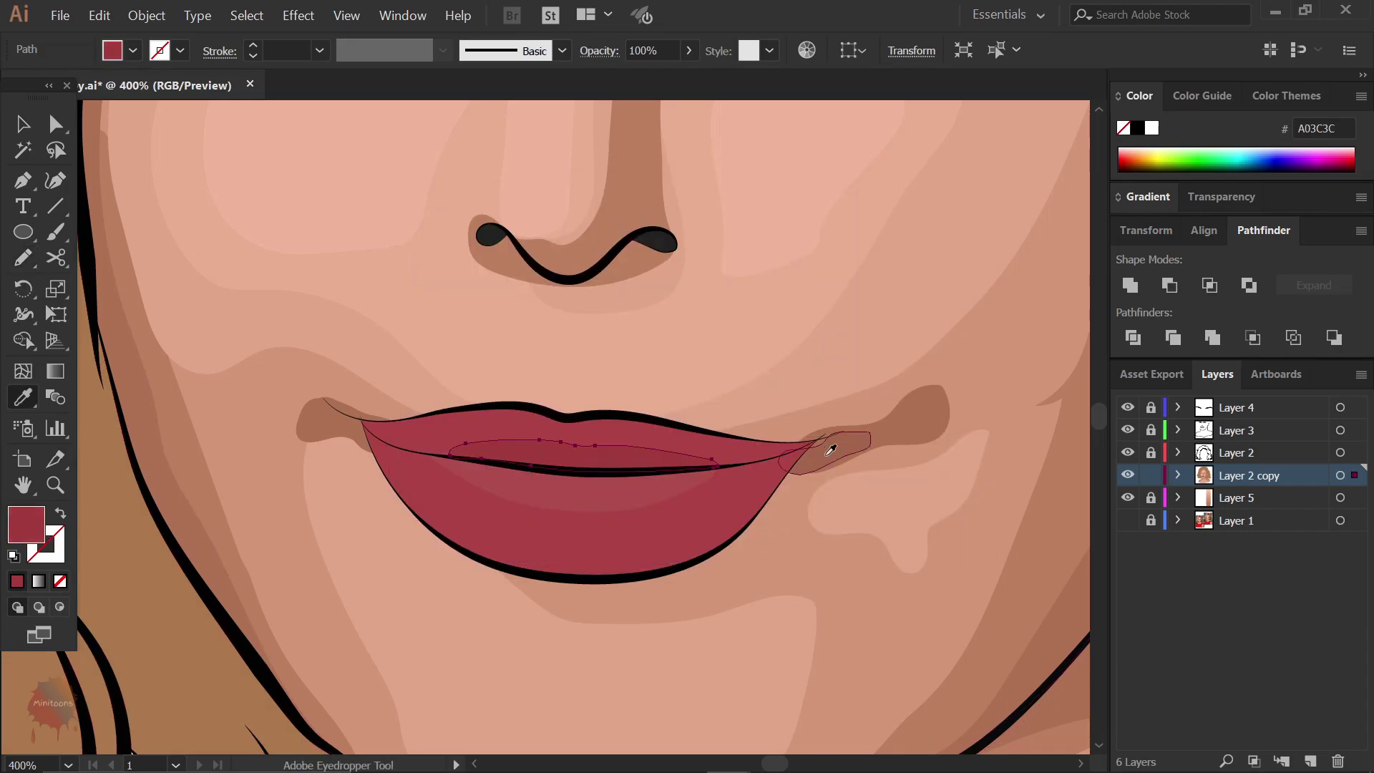
# - Check the new lip highlight, then zoom out to view the whole portrait
pyautogui.hotkey('ctrl', '1')
pyautogui.press('v')
pyautogui.hotkey('ctrl', 'shift', 'a')
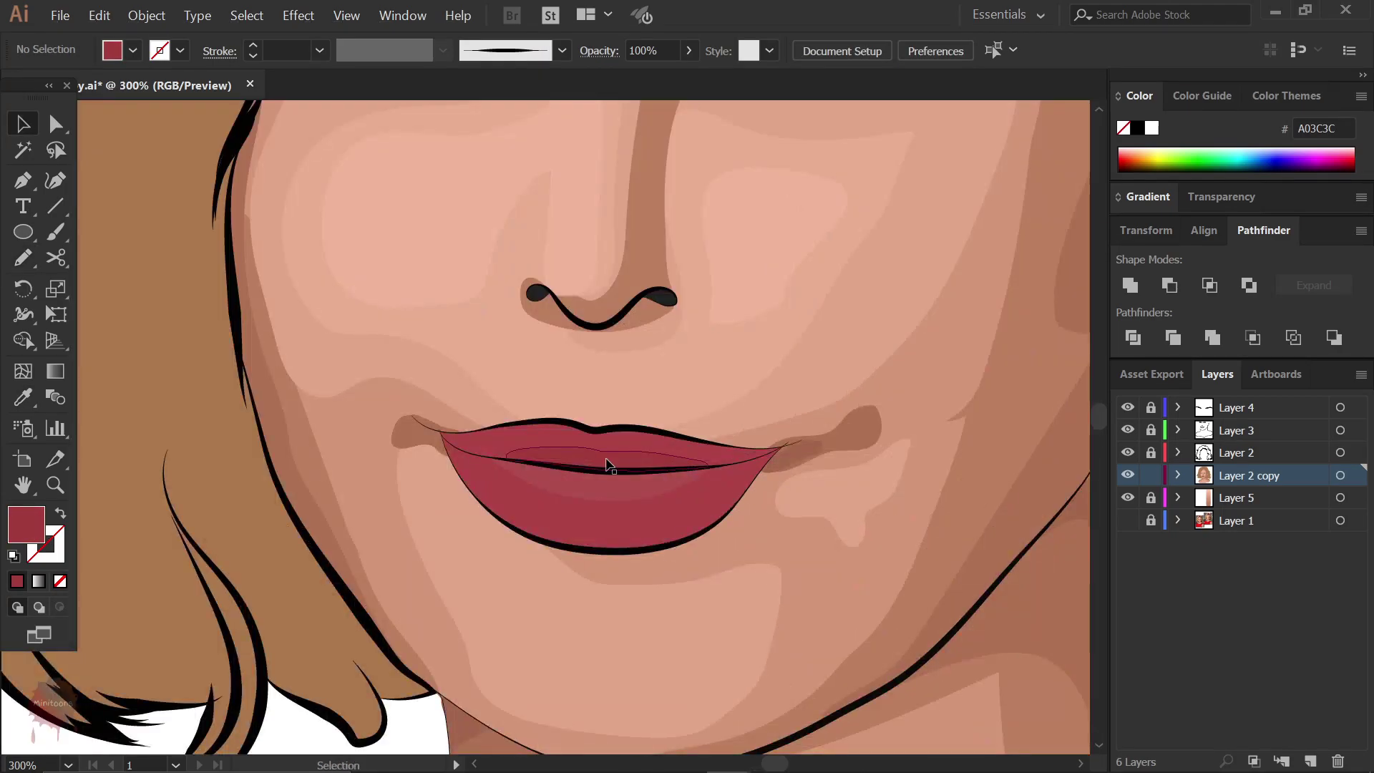
pyautogui.click(604, 466)
pyautogui.press('i')
pyautogui.hotkey('ctrl', '1')
pyautogui.press('v')
pyautogui.hotkey('ctrl', 'shift', 'a')
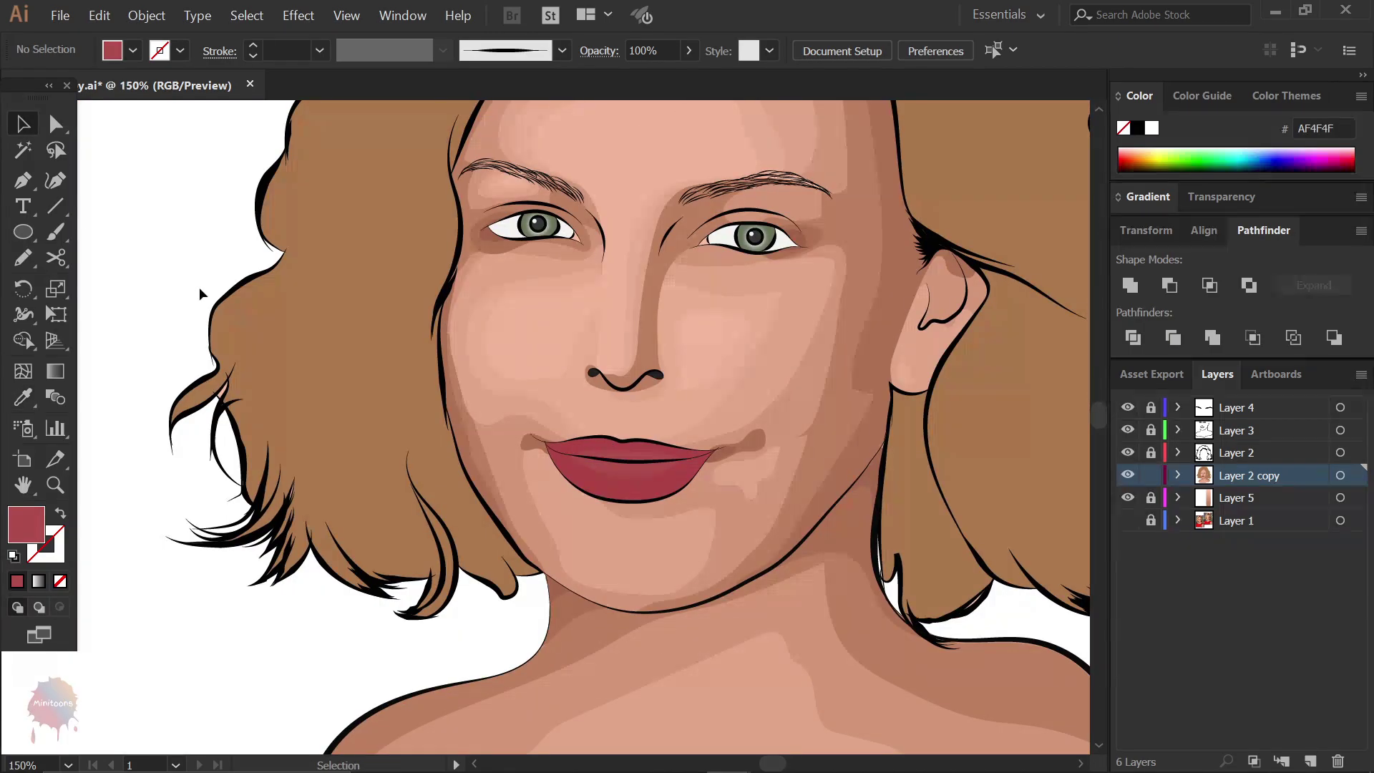
pyautogui.hotkey('ctrl', '-')
# - Zoom in on the eye and draw a black pencil stroke along the upper eyelid
pyautogui.moveTo(199, 286); pyautogui.dragTo(368, 316)
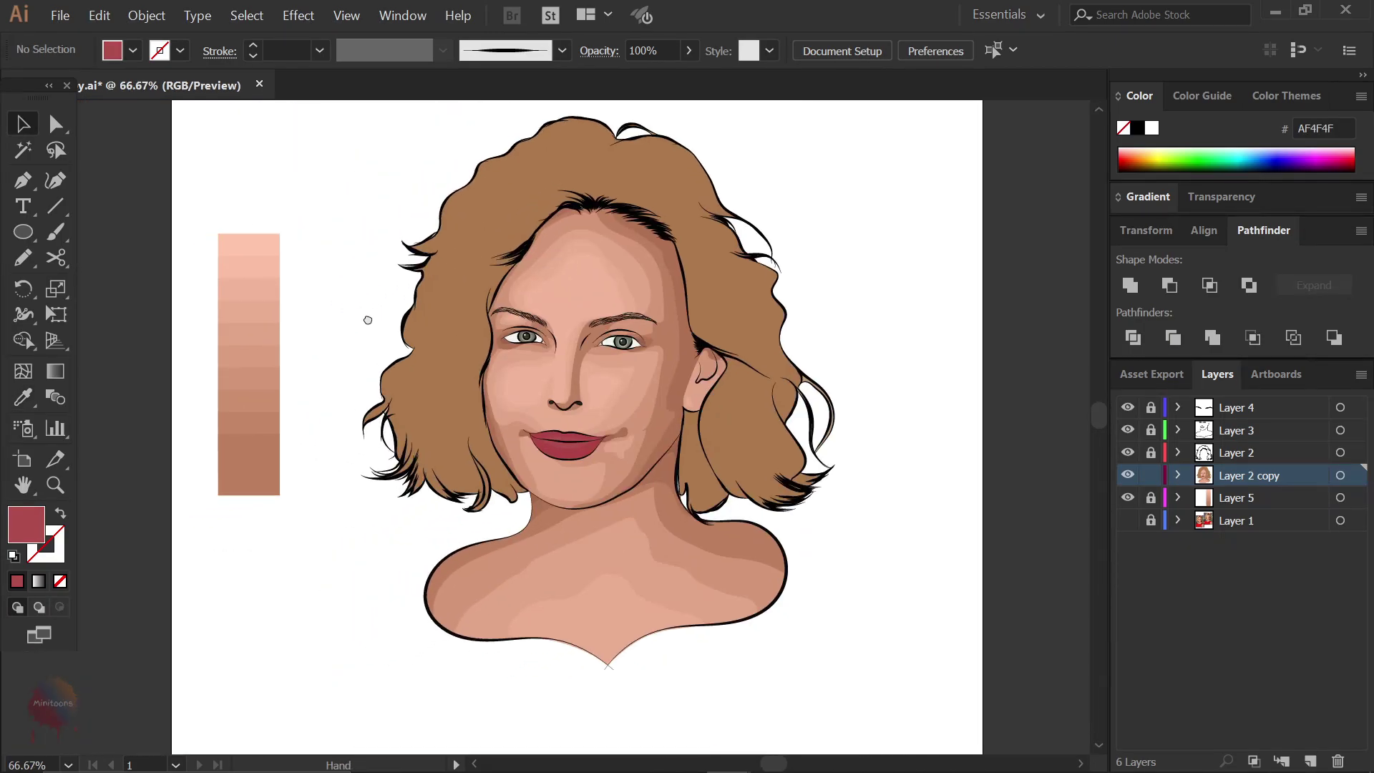
pyautogui.click(320, 50)
pyautogui.click(344, 198)
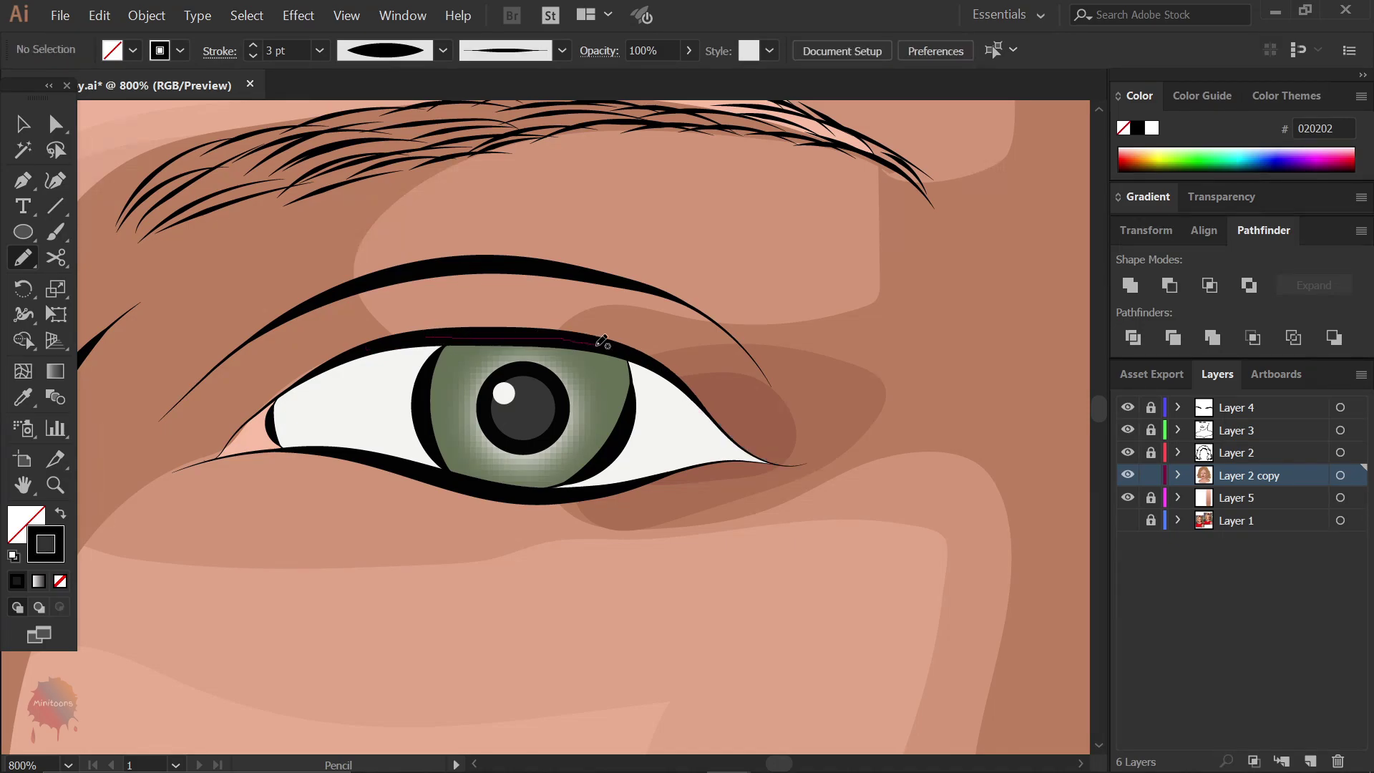
pyautogui.moveTo(734, 435); pyautogui.dragTo(784, 463)
pyautogui.press('v')
pyautogui.click(228, 405)
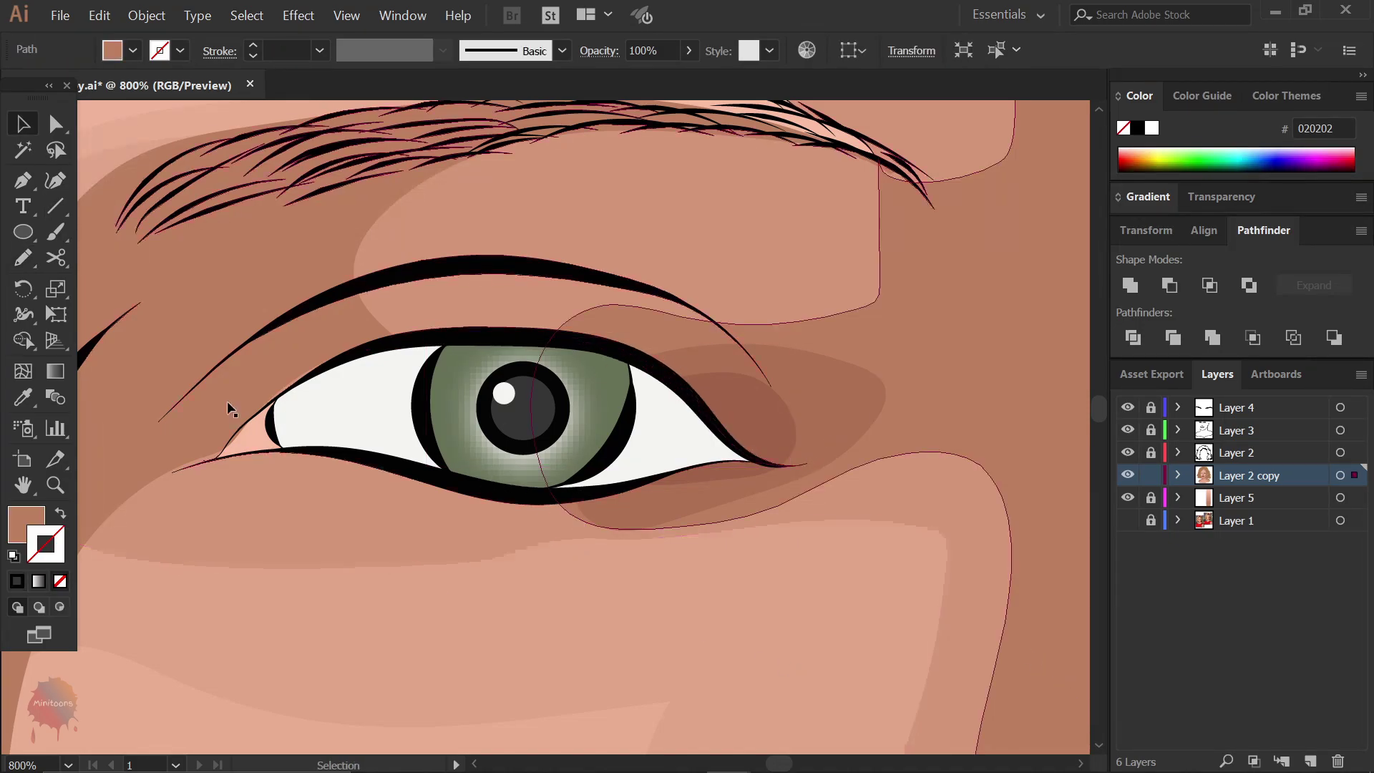
pyautogui.click(354, 421)
pyautogui.press('n')
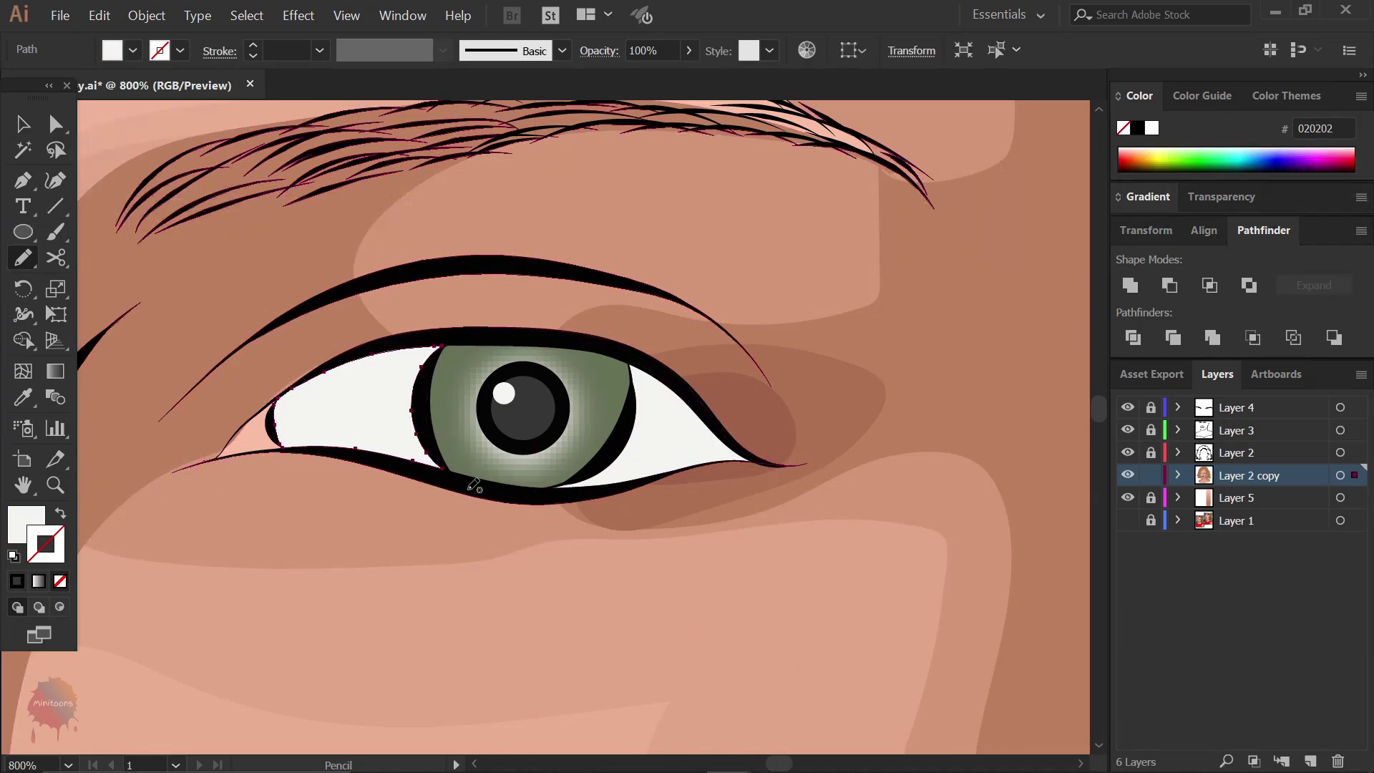
pyautogui.hotkey('ctrl', 'z')
pyautogui.hotkey('ctrl', 'z')
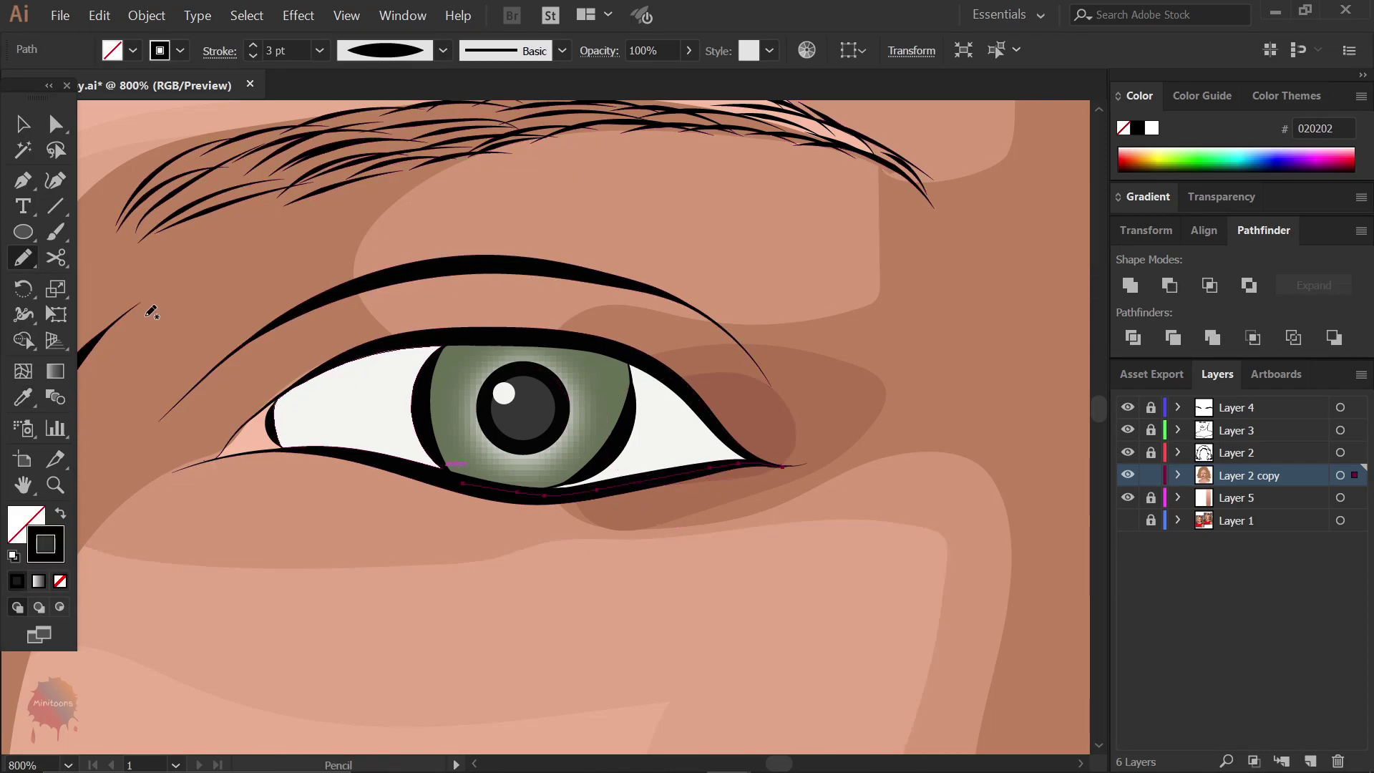
pyautogui.click(319, 50)
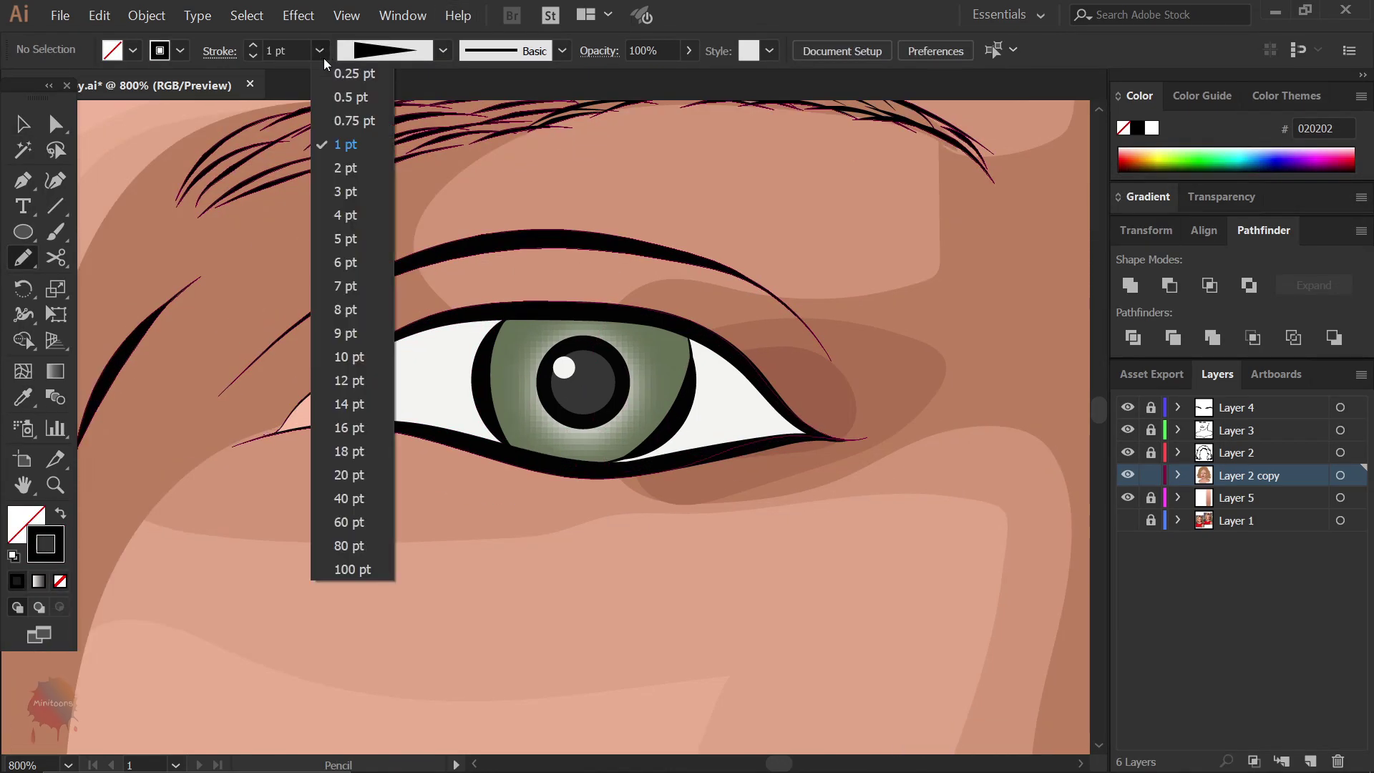
# - Draw tapered 2 pt black upper lashes along the lid and outer eye corner
pyautogui.moveTo(723, 350); pyautogui.dragTo(805, 285)
pyautogui.hotkey('ctrl', 'z')
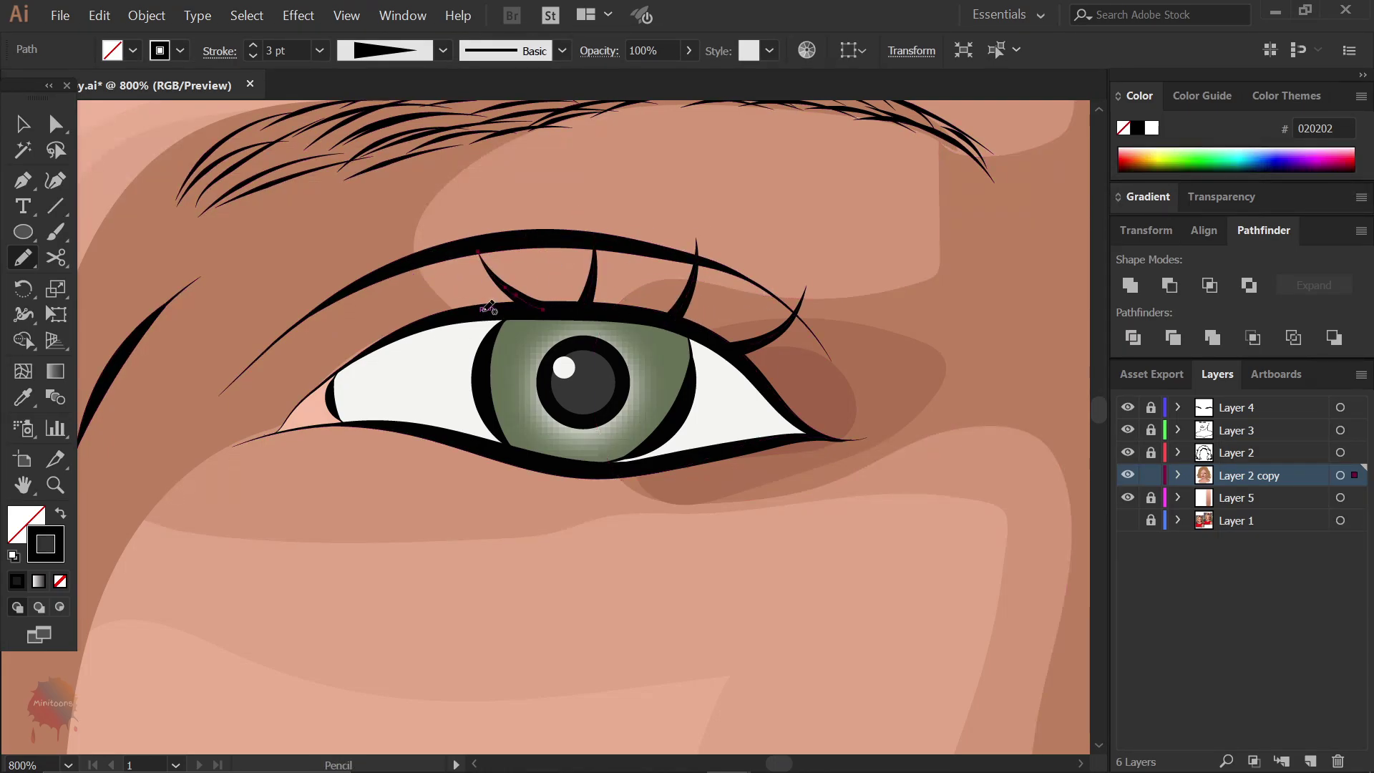
pyautogui.moveTo(409, 267); pyautogui.dragTo(478, 314)
pyautogui.click(319, 50)
pyautogui.click(345, 167)
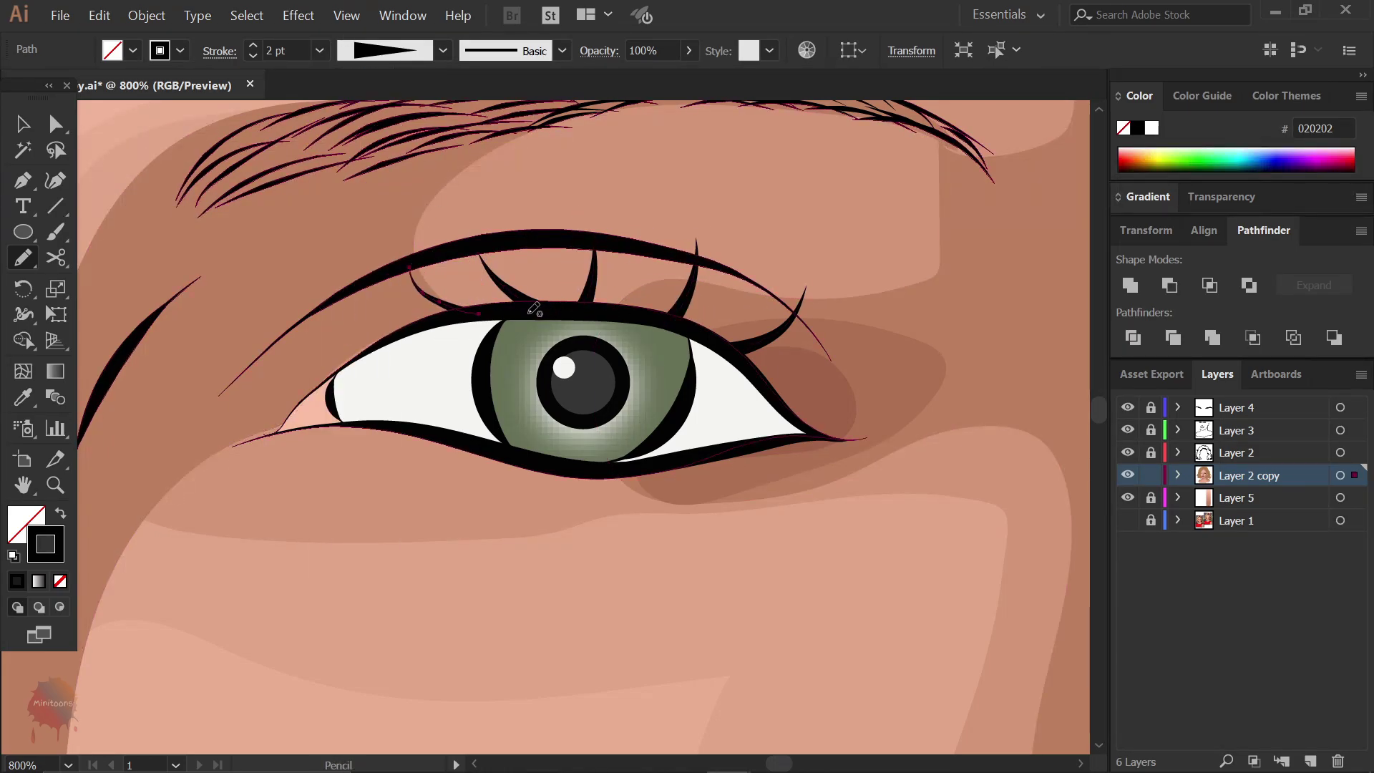
pyautogui.moveTo(690, 331); pyautogui.dragTo(785, 301)
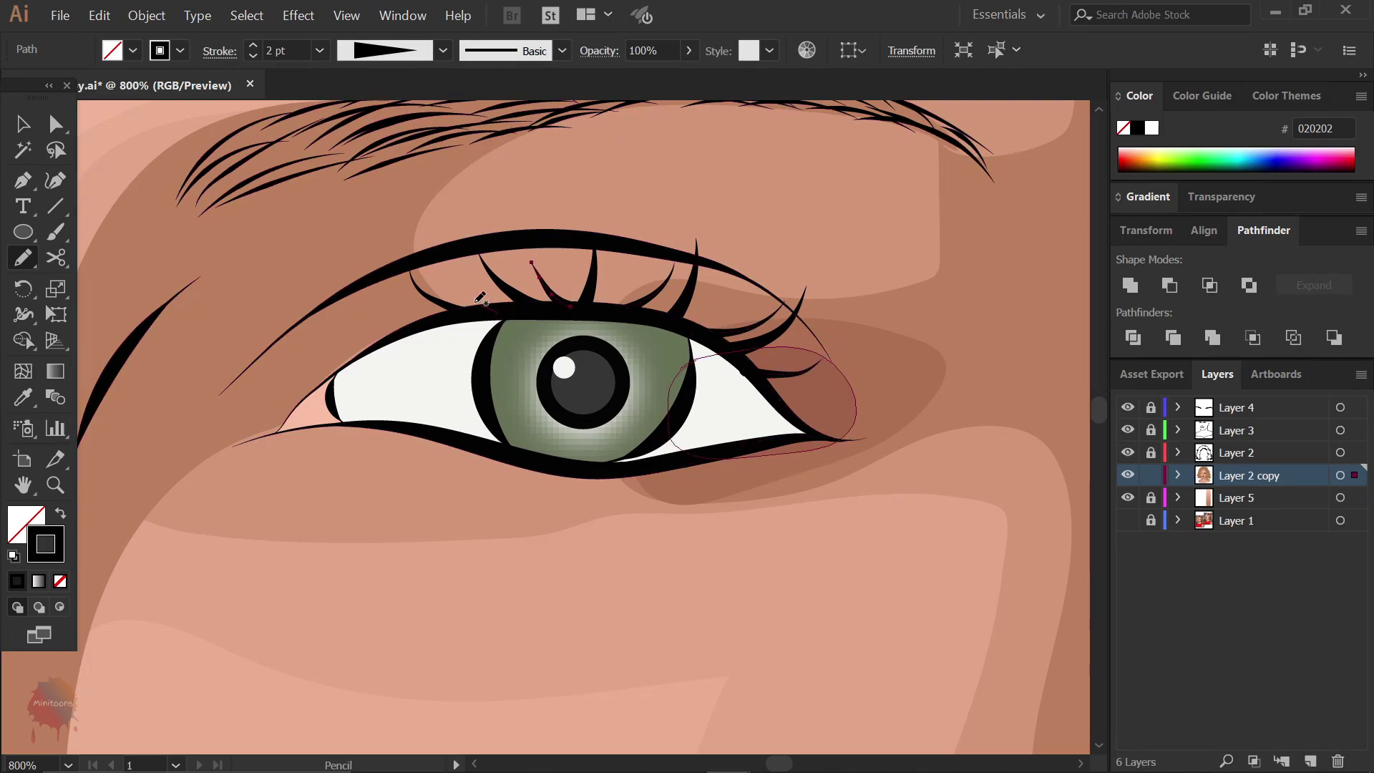
pyautogui.scroll(-5, 448, 319)
pyautogui.scroll(5, 515, 343)
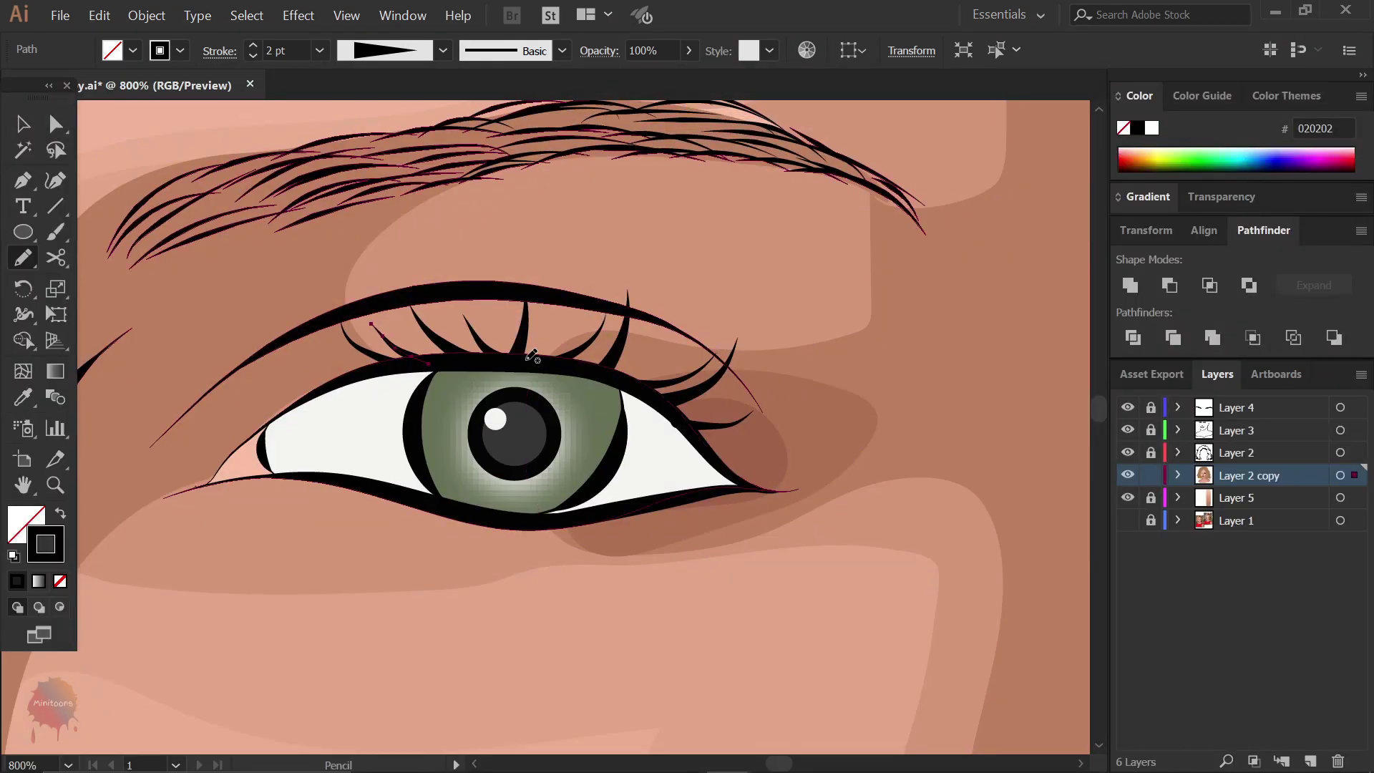
pyautogui.moveTo(526, 357); pyautogui.dragTo(570, 330)
pyautogui.scroll(-2, 637, 366)
pyautogui.moveTo(698, 421); pyautogui.dragTo(758, 389)
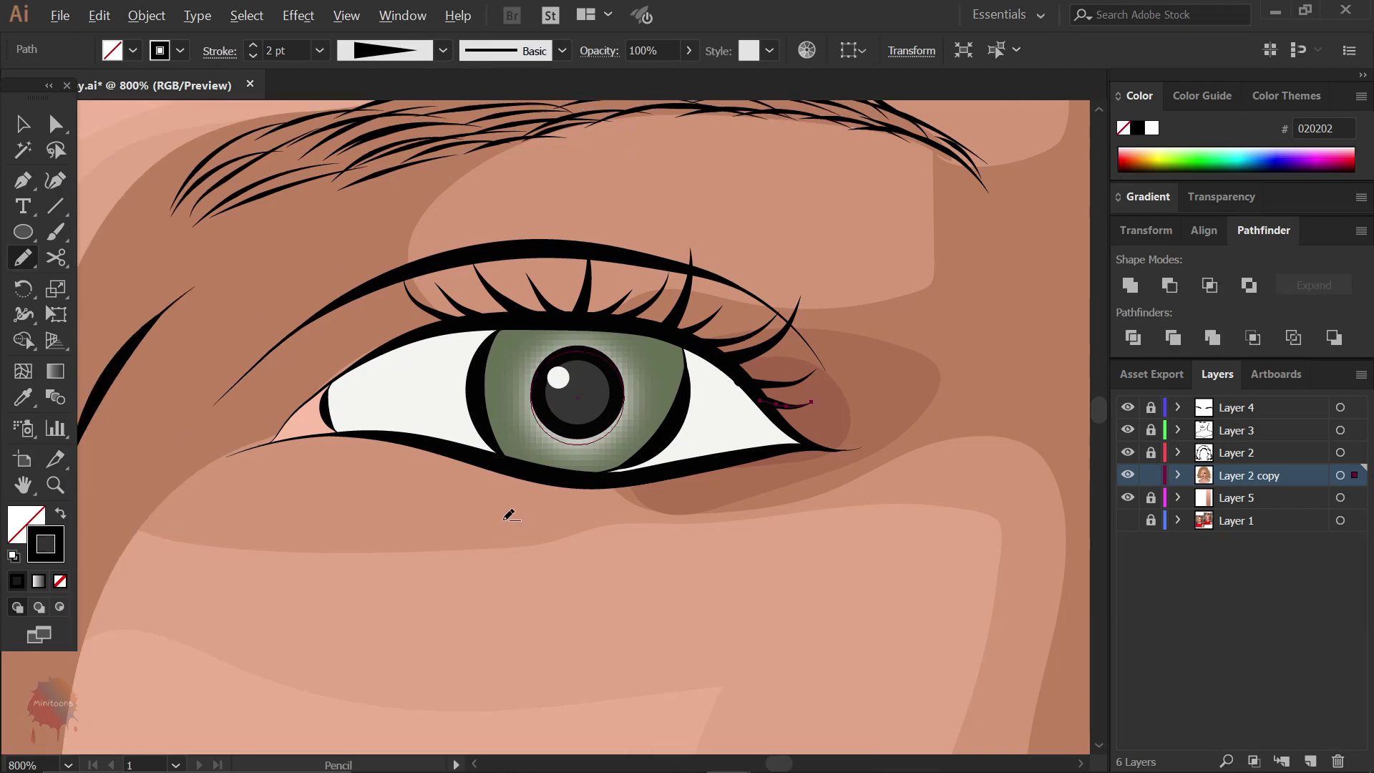
pyautogui.keyDown('alt'); pyautogui.scroll(-2, 501, 429); pyautogui.keyUp('alt')
pyautogui.keyDown('alt'); pyautogui.scroll(1, 494, 449); pyautogui.keyUp('alt')
# - Draw finer 1 pt lower lashes under the eye
pyautogui.moveTo(493, 449); pyautogui.dragTo(430, 446)
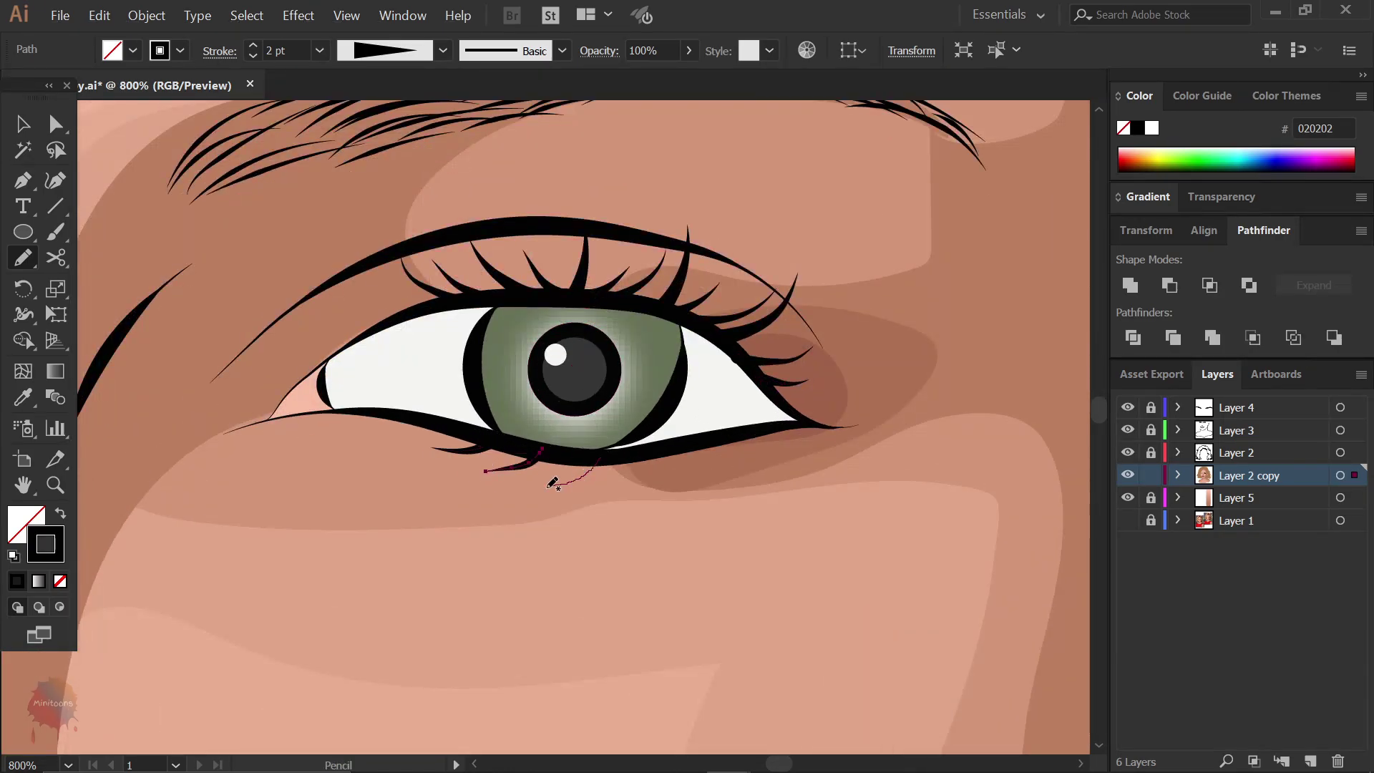
pyautogui.moveTo(553, 484); pyautogui.dragTo(653, 474)
pyautogui.moveTo(516, 445)
pyautogui.mouseDown()
pyautogui.moveTo(764, 449)
pyautogui.moveTo(656, 458)
pyautogui.mouseUp()
pyautogui.click(319, 50)
pyautogui.click(353, 143)
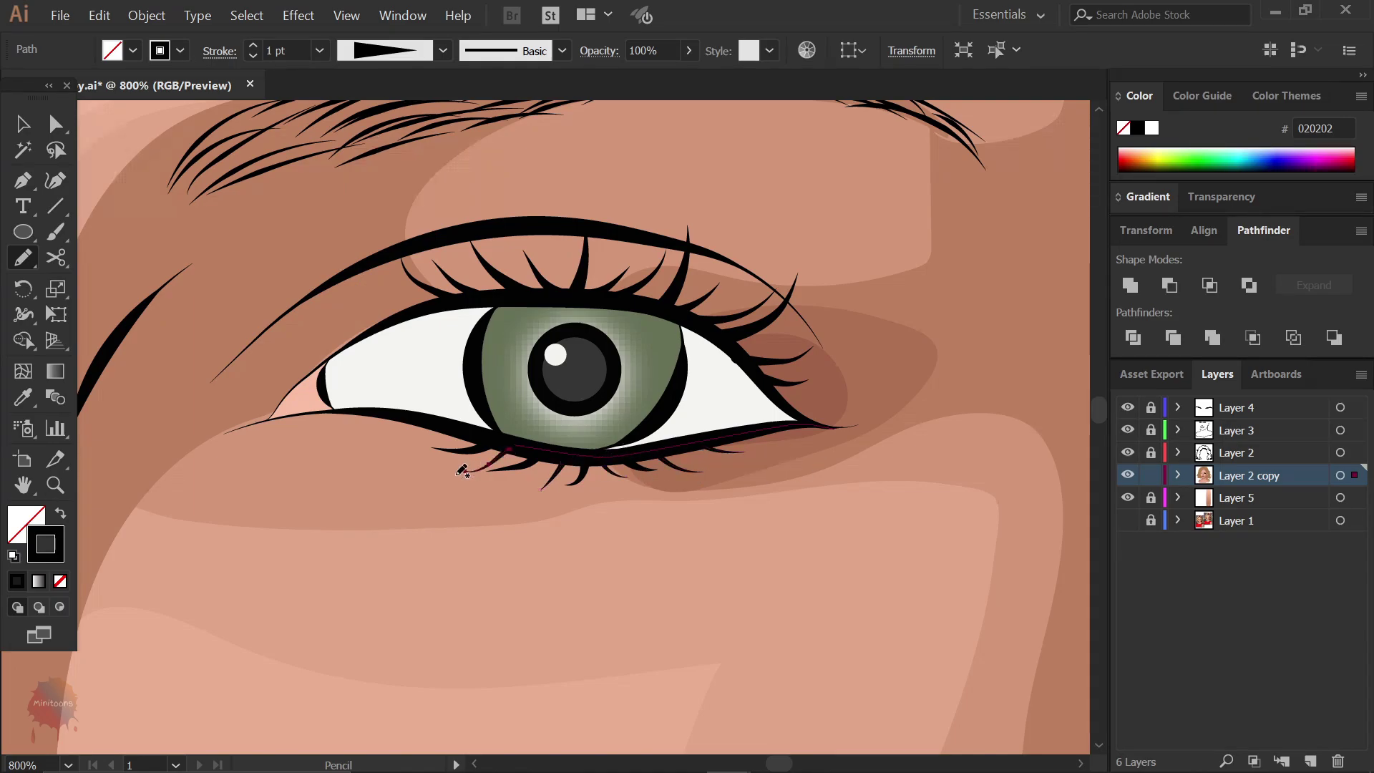
pyautogui.keyDown('ctrl'); pyautogui.click(543, 457); pyautogui.keyUp('ctrl')
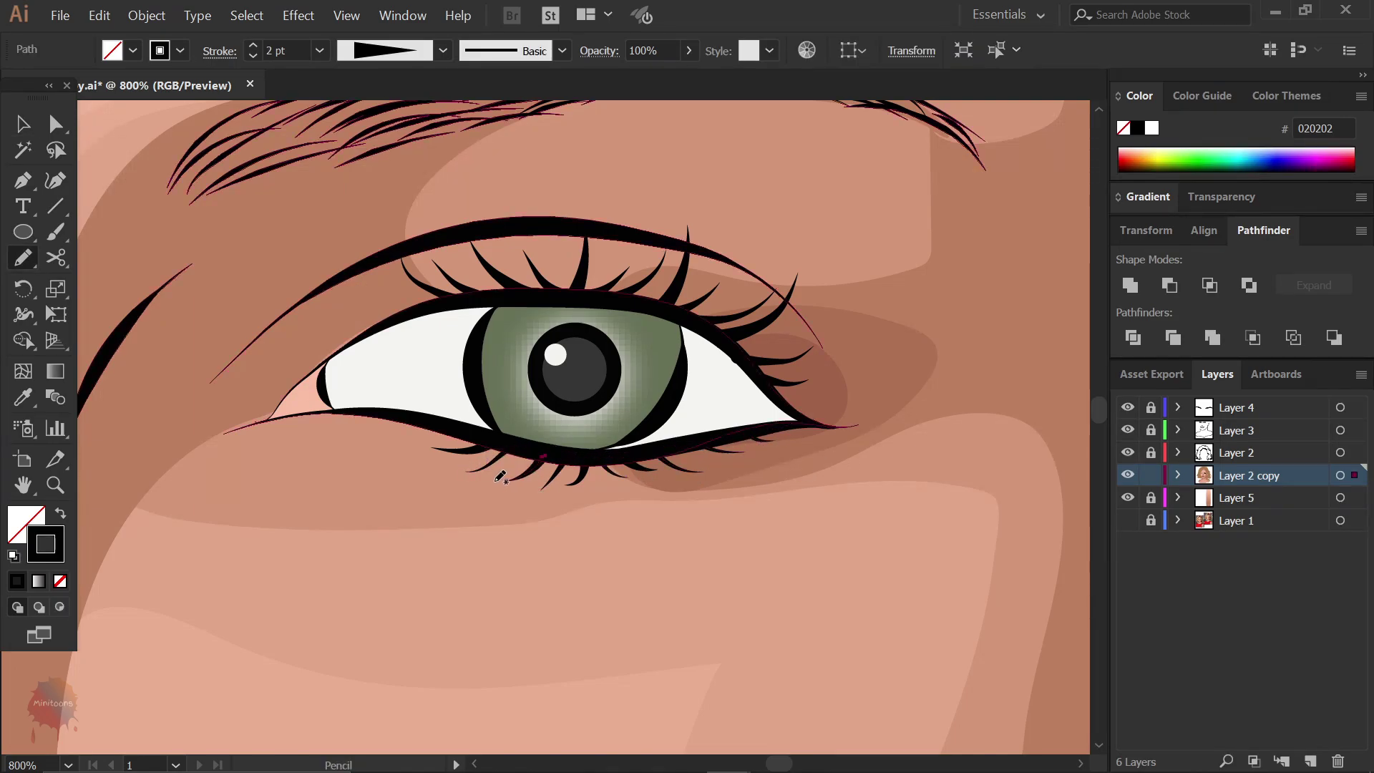
pyautogui.keyDown('alt'); pyautogui.scroll(-3, 720, 509); pyautogui.keyUp('alt')
pyautogui.keyDown('alt'); pyautogui.scroll(3, 179, 322); pyautogui.keyUp('alt')
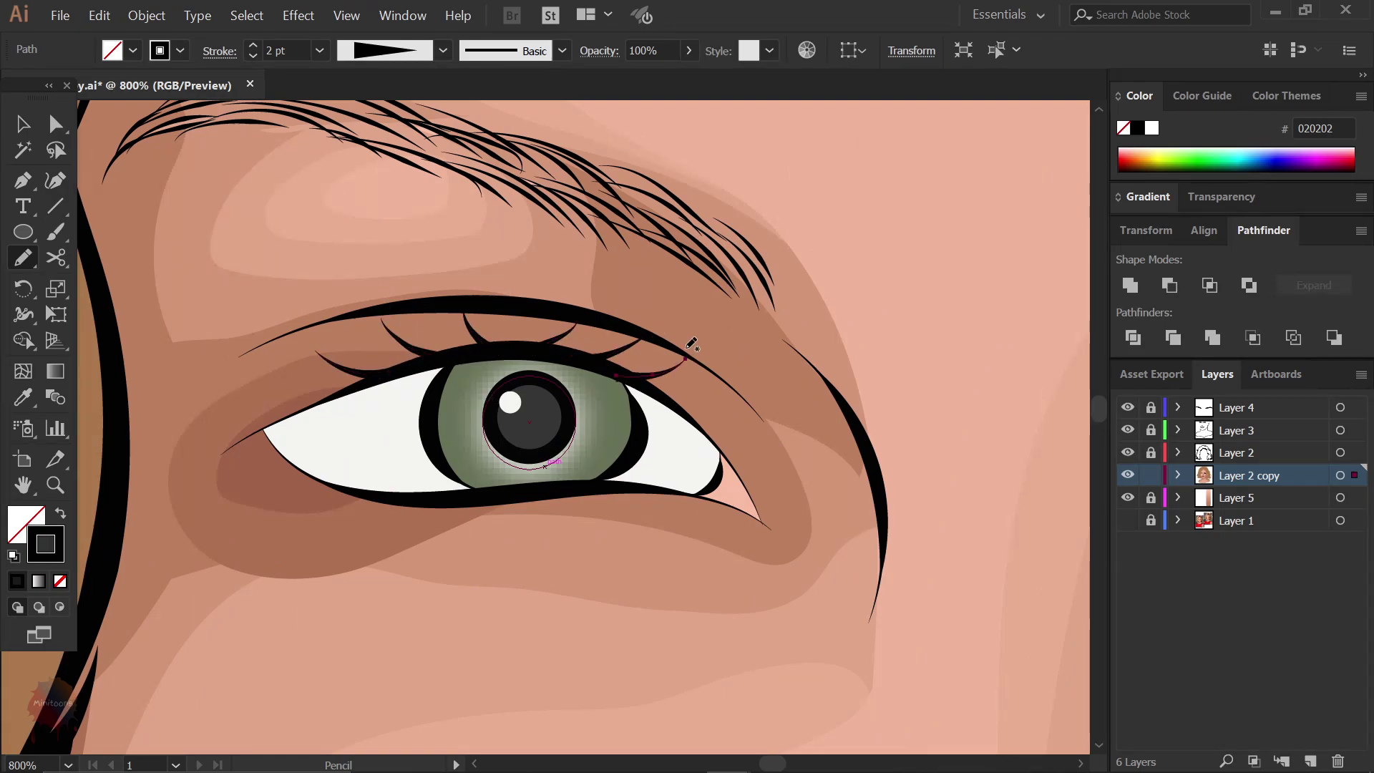
# - Draw three upper lashes along the other eye's lid toward its outer corner
pyautogui.moveTo(346, 391); pyautogui.dragTo(280, 356)
pyautogui.keyDown('ctrl'); pyautogui.click(282, 366); pyautogui.keyUp('ctrl')
pyautogui.moveTo(383, 376); pyautogui.dragTo(259, 370)
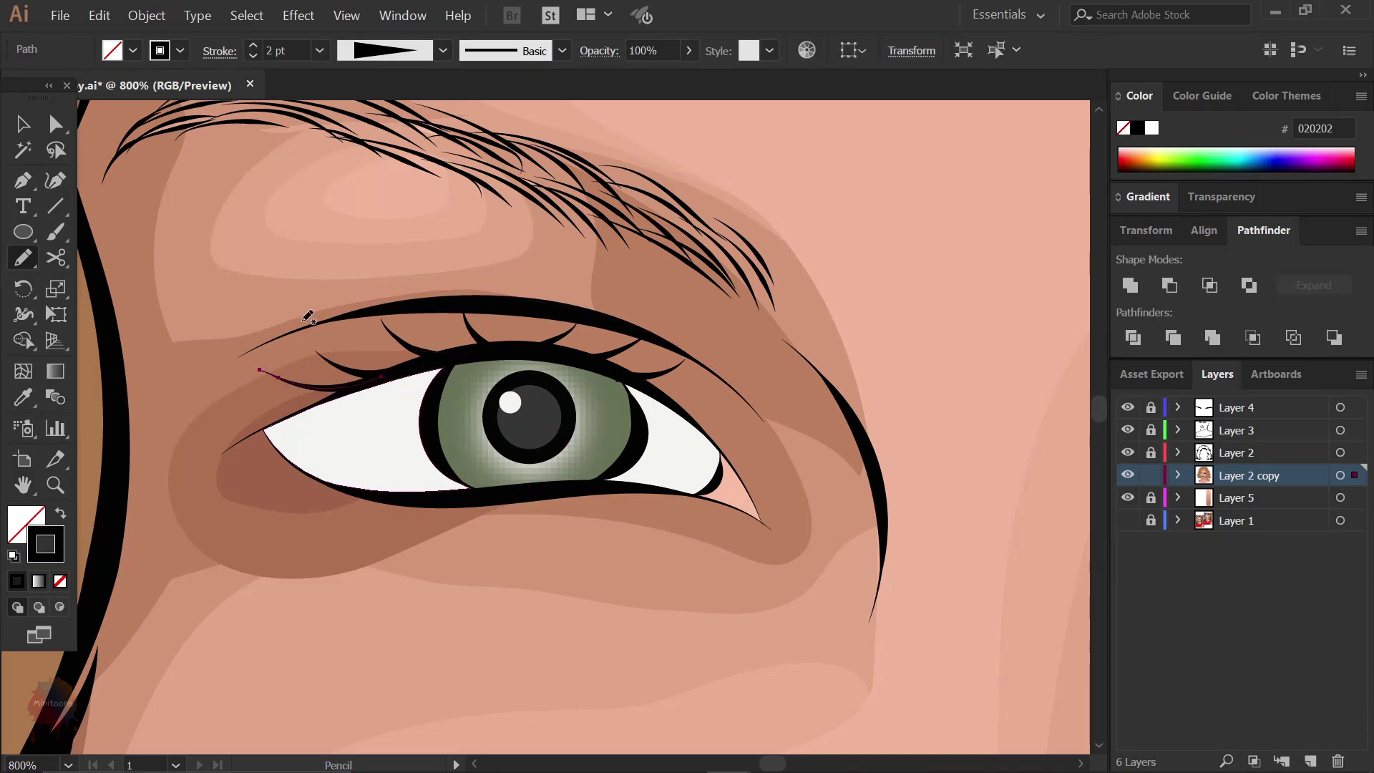
pyautogui.keyDown('ctrl'); pyautogui.click(407, 376); pyautogui.keyUp('ctrl')
pyautogui.moveTo(415, 362); pyautogui.dragTo(344, 331)
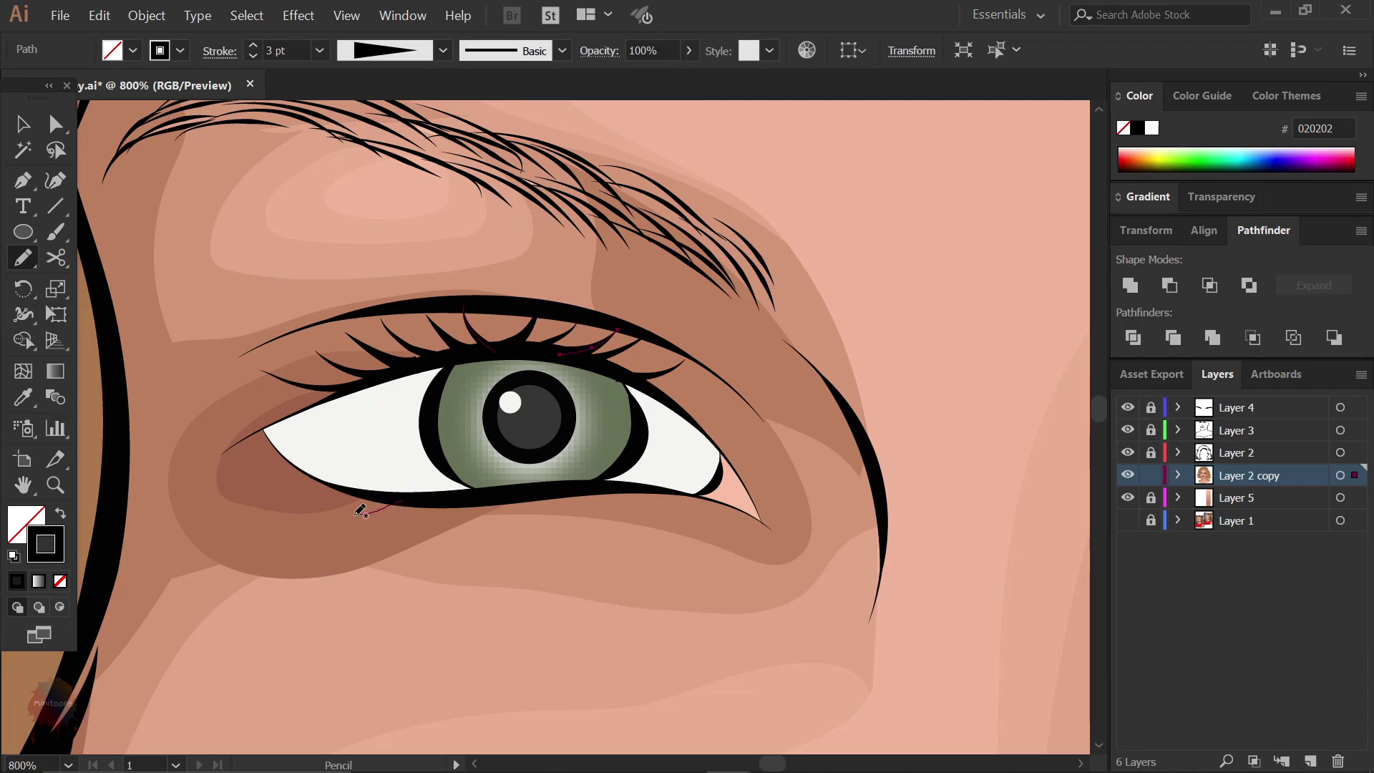
# - Add 2 pt and 1 pt lower lashes beneath the eye, then deselect and fit the artboard
pyautogui.moveTo(360, 510); pyautogui.dragTo(333, 514)
pyautogui.click(319, 50)
pyautogui.click(336, 159)
pyautogui.moveTo(448, 501); pyautogui.dragTo(408, 528)
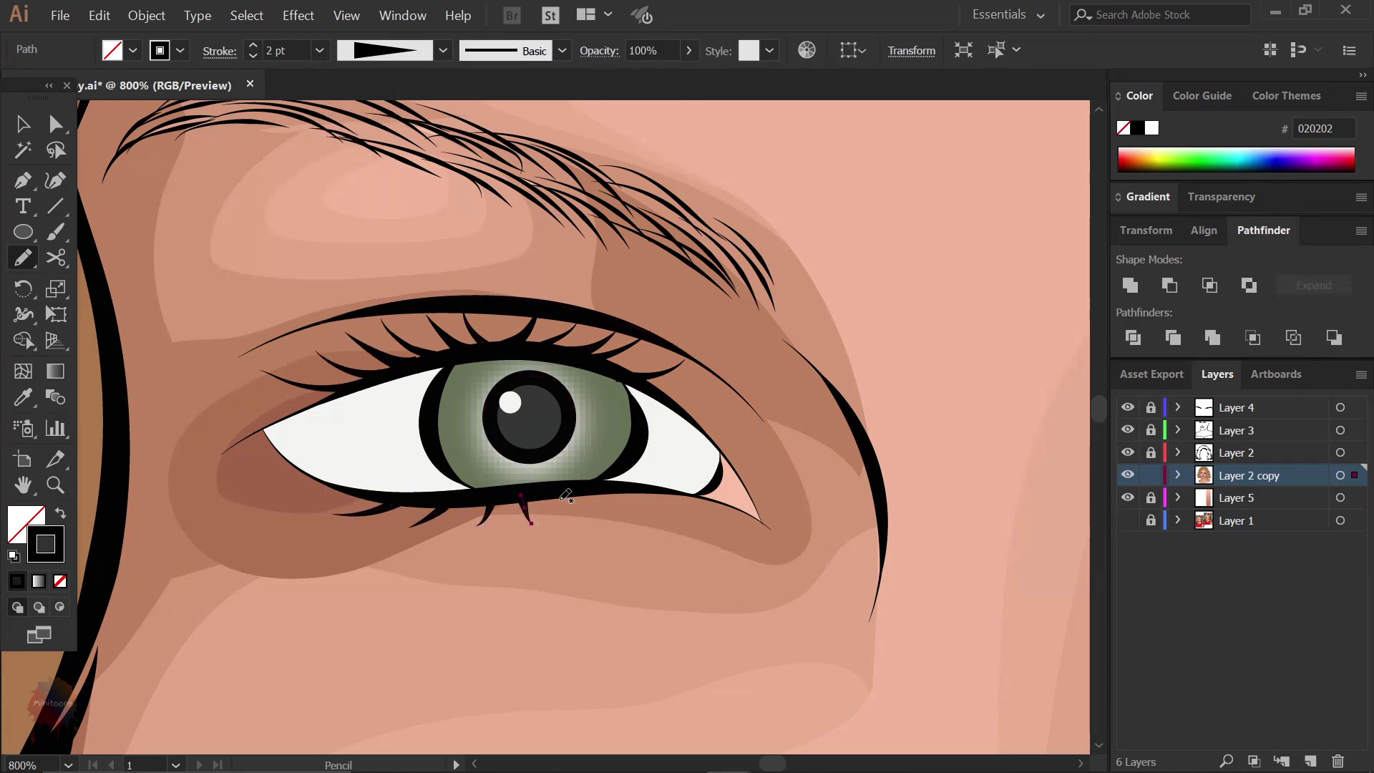
pyautogui.moveTo(608, 488); pyautogui.dragTo(639, 503)
pyautogui.click(319, 50)
pyautogui.click(336, 149)
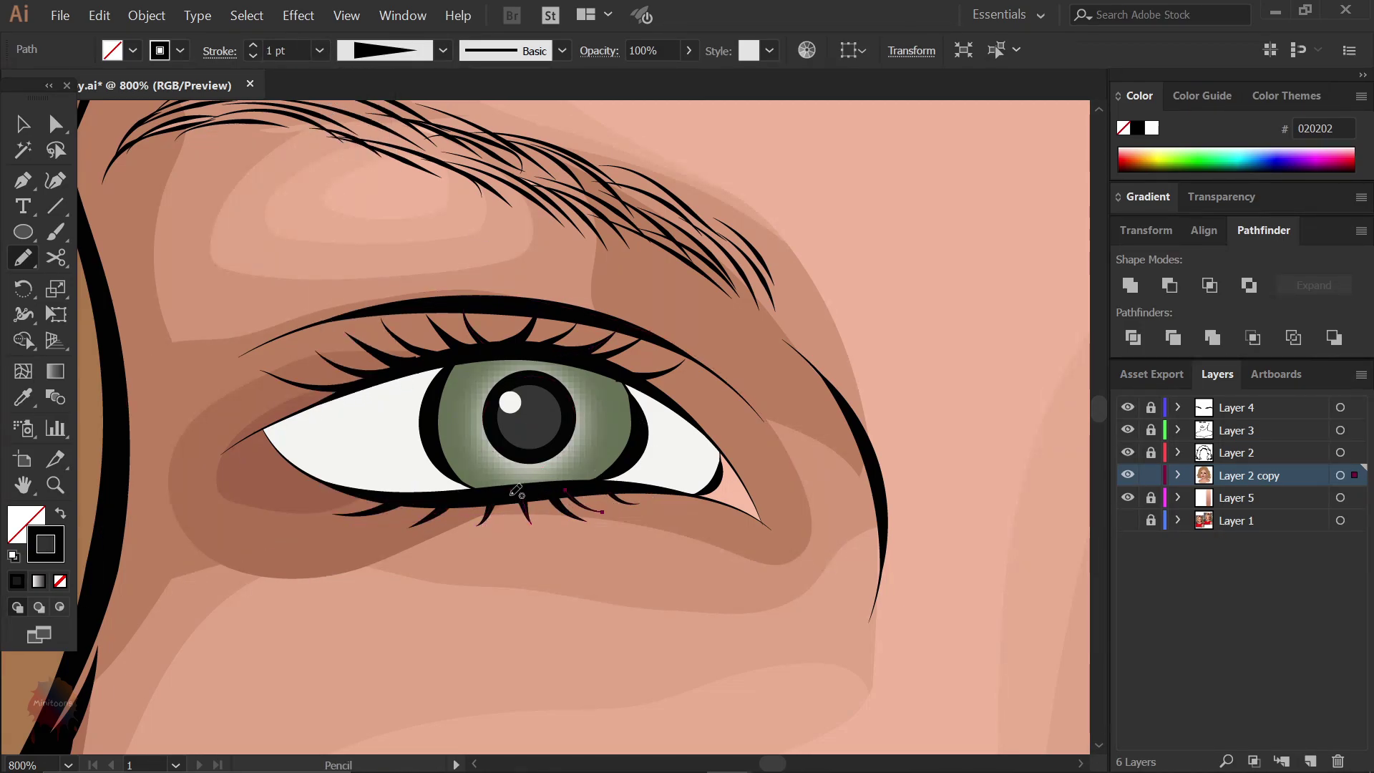
pyautogui.hotkey('ctrl', 'shift', 'a')
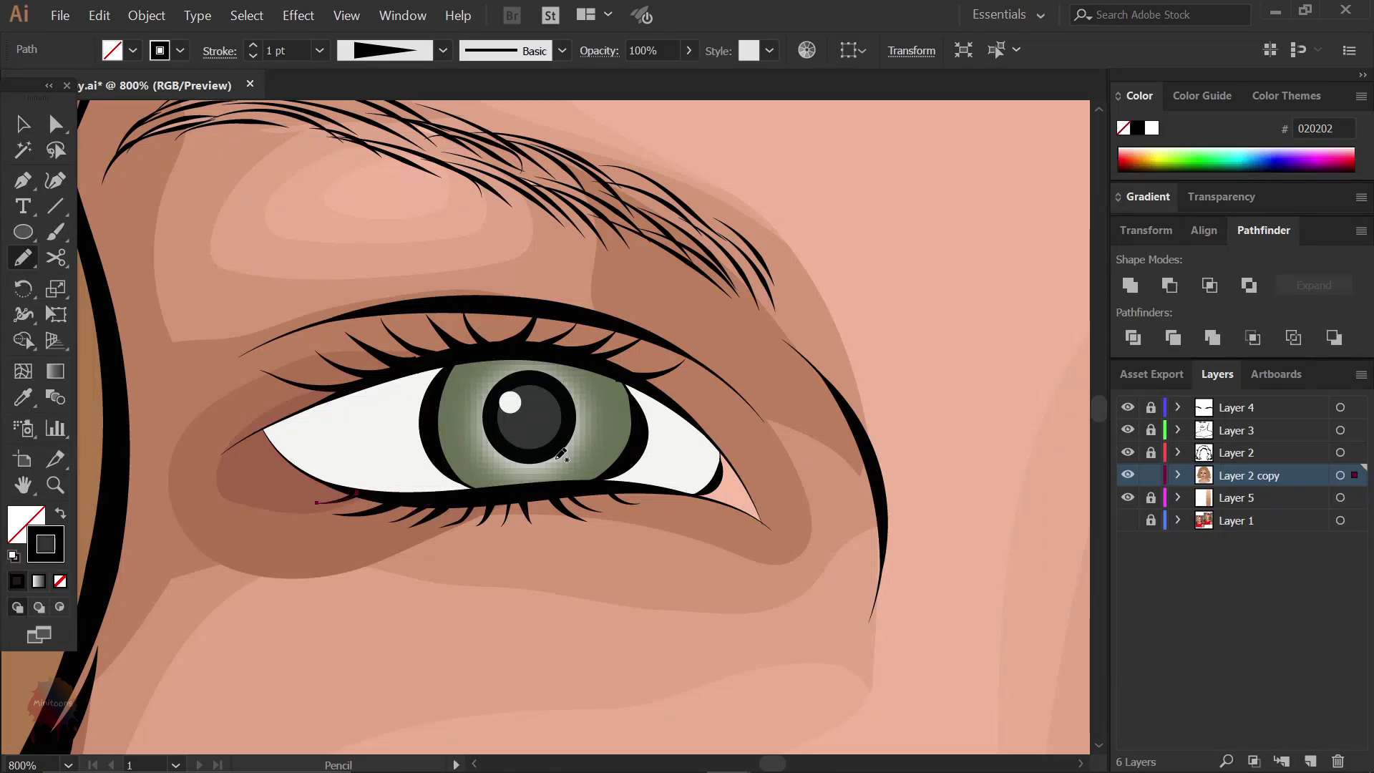
pyautogui.hotkey('ctrl', '0')
# - Paint dark brown 5 pt root strands from the crown down the parting
pyautogui.press('v')
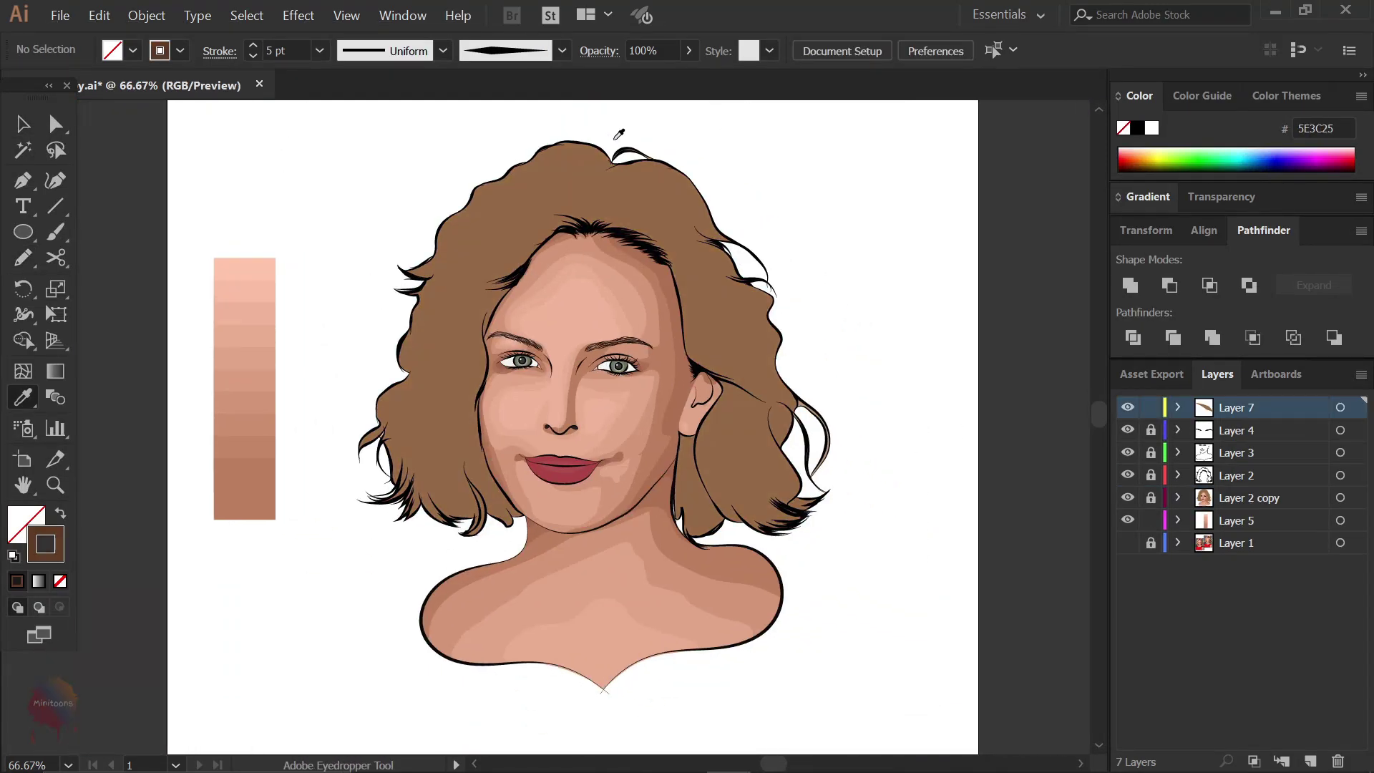
pyautogui.scroll(2, 540, 287)
pyautogui.scroll(3, 540, 286)
pyautogui.moveTo(542, 277); pyautogui.dragTo(605, 318)
pyautogui.moveTo(508, 314)
pyautogui.mouseDown()
pyautogui.moveTo(605, 336)
pyautogui.moveTo(586, 380)
pyautogui.mouseUp()
pyautogui.moveTo(482, 358)
pyautogui.mouseDown()
pyautogui.moveTo(572, 390)
pyautogui.moveTo(551, 412)
pyautogui.mouseUp()
pyautogui.moveTo(465, 397)
pyautogui.mouseDown()
pyautogui.moveTo(545, 436)
pyautogui.moveTo(533, 455)
pyautogui.mouseUp()
pyautogui.moveTo(445, 456)
pyautogui.mouseDown()
pyautogui.moveTo(509, 470)
pyautogui.moveTo(537, 501)
pyautogui.mouseUp()
pyautogui.moveTo(438, 481); pyautogui.dragTo(538, 547)
# - Stack more dark brown strands back up the parting to thicken the streak to the crown
pyautogui.moveTo(409, 514)
pyautogui.mouseDown()
pyautogui.moveTo(536, 564)
pyautogui.moveTo(615, 556)
pyautogui.mouseUp()
pyautogui.moveTo(518, 533); pyautogui.dragTo(623, 543)
pyautogui.moveTo(540, 501); pyautogui.dragTo(619, 517)
pyautogui.moveTo(535, 478); pyautogui.dragTo(630, 486)
pyautogui.moveTo(550, 442); pyautogui.dragTo(633, 460)
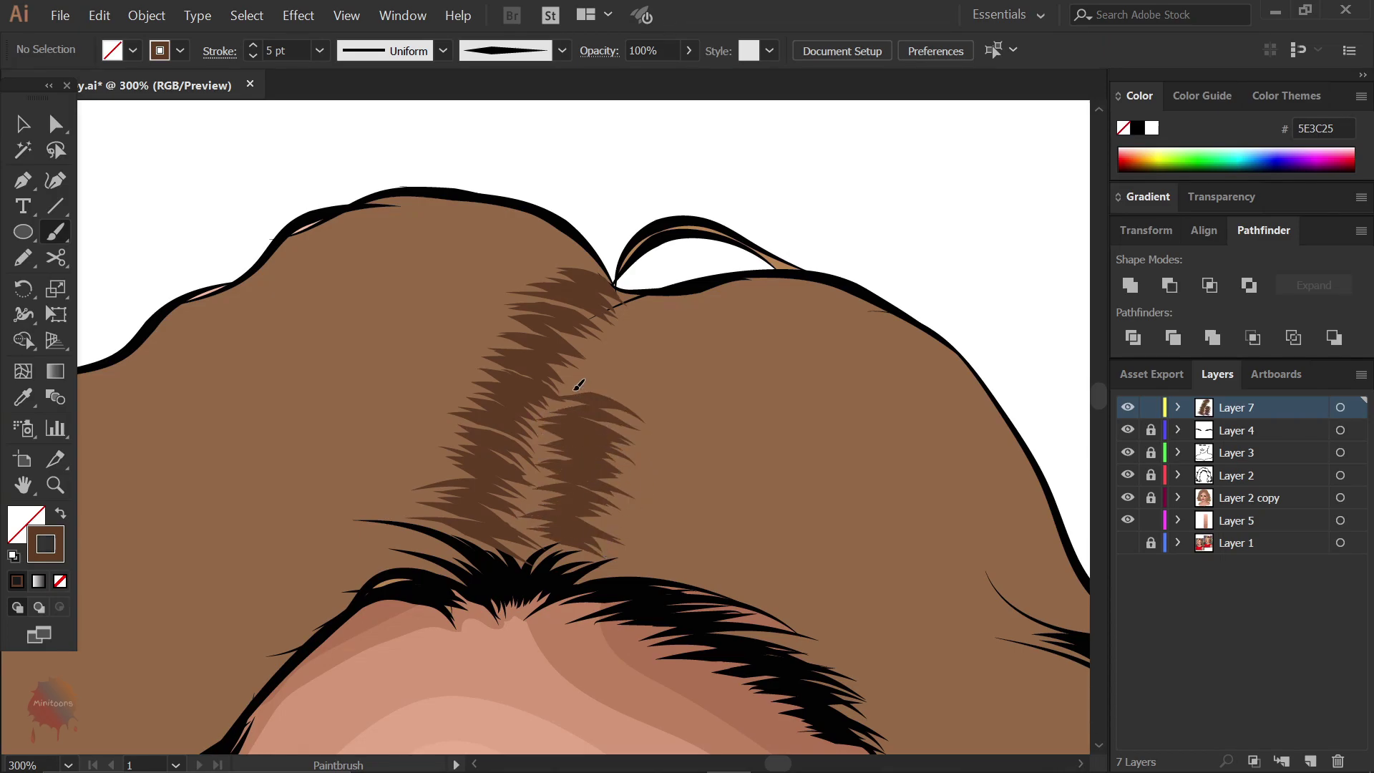
pyautogui.moveTo(573, 390); pyautogui.dragTo(644, 383)
pyautogui.moveTo(565, 372)
pyautogui.mouseDown()
pyautogui.moveTo(661, 368)
pyautogui.moveTo(657, 352)
pyautogui.mouseUp()
pyautogui.moveTo(607, 333); pyautogui.dragTo(635, 333)
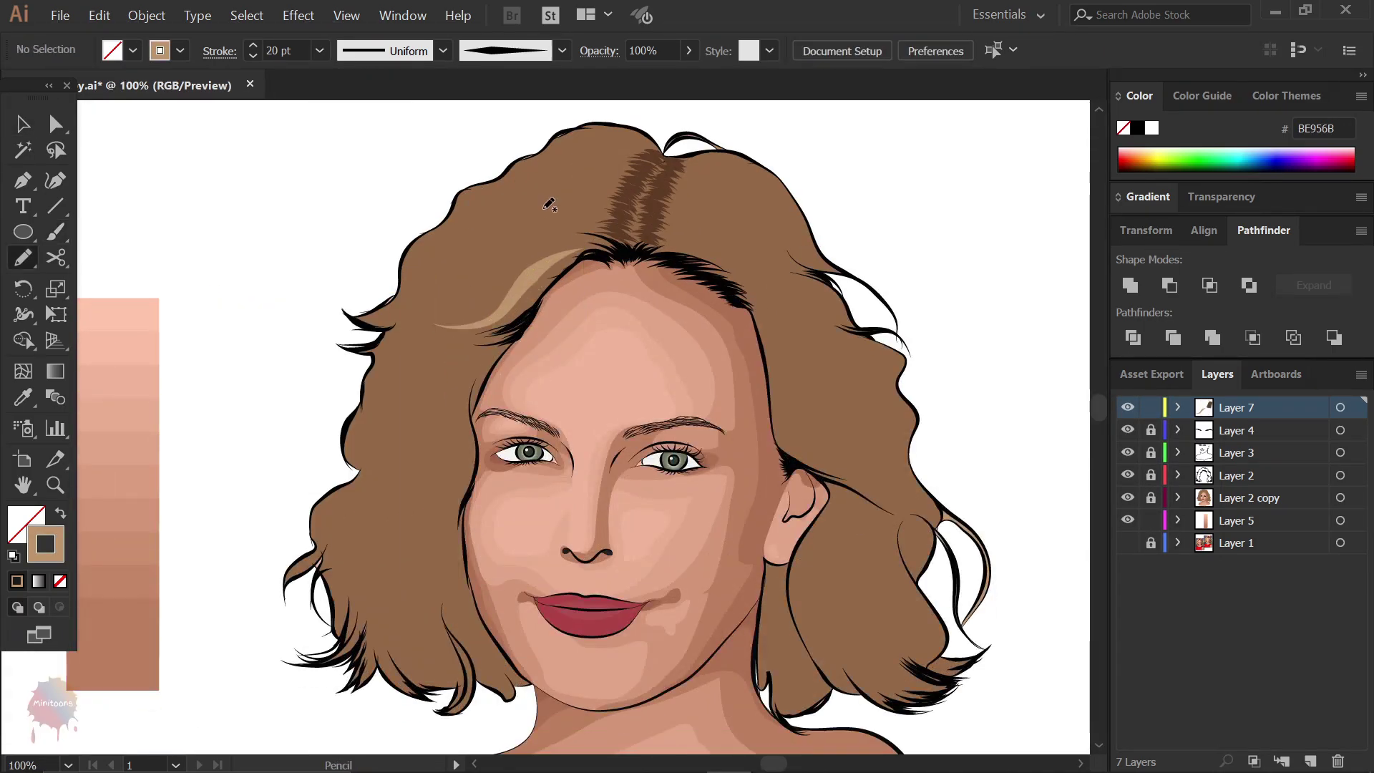
# - Paint a wide light tan highlight strand through the left-side hair
pyautogui.moveTo(409, 263); pyautogui.dragTo(412, 254)
pyautogui.press('b')
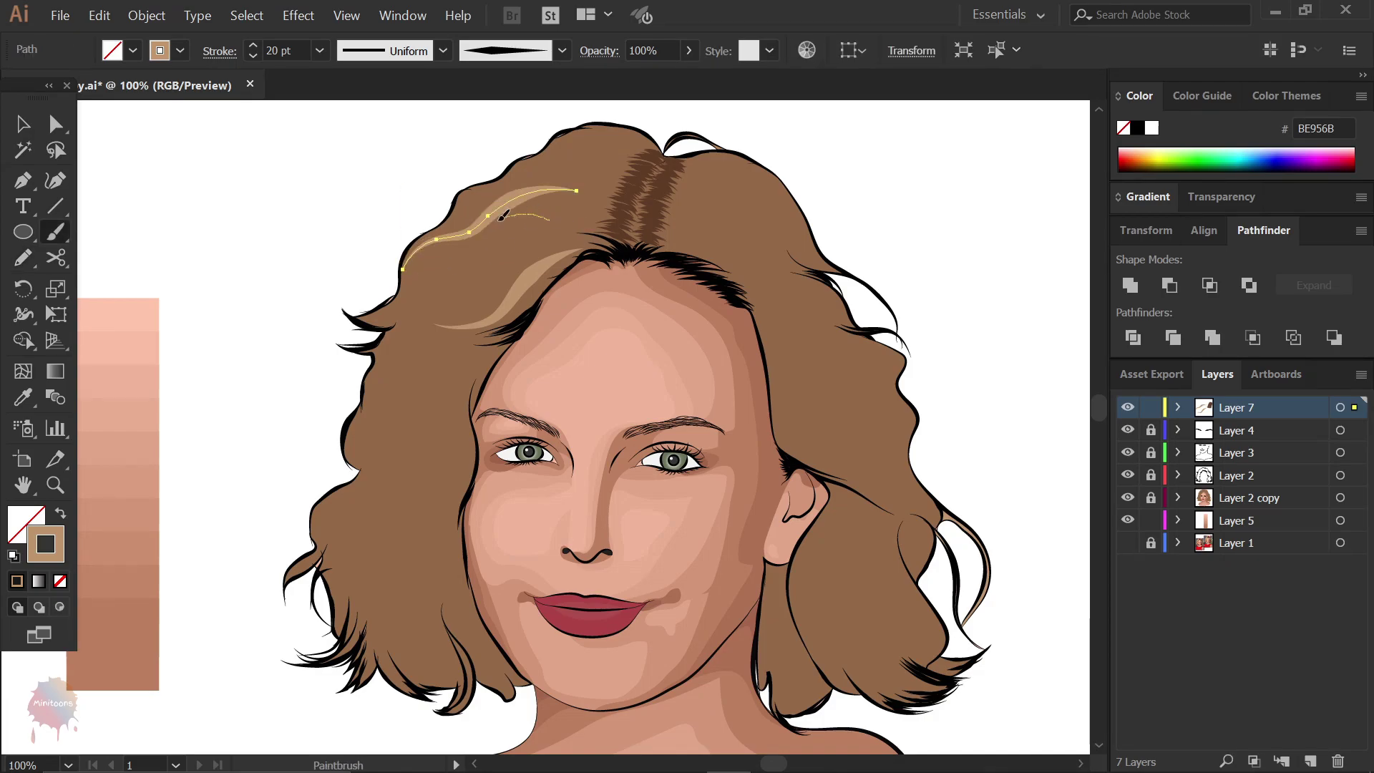
pyautogui.scroll(3, 624, 176)
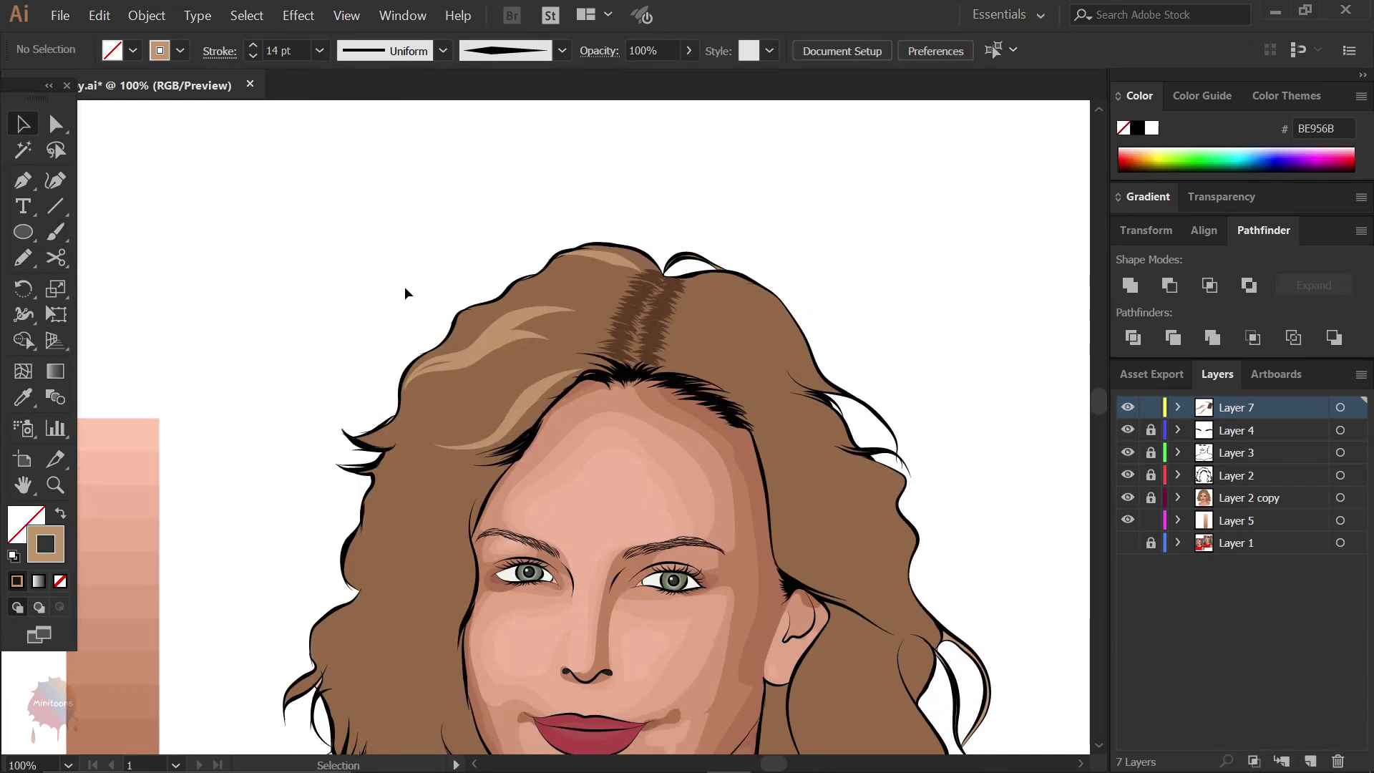
pyautogui.scroll(-4, 405, 292)
pyautogui.click(319, 50)
pyautogui.click(353, 460)
pyautogui.moveTo(528, 216)
pyautogui.mouseDown()
pyautogui.moveTo(481, 256)
pyautogui.moveTo(447, 494)
pyautogui.mouseUp()
pyautogui.scroll(-2, 472, 322)
# - Paint a tan highlight strand sweeping through the right-side hair
pyautogui.press('v')
pyautogui.click(303, 307)
pyautogui.scroll(2, 303, 307)
pyautogui.scroll(5, 501, 322)
pyautogui.hscroll(4, 500, 322)
pyautogui.press('b')
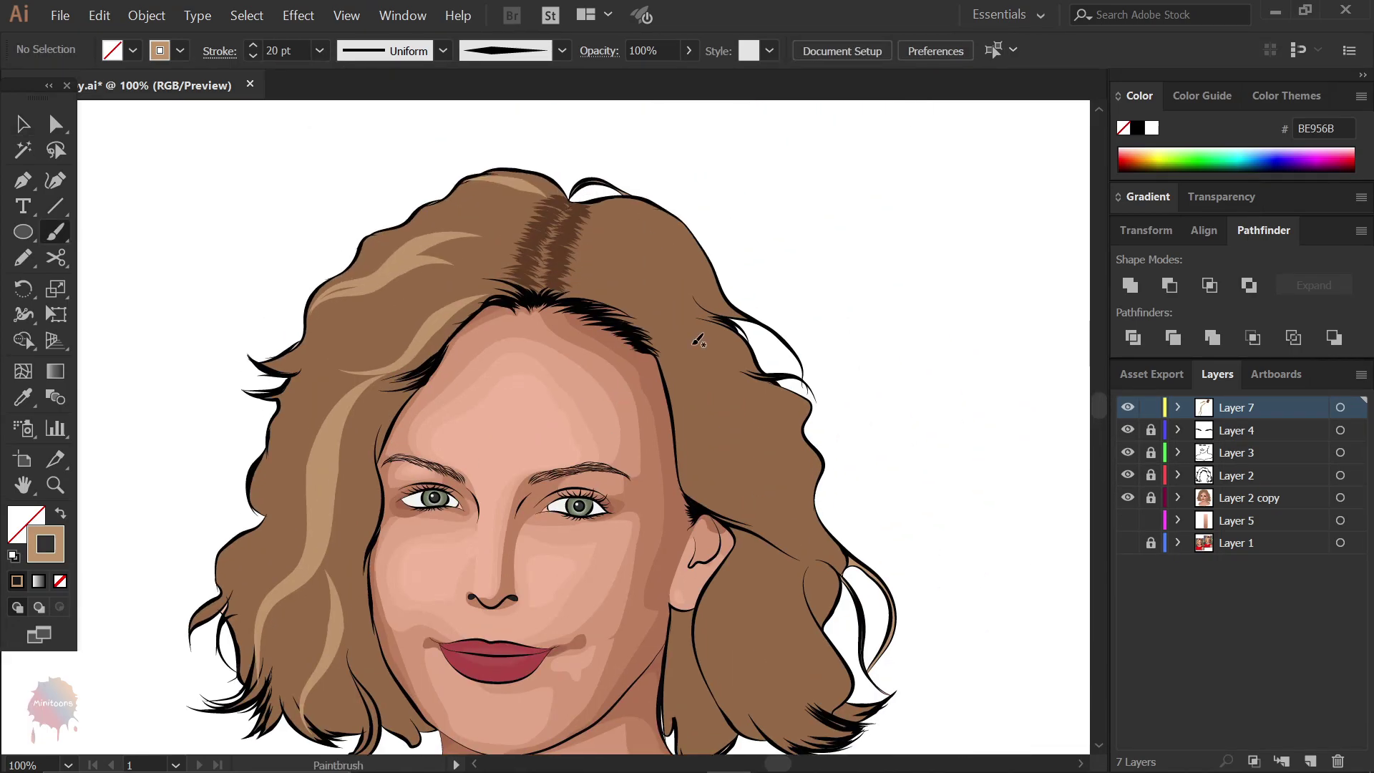
pyautogui.moveTo(746, 350); pyautogui.dragTo(772, 376)
pyautogui.scroll(-1, 758, 358)
pyautogui.moveTo(579, 275); pyautogui.dragTo(760, 482)
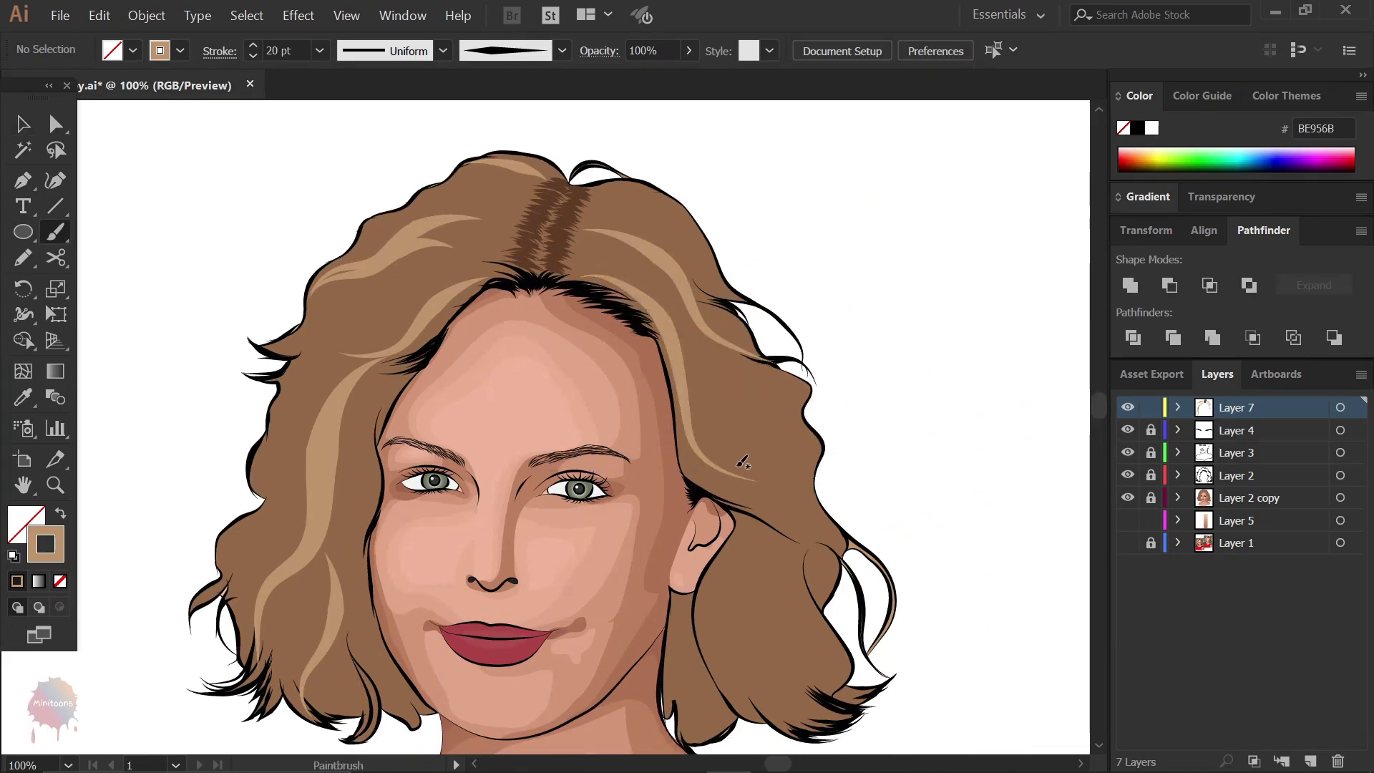
# - Thicken the right-side highlight strand to 30 pt
pyautogui.press('v')
pyautogui.click(319, 50)
pyautogui.click(319, 50)
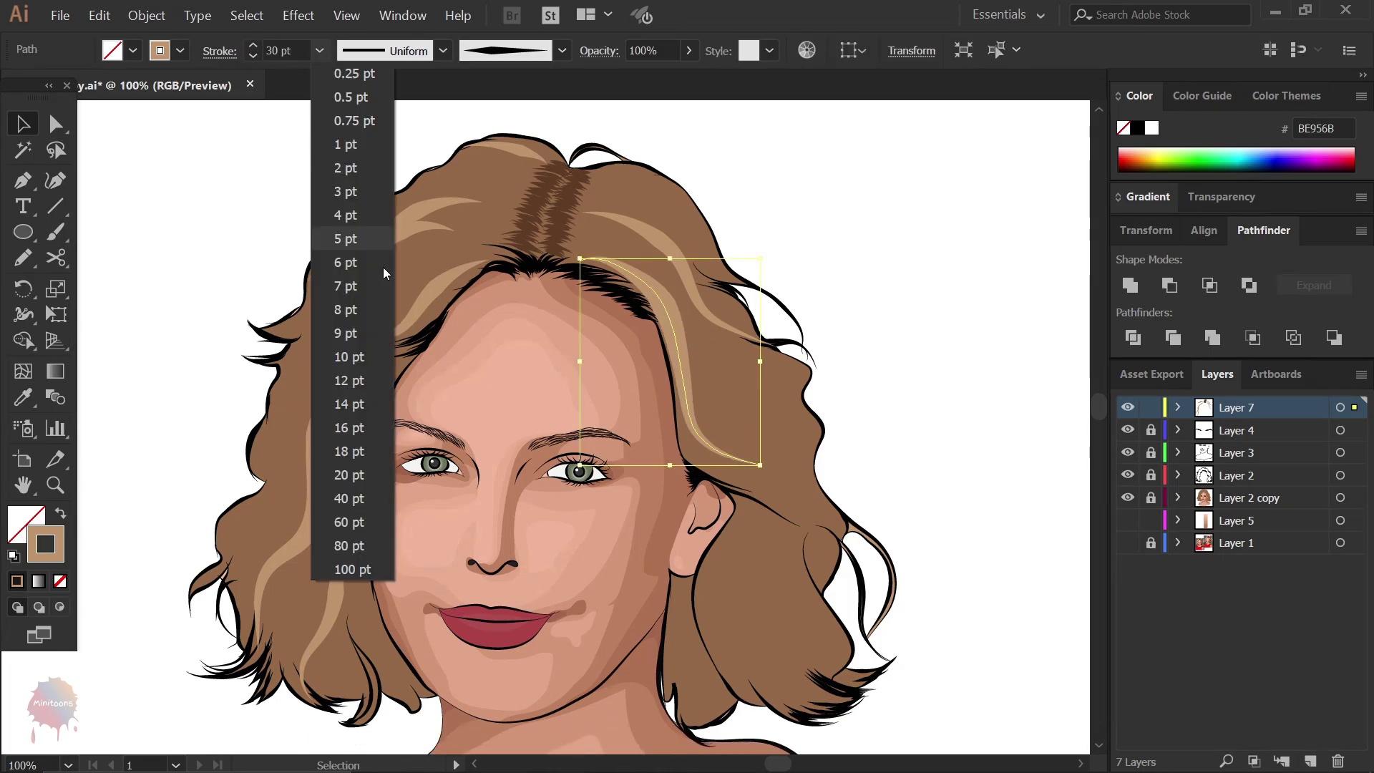
pyautogui.click(353, 501)
pyautogui.hotkey('ctrl', 'shift', 'a')
pyautogui.scroll(-1, 893, 323)
pyautogui.scroll(-3, 893, 324)
# - Paint a 16 pt highlight along the right hair edge
pyautogui.press('b')
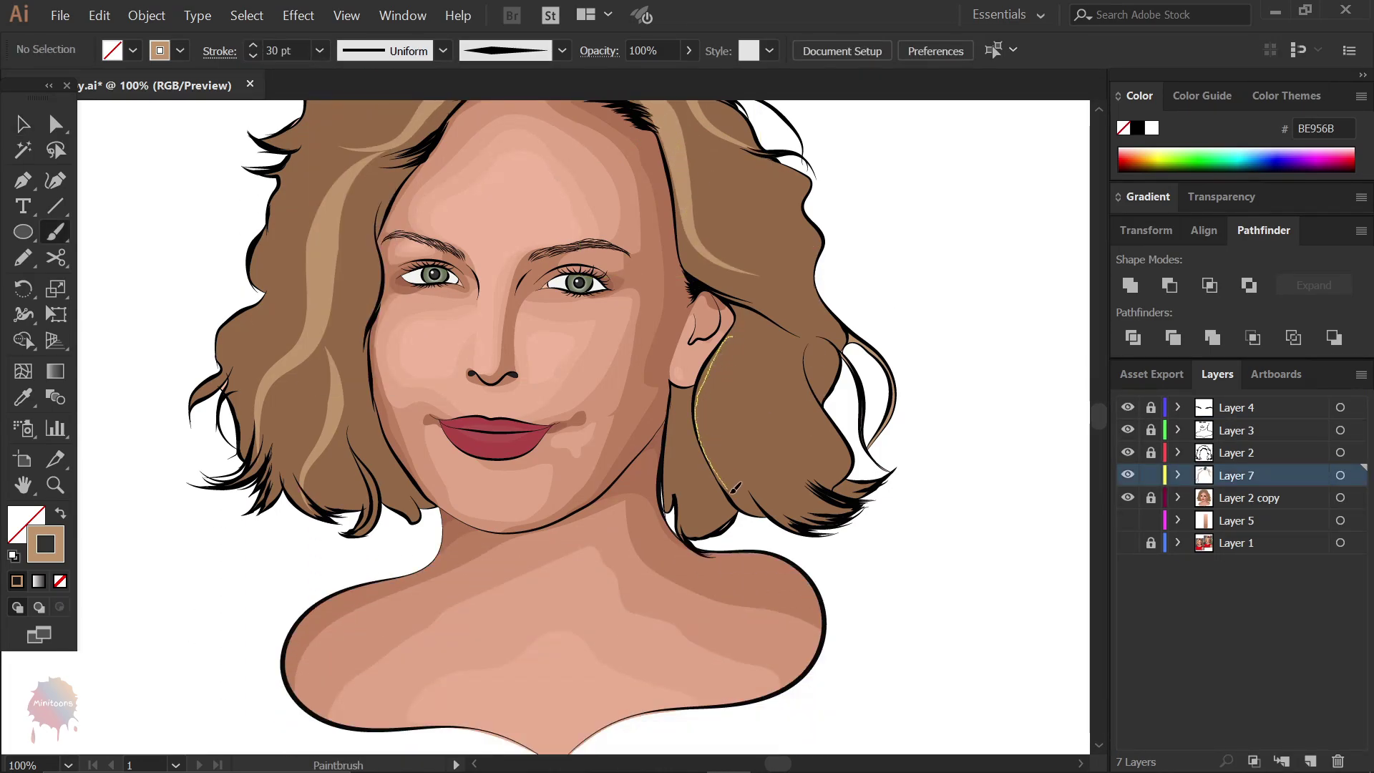
pyautogui.moveTo(735, 487); pyautogui.dragTo(736, 489)
pyautogui.click(319, 50)
pyautogui.click(353, 346)
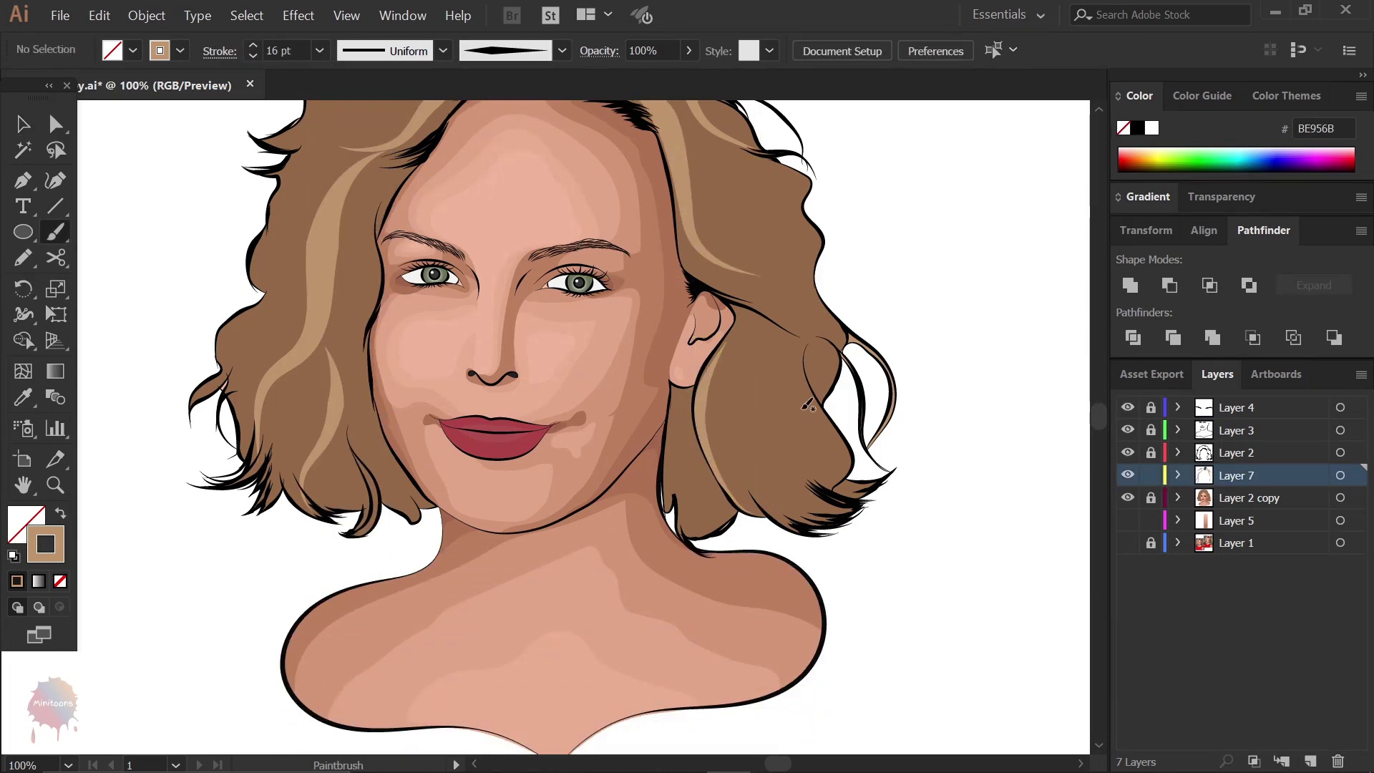
pyautogui.moveTo(808, 405); pyautogui.dragTo(726, 437)
pyautogui.moveTo(755, 348); pyautogui.dragTo(723, 396)
# - Add a short 18 pt highlight on the right hair and fit the portrait in view
pyautogui.press('v')
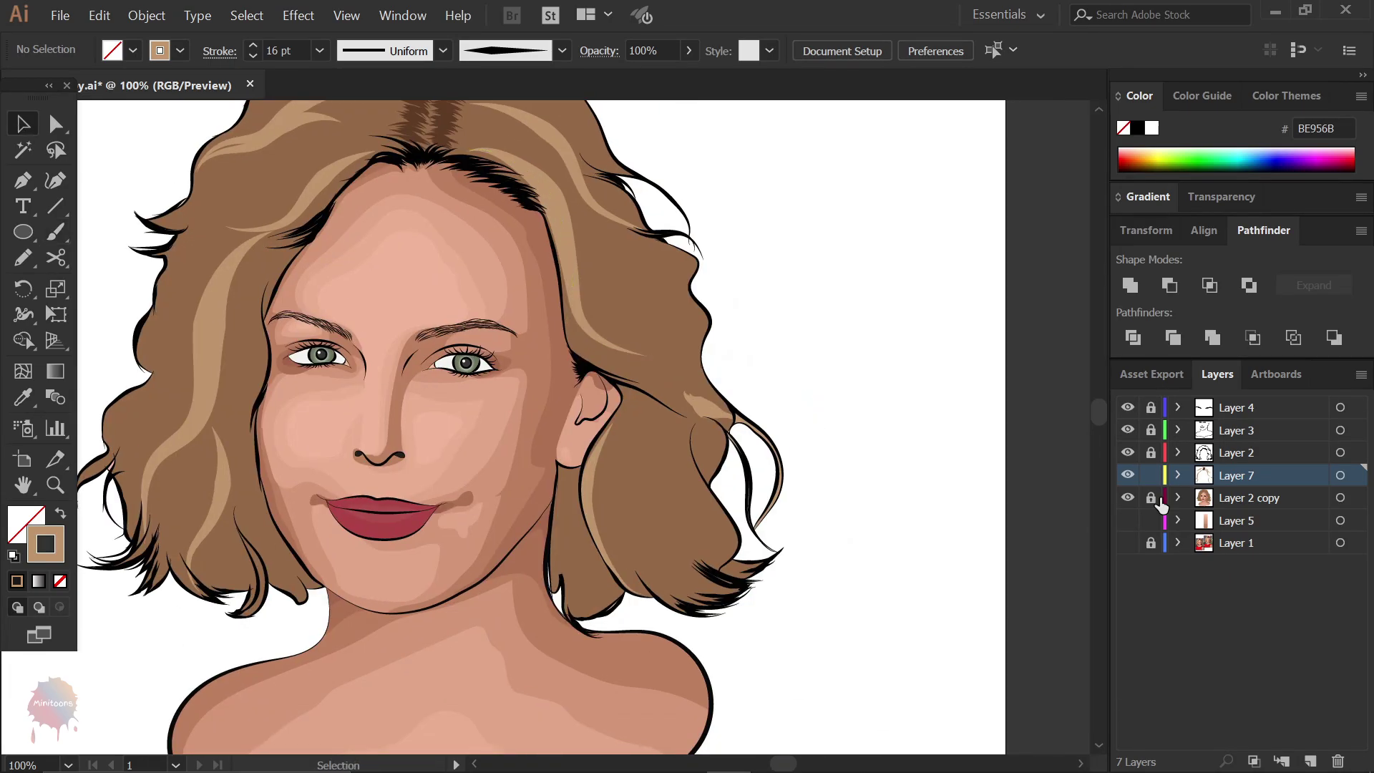
pyautogui.press('b')
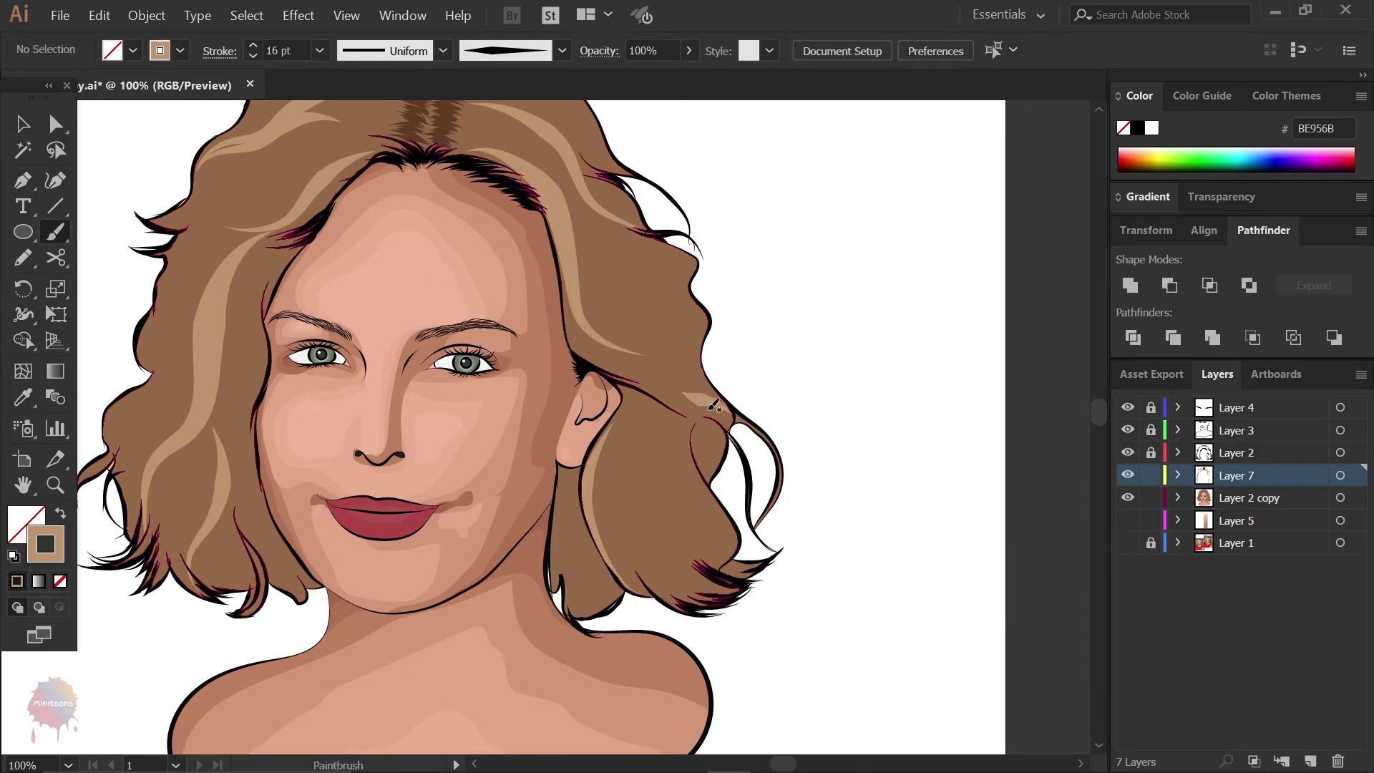
pyautogui.moveTo(713, 405); pyautogui.dragTo(737, 420)
pyautogui.hotkey('ctrl', '-')
pyautogui.press('v')
pyautogui.click(319, 50)
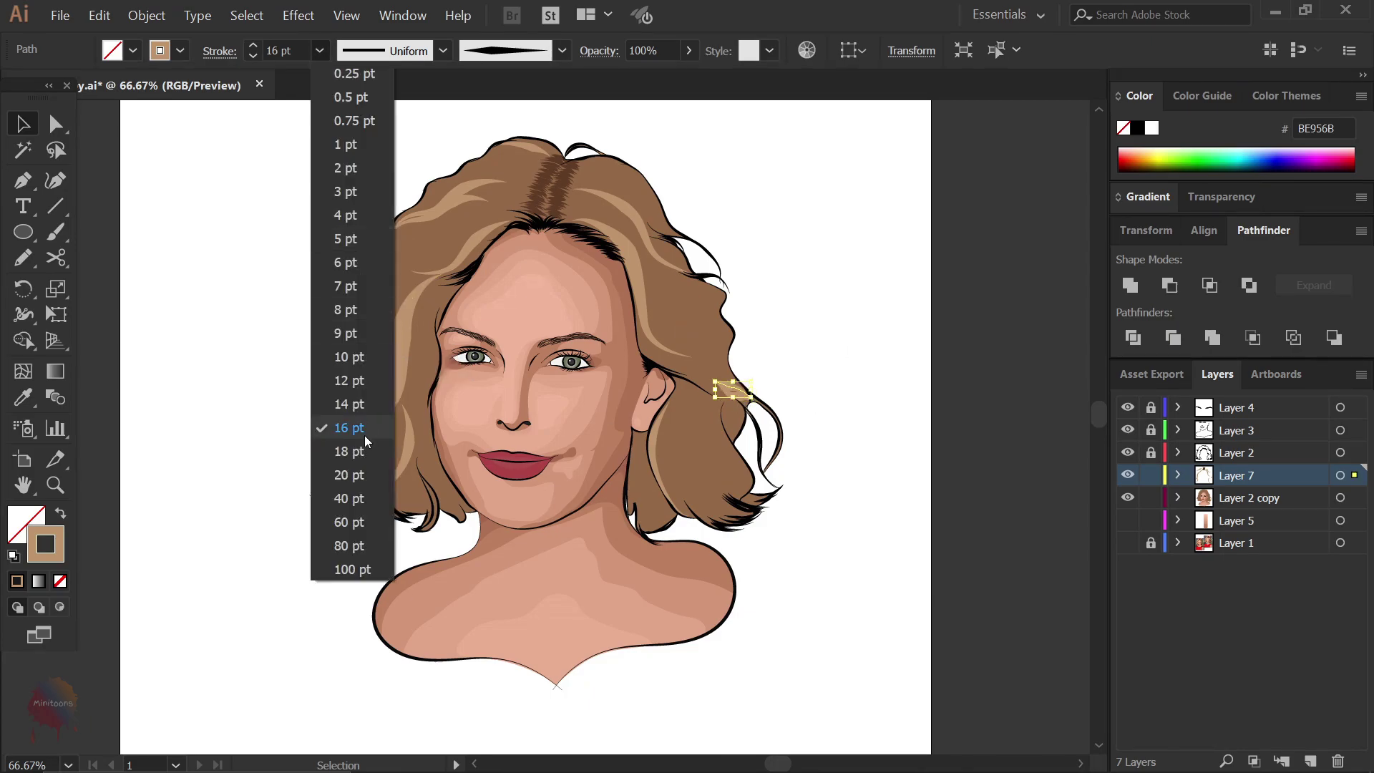
pyautogui.click(349, 451)
pyautogui.click(791, 370)
pyautogui.scroll(1, 731, 388)
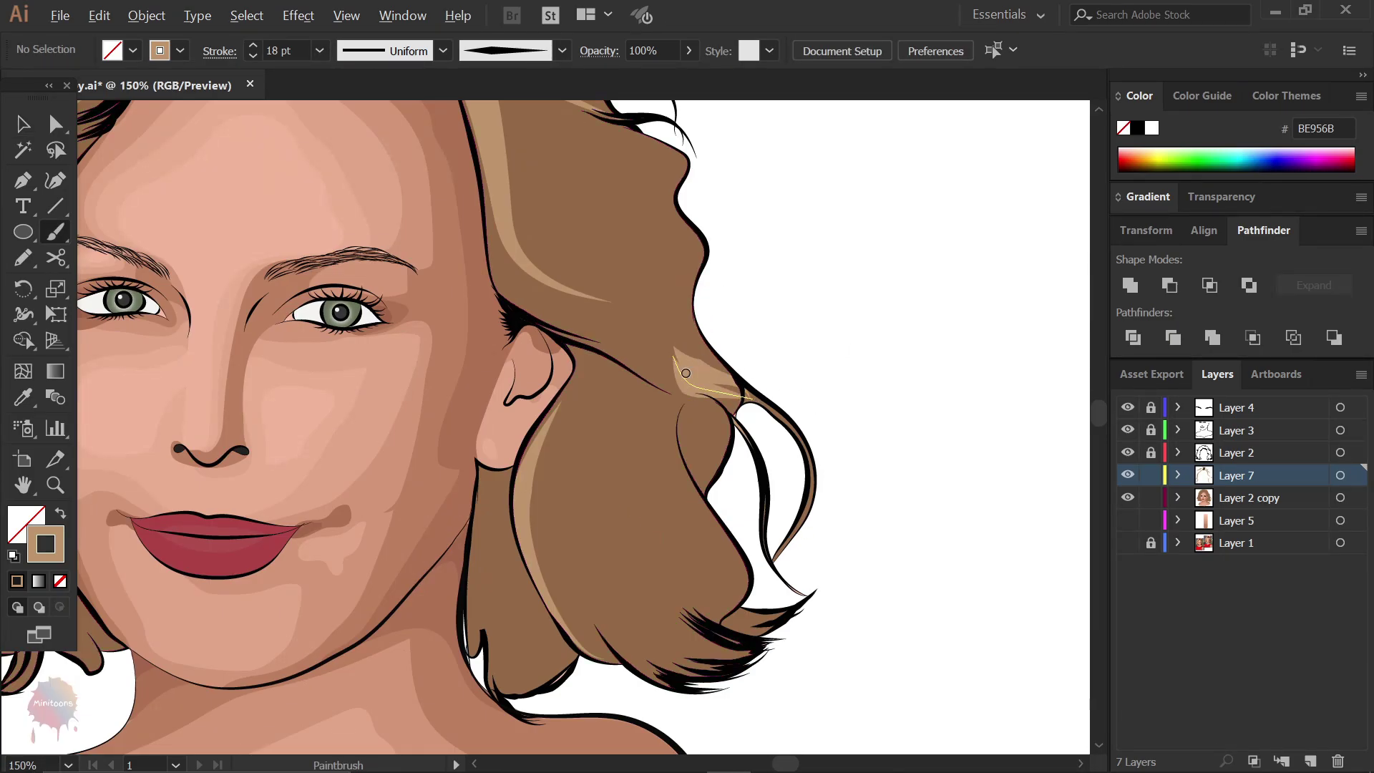
pyautogui.scroll(1, 758, 343)
pyautogui.hotkey('ctrl', '0')
# - Paint a thin tan highlight along a lower curled hair tip
pyautogui.press('b')
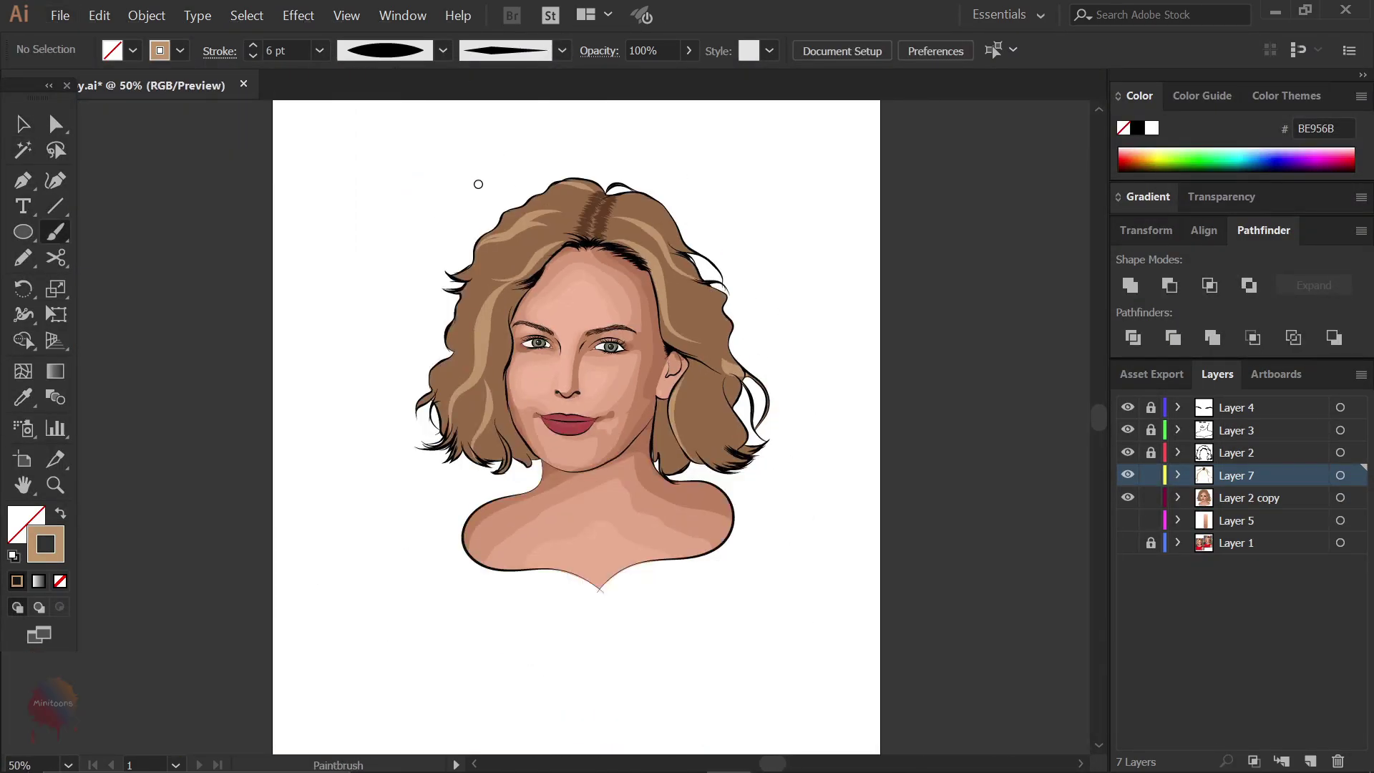
pyautogui.scroll(4, 475, 184)
pyautogui.hscroll(-2, 477, 312)
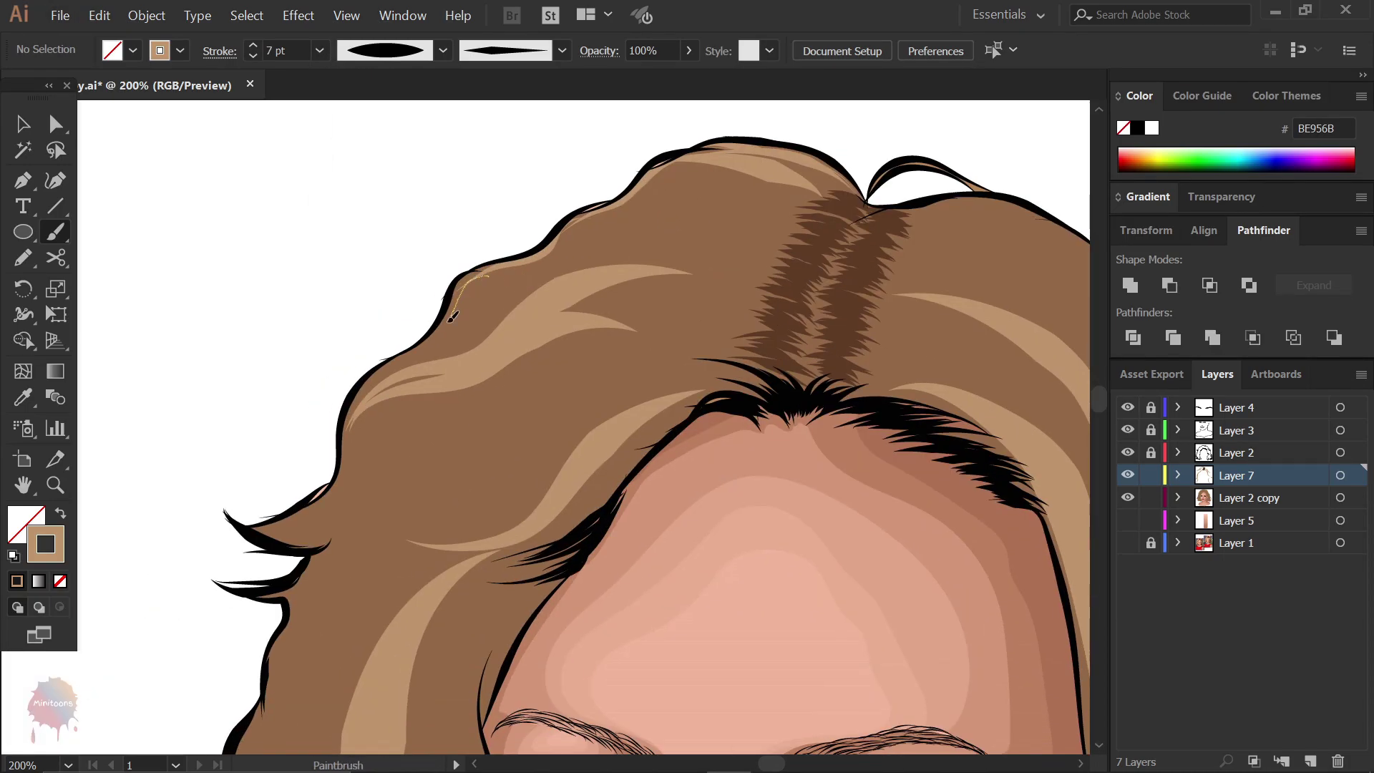
pyautogui.scroll(-3, 429, 322)
pyautogui.scroll(-2, 394, 325)
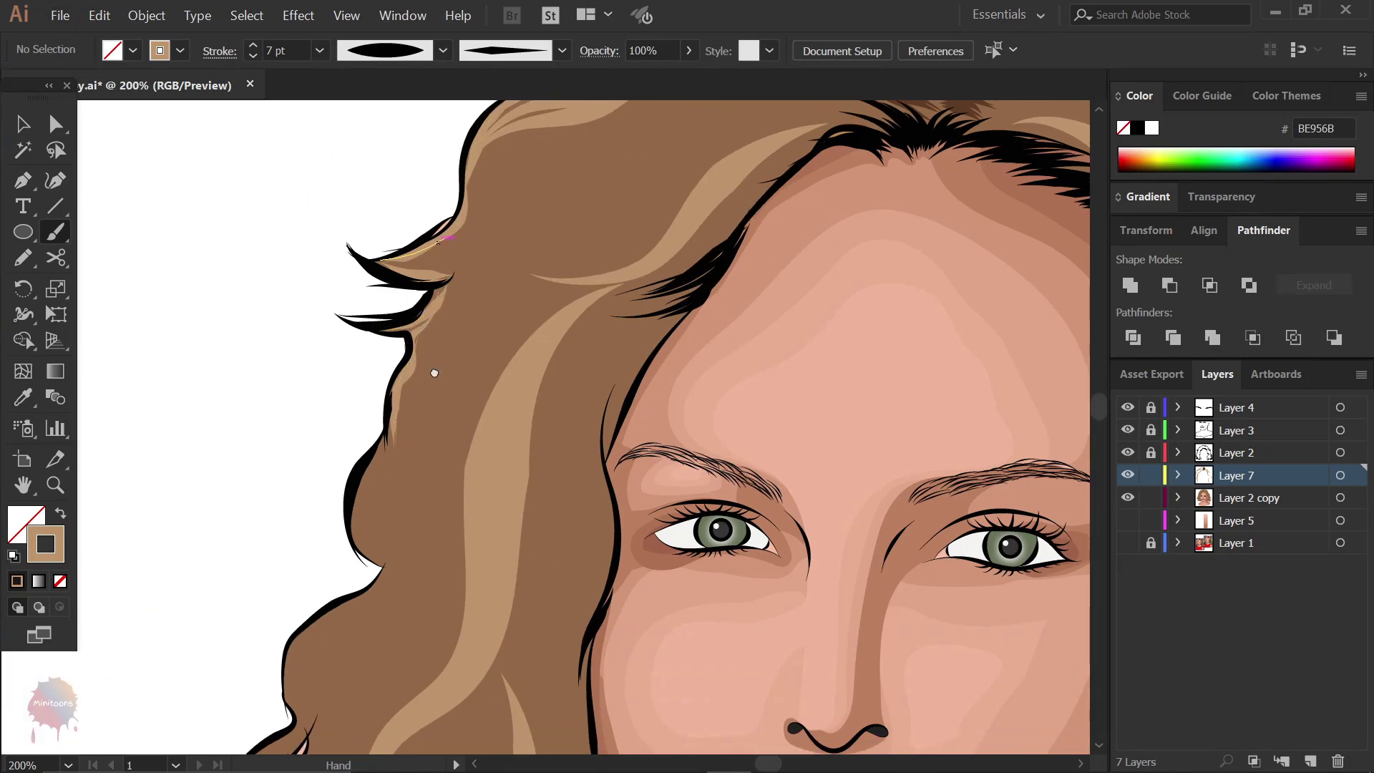
pyautogui.scroll(-3, 394, 325)
pyautogui.scroll(-2, 372, 358)
pyautogui.scroll(-2, 322, 400)
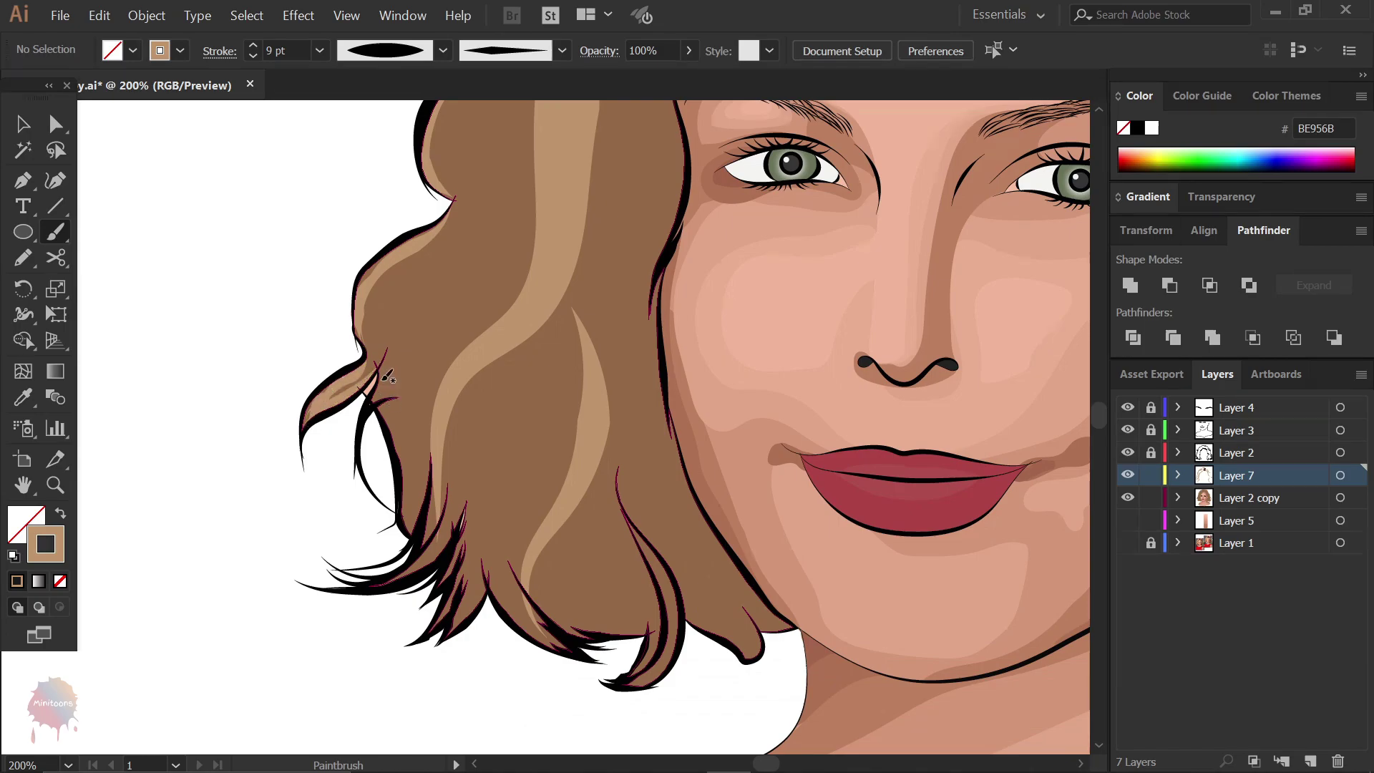
pyautogui.scroll(-3, 451, 447)
pyautogui.hscroll(2, 450, 447)
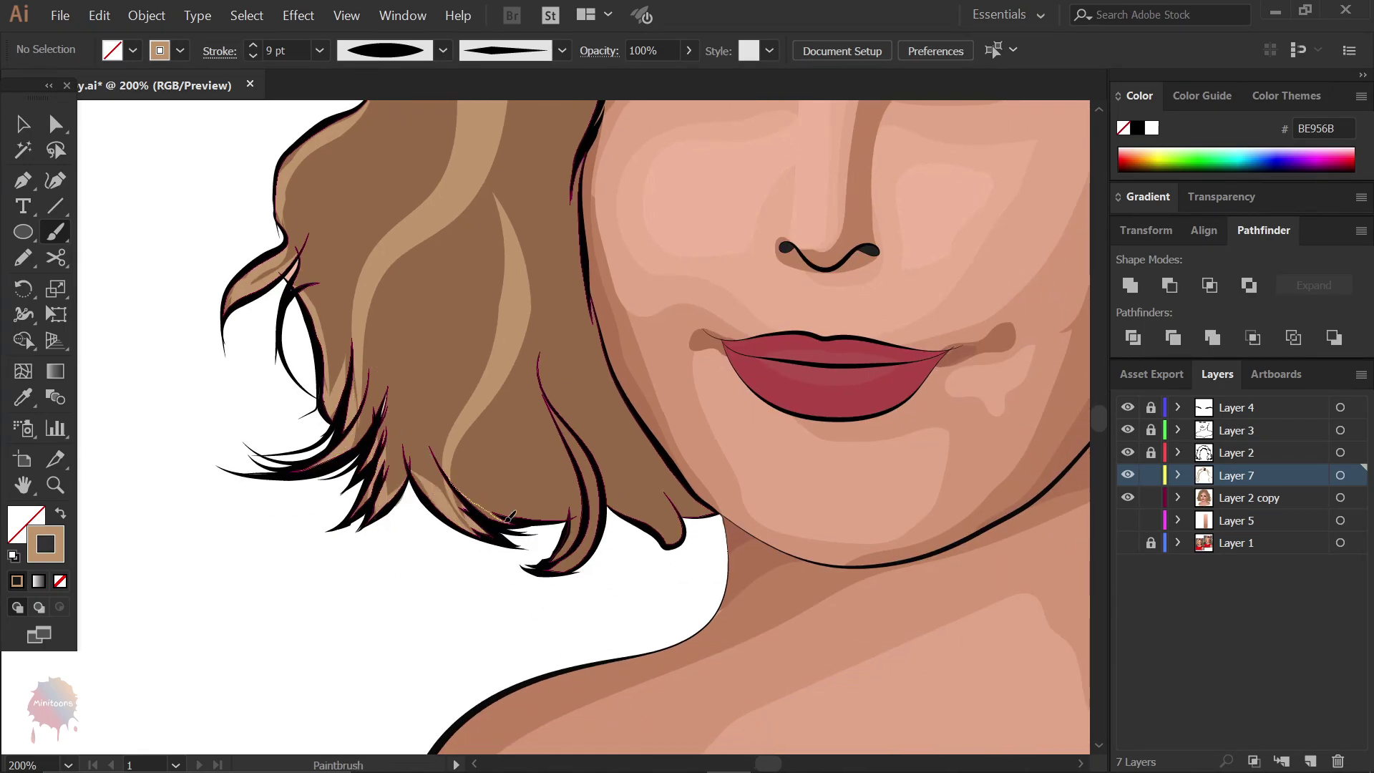
pyautogui.hscroll(3, 510, 517)
pyautogui.moveTo(509, 516); pyautogui.dragTo(827, 427)
# - Paint a thin tan highlight along the top edge of the hair
pyautogui.keyDown('alt'); pyautogui.scroll(1, 546, 507); pyautogui.keyUp('alt')
pyautogui.hscroll(5, 415, 450)
pyautogui.scroll(5, 826, 428)
pyautogui.hscroll(3, 827, 427)
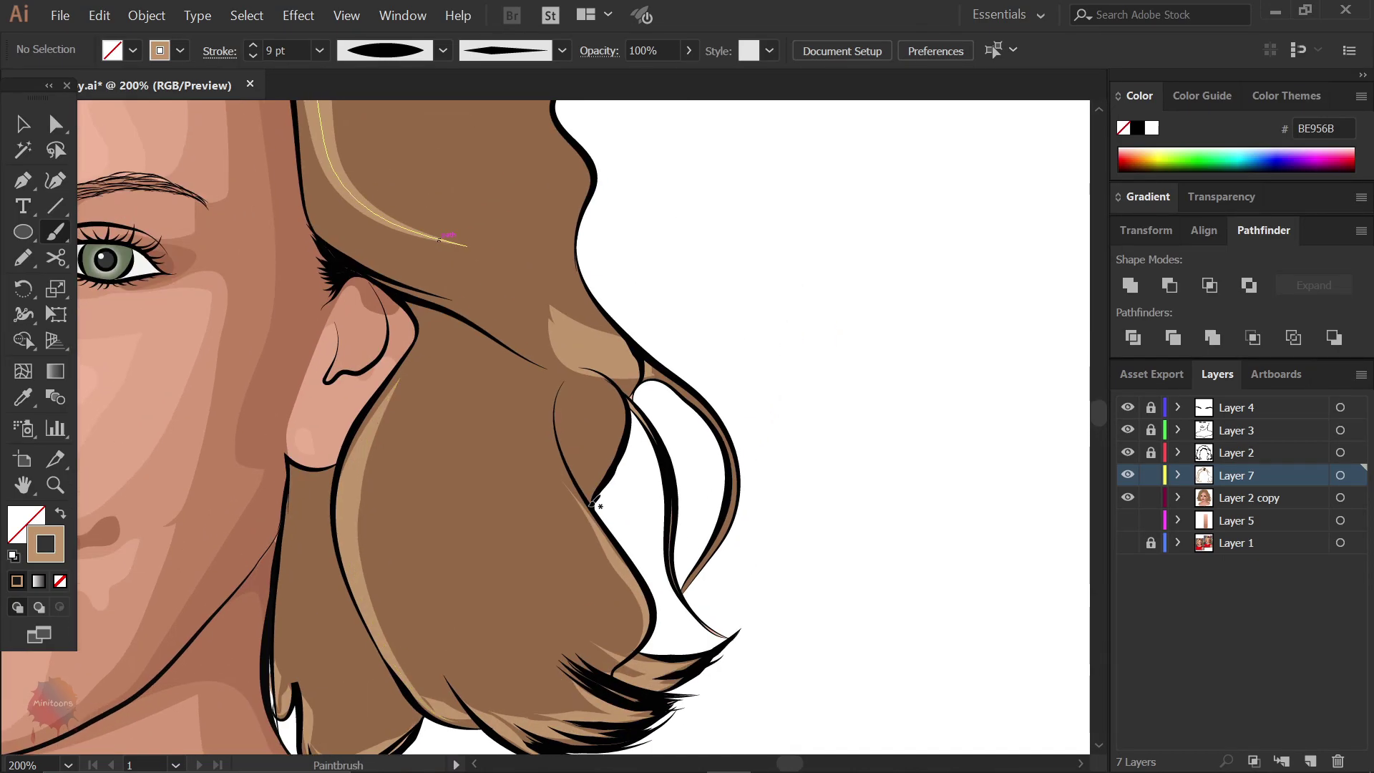
pyautogui.keyDown('alt'); pyautogui.scroll(-2, 594, 503); pyautogui.keyUp('alt')
pyautogui.keyDown('alt'); pyautogui.scroll(1, 594, 503); pyautogui.keyUp('alt')
pyautogui.scroll(4, 594, 503)
pyautogui.moveTo(601, 476); pyautogui.dragTo(485, 322)
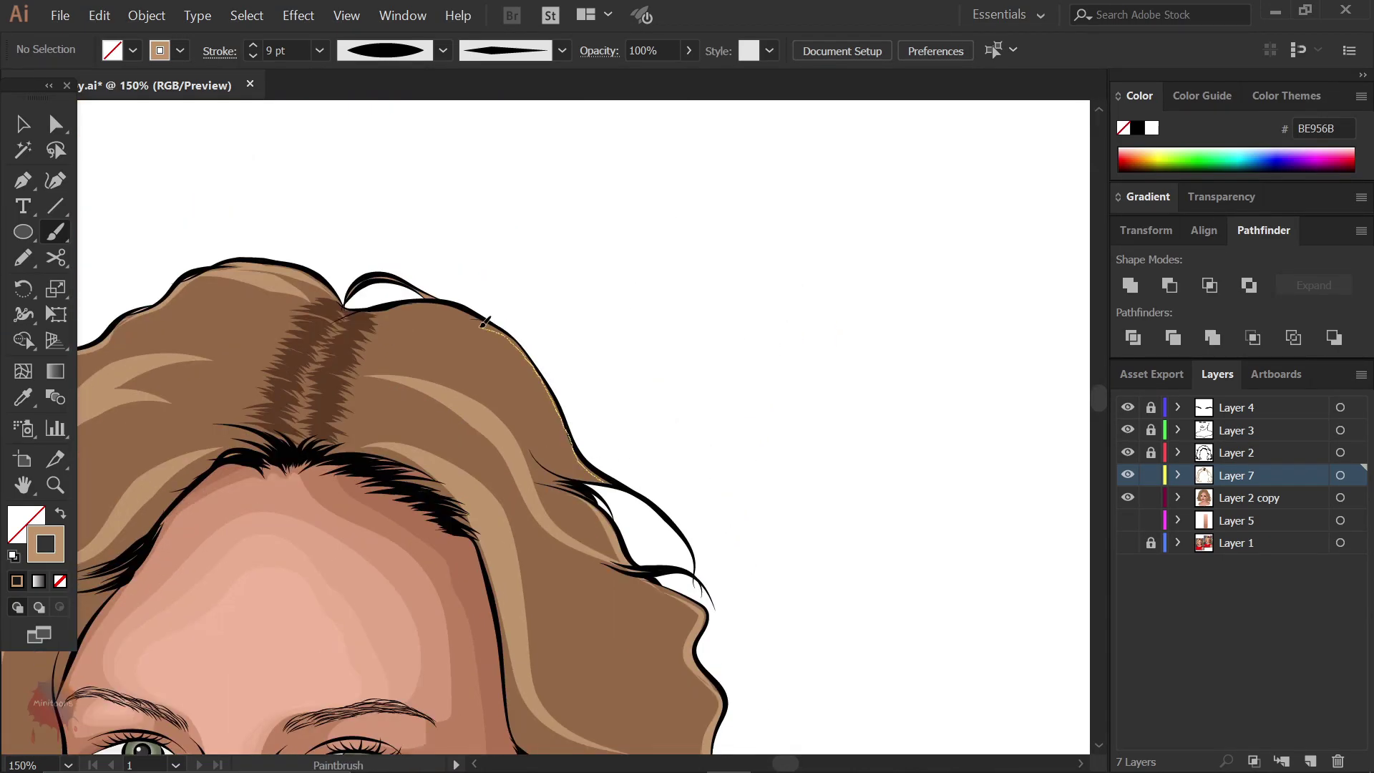
pyautogui.keyDown('alt'); pyautogui.scroll(-3, 484, 322); pyautogui.keyUp('alt')
pyautogui.keyDown('alt'); pyautogui.scroll(2, 610, 403); pyautogui.keyUp('alt')
pyautogui.keyDown('alt'); pyautogui.scroll(-2, 854, 396); pyautogui.keyUp('alt')
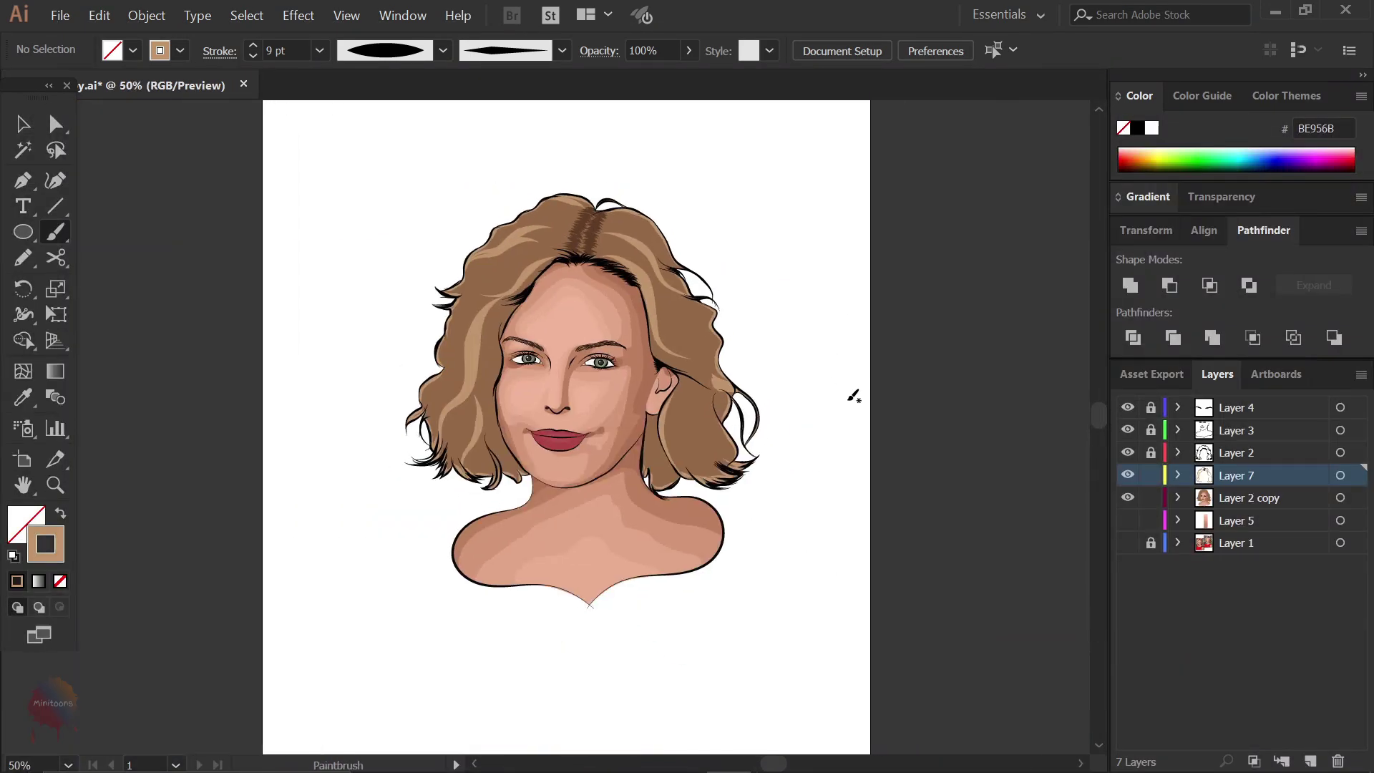
# - Unlock Layer 2 and recolour all its outlines to dark brown 542F14
pyautogui.click(1150, 453)
pyautogui.click(1340, 452)
pyautogui.doubleClick(51, 558)
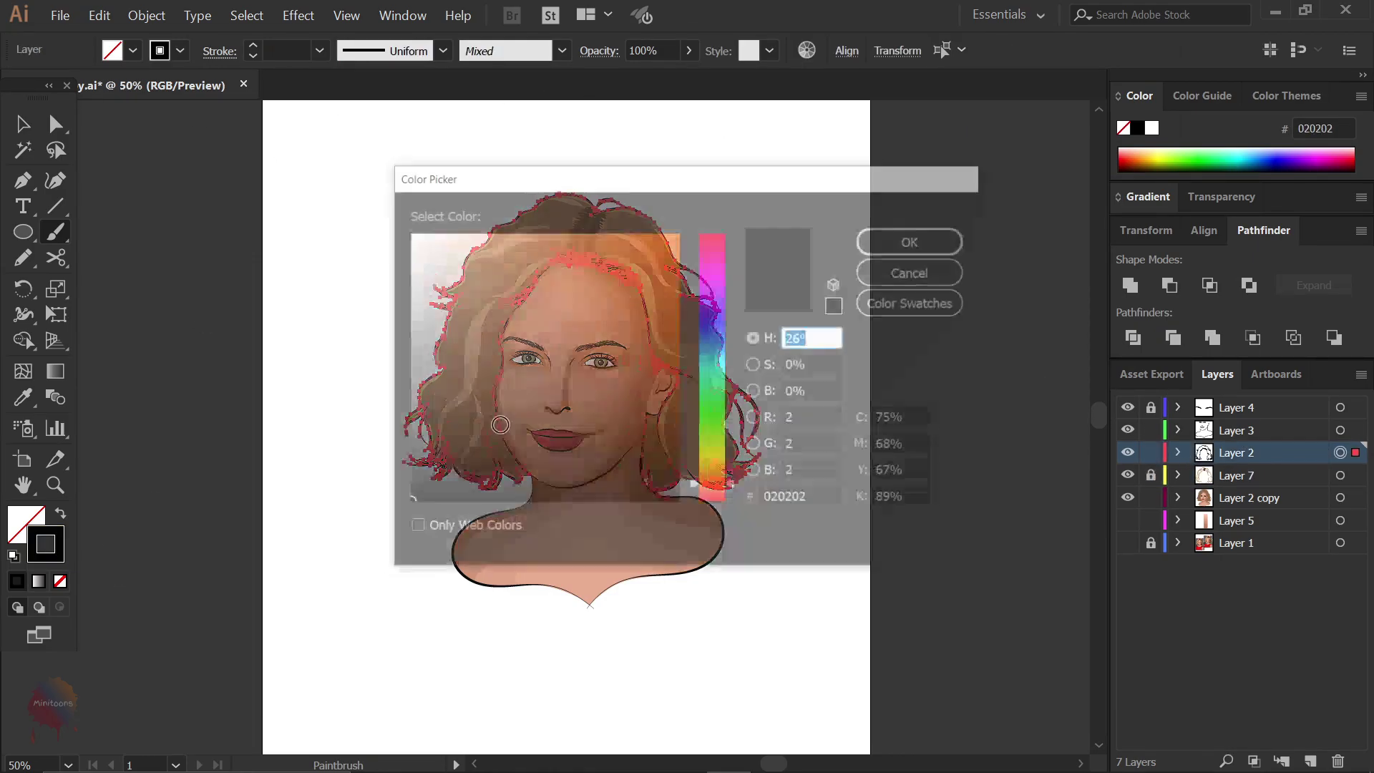
pyautogui.click(608, 409)
pyautogui.click(886, 243)
pyautogui.press('v')
pyautogui.click(844, 358)
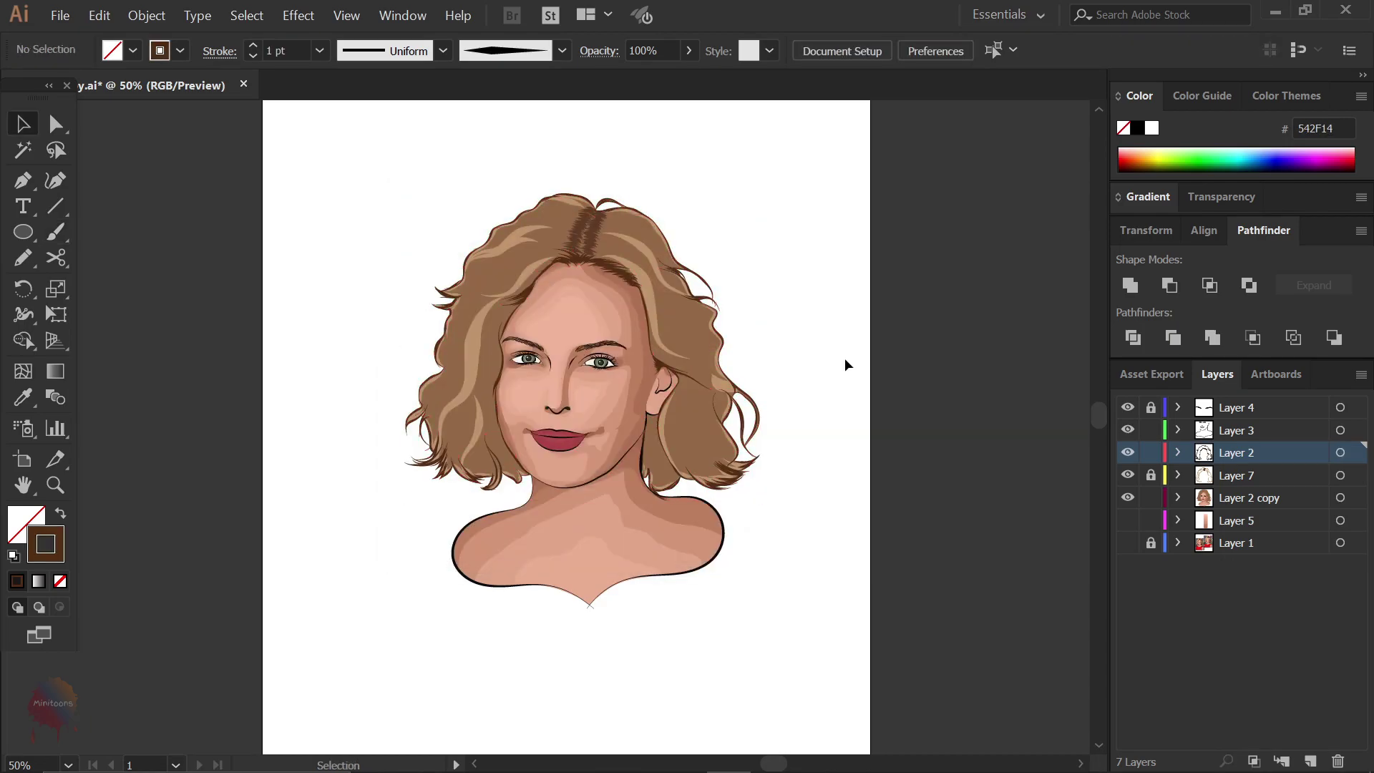
pyautogui.scroll(-1, 787, 429)
# - Recolour the shoulder line's stroke to dark brown 33210F
pyautogui.click(722, 516)
pyautogui.doubleClick(45, 544)
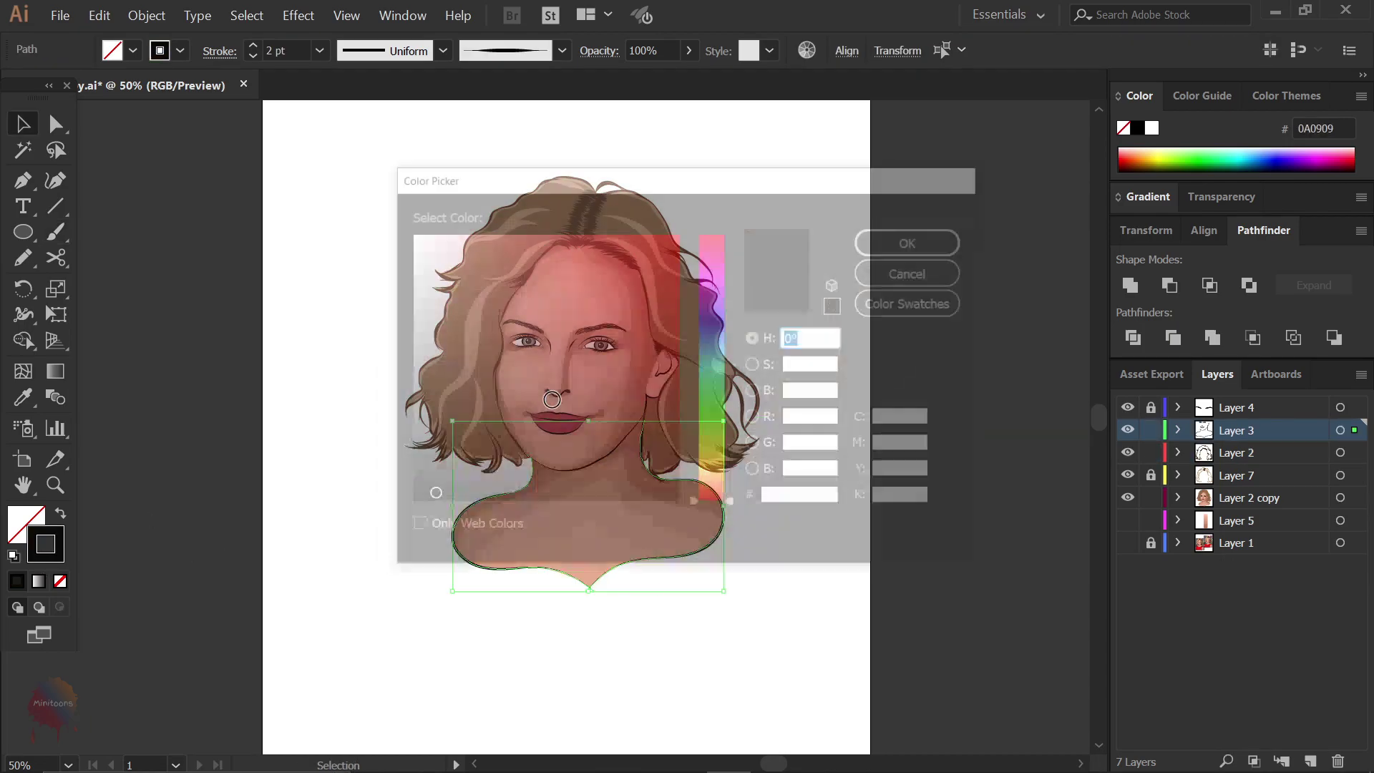
pyautogui.click(597, 448)
pyautogui.click(915, 239)
pyautogui.click(884, 383)
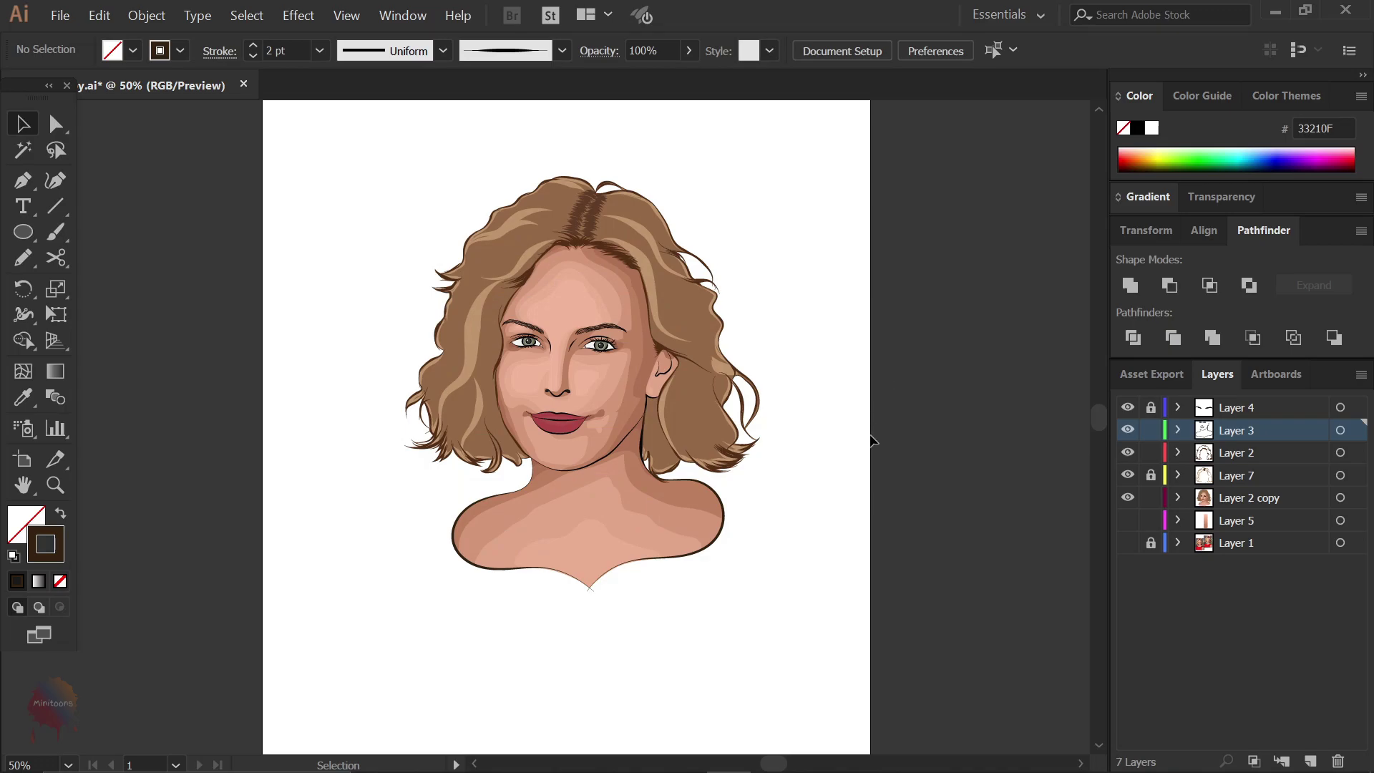